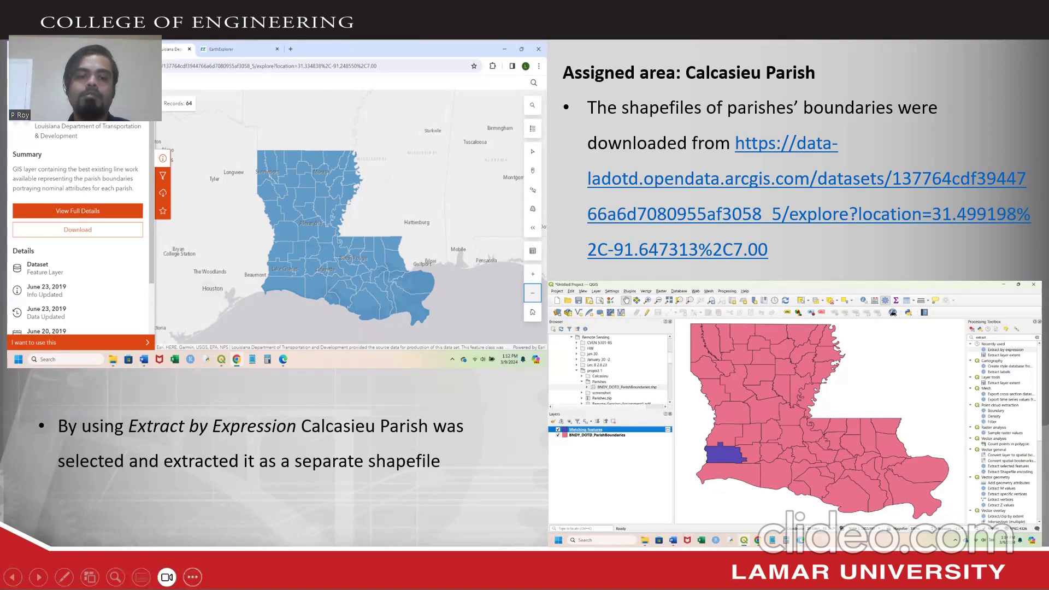
{"action": "left_click", "coordinate": [192, 577]}
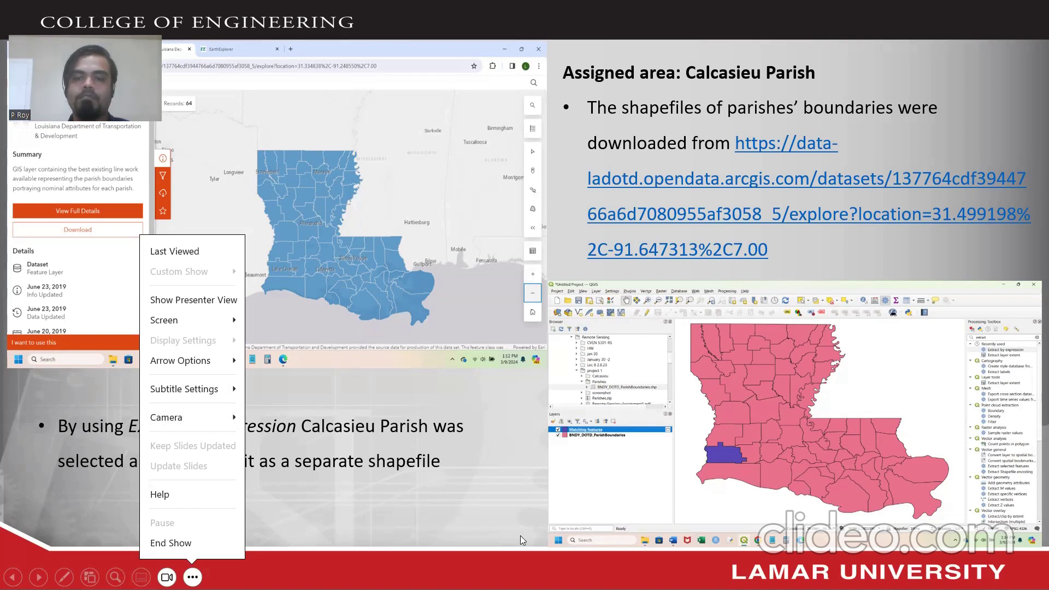
{"action": "key", "text": "Escape"}
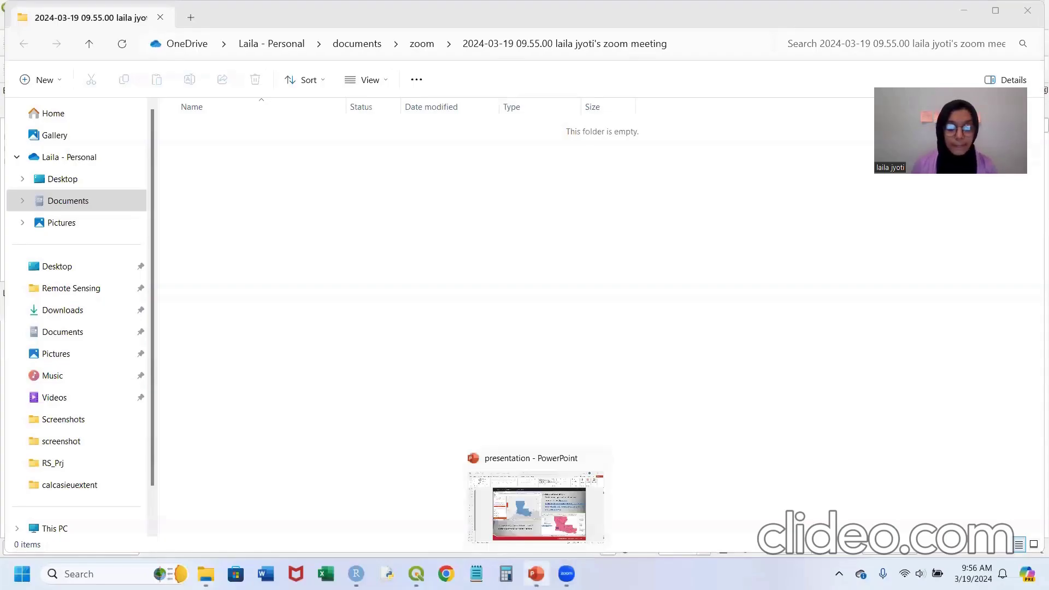
{"action": "left_click", "coordinate": [536, 573]}
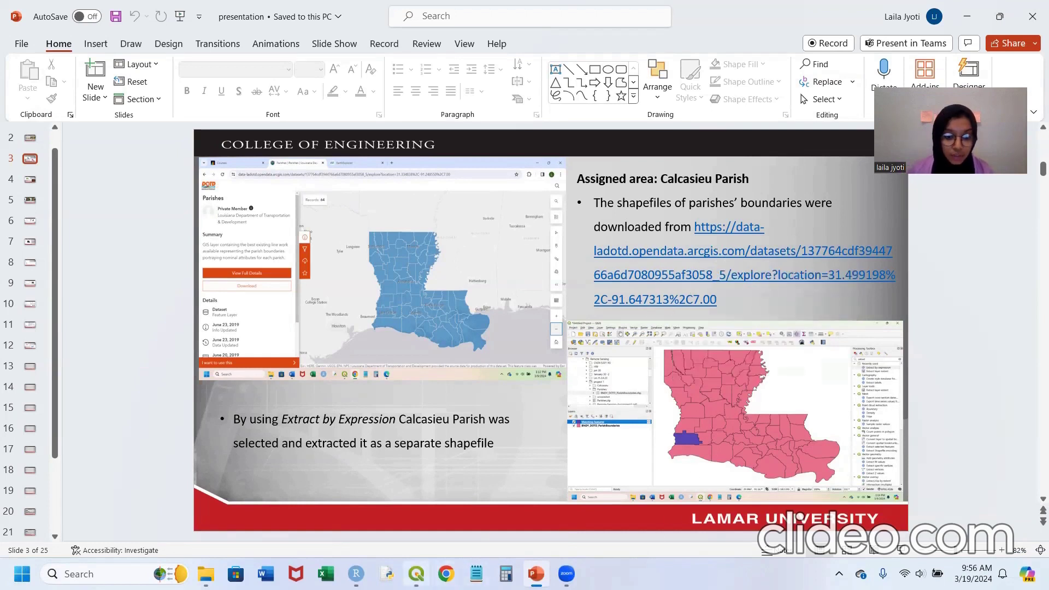
- Switch to QGIS and add BNDY_DOTD_ParishBoundaries.shp from the Parishes folder in C:/trial 1 to the project
{"action": "left_click", "coordinate": [417, 574]}
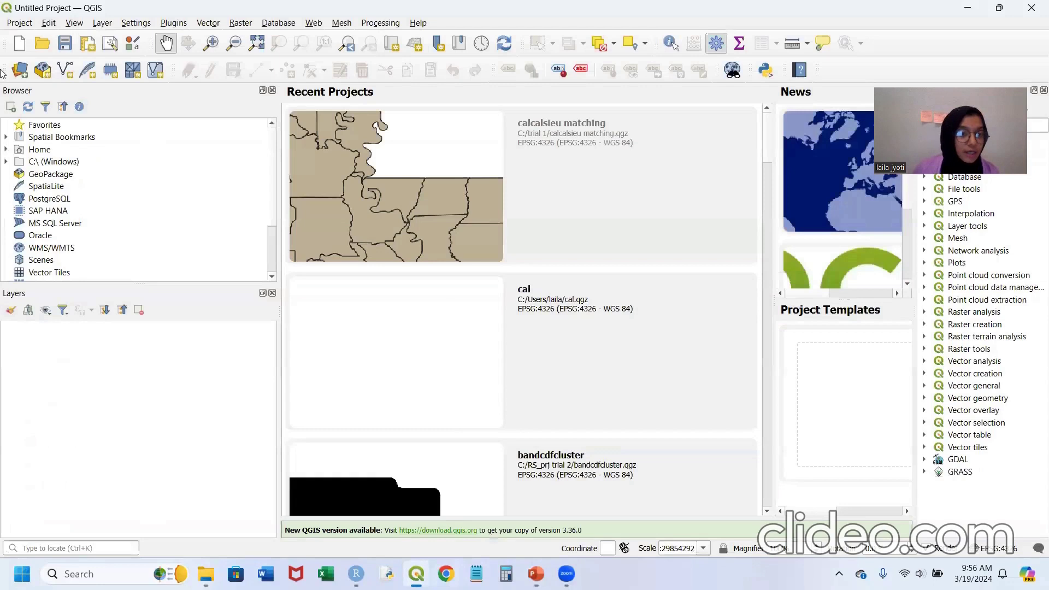
{"action": "left_click", "coordinate": [5, 161]}
{"action": "scroll", "coordinate": [40, 209], "scroll_direction": "down", "scroll_amount": 1}
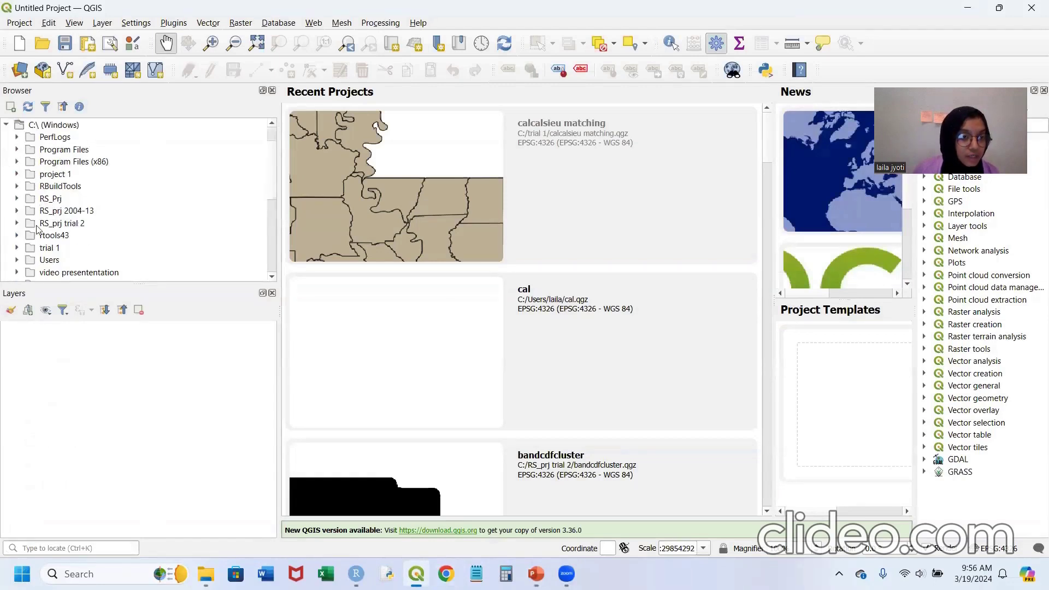
{"action": "left_click", "coordinate": [17, 248]}
{"action": "scroll", "coordinate": [61, 243], "scroll_direction": "down", "scroll_amount": 1}
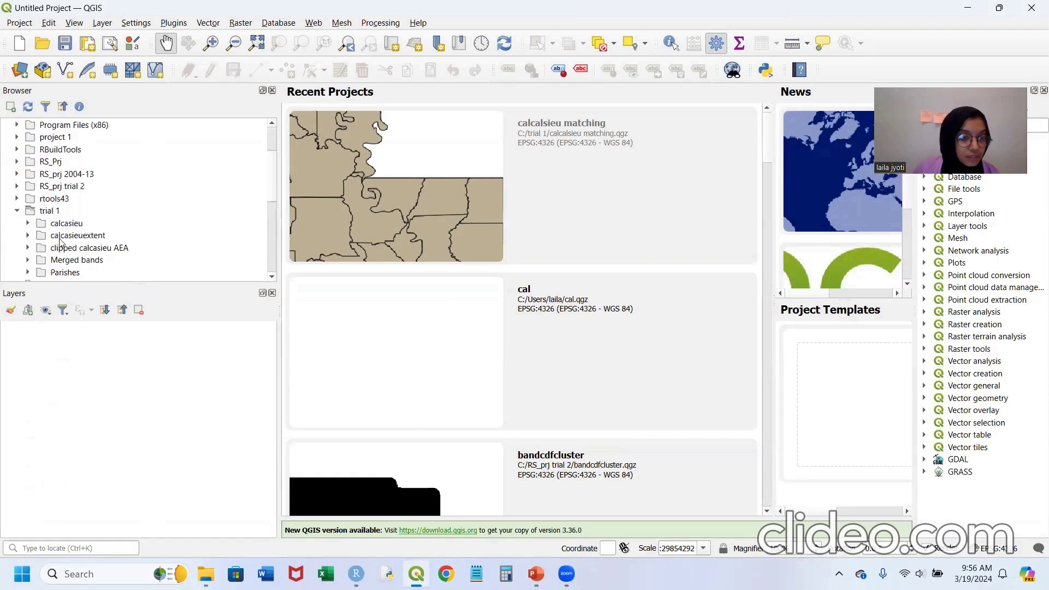
{"action": "scroll", "coordinate": [49, 257], "scroll_direction": "down", "scroll_amount": 1}
{"action": "left_click", "coordinate": [28, 236]}
{"action": "scroll", "coordinate": [64, 240], "scroll_direction": "down", "scroll_amount": 1}
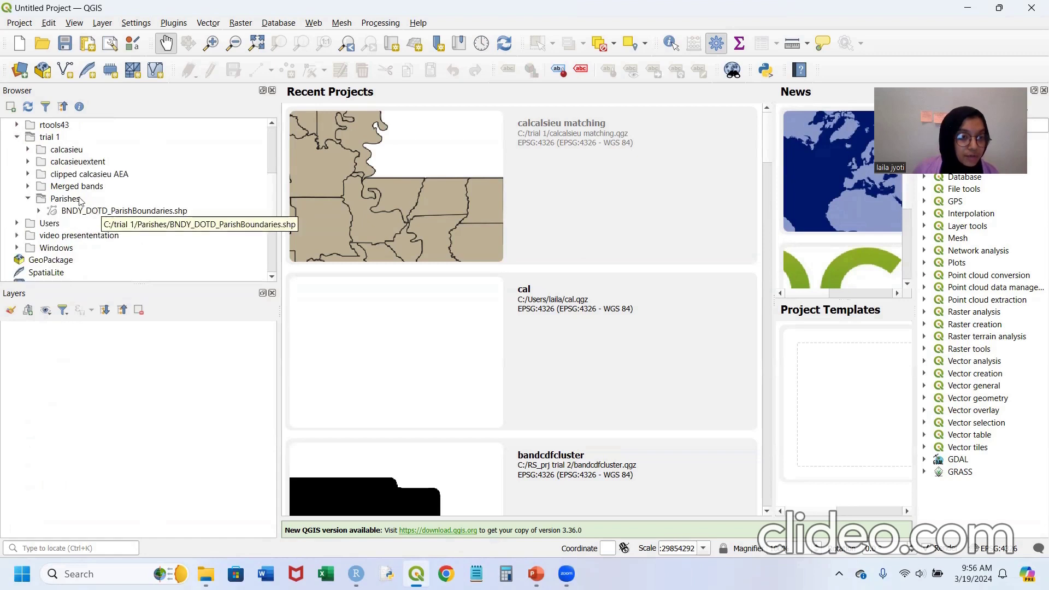
{"action": "double_click", "coordinate": [108, 211]}
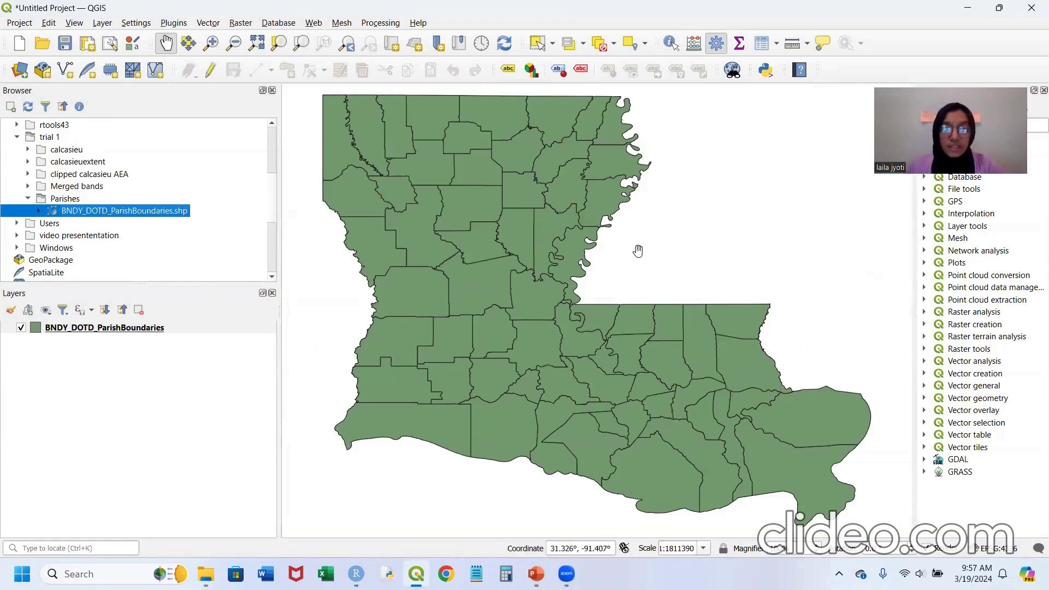
- Search the processing tools for "extract" and open Extract by expression for the parish boundaries layer
{"action": "left_click_drag", "start_coordinate": [981, 81], "coordinate": [754, 168]}
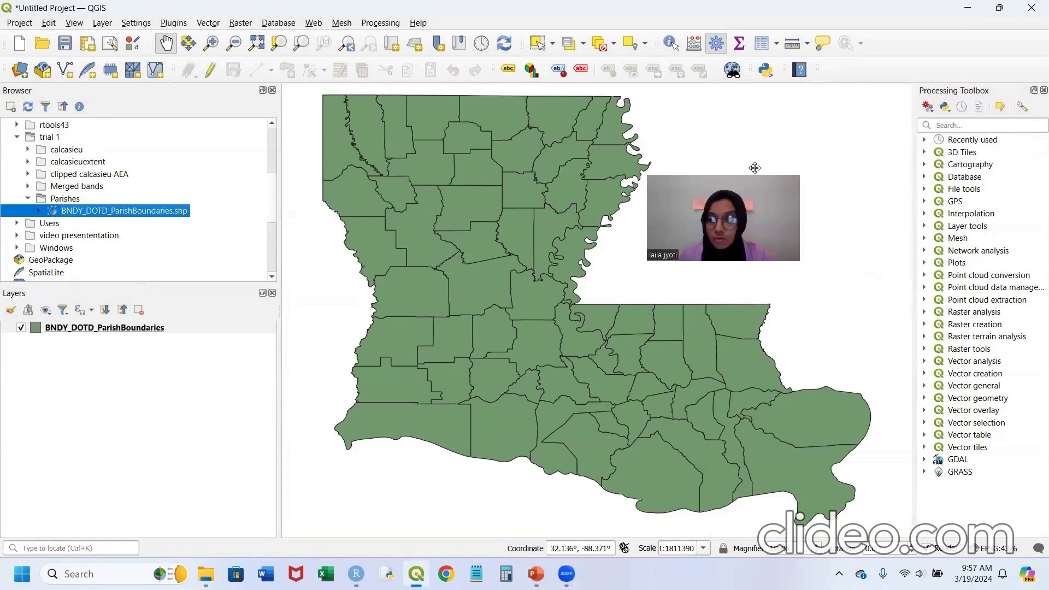
{"action": "left_click", "coordinate": [976, 124]}
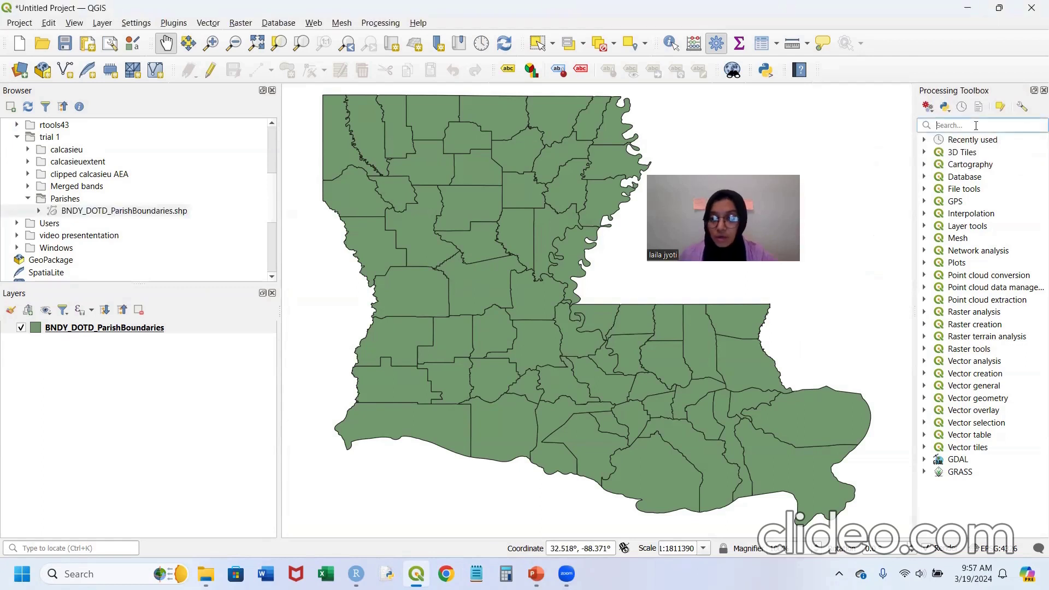
{"action": "type", "text": "ext"}
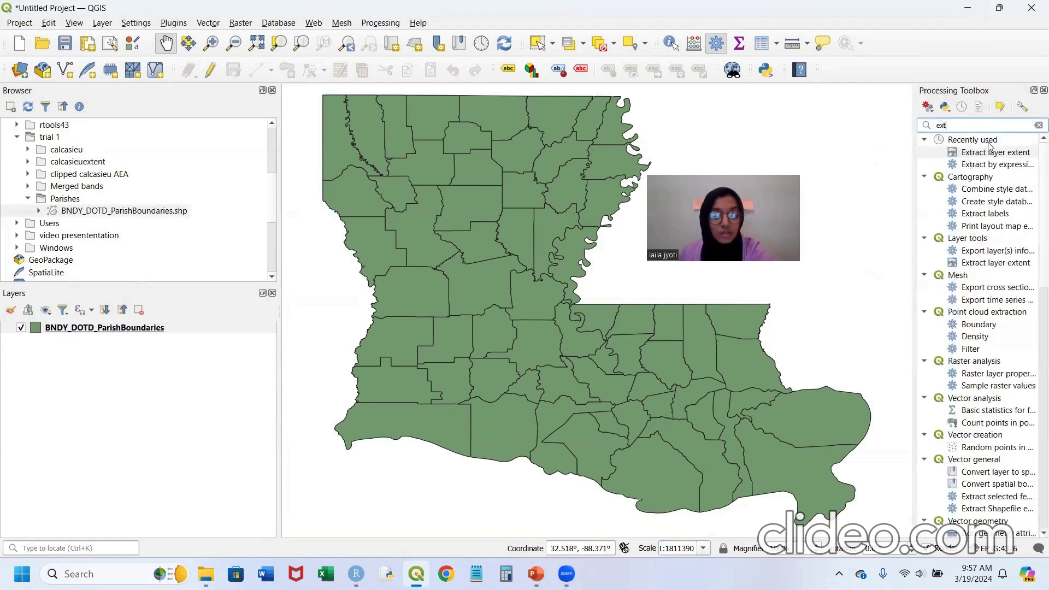
{"action": "type", "text": "ract"}
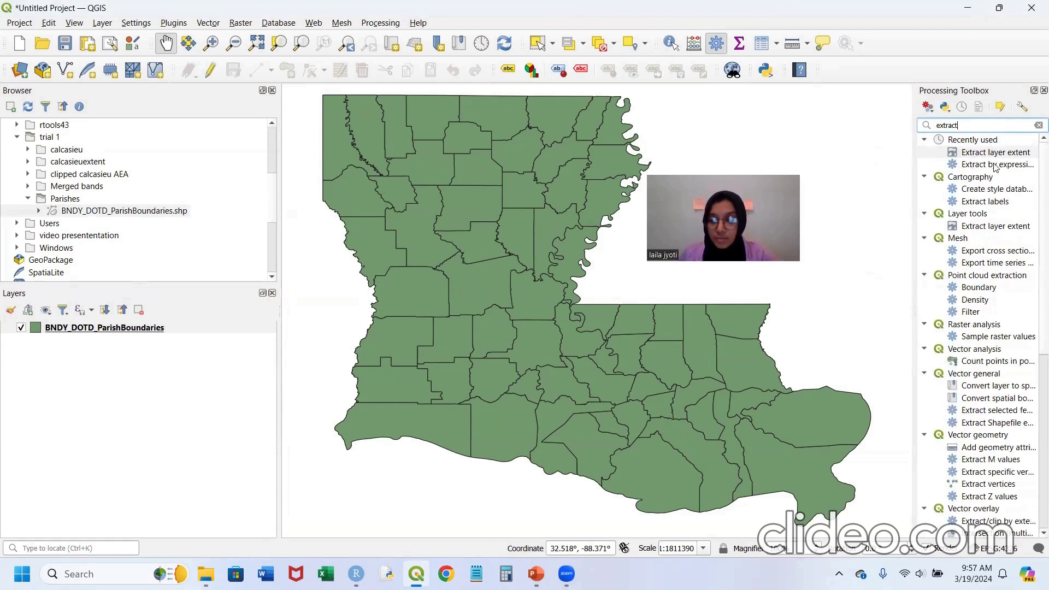
{"action": "double_click", "coordinate": [995, 165]}
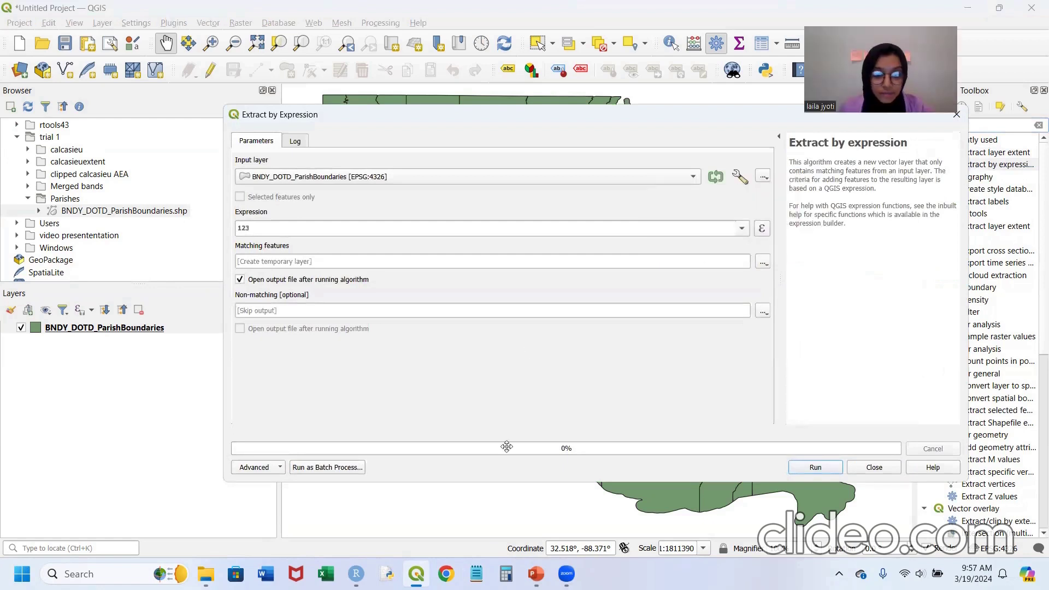
- Build the extraction expression "ParishName" = 'Calcasieu' from the layer's field and its unique values
{"action": "left_click", "coordinate": [767, 228]}
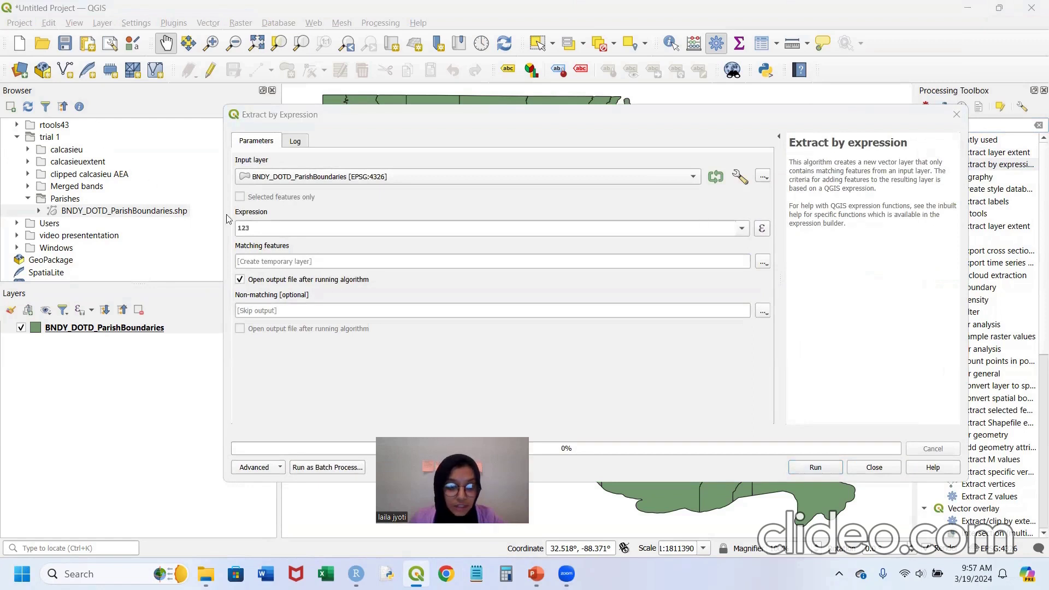
{"action": "left_click", "coordinate": [763, 229]}
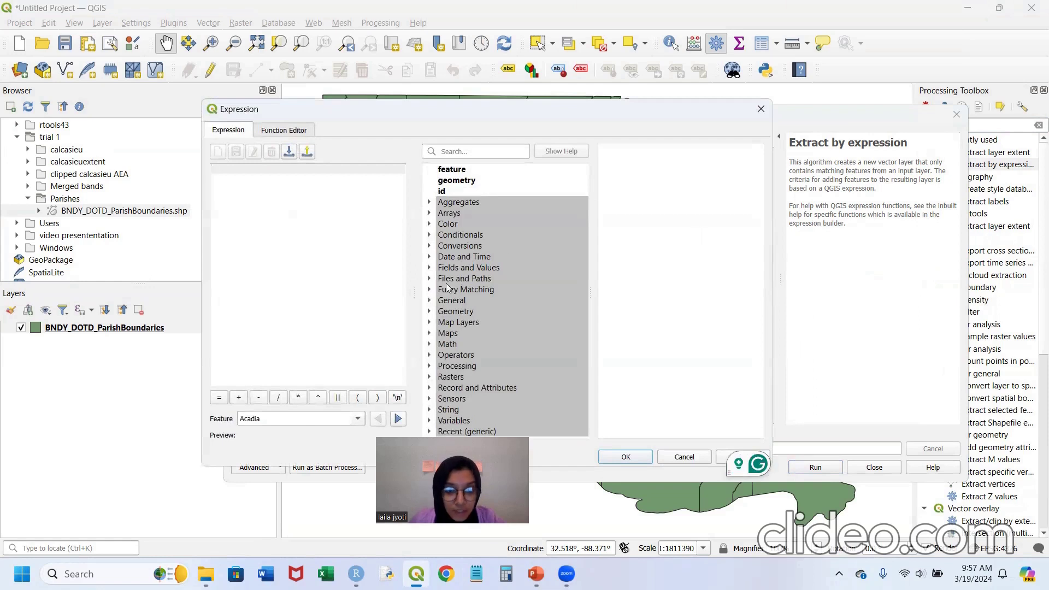
{"action": "left_click", "coordinate": [429, 267]}
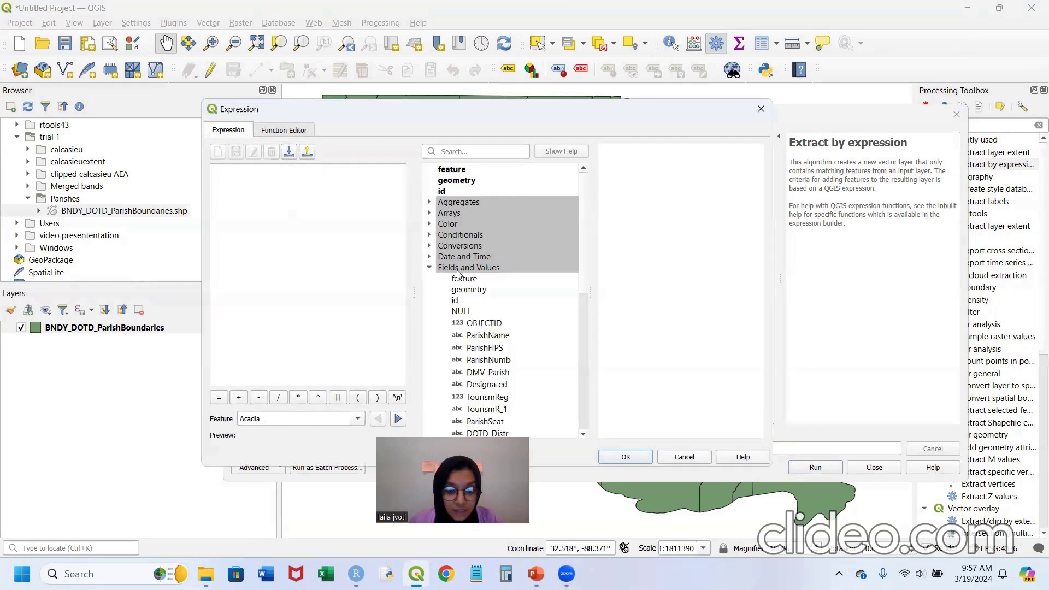
{"action": "scroll", "coordinate": [475, 280], "scroll_direction": "down", "scroll_amount": 1}
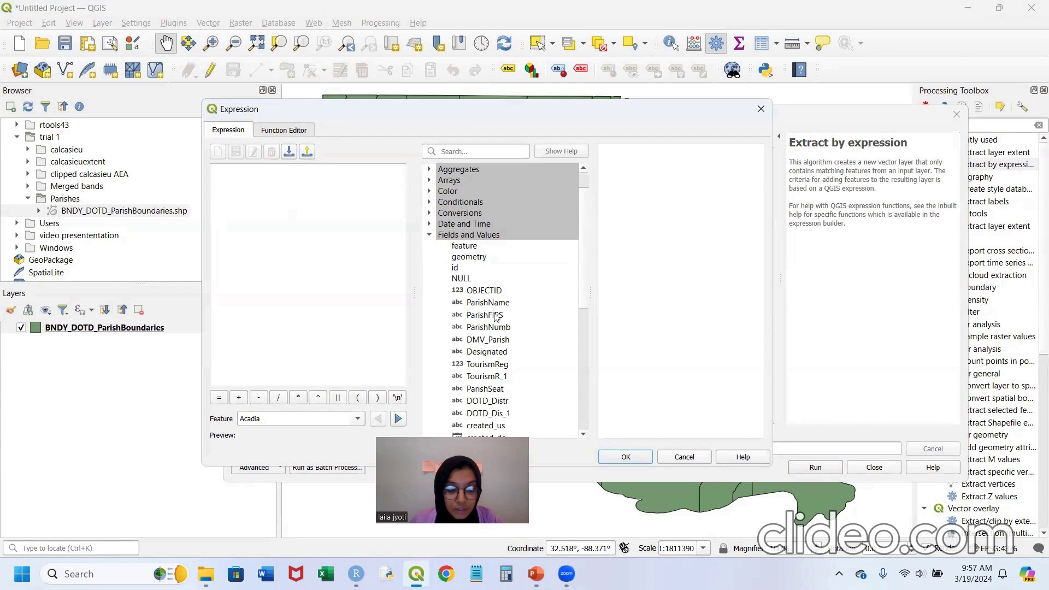
{"action": "double_click", "coordinate": [487, 303]}
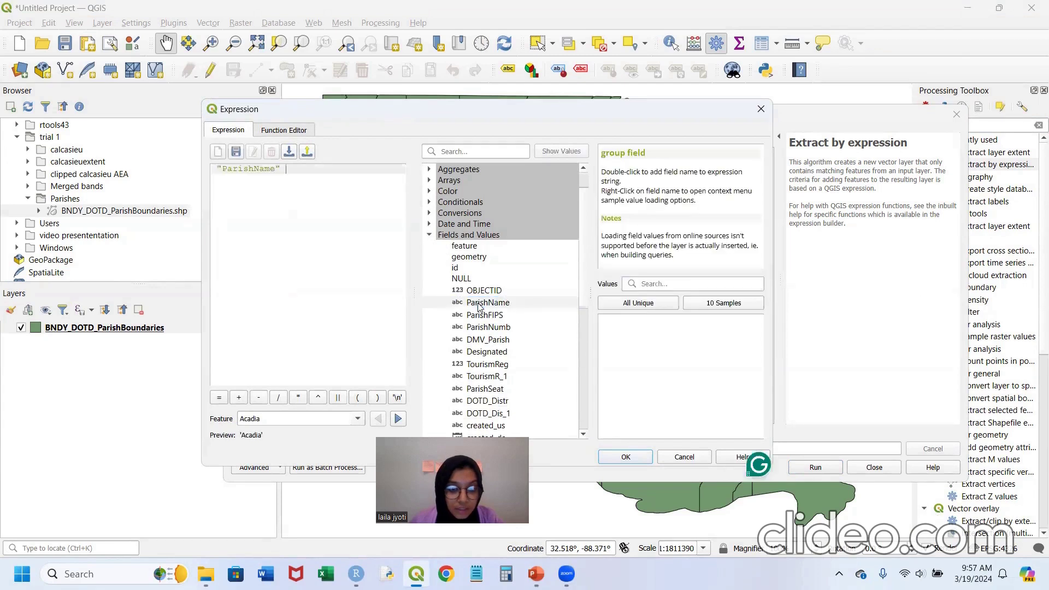
{"action": "left_click", "coordinate": [219, 397]}
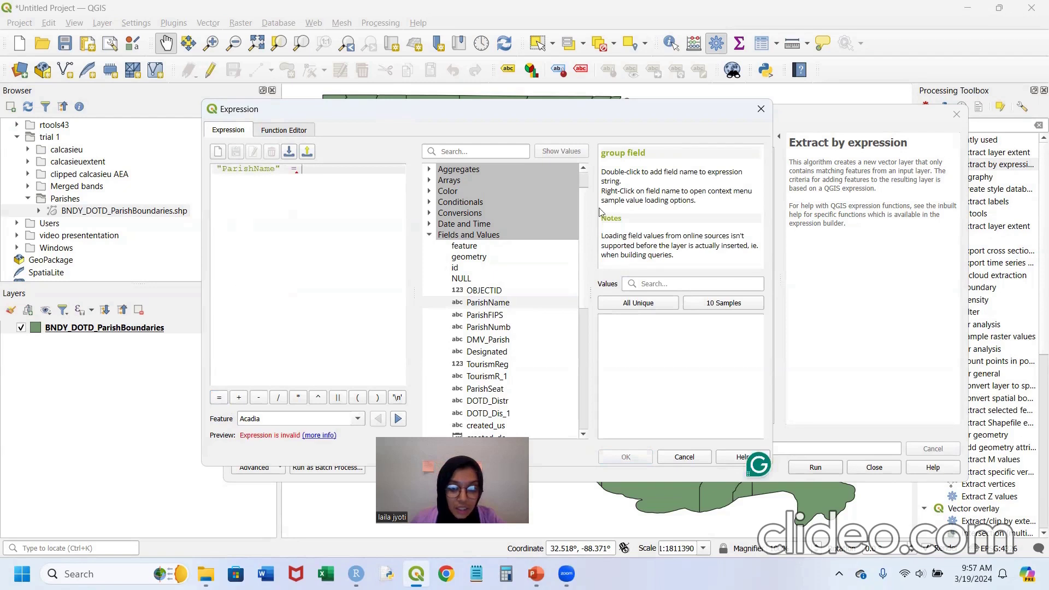
{"action": "left_click", "coordinate": [640, 302]}
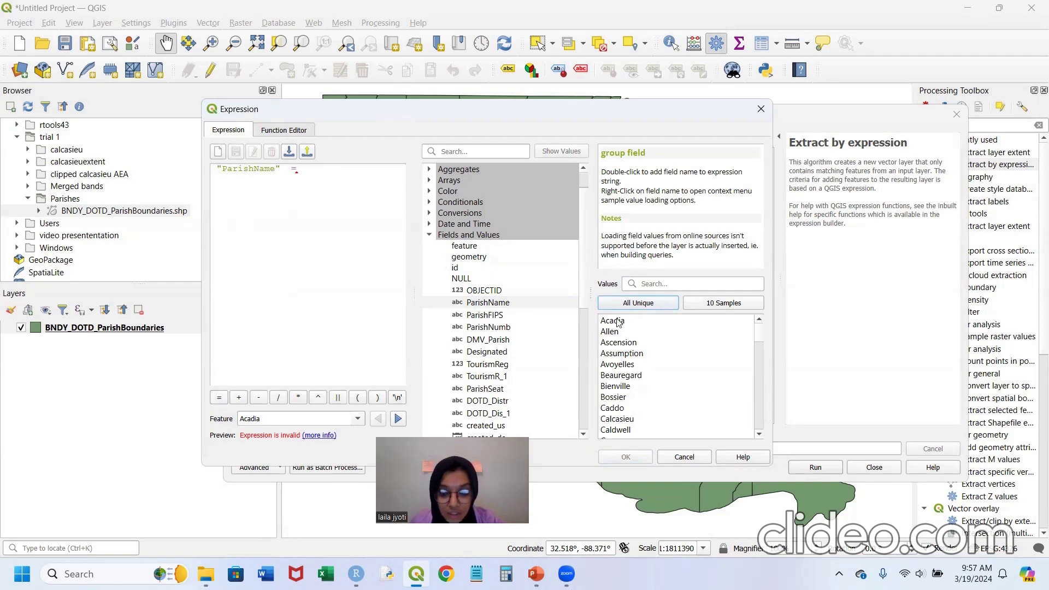
{"action": "scroll", "coordinate": [616, 327], "scroll_direction": "down", "scroll_amount": 1}
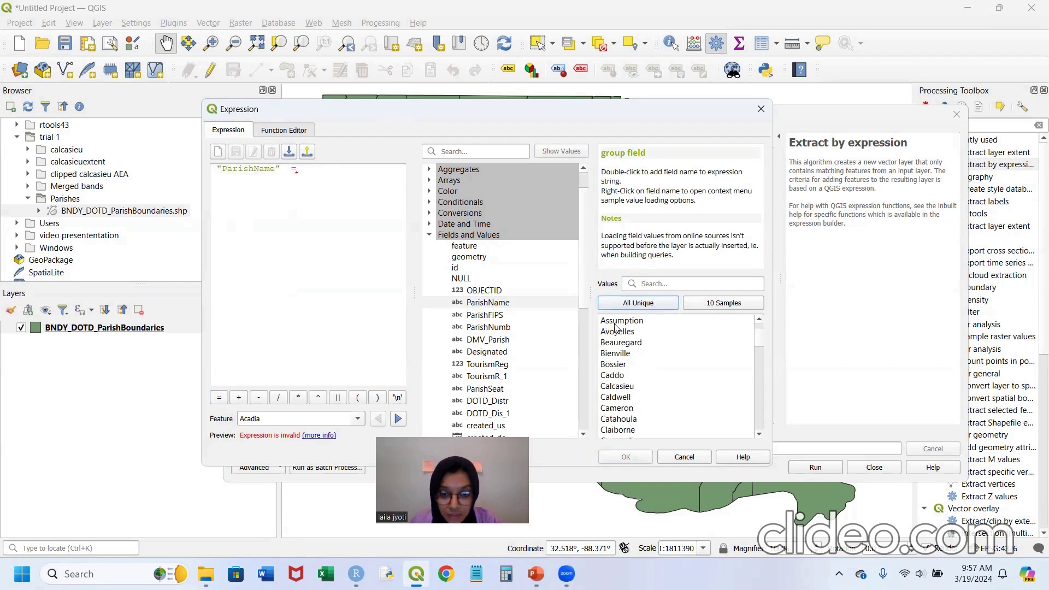
{"action": "double_click", "coordinate": [620, 386]}
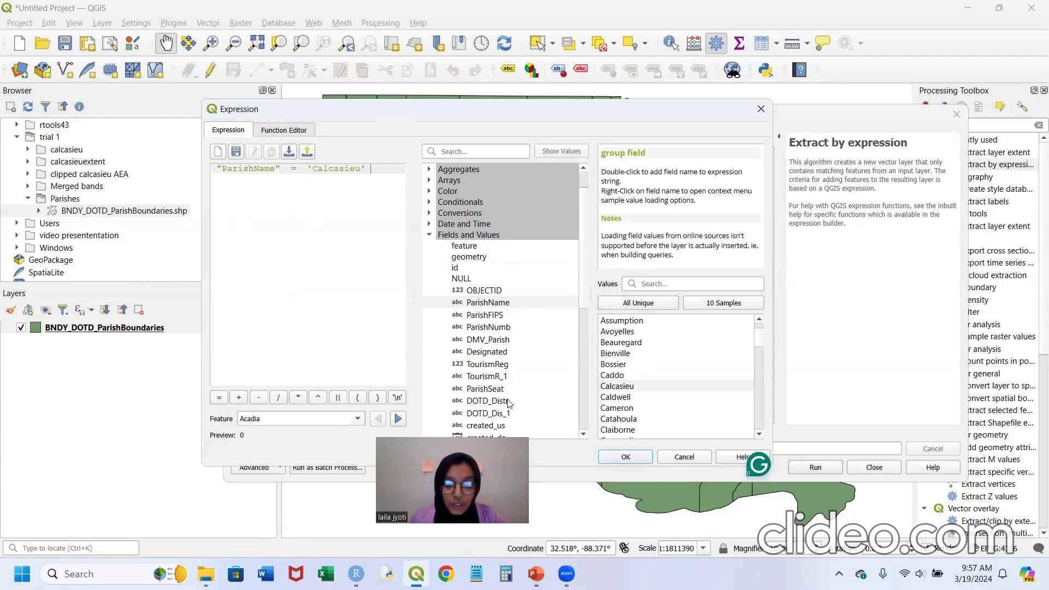
{"action": "left_click", "coordinate": [628, 457]}
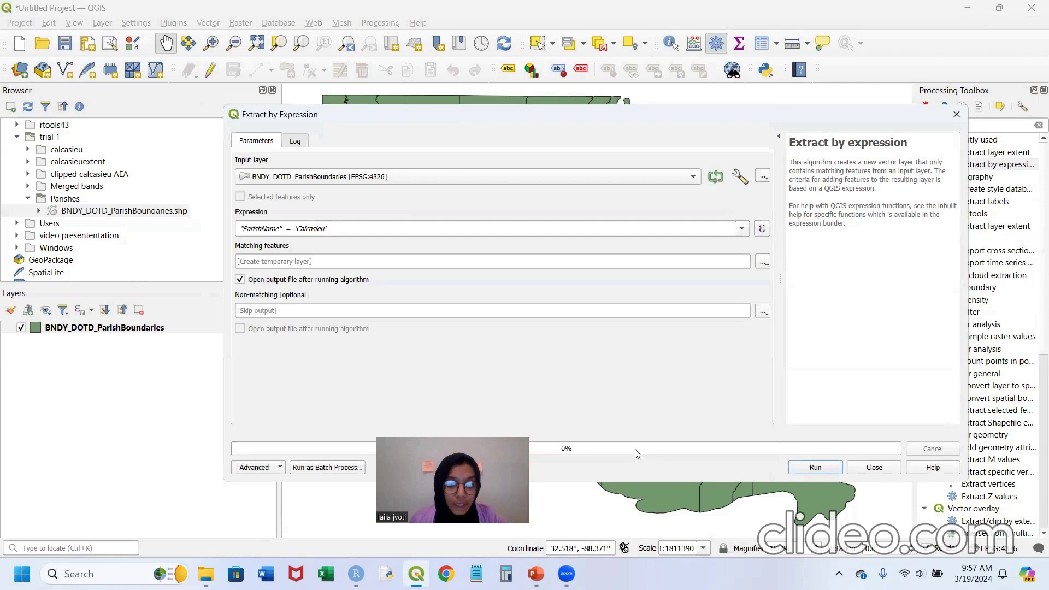
- Run the extraction into a temporary layer, close the tool and inspect the extracted parish on the map
{"action": "left_click", "coordinate": [814, 469]}
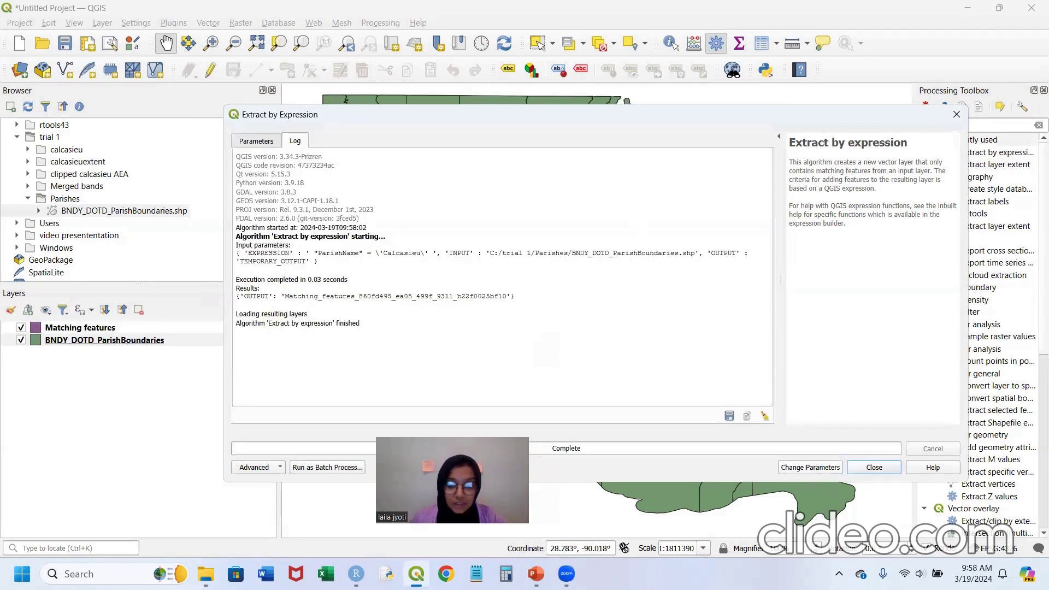
{"action": "left_click", "coordinate": [875, 468]}
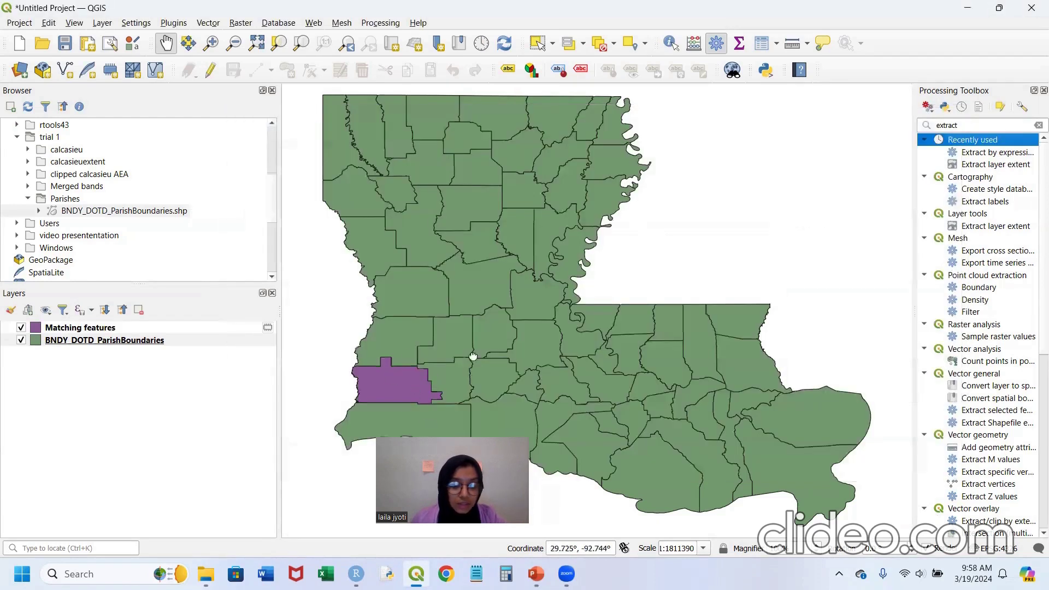
{"action": "left_click_drag", "start_coordinate": [473, 356], "coordinate": [487, 298]}
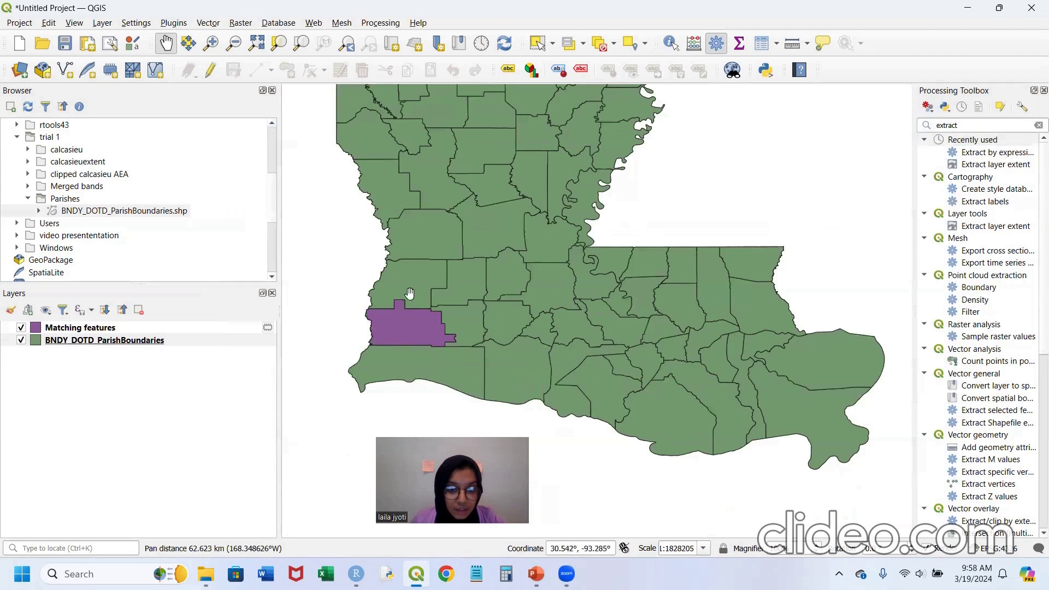
{"action": "left_click_drag", "start_coordinate": [536, 243], "coordinate": [545, 299]}
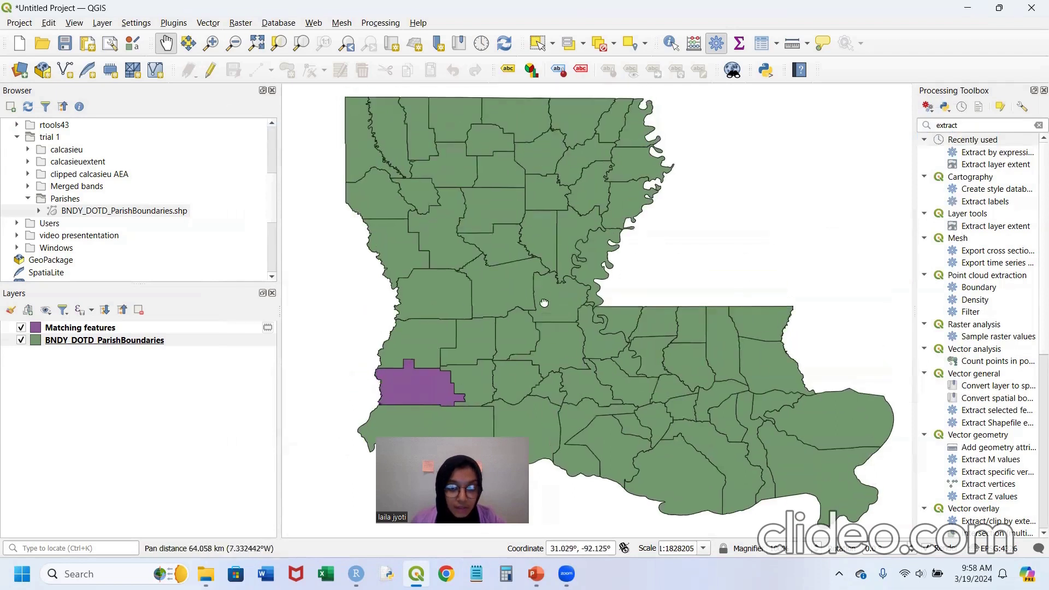
{"action": "left_click_drag", "start_coordinate": [549, 351], "coordinate": [548, 323]}
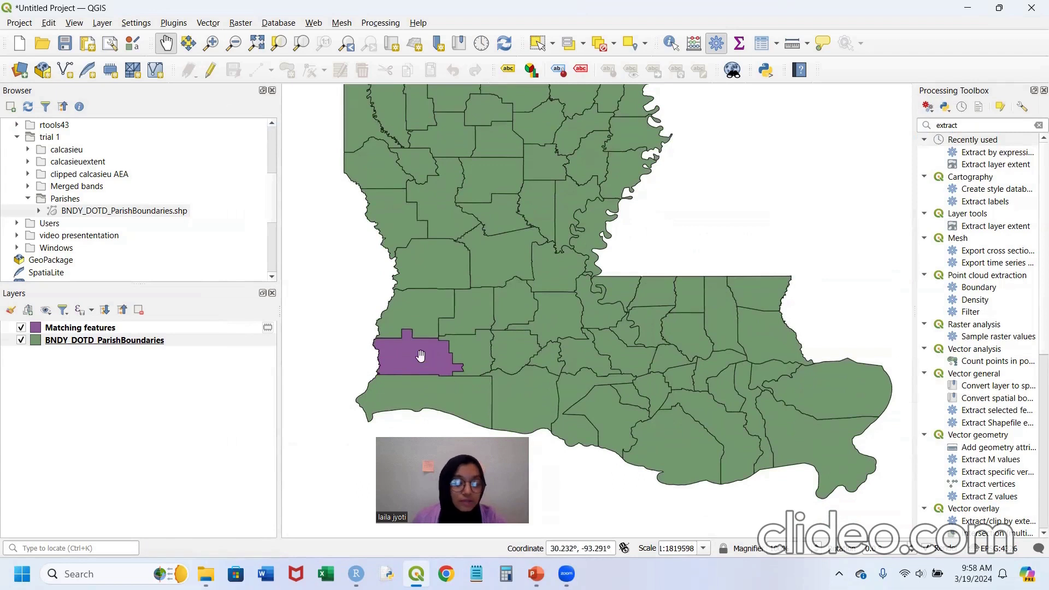
- Save the Matching features scratch layer as an ESRI Shapefile named calcasieu in C:\trial 1\calcasieu and expand that folder in the browser
{"action": "left_click", "coordinate": [268, 331]}
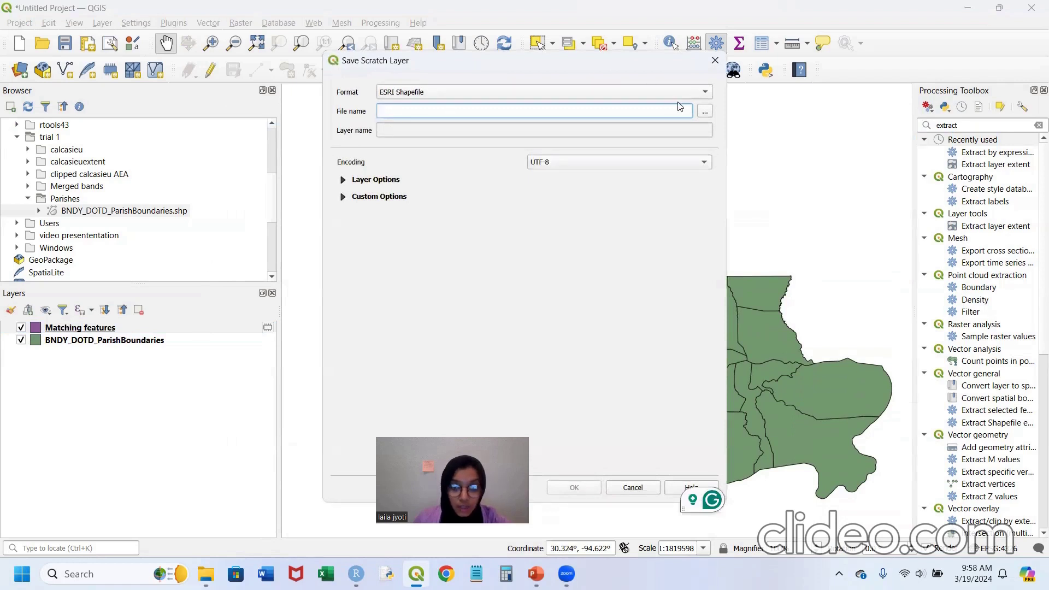
{"action": "left_click", "coordinate": [705, 112]}
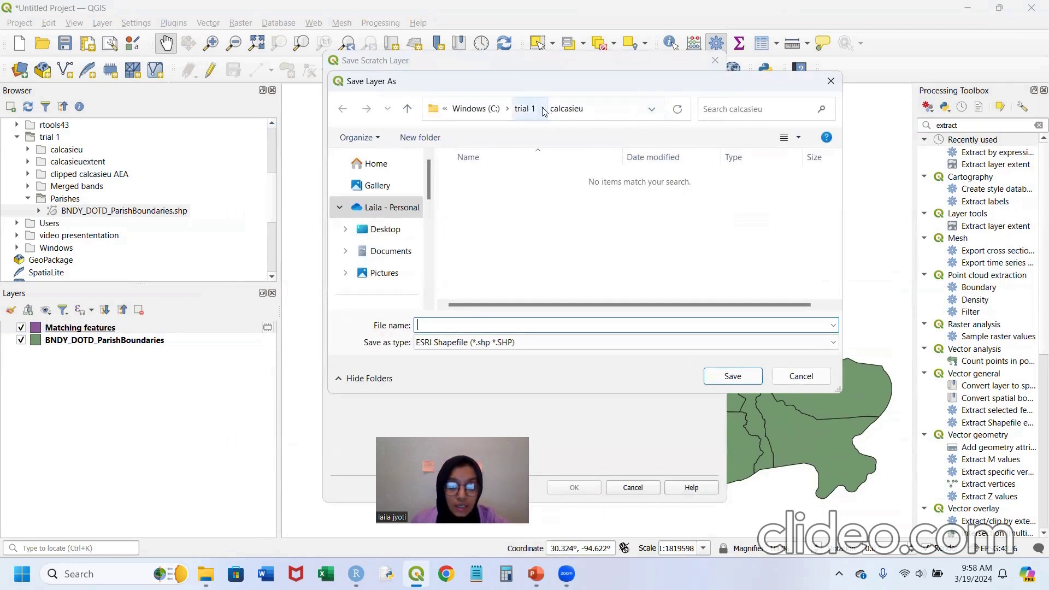
{"action": "left_click", "coordinate": [544, 109]}
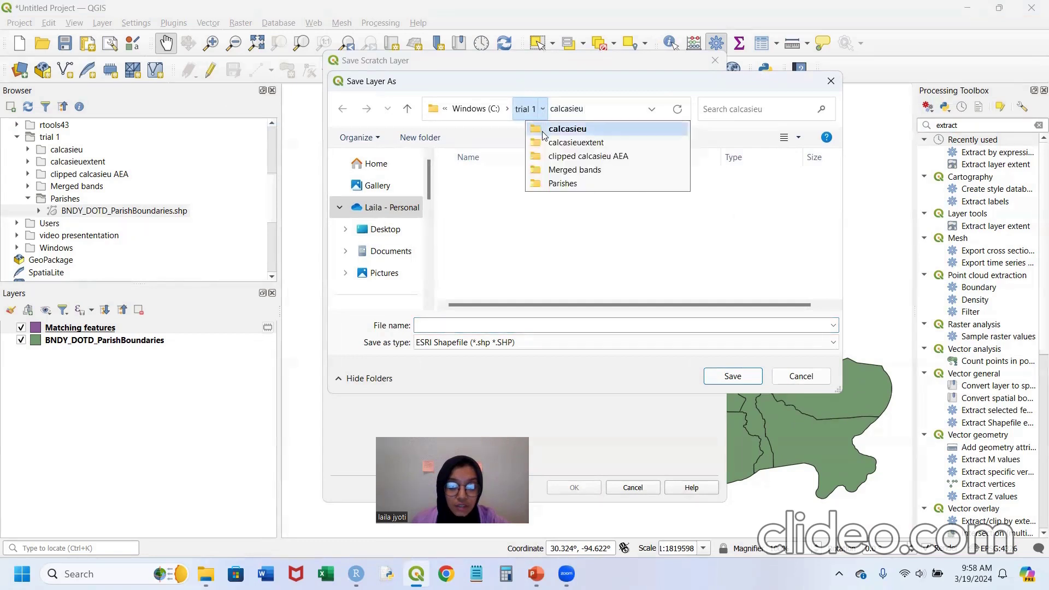
{"action": "left_click", "coordinate": [573, 133]}
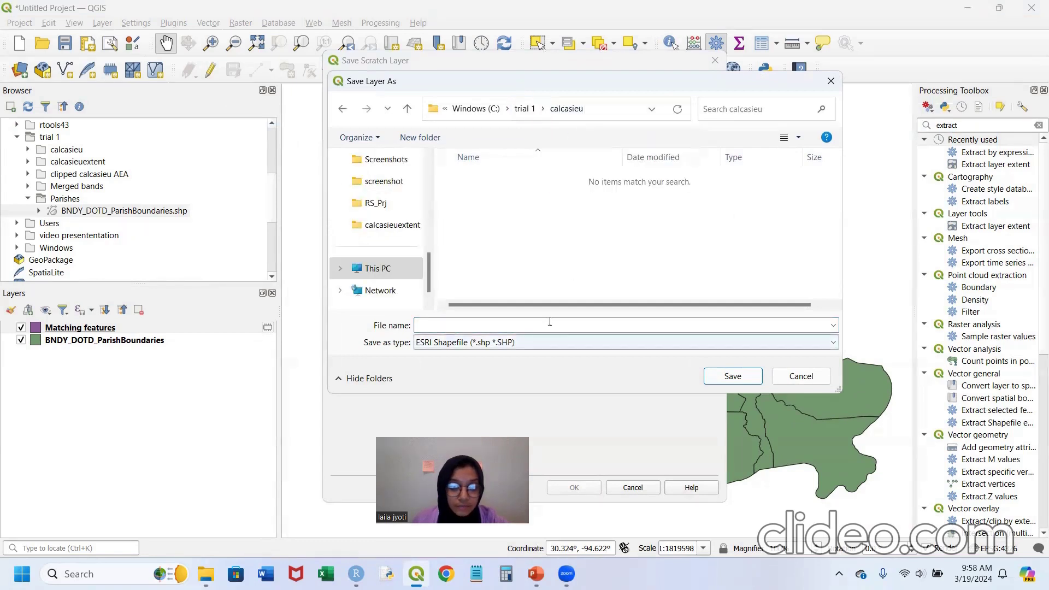
{"action": "type", "text": "calcasieu"}
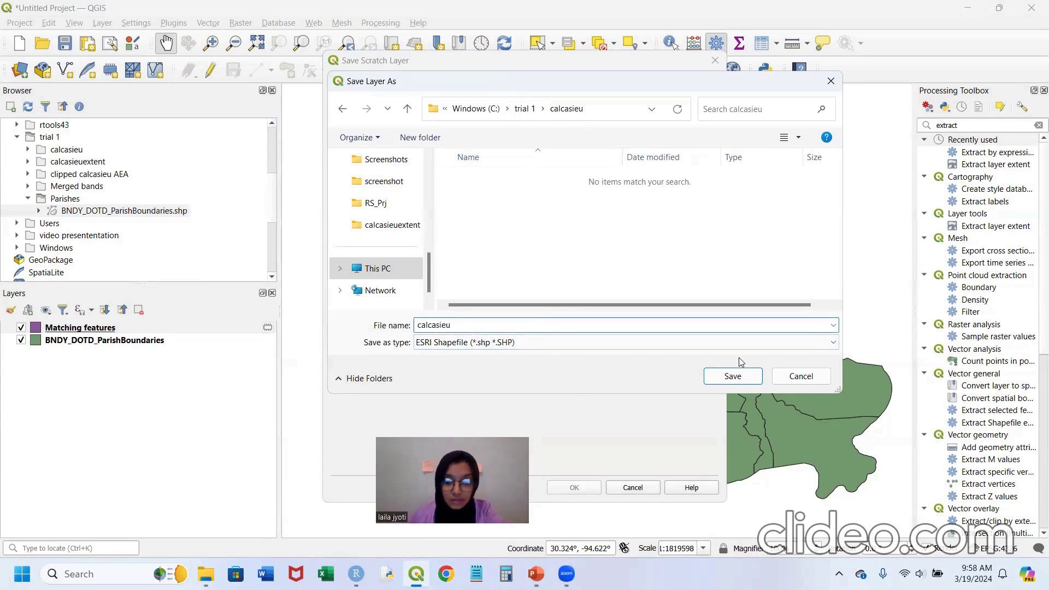
{"action": "left_click", "coordinate": [749, 377]}
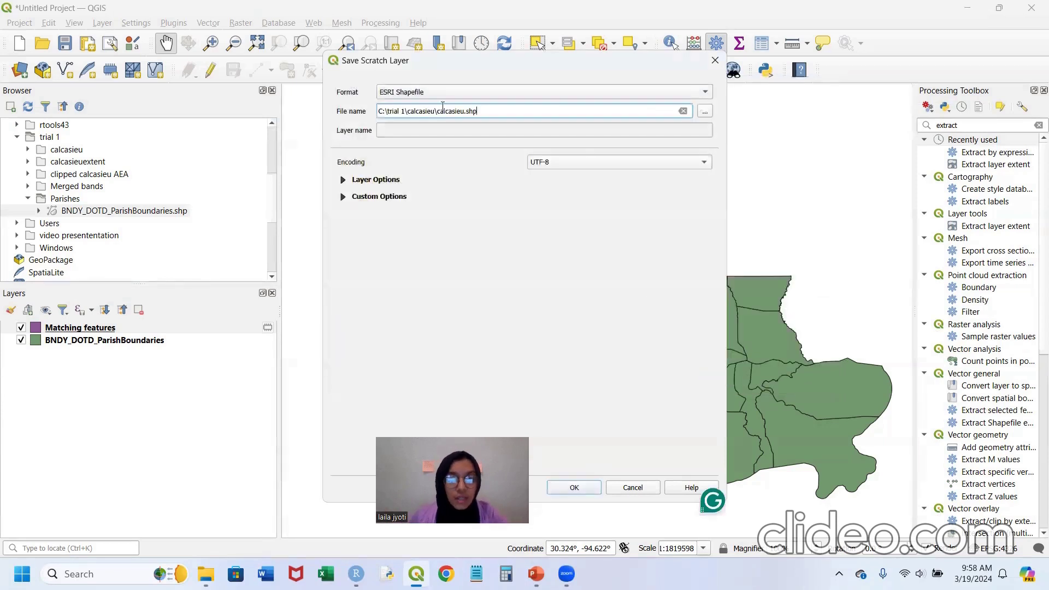
{"action": "left_click", "coordinate": [708, 92]}
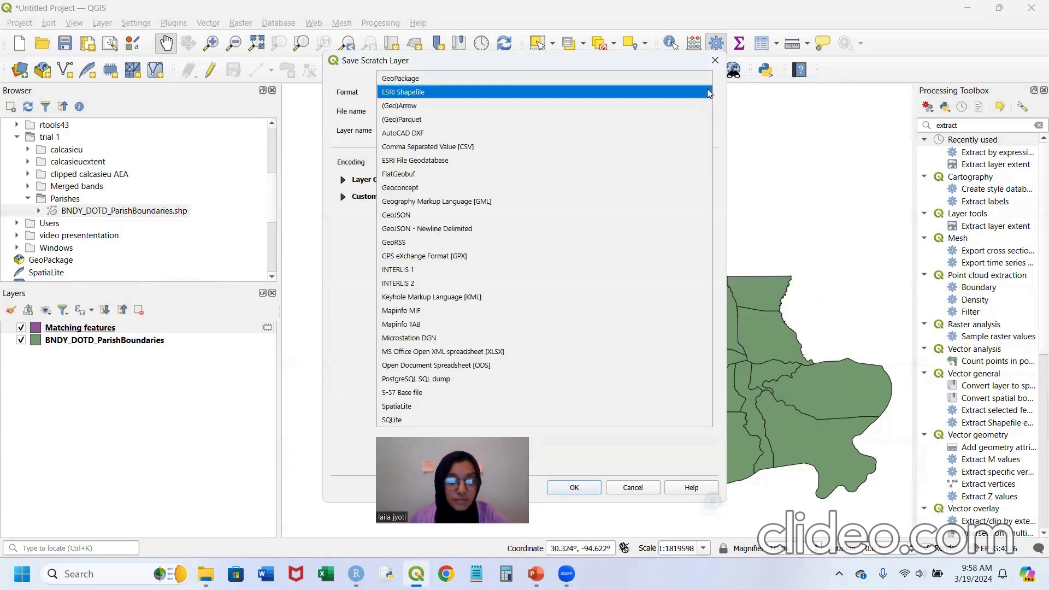
{"action": "left_click", "coordinate": [434, 93]}
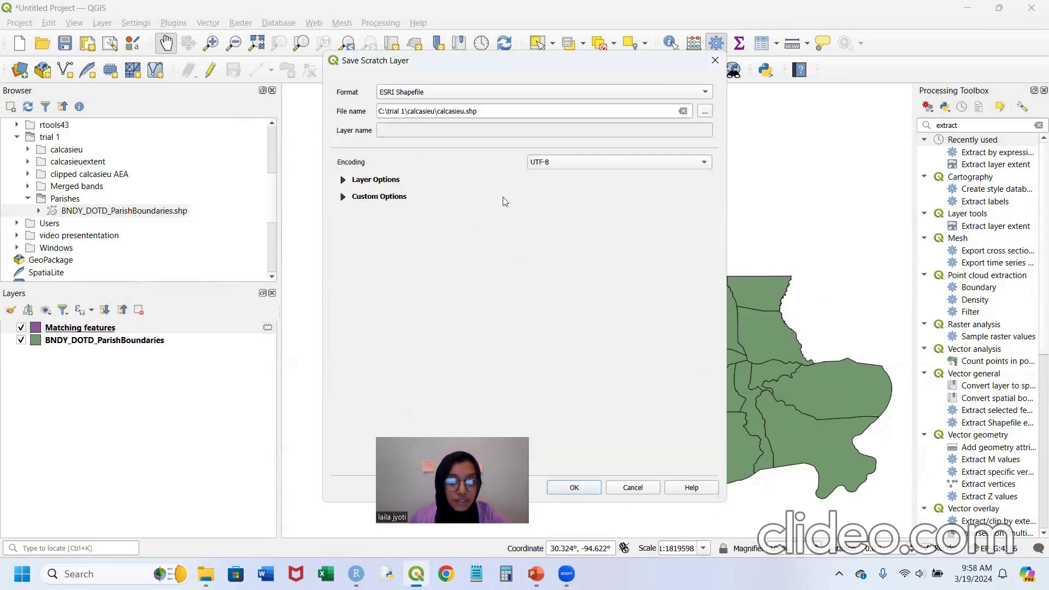
{"action": "left_click", "coordinate": [564, 485]}
{"action": "left_click", "coordinate": [131, 329]}
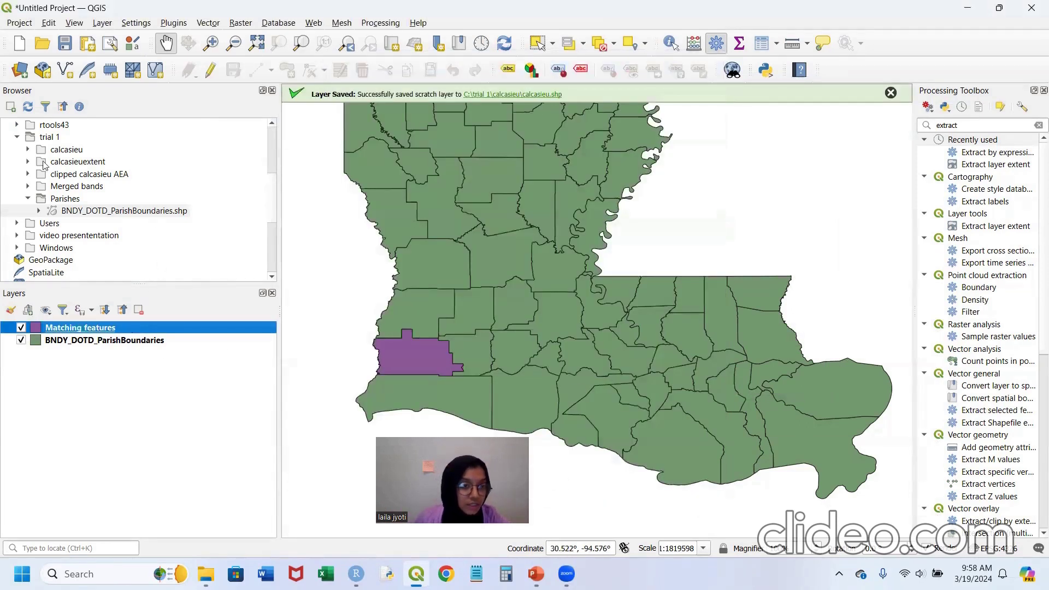
{"action": "left_click", "coordinate": [29, 150]}
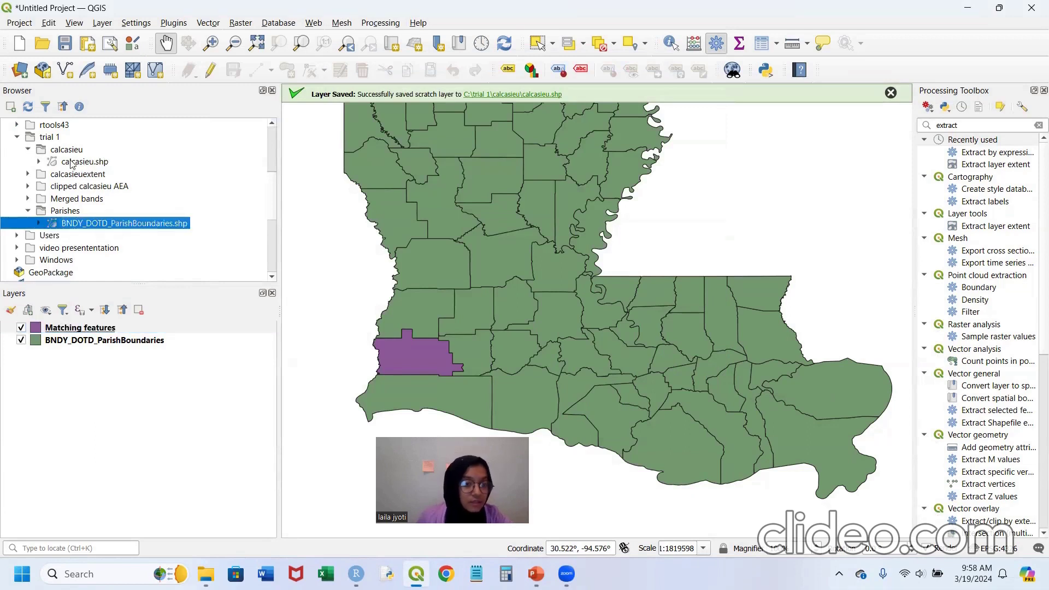
- Remove the BNDY_DOTD_ParishBoundaries and Matching features layers from the project and add the saved calcasieu.shp
{"action": "left_click", "coordinate": [99, 341]}
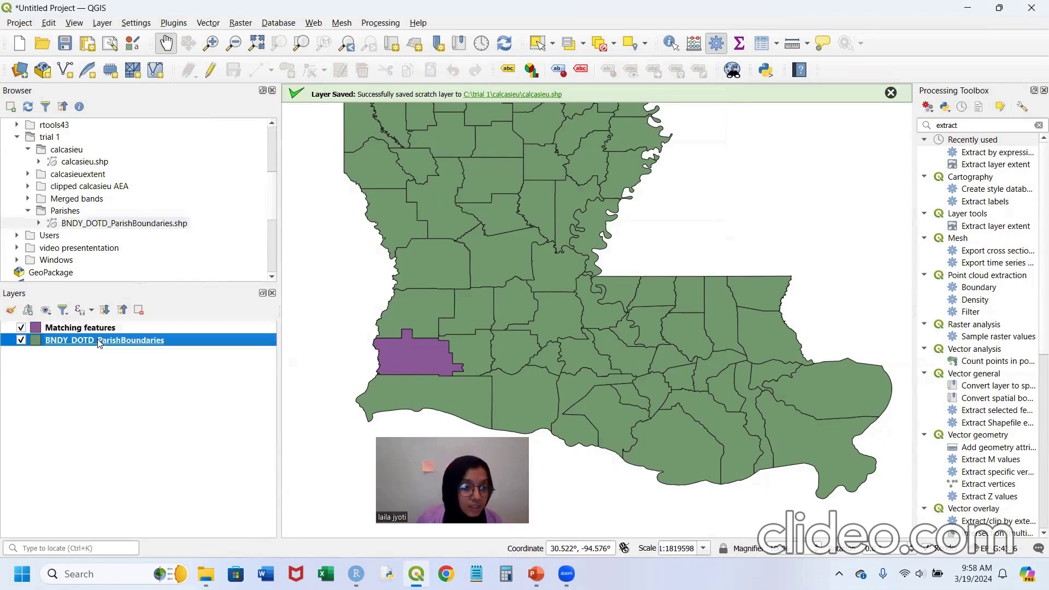
{"action": "right_click", "coordinate": [99, 341]}
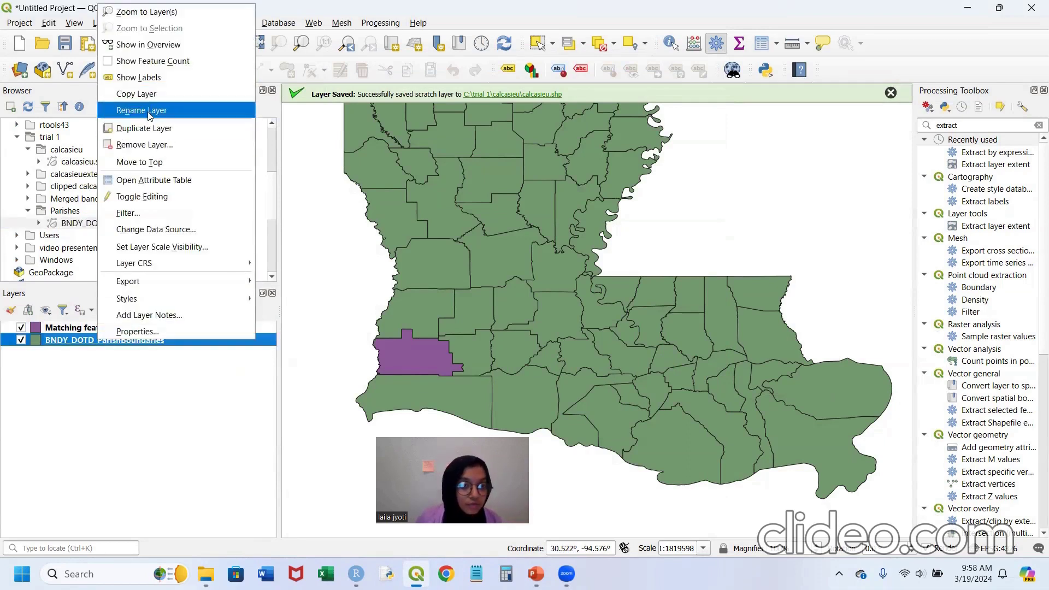
{"action": "left_click", "coordinate": [147, 145]}
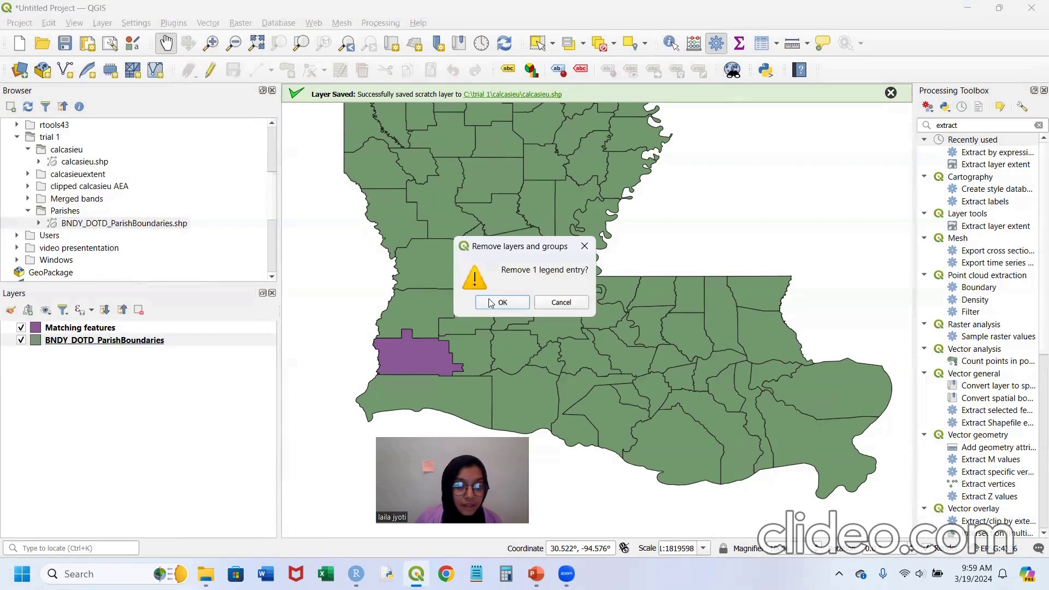
{"action": "left_click", "coordinate": [492, 300]}
{"action": "left_click", "coordinate": [80, 330]}
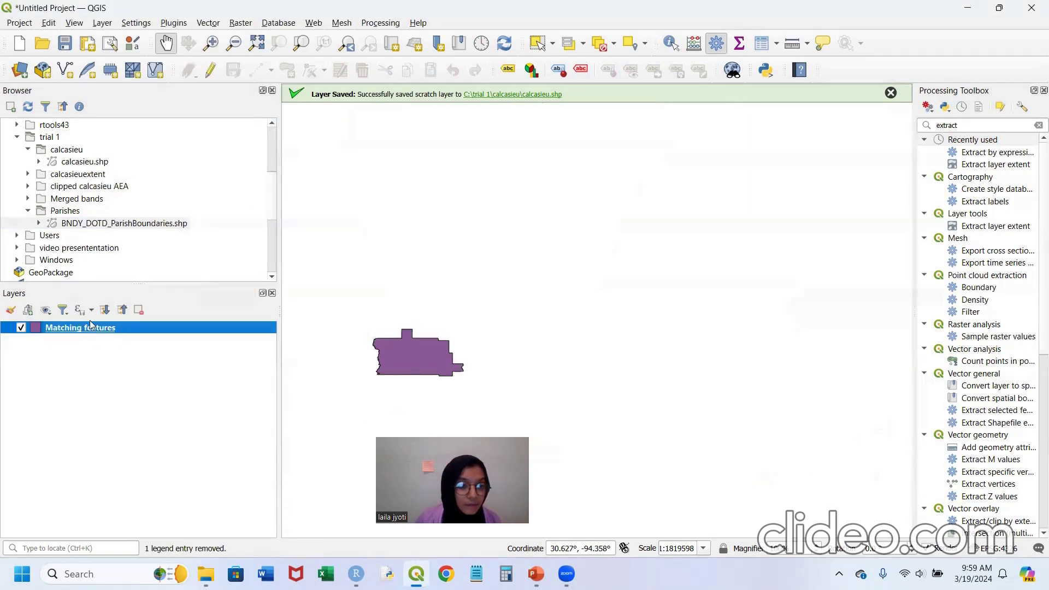
{"action": "right_click", "coordinate": [91, 334]}
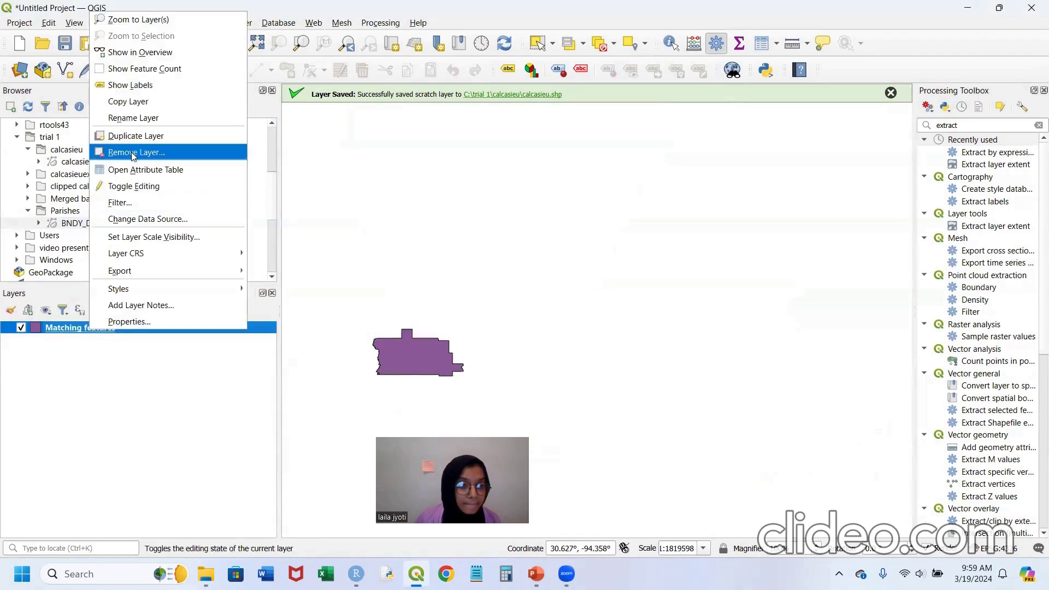
{"action": "left_click", "coordinate": [131, 147]}
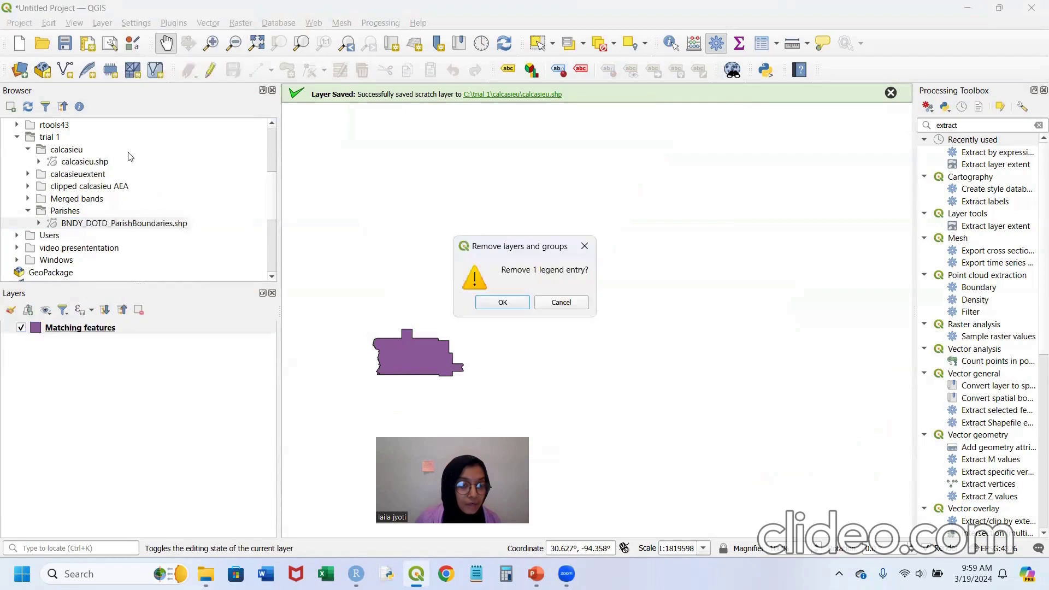
{"action": "left_click", "coordinate": [500, 304]}
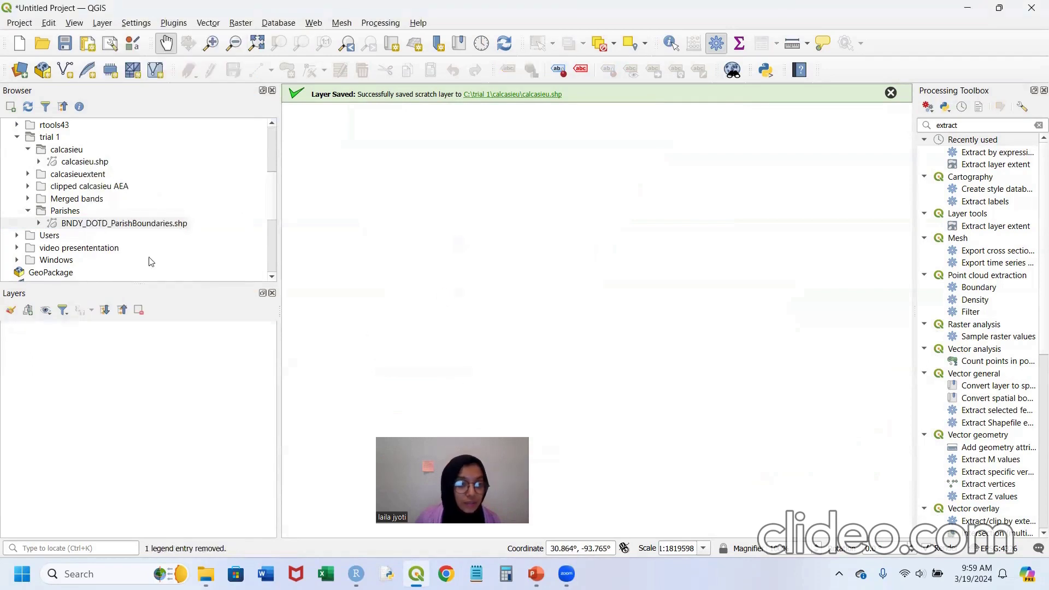
{"action": "left_click", "coordinate": [66, 162]}
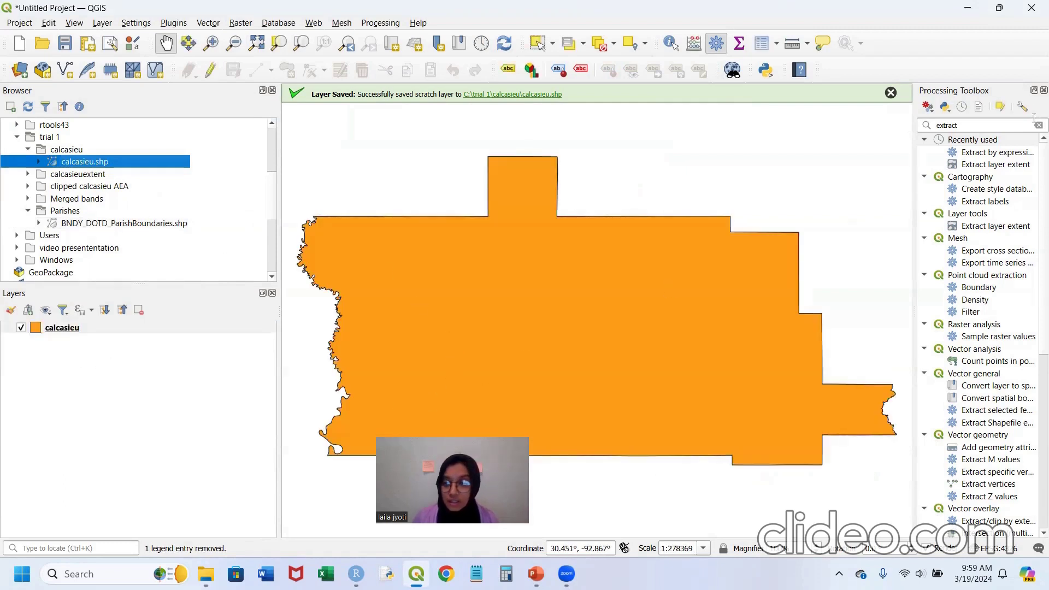
- Search the processing tools for "extract" and open Extract layer extent for the calcasieu layer
{"action": "left_click", "coordinate": [1000, 128]}
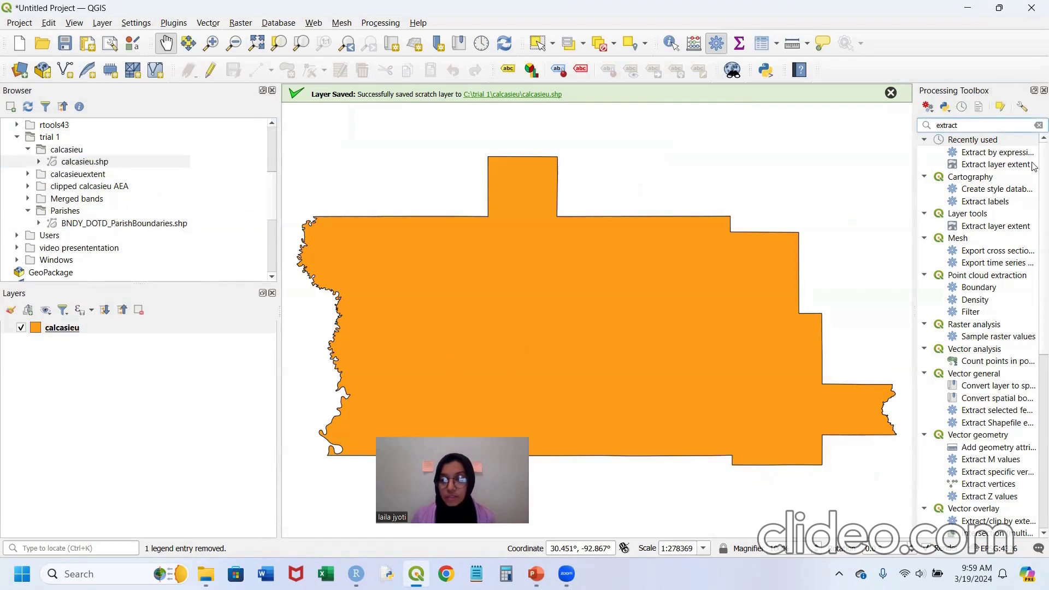
{"action": "key", "text": "BackSpace"}
{"action": "key", "text": "BackSpace"}
{"action": "key", "text": "BackSpace"}
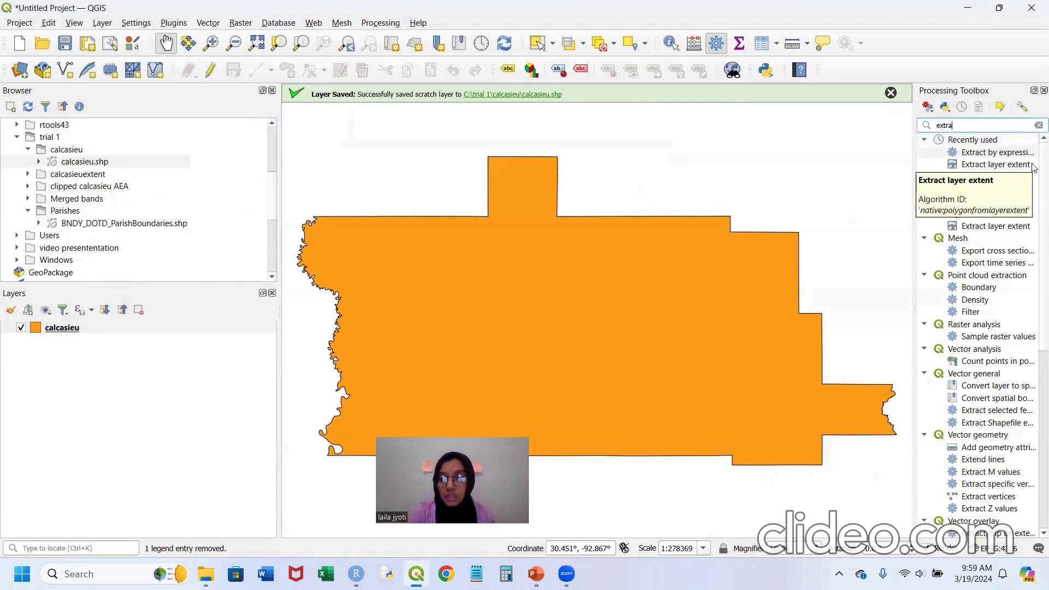
{"action": "type", "text": "act by"}
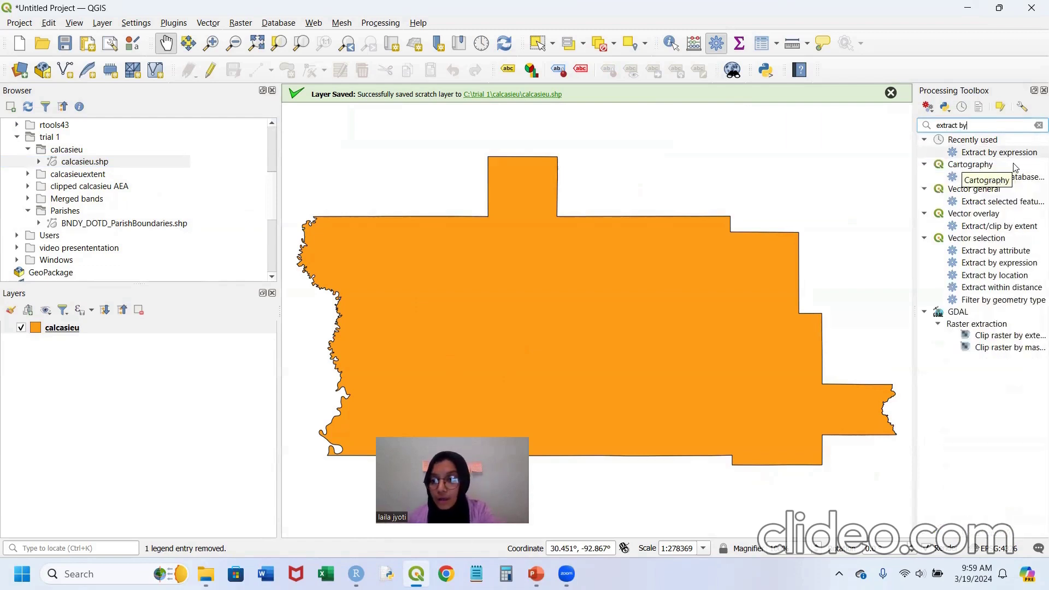
{"action": "key", "text": "BackSpace"}
{"action": "key", "text": "BackSpace"}
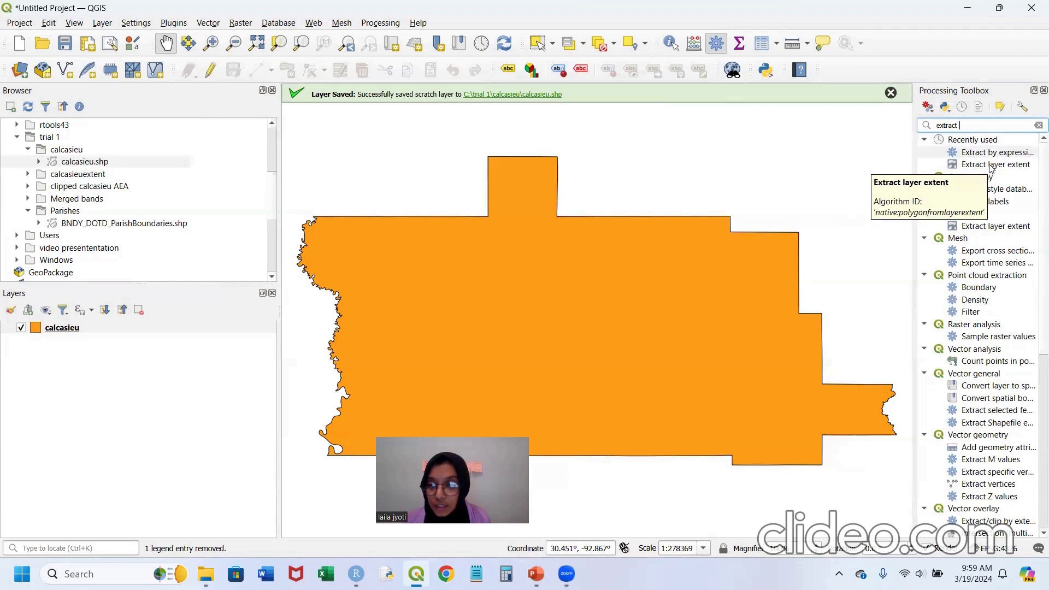
{"action": "double_click", "coordinate": [990, 165]}
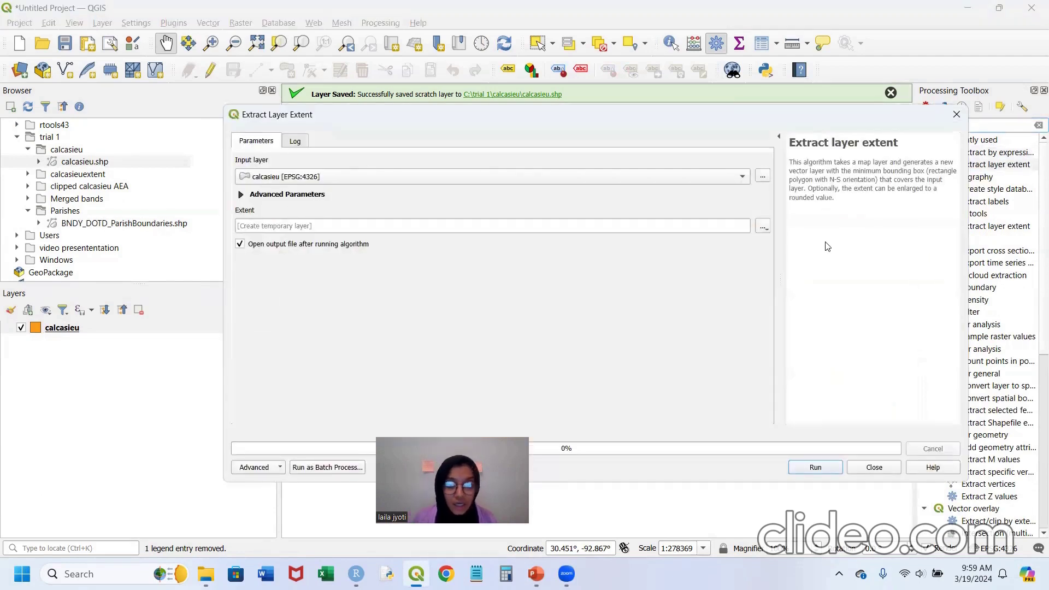
- Set the extent output to a shapefile named calcasieuextent in the C:/trial 1/calcasieuextent folder
{"action": "left_click", "coordinate": [764, 227]}
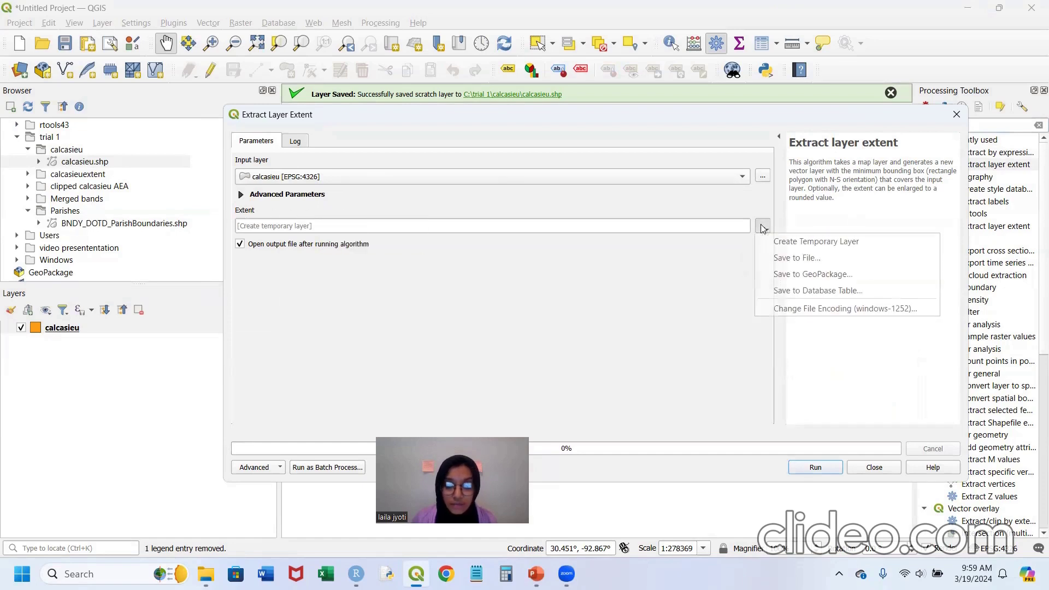
{"action": "left_click", "coordinate": [789, 259]}
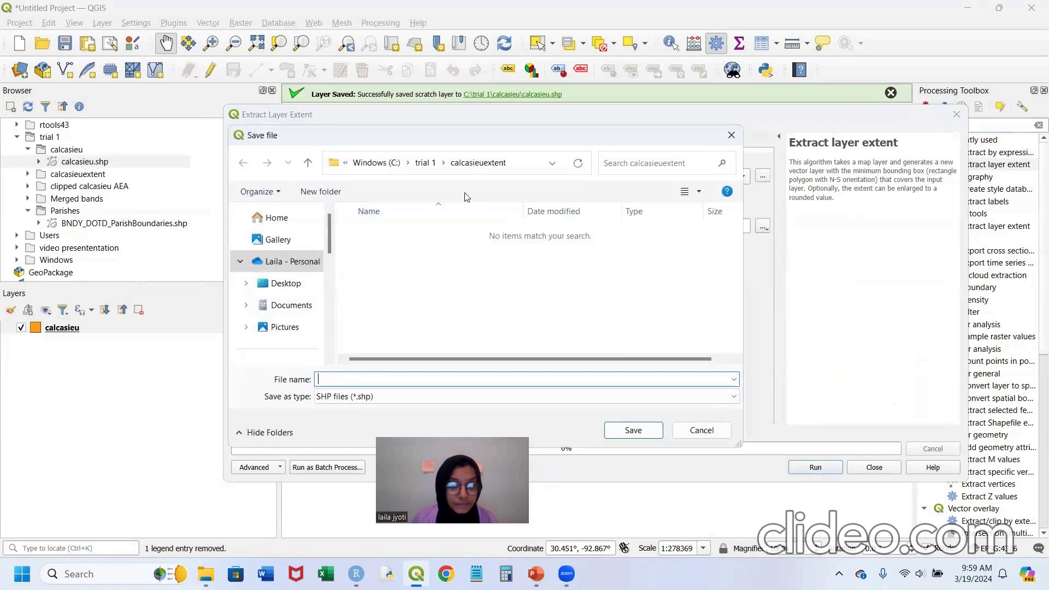
{"action": "left_click", "coordinate": [445, 164]}
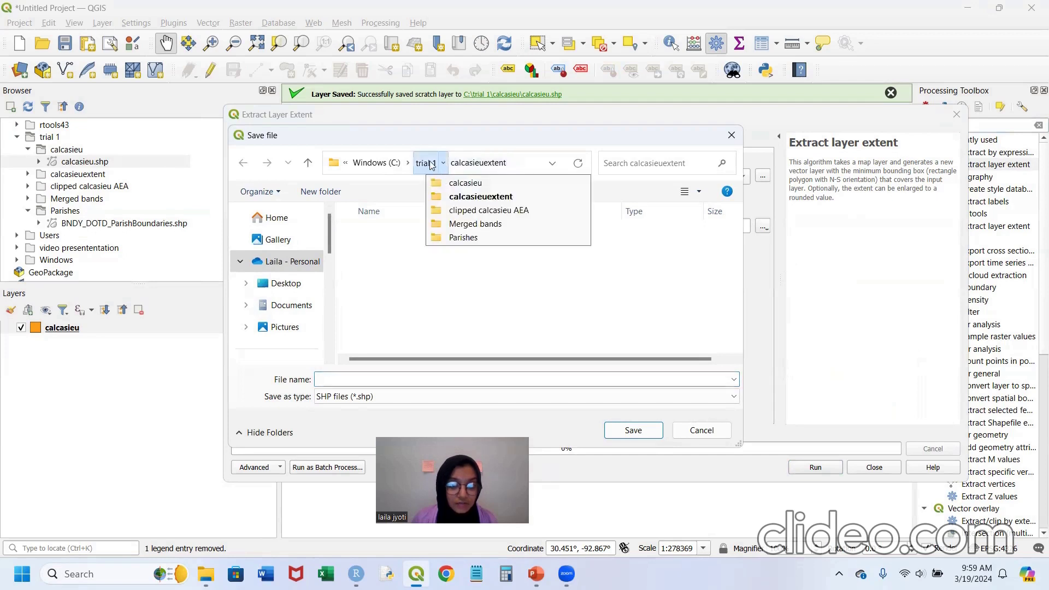
{"action": "left_click", "coordinate": [431, 165]}
{"action": "left_click", "coordinate": [444, 164]}
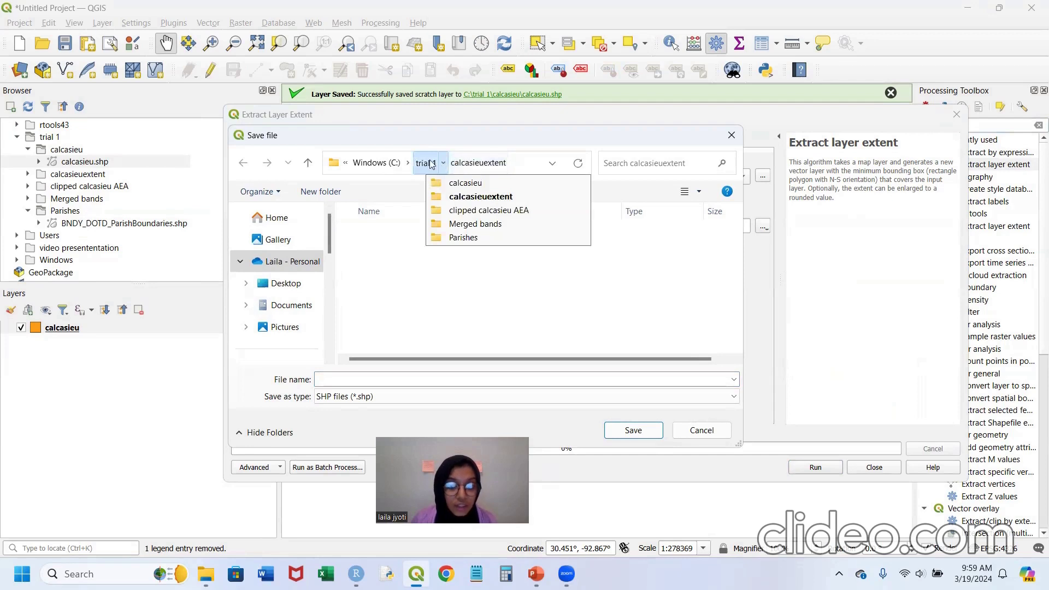
{"action": "left_click", "coordinate": [459, 197]}
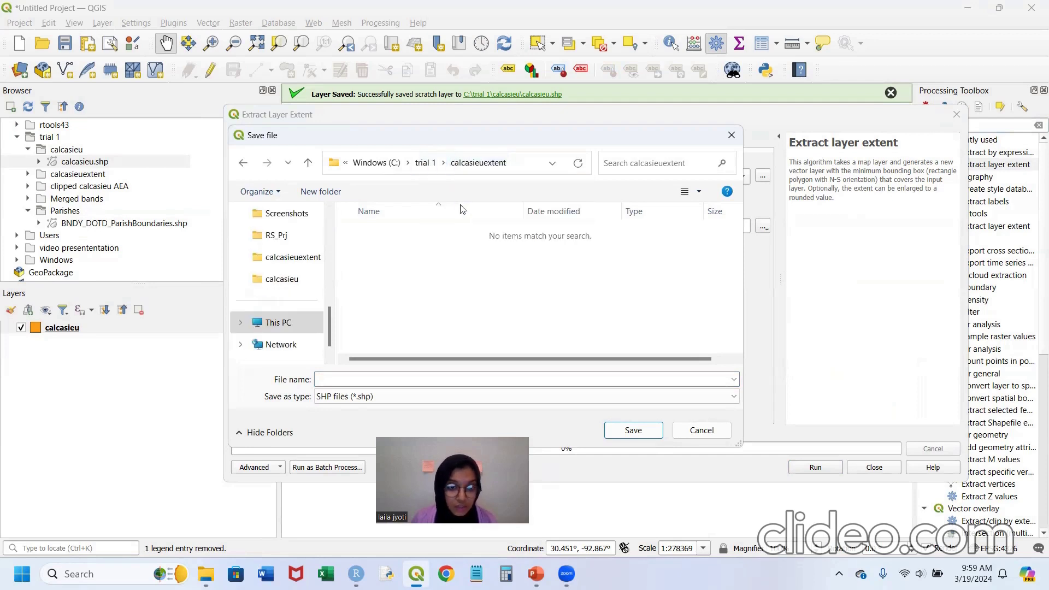
{"action": "left_click", "coordinate": [468, 379]}
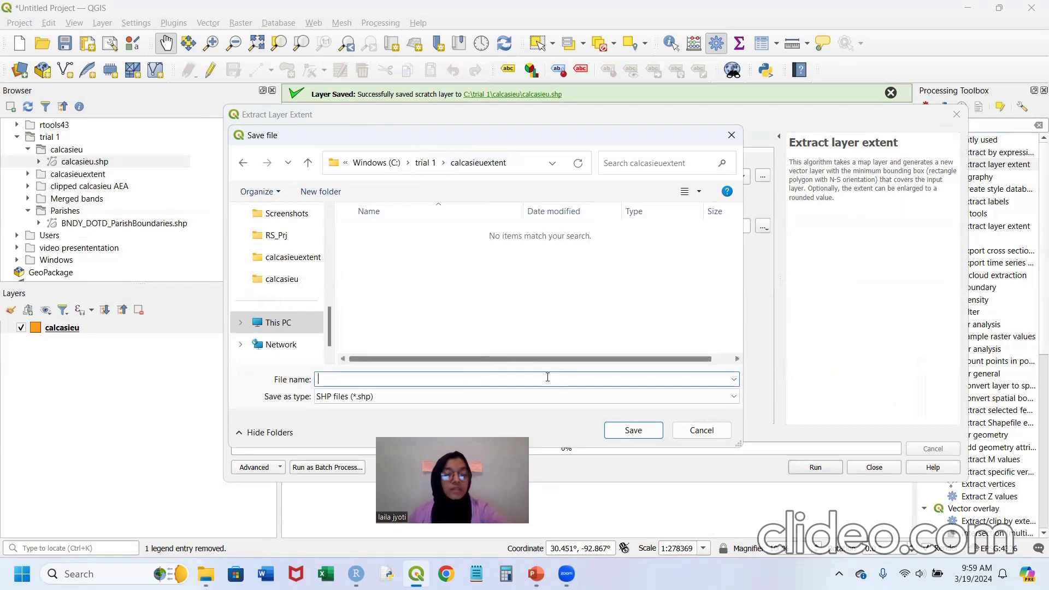
{"action": "type", "text": "calcasieu"}
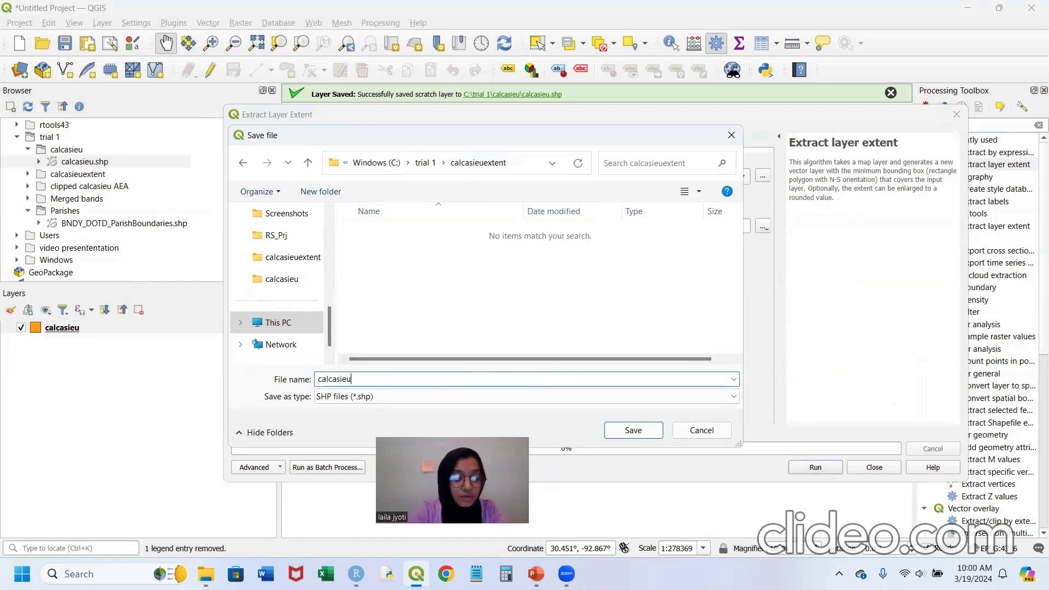
{"action": "type", "text": "extent"}
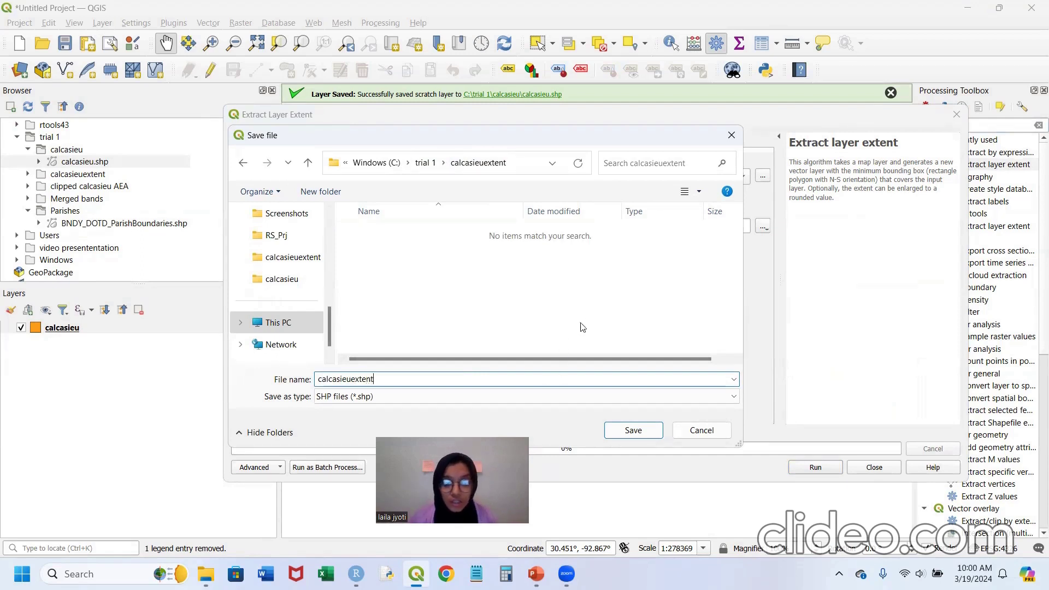
{"action": "left_click", "coordinate": [624, 436]}
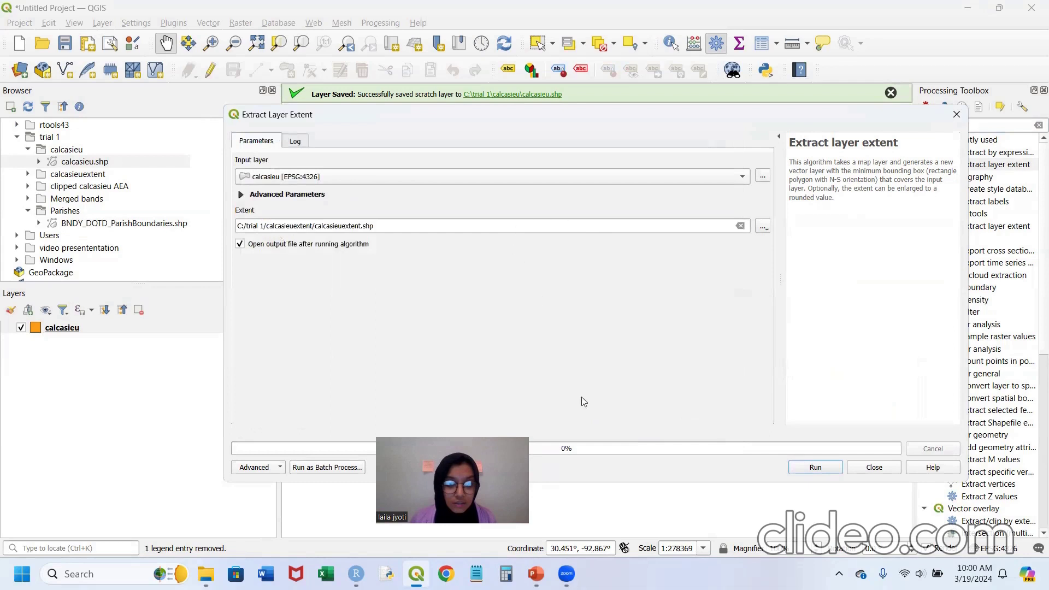
- Run the layer extent extraction, close the tool and select the calcasieuextent layer
{"action": "left_click", "coordinate": [815, 470]}
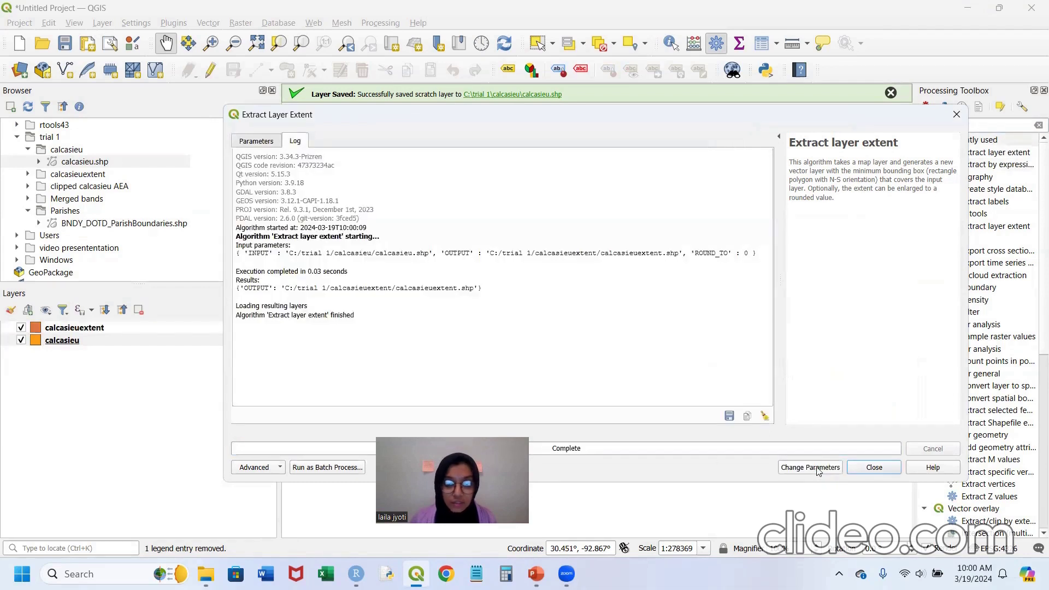
{"action": "left_click", "coordinate": [866, 469]}
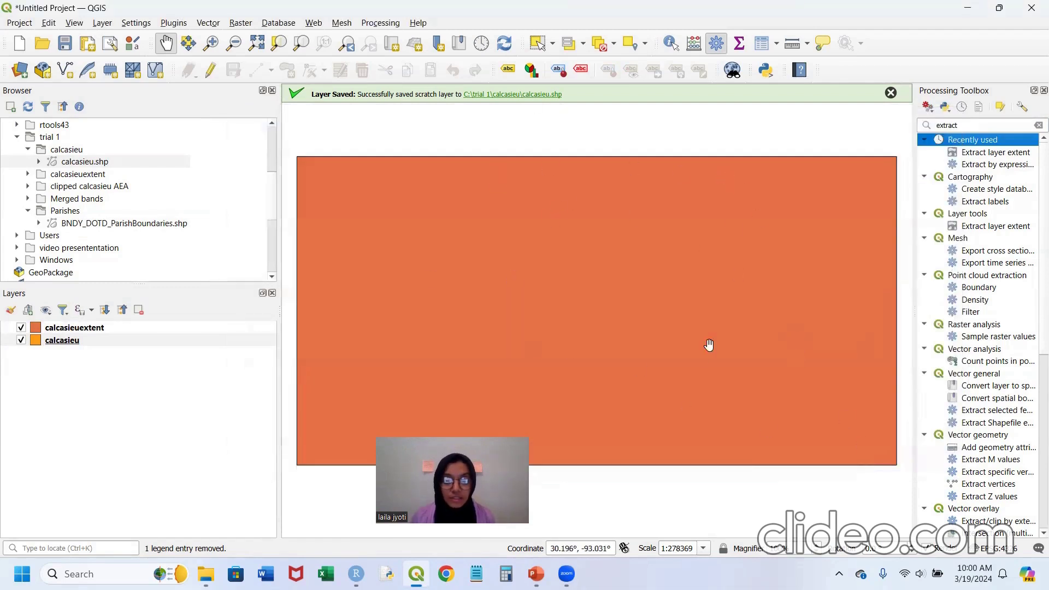
{"action": "left_click", "coordinate": [69, 328]}
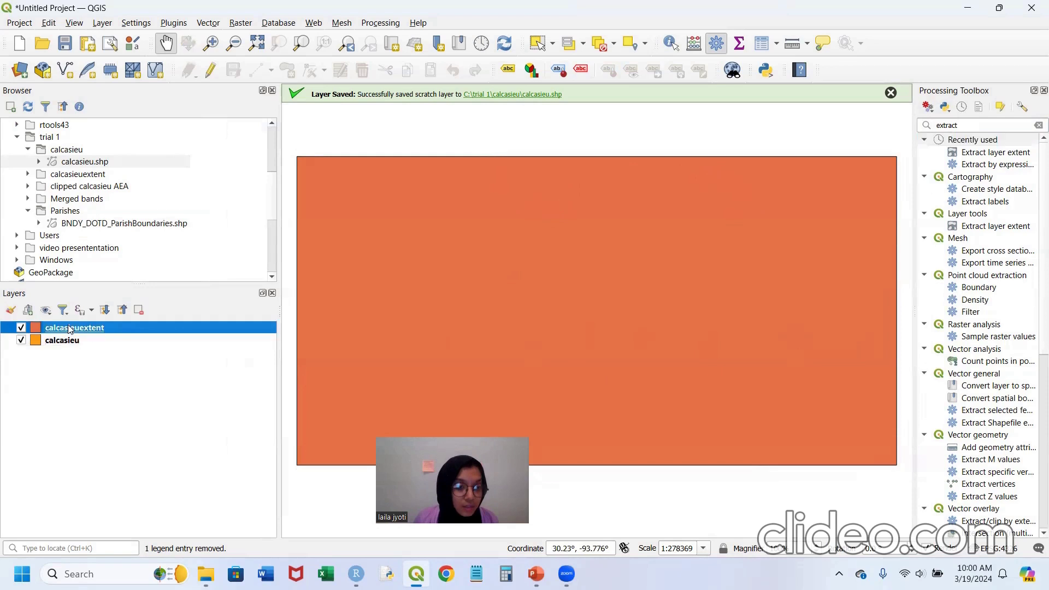
- Apply the outline red symbol preset to the calcasieuextent layer so only its border is drawn
{"action": "double_click", "coordinate": [69, 329]}
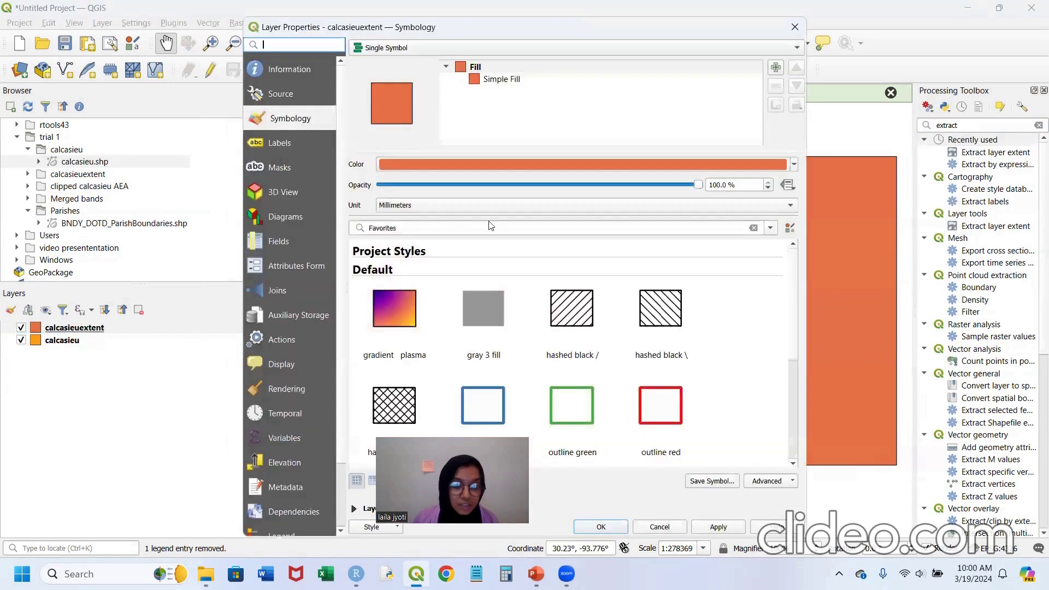
{"action": "left_click", "coordinate": [659, 414]}
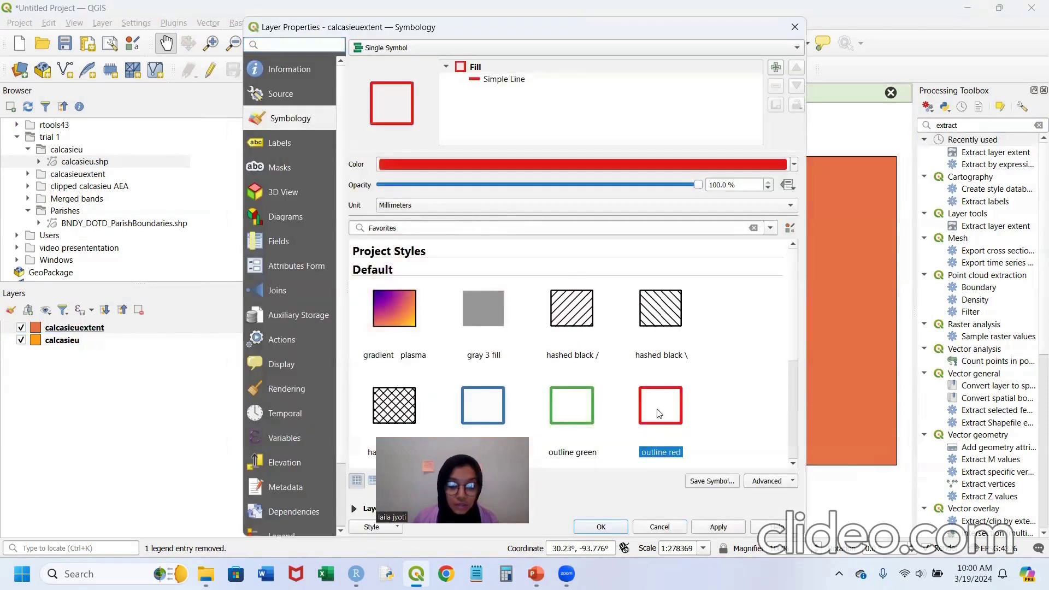
{"action": "left_click", "coordinate": [624, 528]}
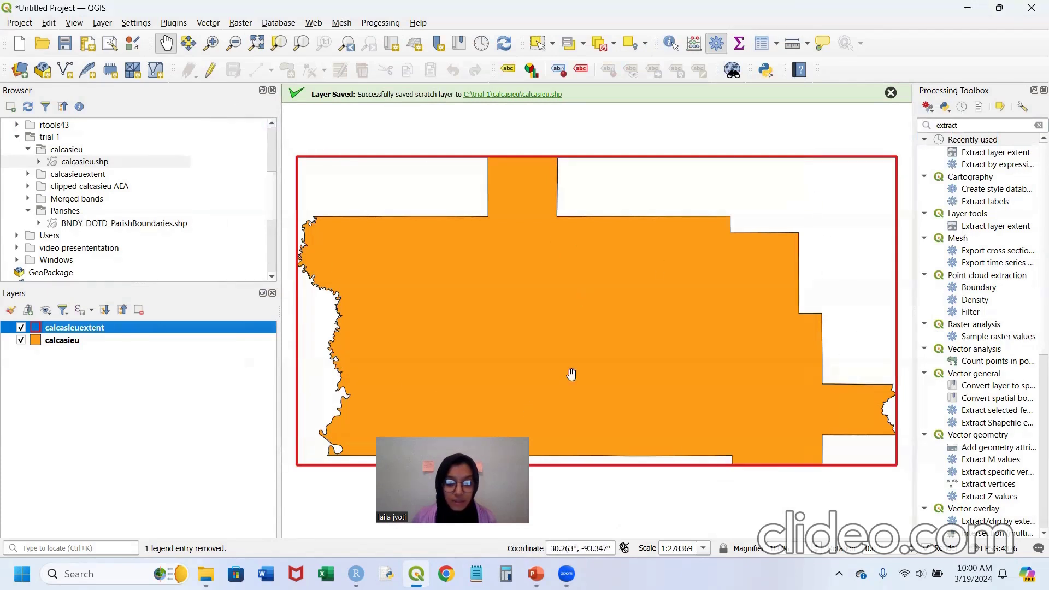
- Switch to the PowerPoint presentation, read slide 4 about the extent shapefile and Earth Explorer, and return to QGIS
{"action": "mouse_move", "coordinate": [536, 573]}
{"action": "left_click", "coordinate": [552, 502]}
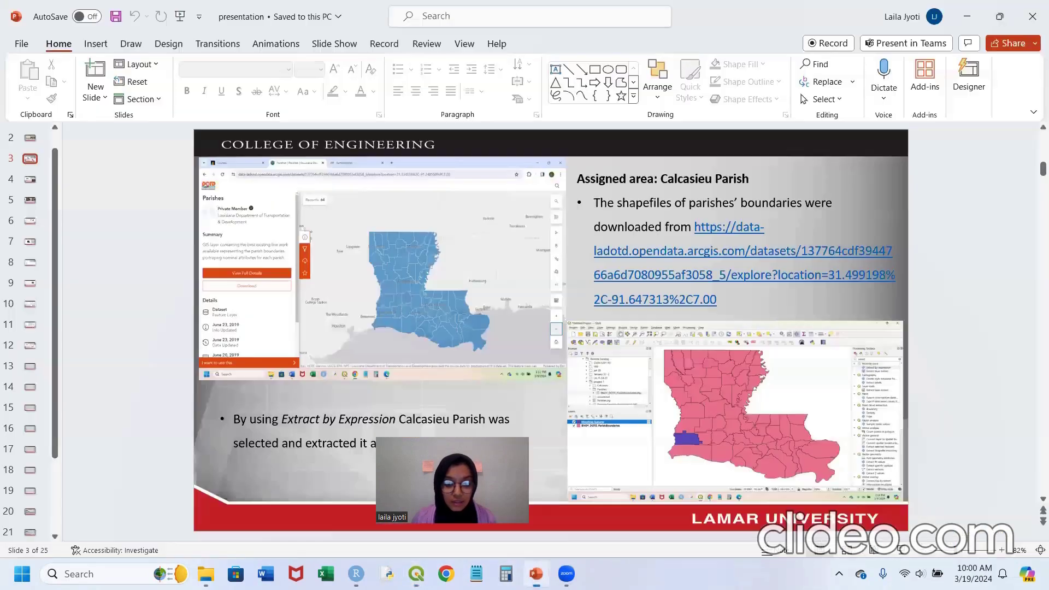
{"action": "scroll", "coordinate": [628, 341], "scroll_direction": "down", "scroll_amount": 1}
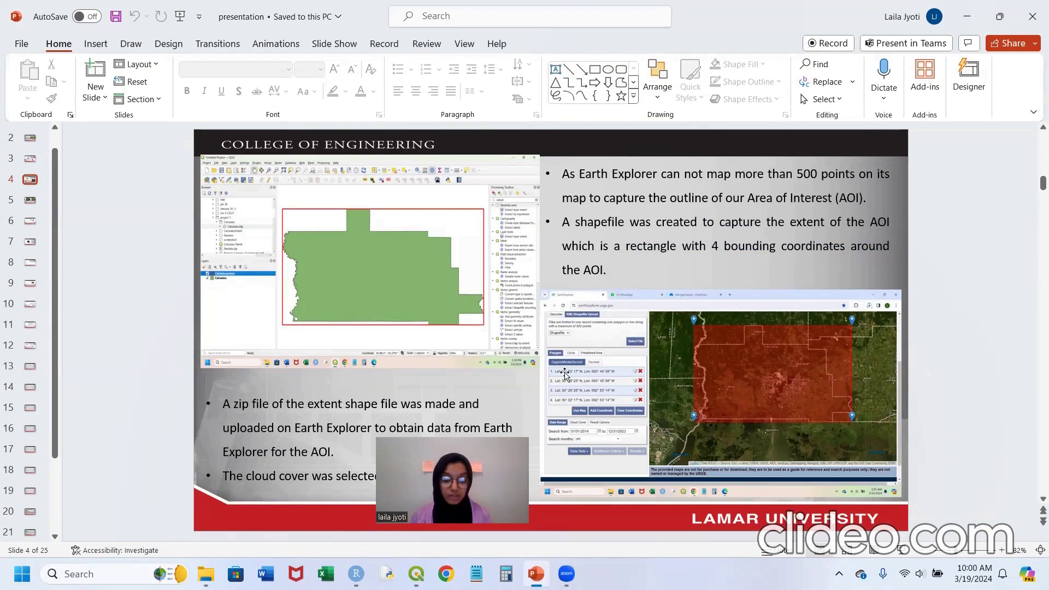
{"action": "mouse_move", "coordinate": [417, 574]}
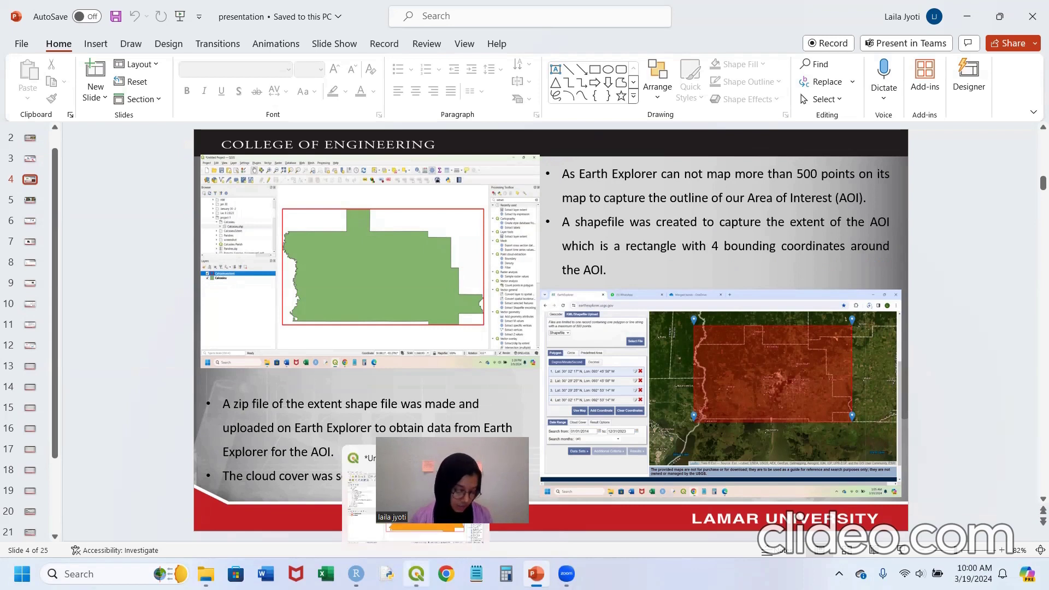
{"action": "left_click", "coordinate": [416, 573]}
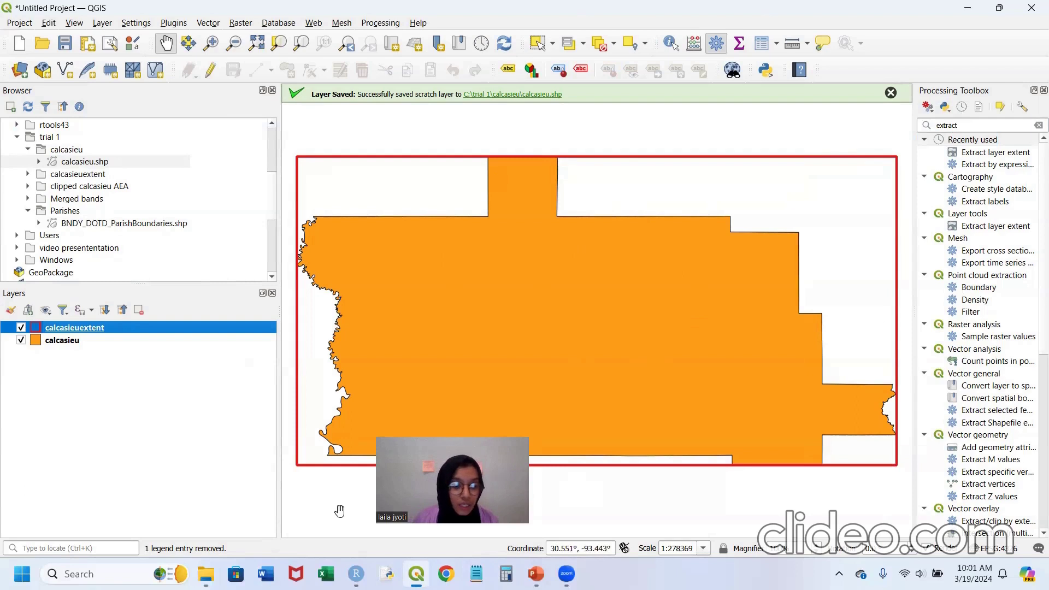
- Switch to File Explorer and compress all files in the trial 1/calcasieuextent folder into a ZIP file named calcasieuextent
{"action": "left_click", "coordinate": [206, 574]}
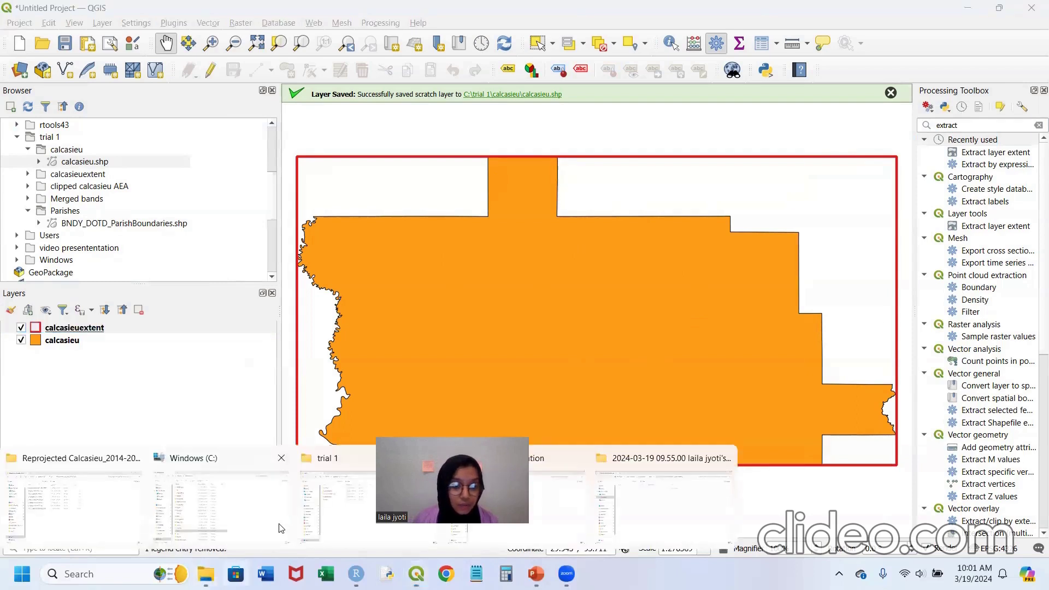
{"action": "left_click", "coordinate": [373, 494]}
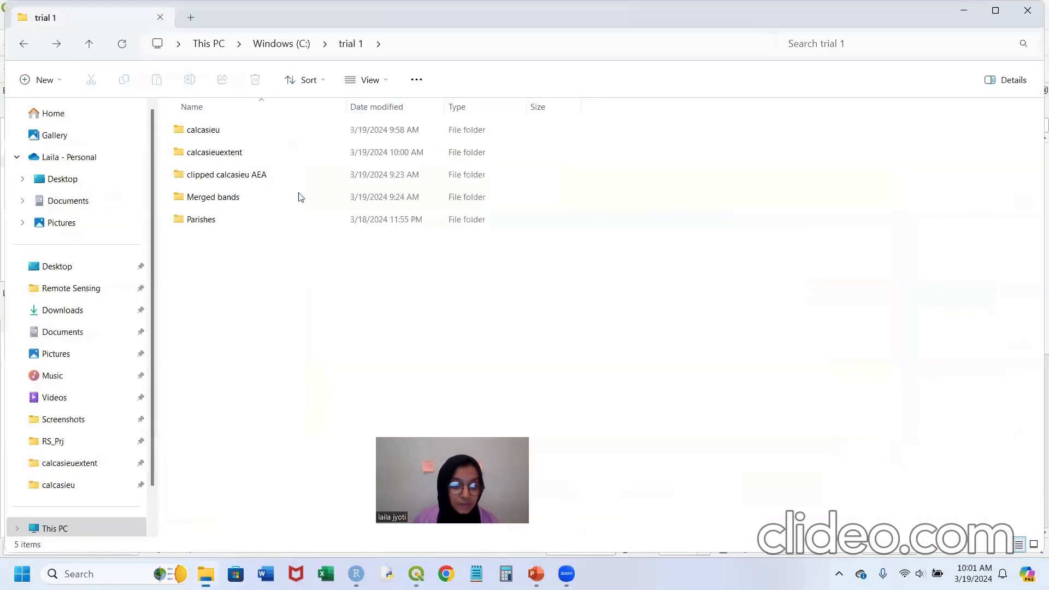
{"action": "double_click", "coordinate": [274, 155]}
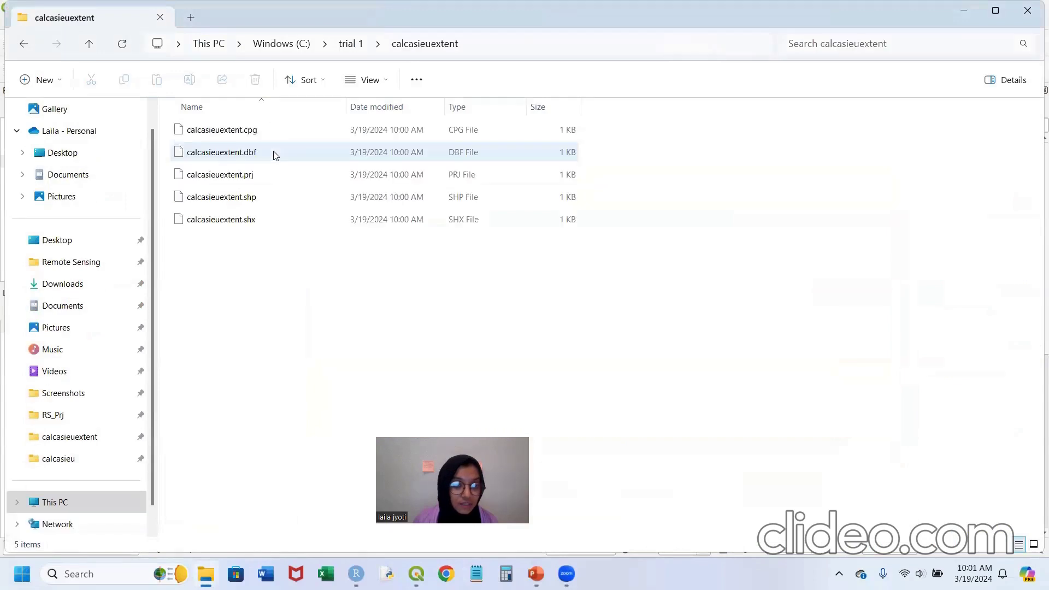
{"action": "left_click_drag", "start_coordinate": [267, 241], "coordinate": [270, 125]}
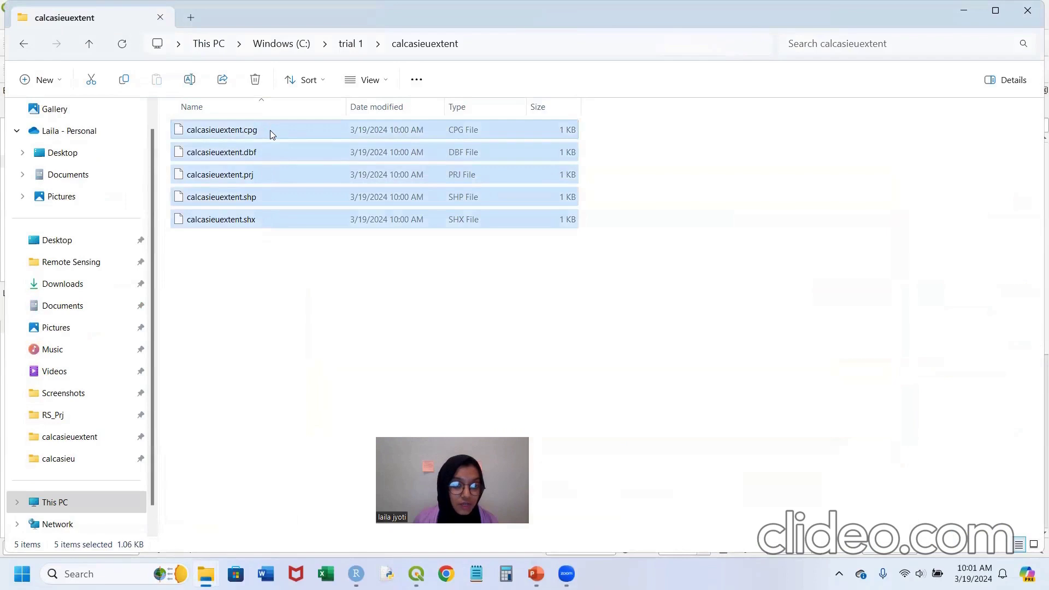
{"action": "right_click", "coordinate": [270, 130]}
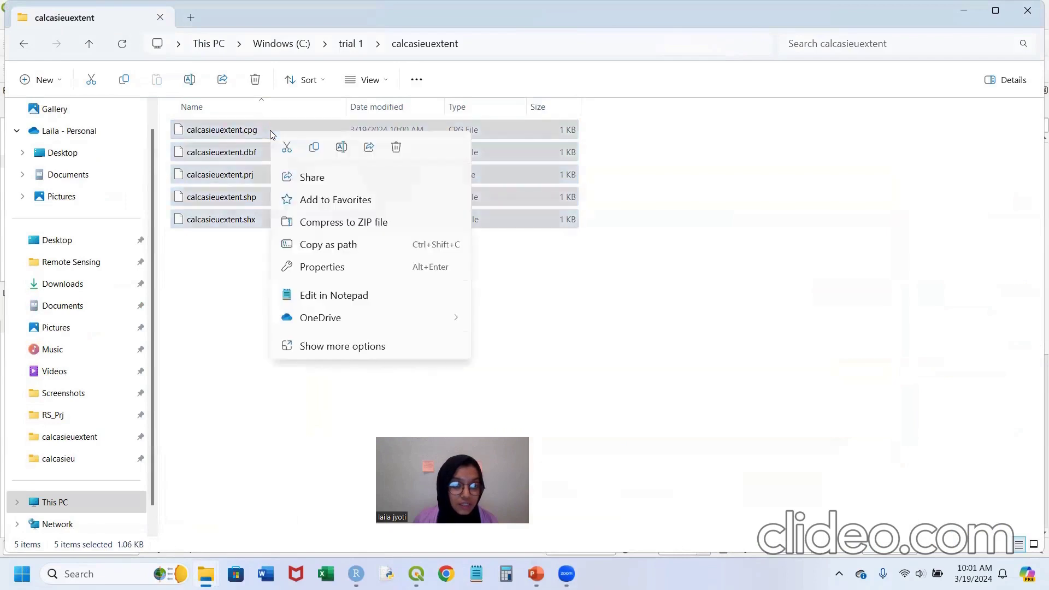
{"action": "left_click", "coordinate": [314, 224]}
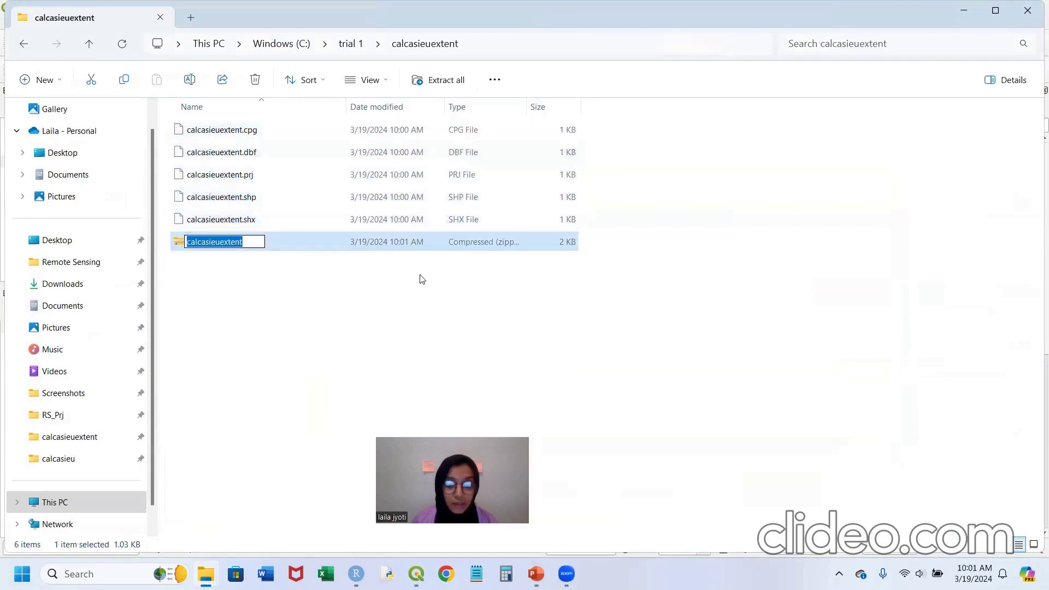
{"action": "key", "text": "Return"}
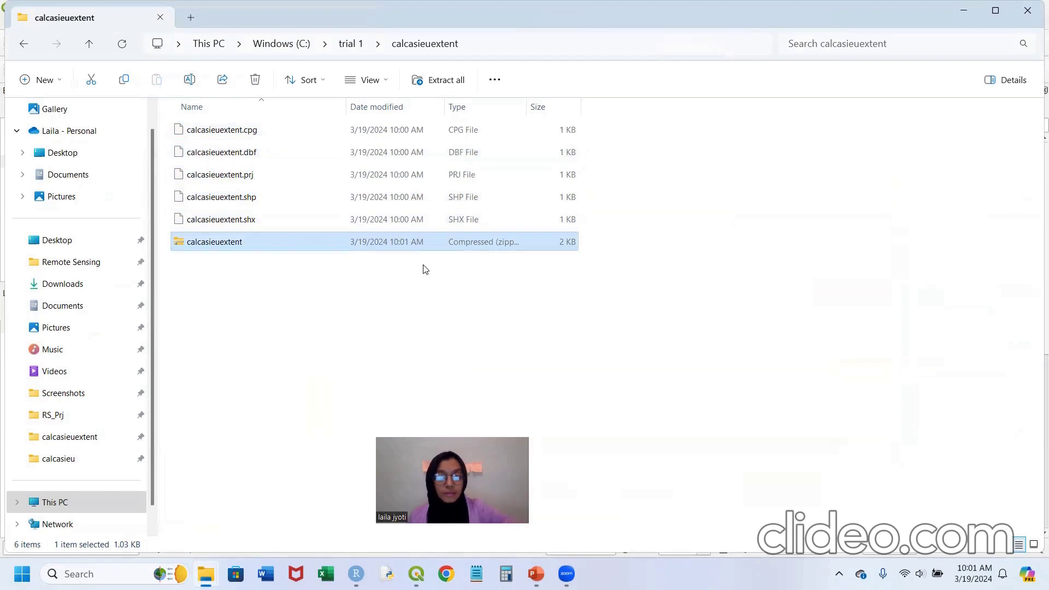
{"action": "left_click", "coordinate": [413, 428]}
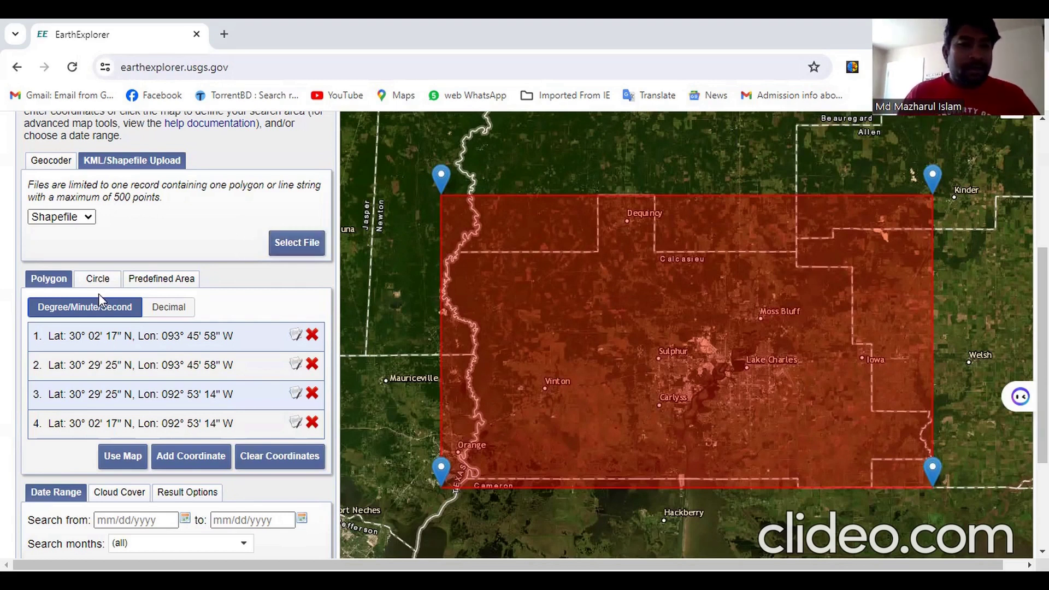
- In EarthExplorer, set the start of the search date range to 01/01/1984
{"action": "scroll", "coordinate": [28, 334], "scroll_direction": "down", "scroll_amount": 3}
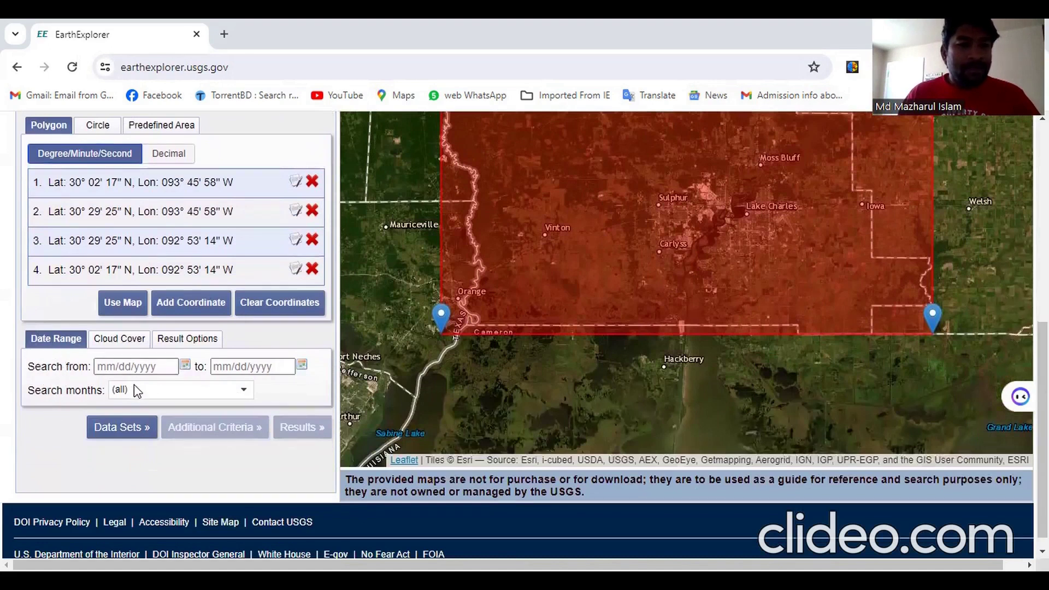
{"action": "left_click", "coordinate": [185, 365]}
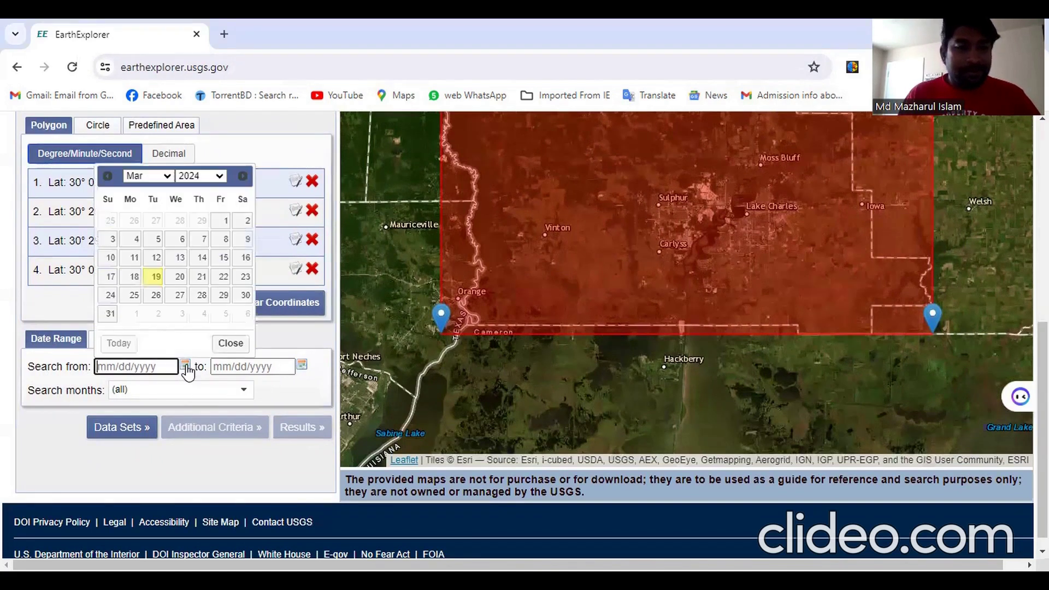
{"action": "left_click", "coordinate": [220, 182]}
{"action": "scroll", "coordinate": [191, 332], "scroll_direction": "up", "scroll_amount": 5}
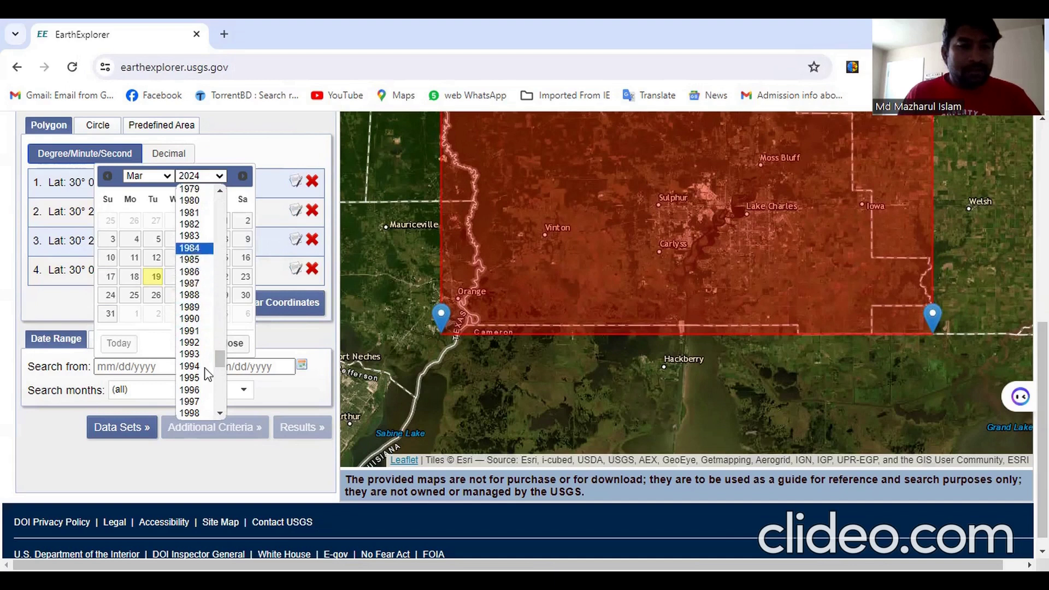
{"action": "left_click", "coordinate": [193, 249]}
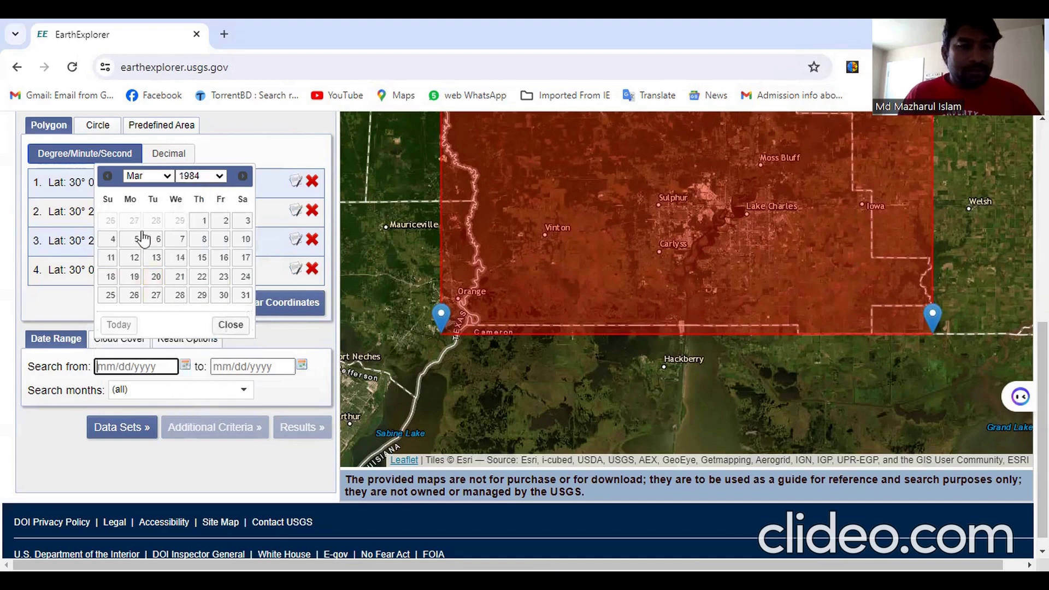
{"action": "left_click", "coordinate": [154, 178]}
{"action": "left_click", "coordinate": [147, 190]}
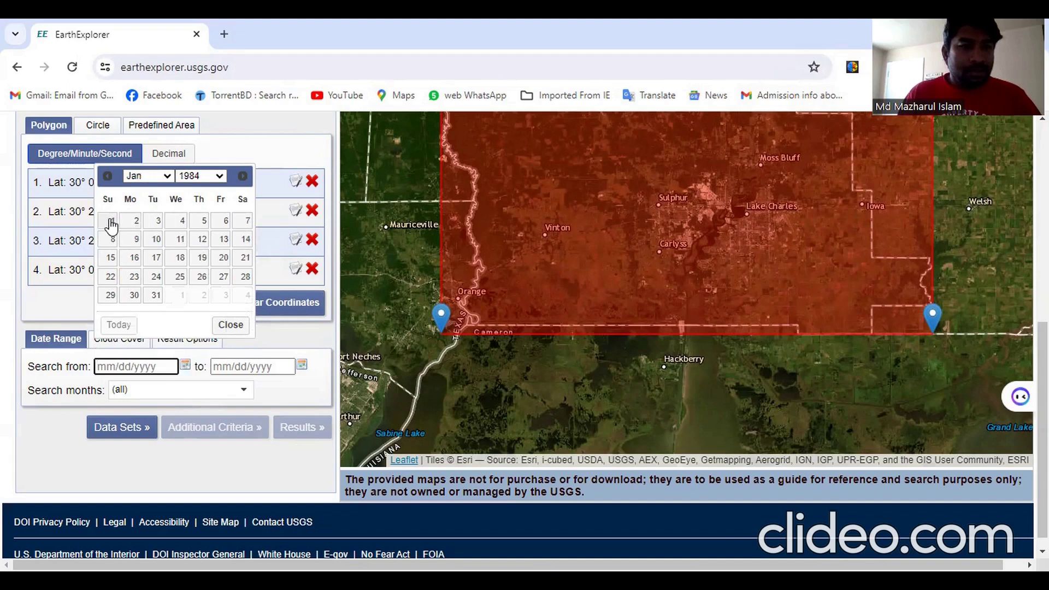
{"action": "left_click", "coordinate": [111, 220]}
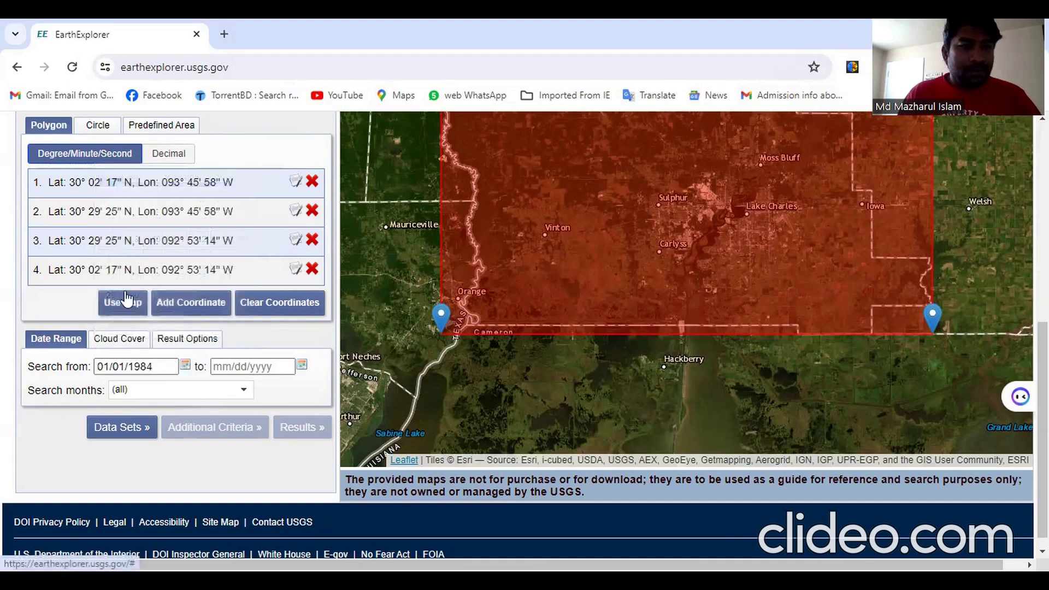
- Set the end of the search date range to 12/31/1993
{"action": "left_click", "coordinate": [302, 366]}
{"action": "left_click", "coordinate": [328, 176]}
{"action": "scroll", "coordinate": [333, 314], "scroll_direction": "down", "scroll_amount": 5}
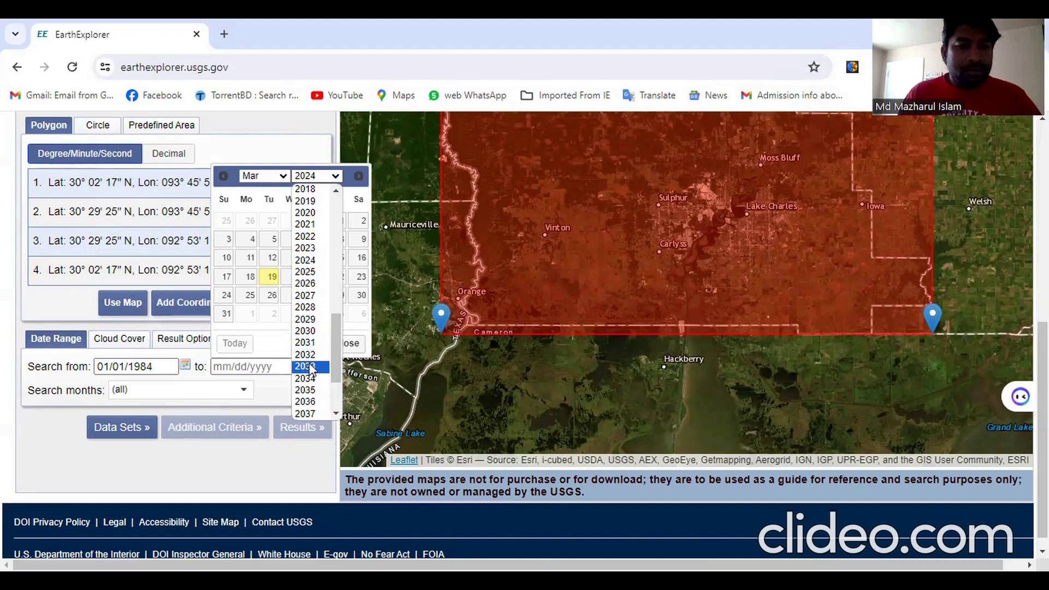
{"action": "scroll", "coordinate": [311, 369], "scroll_direction": "up", "scroll_amount": 5}
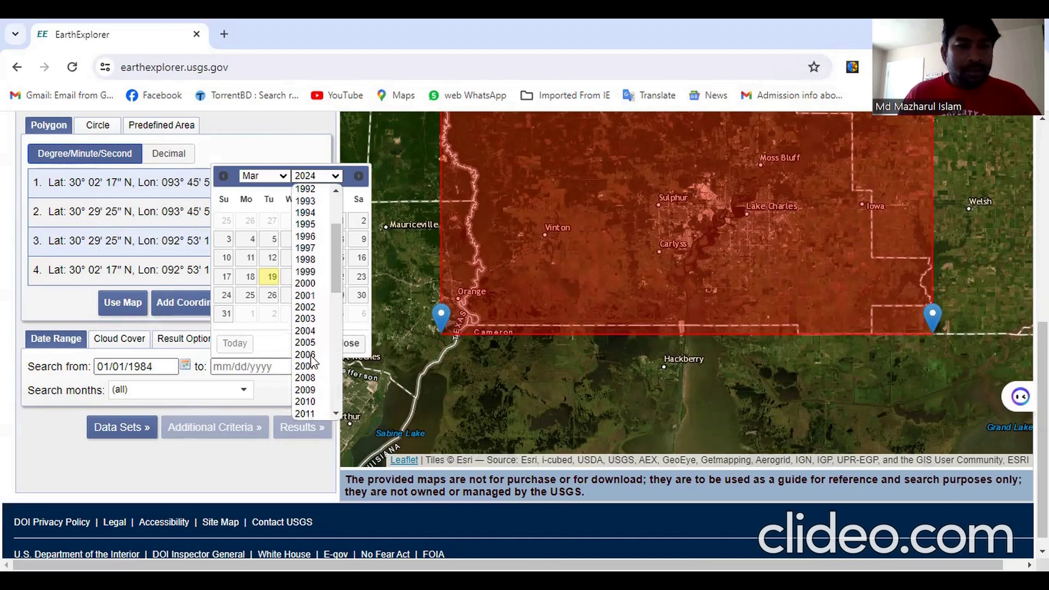
{"action": "left_click", "coordinate": [321, 200]}
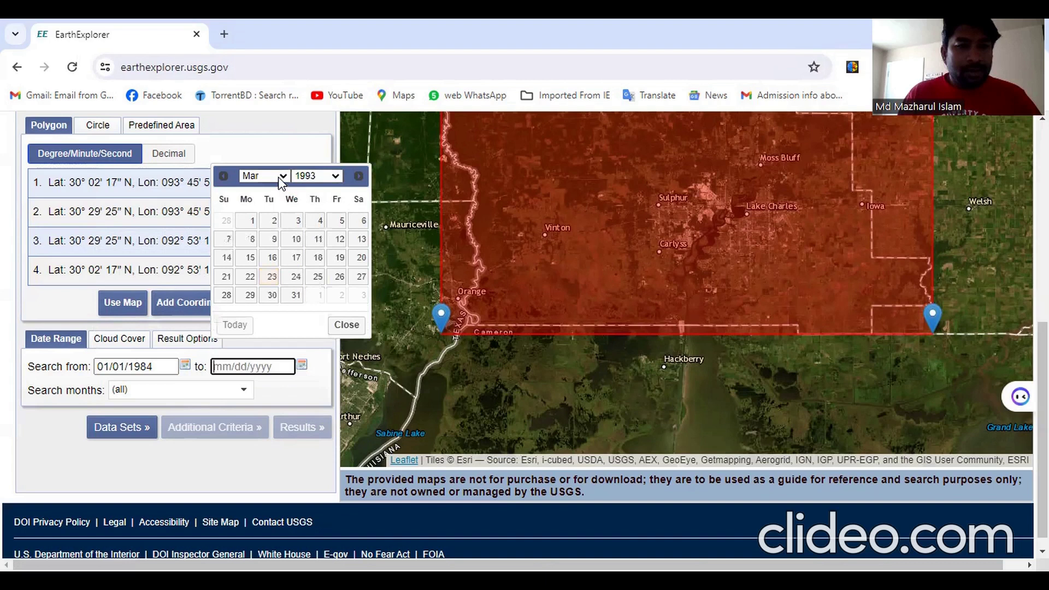
{"action": "left_click", "coordinate": [264, 175]}
{"action": "left_click", "coordinate": [263, 310]}
{"action": "left_click", "coordinate": [339, 295]}
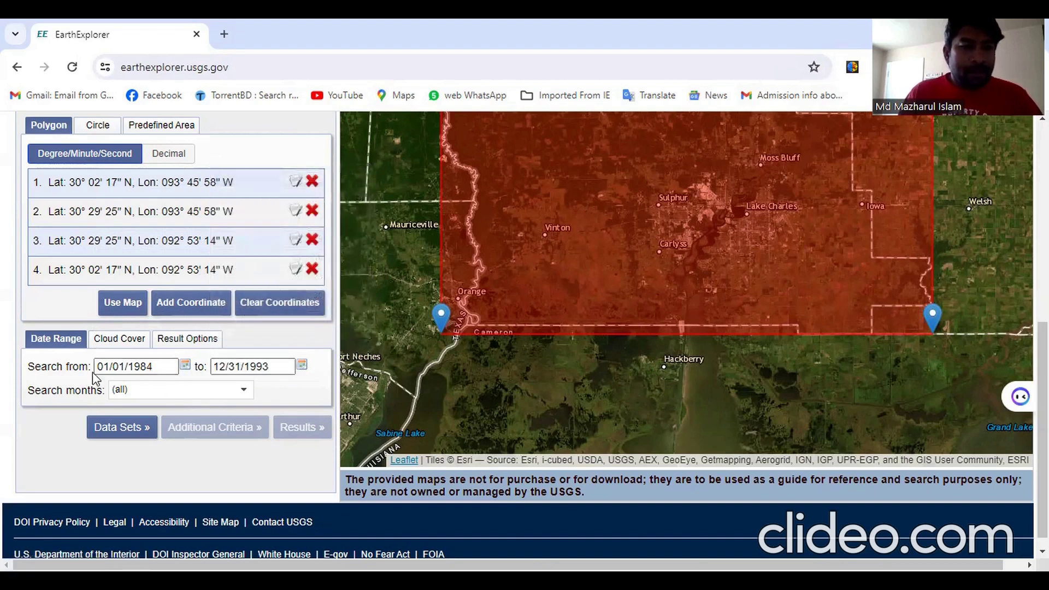
- Limit the cloud cover range to 0% - 5% and return to the date range settings
{"action": "left_click", "coordinate": [113, 343]}
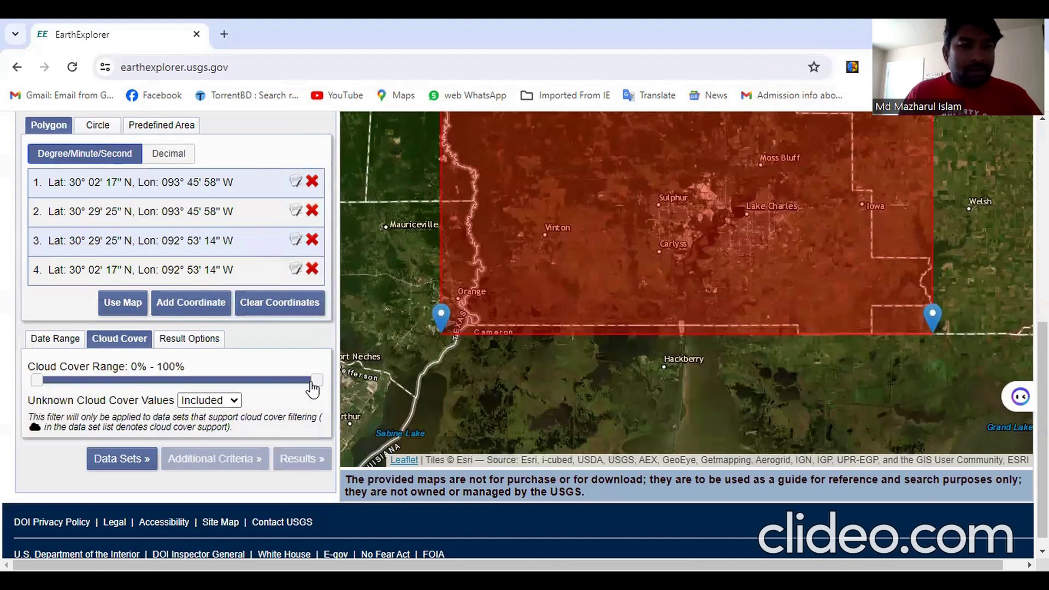
{"action": "left_click_drag", "start_coordinate": [316, 382], "coordinate": [49, 386]}
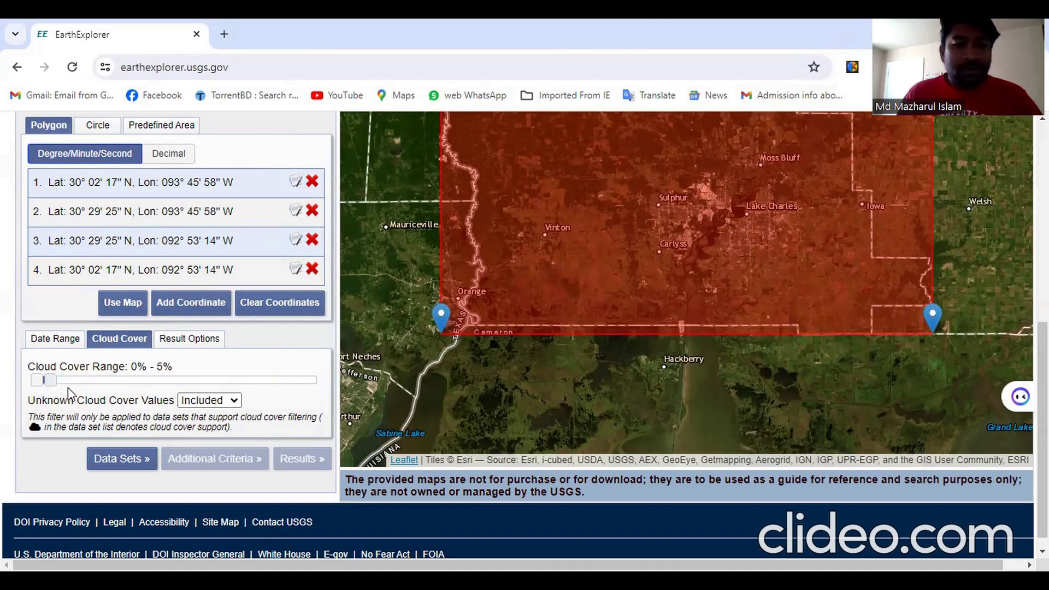
{"action": "left_click", "coordinate": [72, 342]}
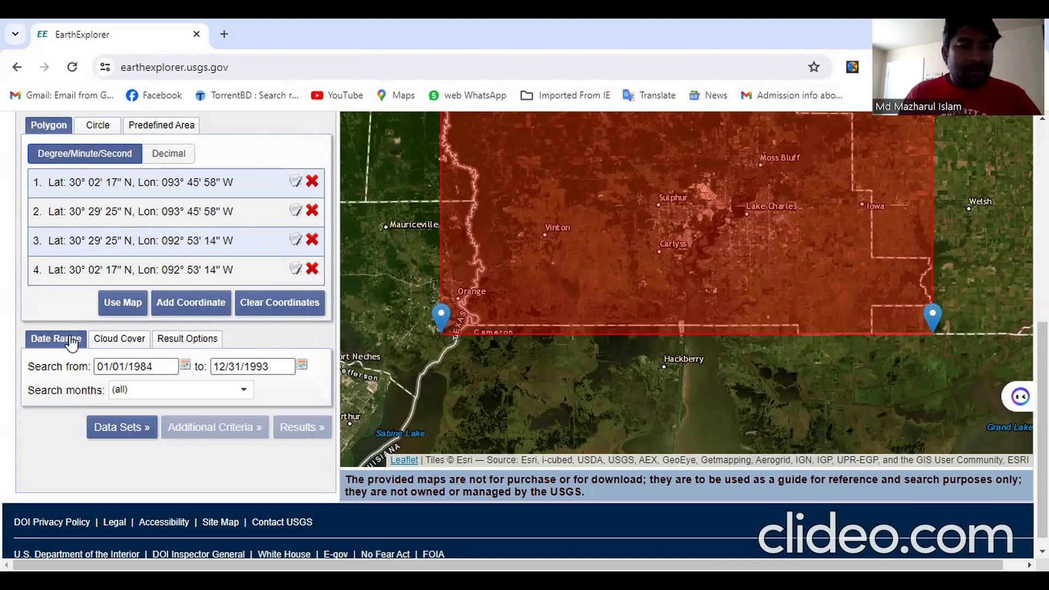
- Select the Landsat 4-9 C2 U.S. ARD data set under Landsat C2 U.S. Analysis Ready Data and run the search
{"action": "scroll", "coordinate": [165, 326], "scroll_direction": "up", "scroll_amount": 2}
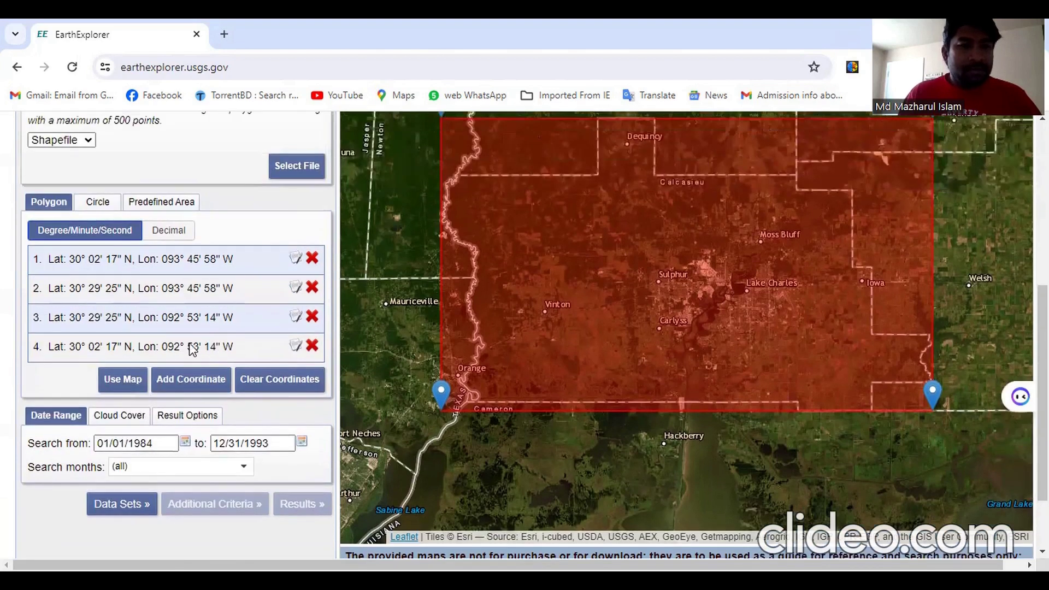
{"action": "scroll", "coordinate": [244, 305], "scroll_direction": "up", "scroll_amount": 2}
{"action": "scroll", "coordinate": [247, 293], "scroll_direction": "down", "scroll_amount": 4}
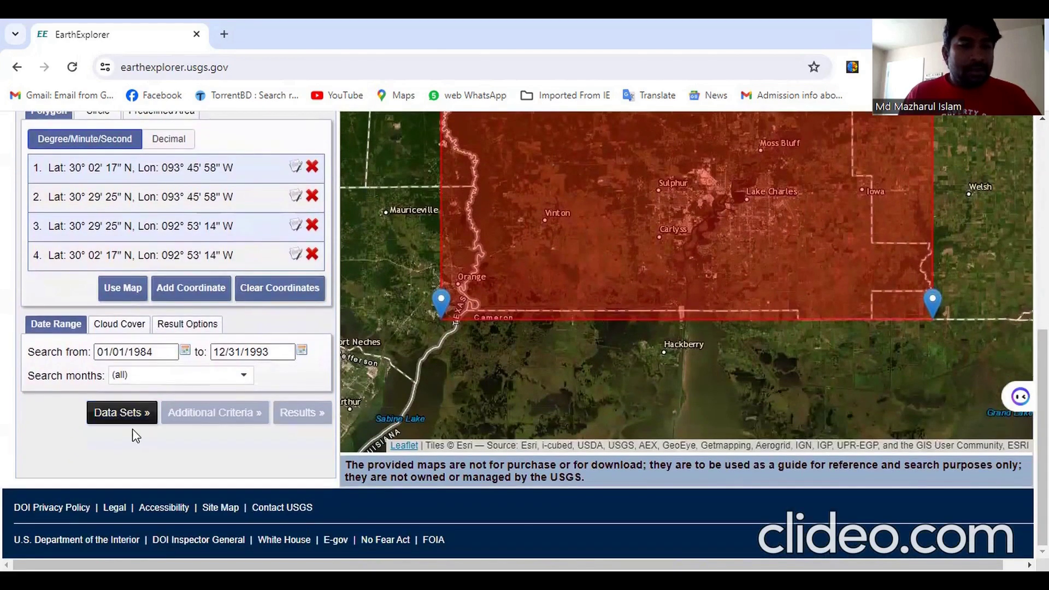
{"action": "left_click", "coordinate": [132, 415]}
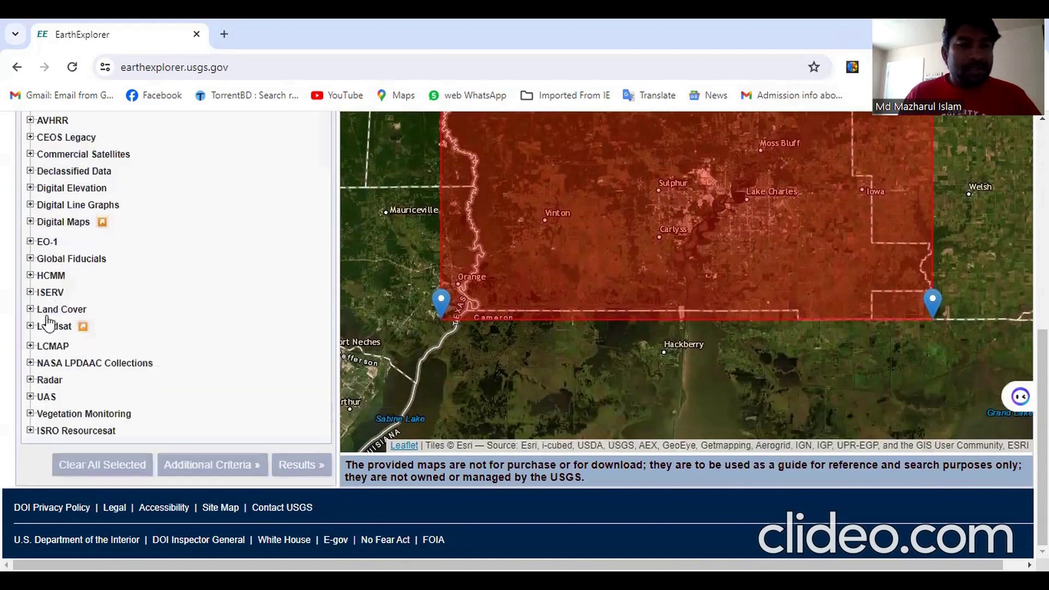
{"action": "scroll", "coordinate": [33, 327], "scroll_direction": "up", "scroll_amount": 2}
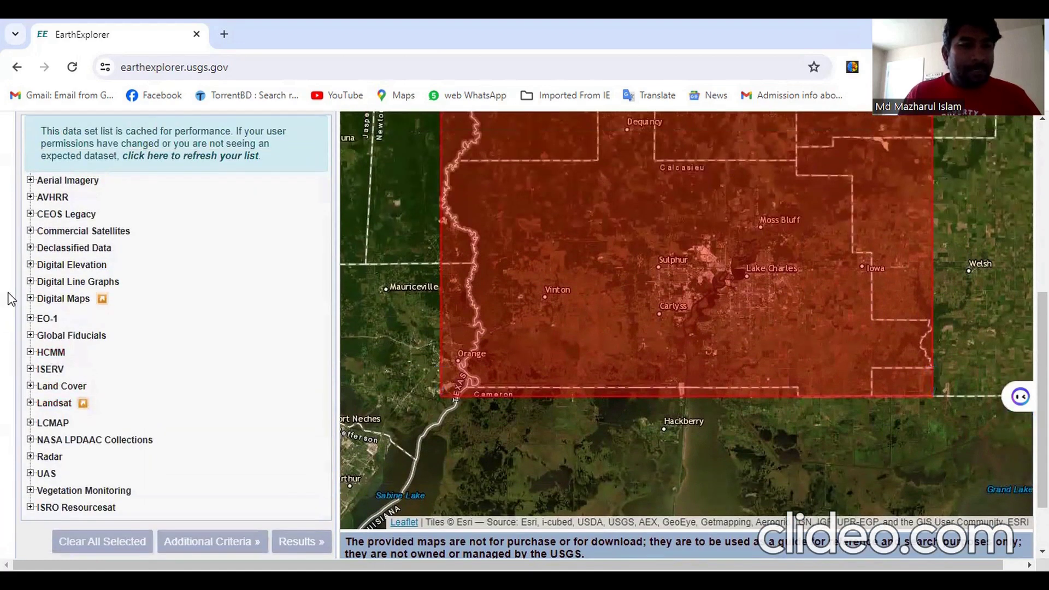
{"action": "left_click", "coordinate": [30, 403]}
{"action": "scroll", "coordinate": [194, 328], "scroll_direction": "down", "scroll_amount": 3}
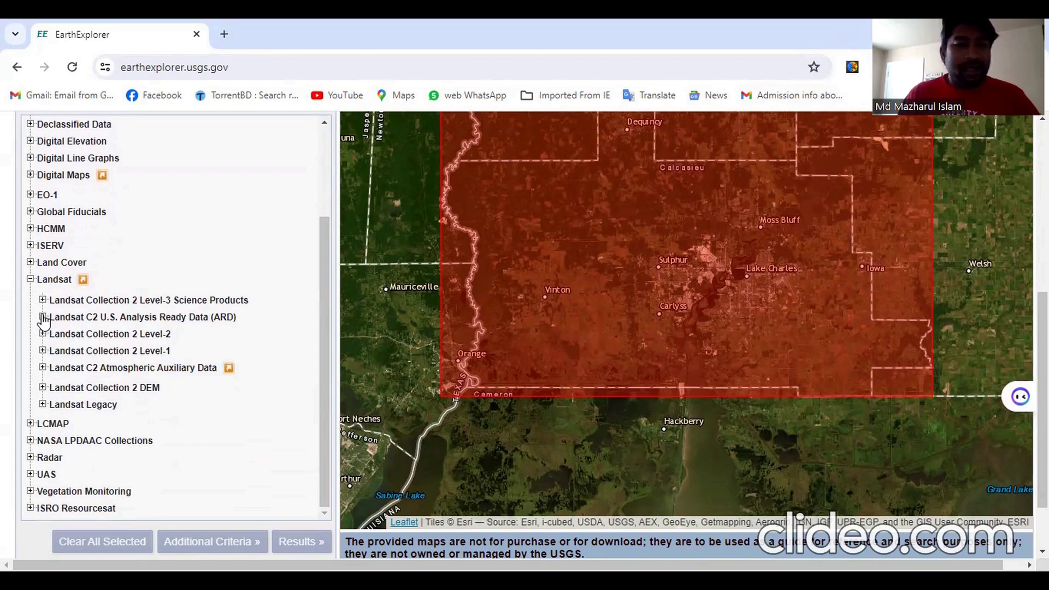
{"action": "left_click", "coordinate": [42, 318]}
{"action": "left_click", "coordinate": [66, 335]}
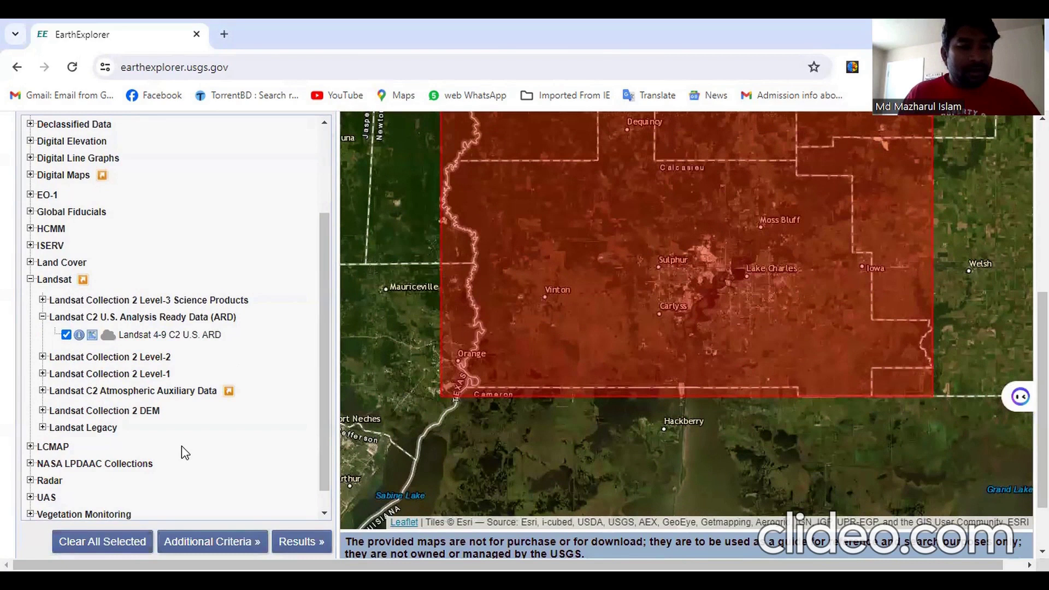
{"action": "left_click", "coordinate": [293, 548]}
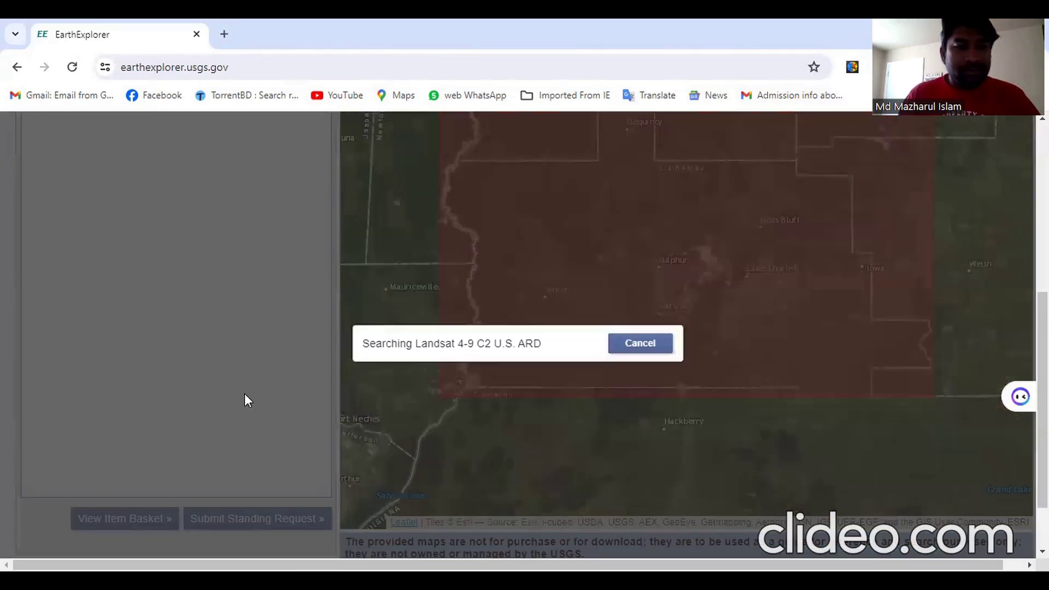
- Look through the first page of Landsat 4-9 C2 U.S. ARD search results for the acquisition dates and tiles
{"action": "mouse_move", "coordinate": [324, 186]}
{"action": "left_mouse_down"}
{"action": "mouse_move", "coordinate": [340, 358]}
{"action": "mouse_move", "coordinate": [342, 179]}
{"action": "left_mouse_up"}
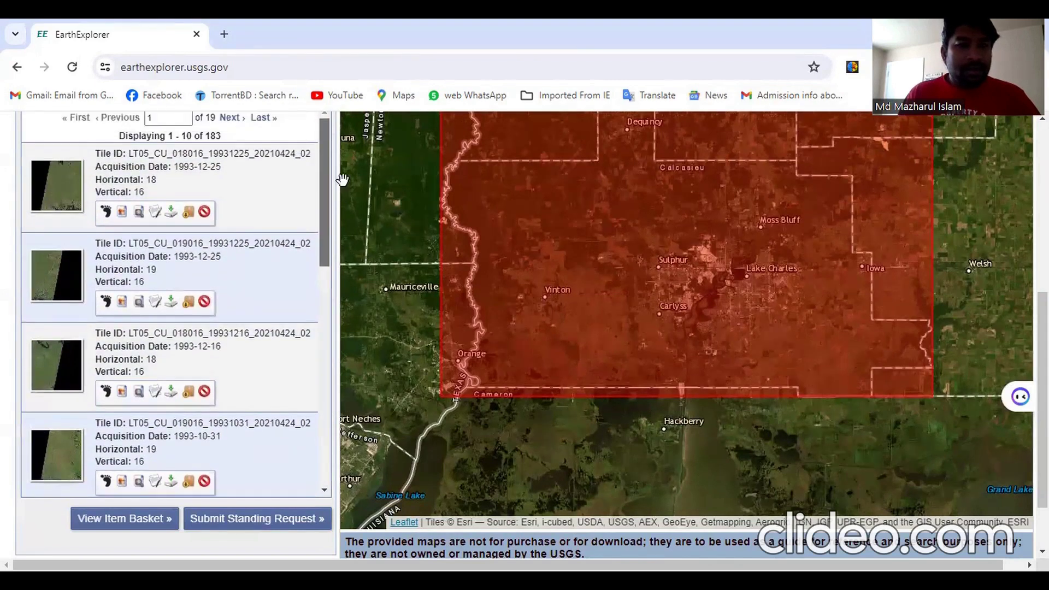
{"action": "scroll", "coordinate": [139, 385], "scroll_direction": "up", "scroll_amount": 3}
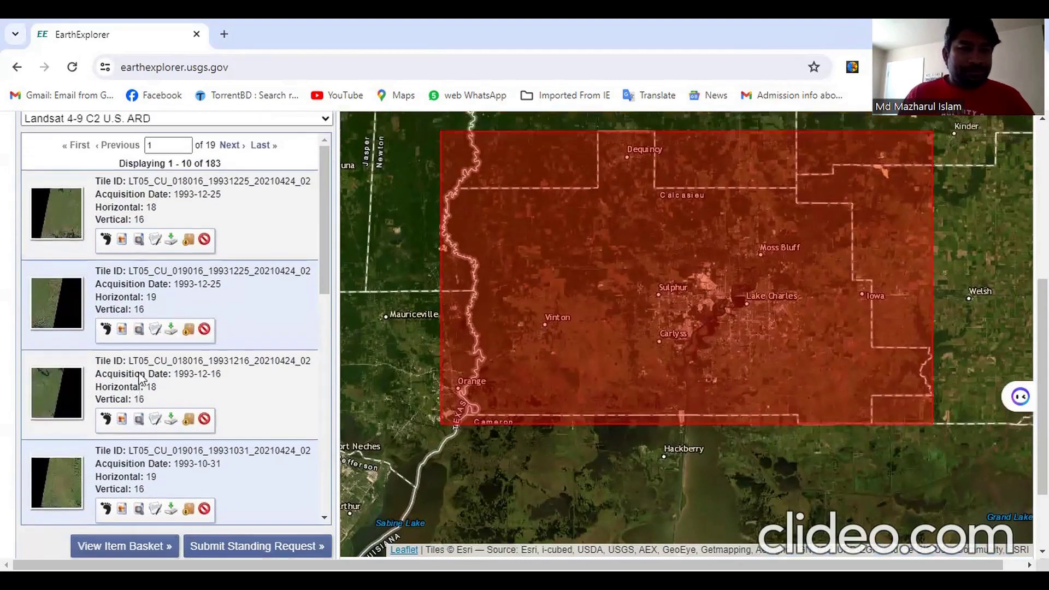
{"action": "scroll", "coordinate": [145, 371], "scroll_direction": "up", "scroll_amount": 1}
{"action": "scroll", "coordinate": [144, 369], "scroll_direction": "down", "scroll_amount": 3}
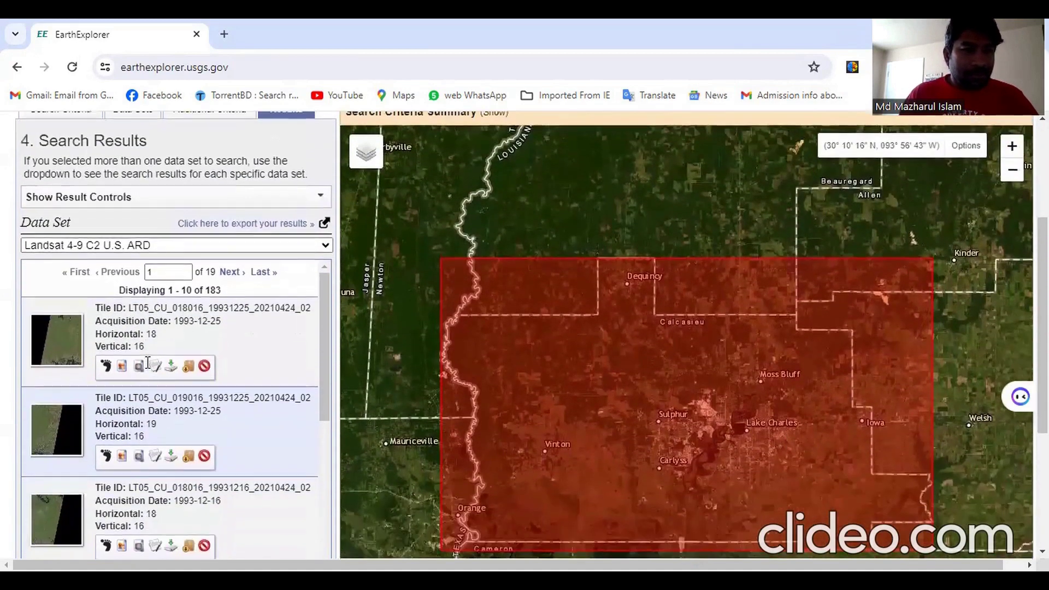
{"action": "scroll", "coordinate": [156, 359], "scroll_direction": "up", "scroll_amount": 2}
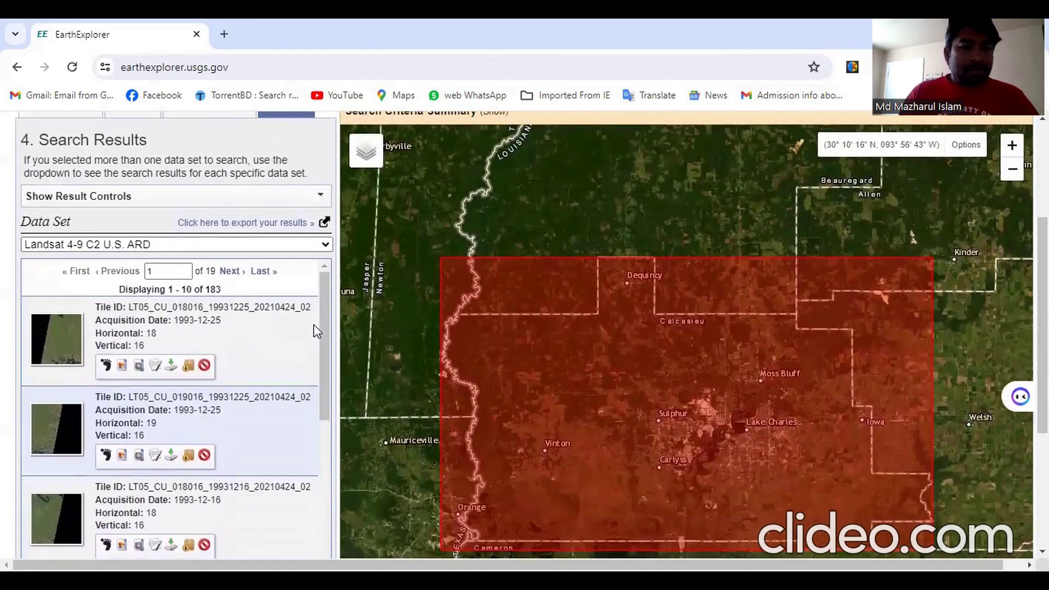
{"action": "scroll", "coordinate": [326, 310], "scroll_direction": "down", "scroll_amount": 1}
{"action": "scroll", "coordinate": [327, 302], "scroll_direction": "up", "scroll_amount": 1}
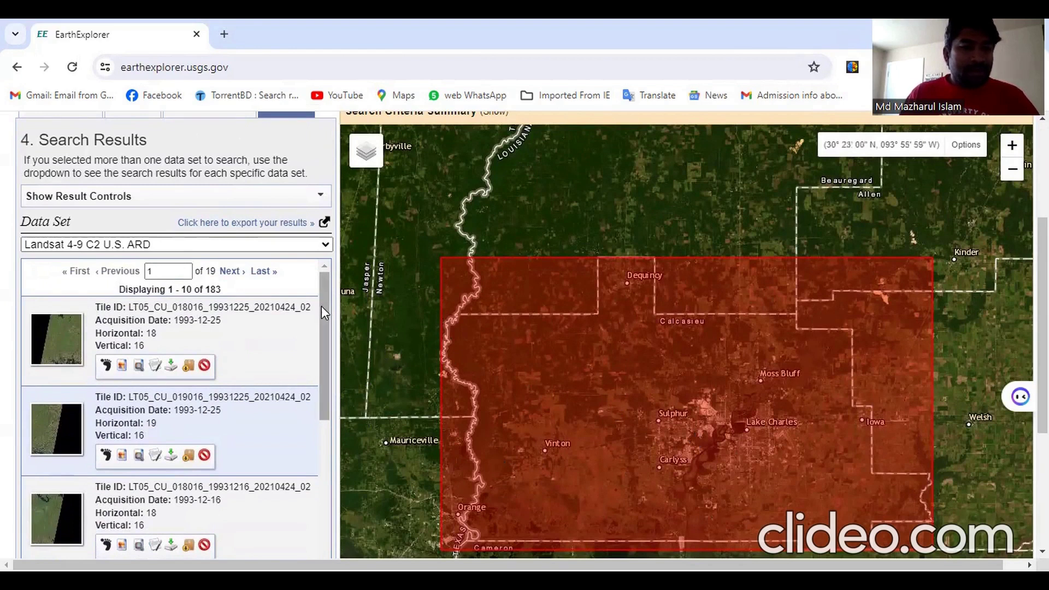
{"action": "scroll", "coordinate": [321, 306], "scroll_direction": "down", "scroll_amount": 1}
{"action": "left_click_drag", "start_coordinate": [321, 307], "coordinate": [325, 295]}
- Show the map footprint of the 1993-12-25 tile with horizontal 18, compare it with the parish extent, and hide it again
{"action": "left_click", "coordinate": [106, 366]}
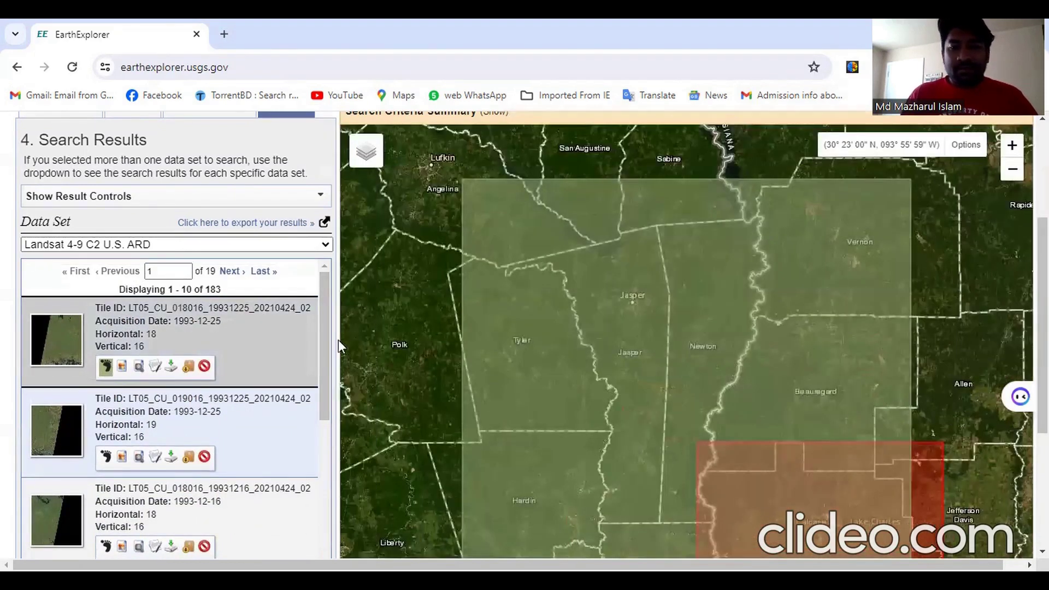
{"action": "scroll", "coordinate": [562, 368], "scroll_direction": "down", "scroll_amount": 2}
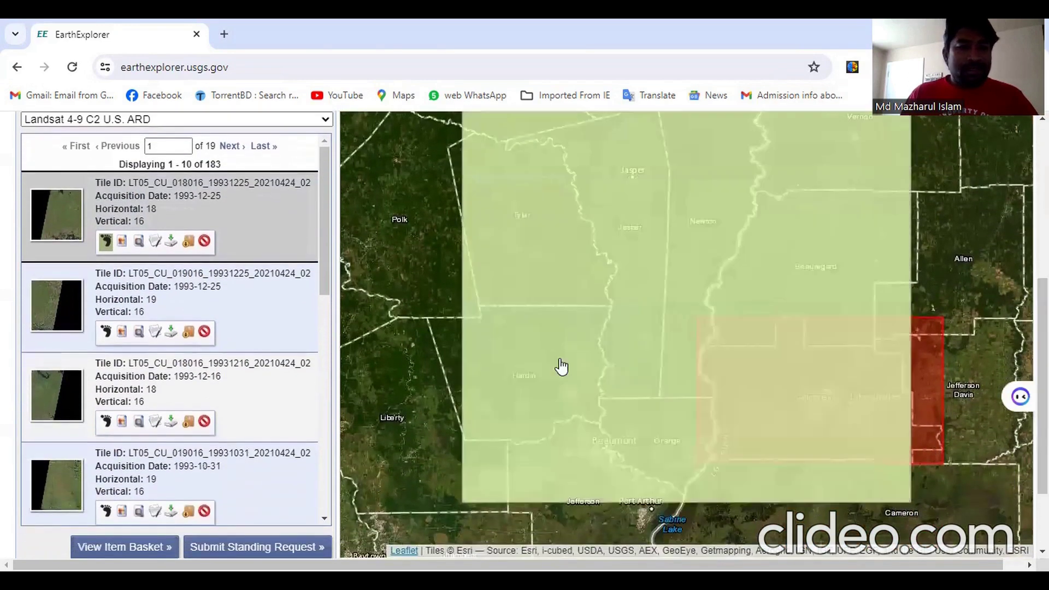
{"action": "left_click", "coordinate": [106, 241]}
- Check the map footprints of the horizontal 19 tiles acquired 1993-10-31 and 1993-09-29, and hide them again
{"action": "left_click_drag", "start_coordinate": [325, 211], "coordinate": [330, 310]}
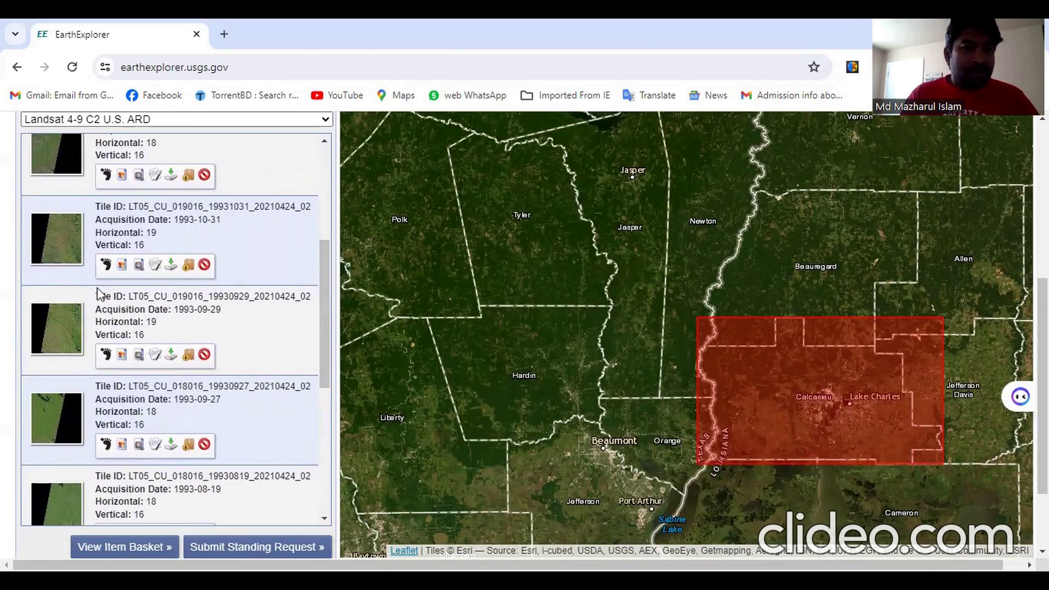
{"action": "left_click", "coordinate": [106, 265]}
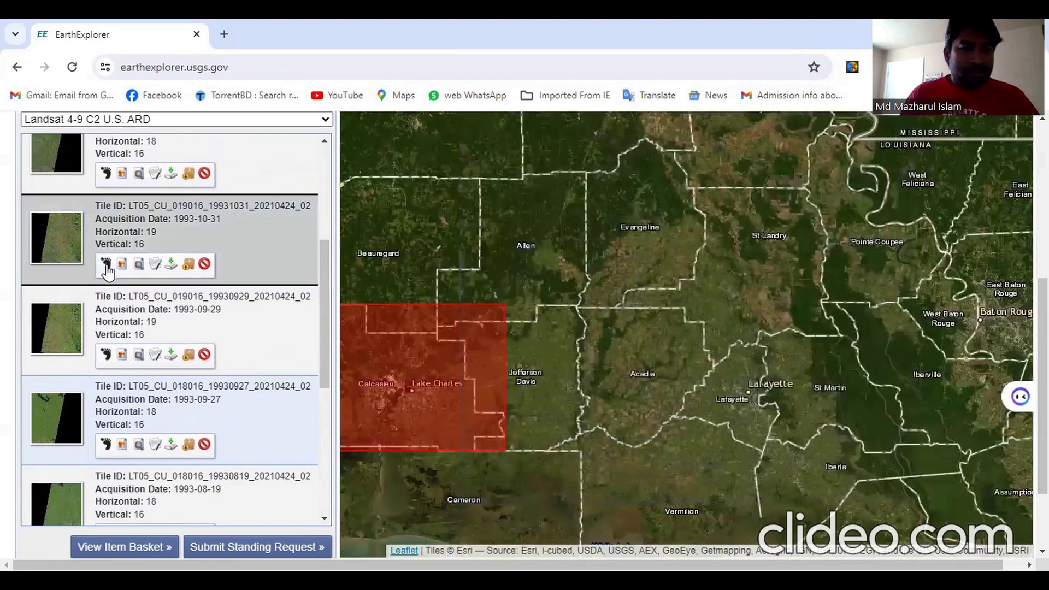
{"action": "left_click", "coordinate": [107, 355]}
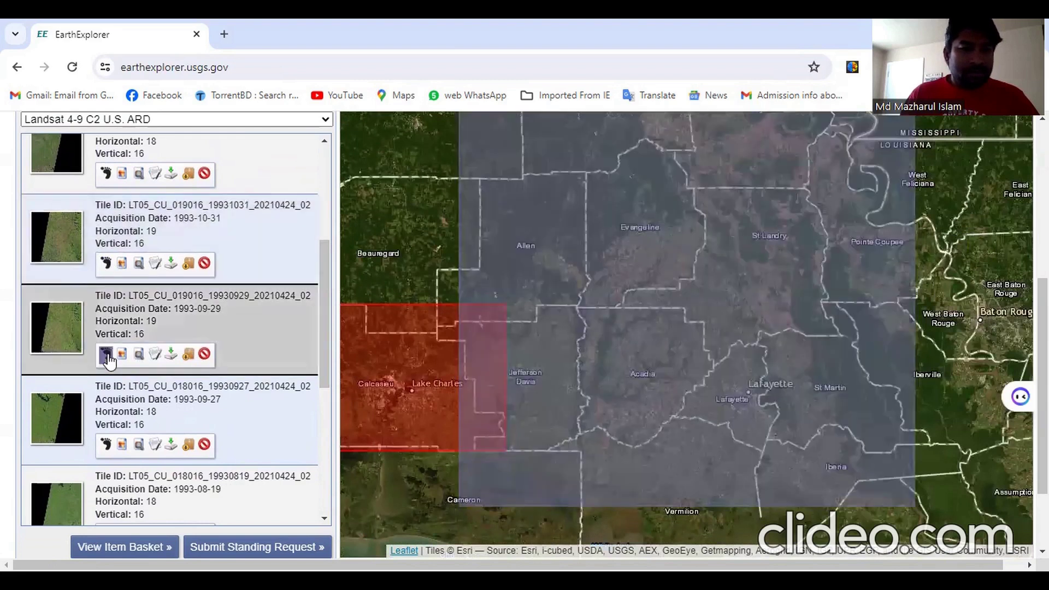
{"action": "left_click", "coordinate": [107, 355]}
- Preview the footprint and browse overlay of the 1993-09-27 tile over the parish extent, and turn both off
{"action": "left_click_drag", "start_coordinate": [323, 278], "coordinate": [329, 335]}
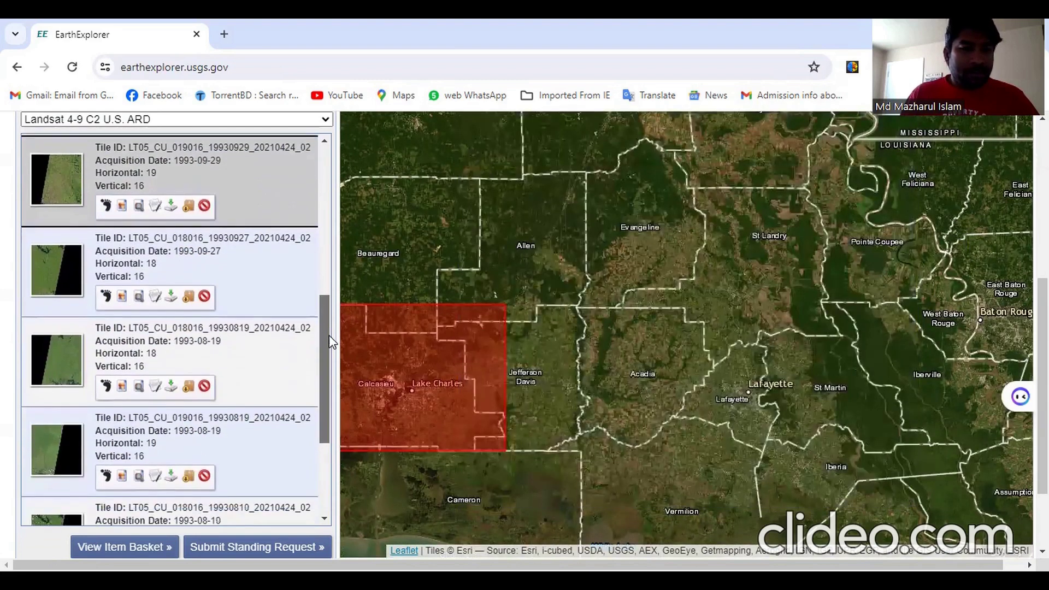
{"action": "left_click", "coordinate": [106, 296]}
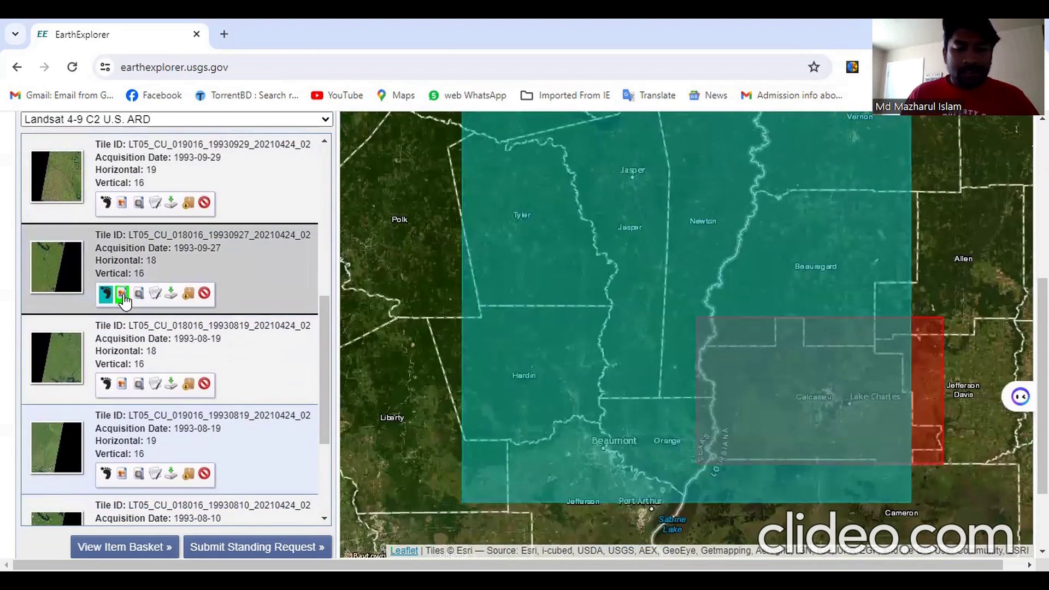
{"action": "left_click", "coordinate": [121, 295]}
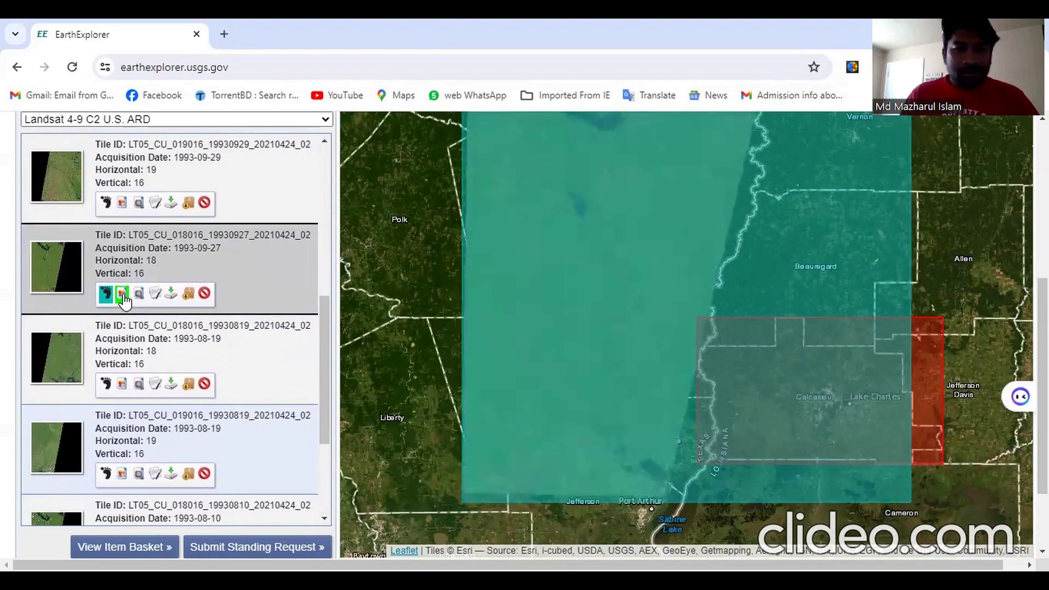
{"action": "left_click", "coordinate": [123, 298]}
{"action": "left_click", "coordinate": [107, 294]}
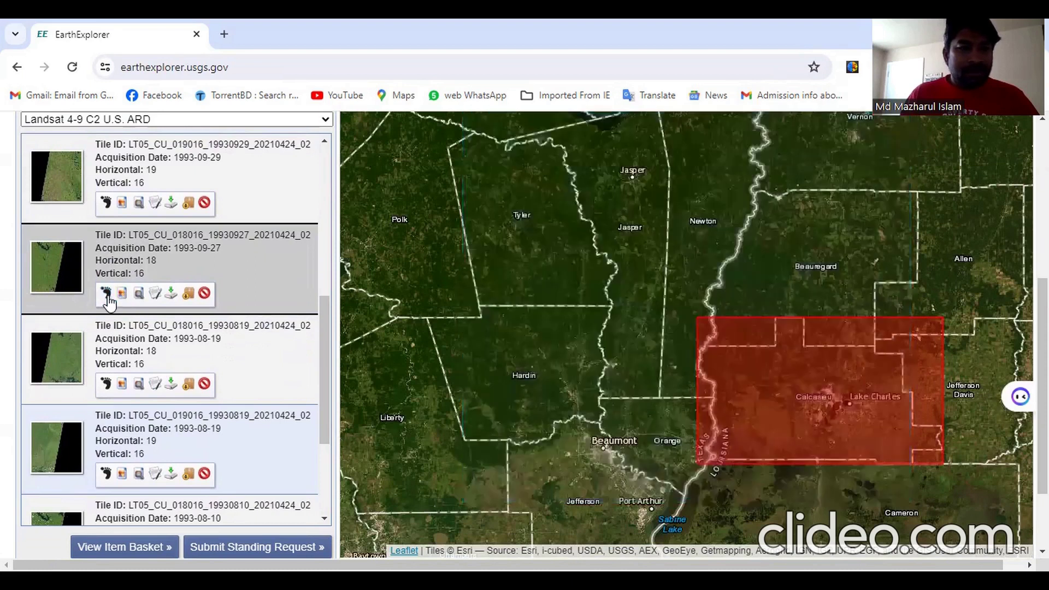
- Overlay the footprints and browse images of both 1993-08-19 tiles (horizontal 18 and 19), and leave only the browse images on the map
{"action": "left_click", "coordinate": [107, 384]}
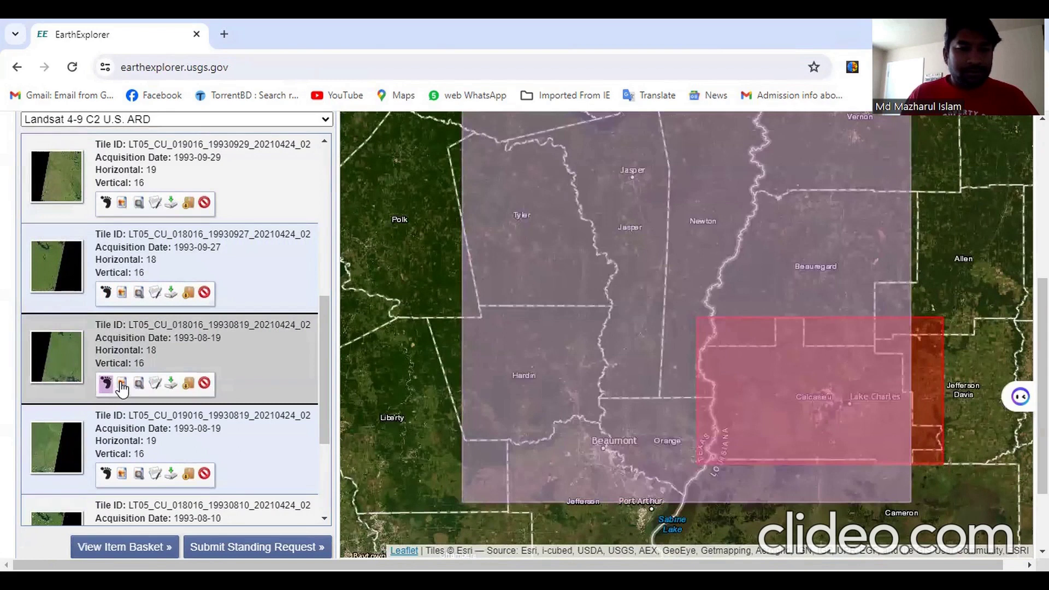
{"action": "left_click", "coordinate": [122, 387]}
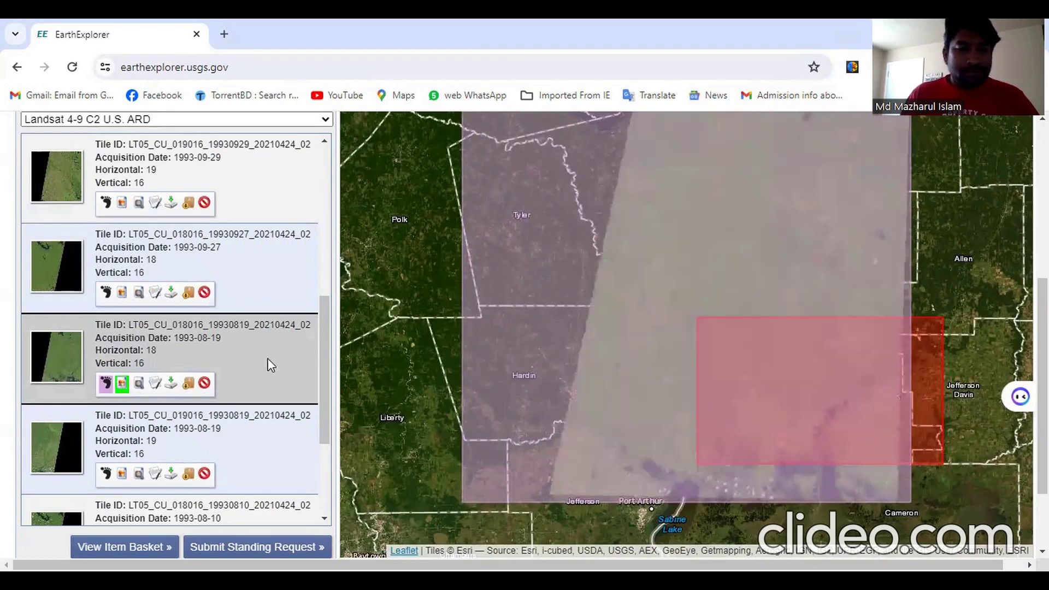
{"action": "left_click_drag", "start_coordinate": [326, 327], "coordinate": [326, 385]}
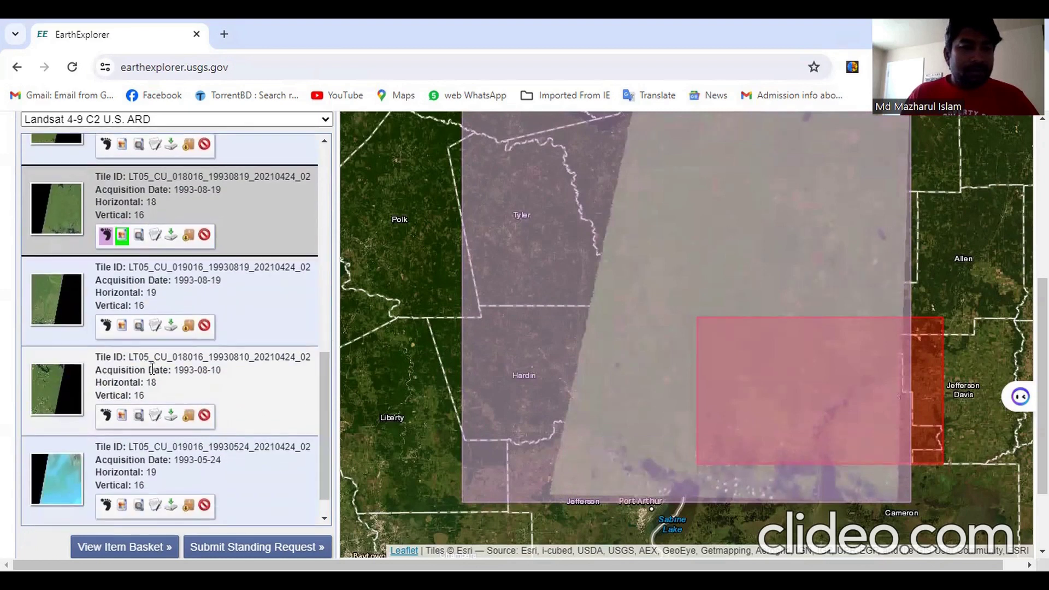
{"action": "left_click", "coordinate": [106, 326]}
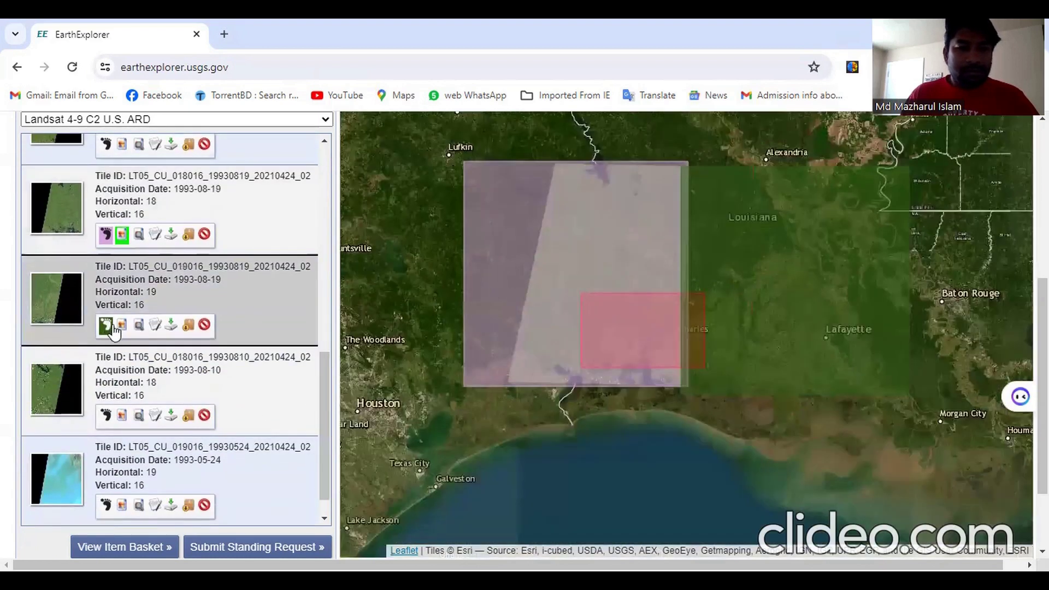
{"action": "left_click", "coordinate": [122, 326]}
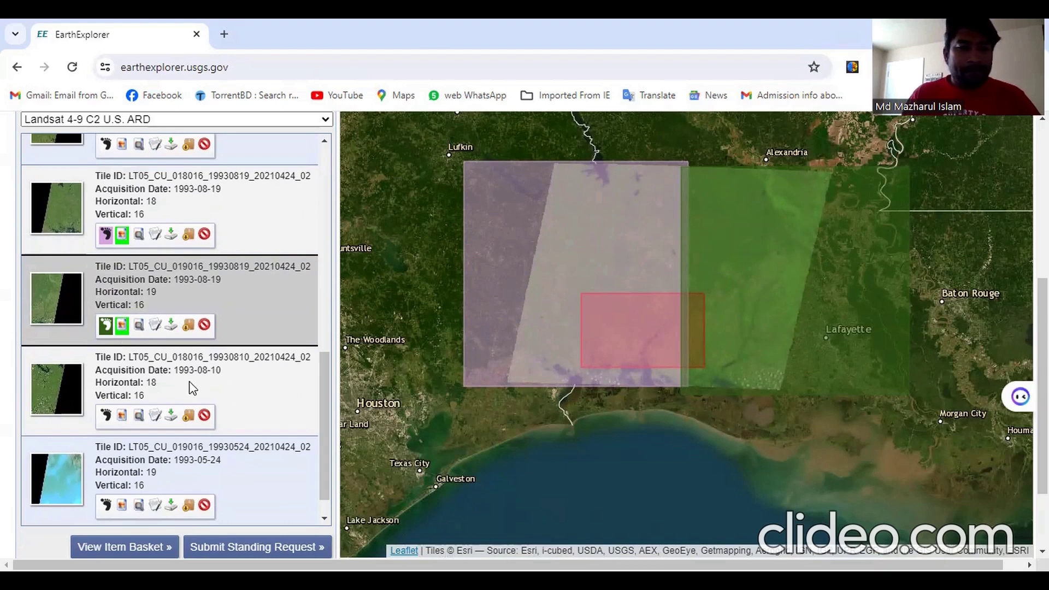
{"action": "left_click", "coordinate": [106, 325]}
{"action": "left_click", "coordinate": [105, 234]}
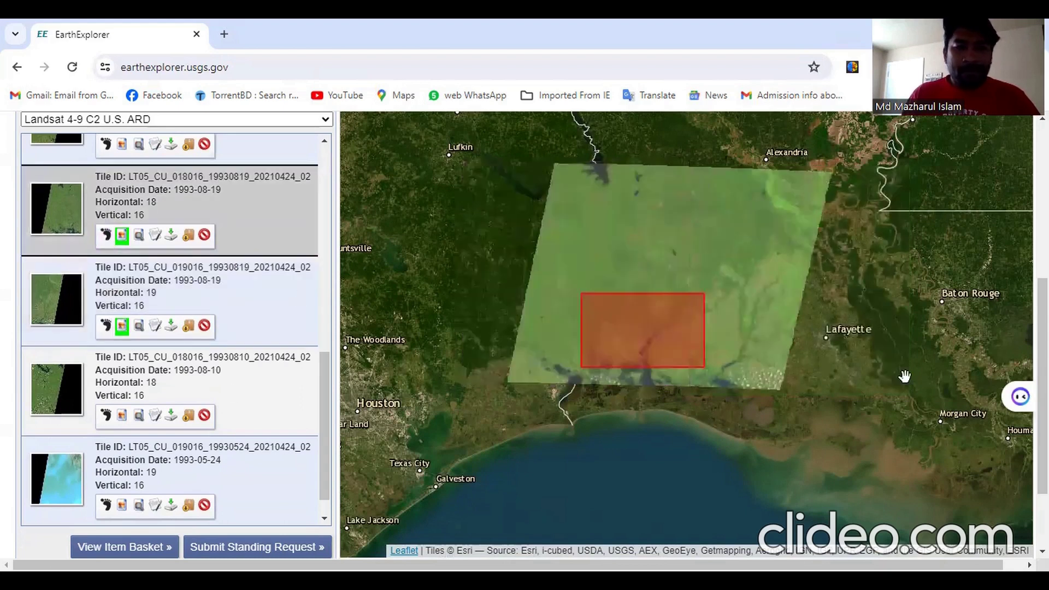
- Examine how the two 1993-08-19 browse images cover the parish extent and where clouds lie near it
{"action": "scroll", "coordinate": [804, 358], "scroll_direction": "up", "scroll_amount": 1}
{"action": "left_click_drag", "start_coordinate": [707, 347], "coordinate": [871, 382]}
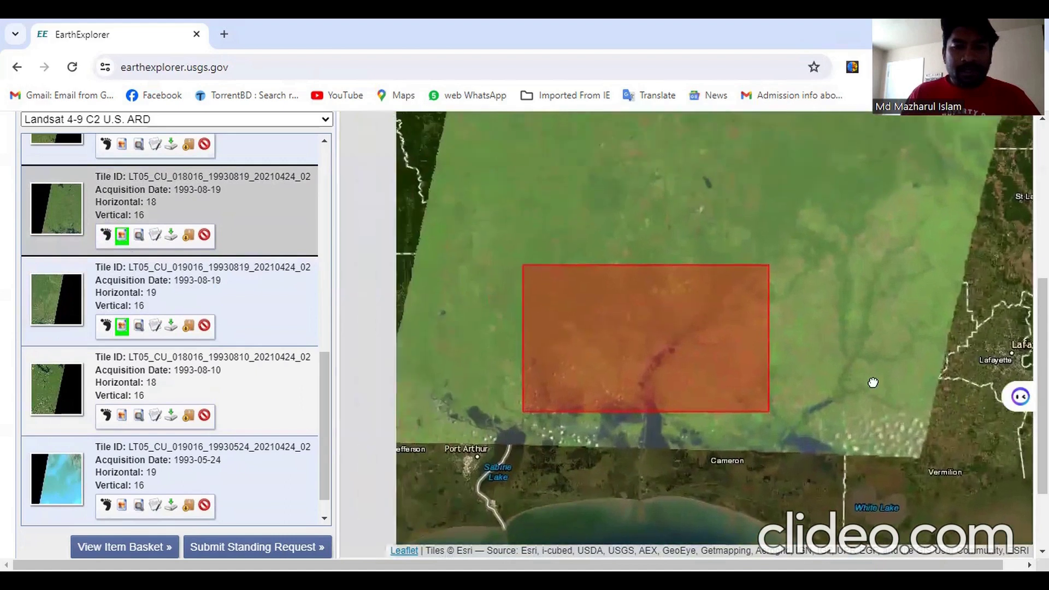
{"action": "left_click_drag", "start_coordinate": [841, 339], "coordinate": [791, 361]}
{"action": "scroll", "coordinate": [746, 375], "scroll_direction": "down", "scroll_amount": 2}
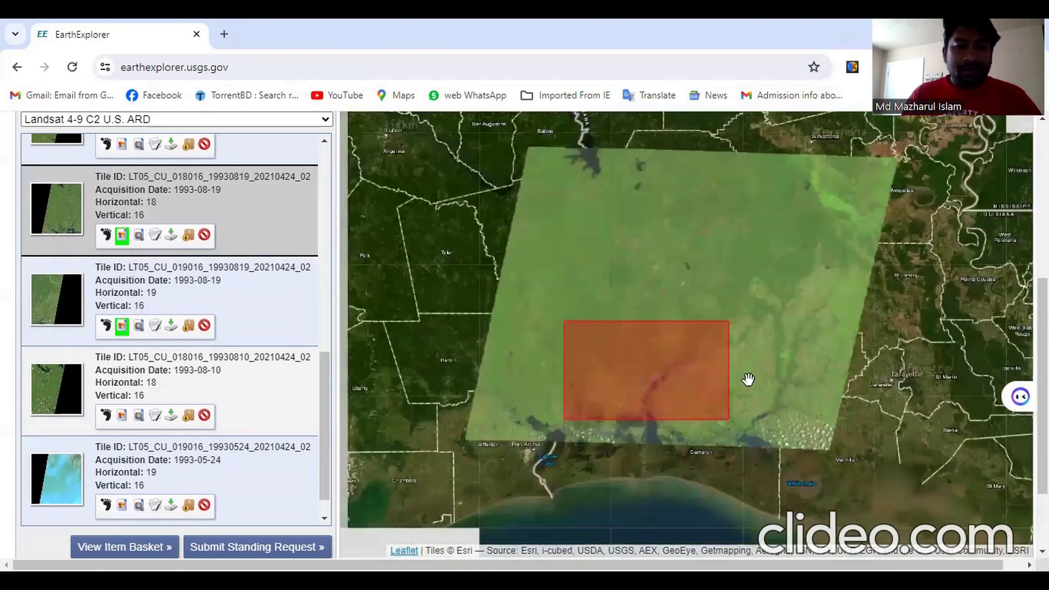
{"action": "scroll", "coordinate": [781, 350], "scroll_direction": "up", "scroll_amount": 2}
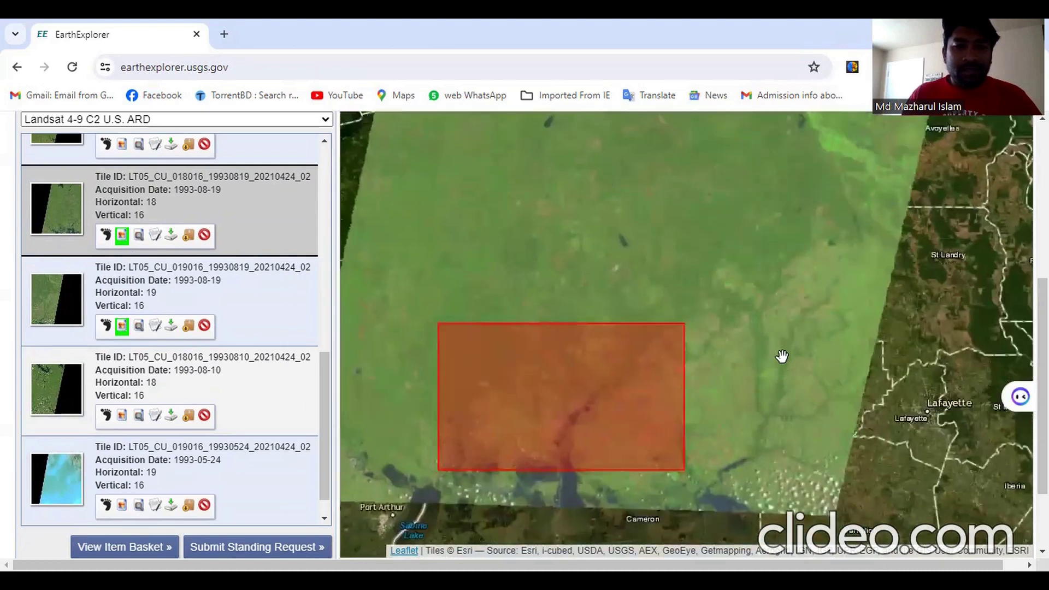
{"action": "scroll", "coordinate": [777, 356], "scroll_direction": "down", "scroll_amount": 2}
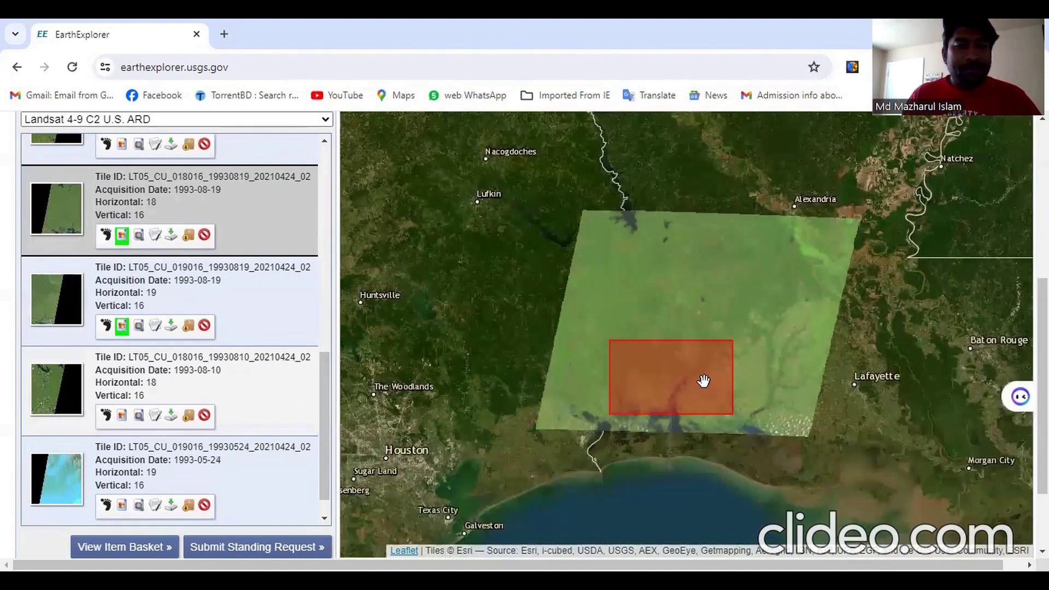
{"action": "scroll", "coordinate": [755, 421], "scroll_direction": "up", "scroll_amount": 1}
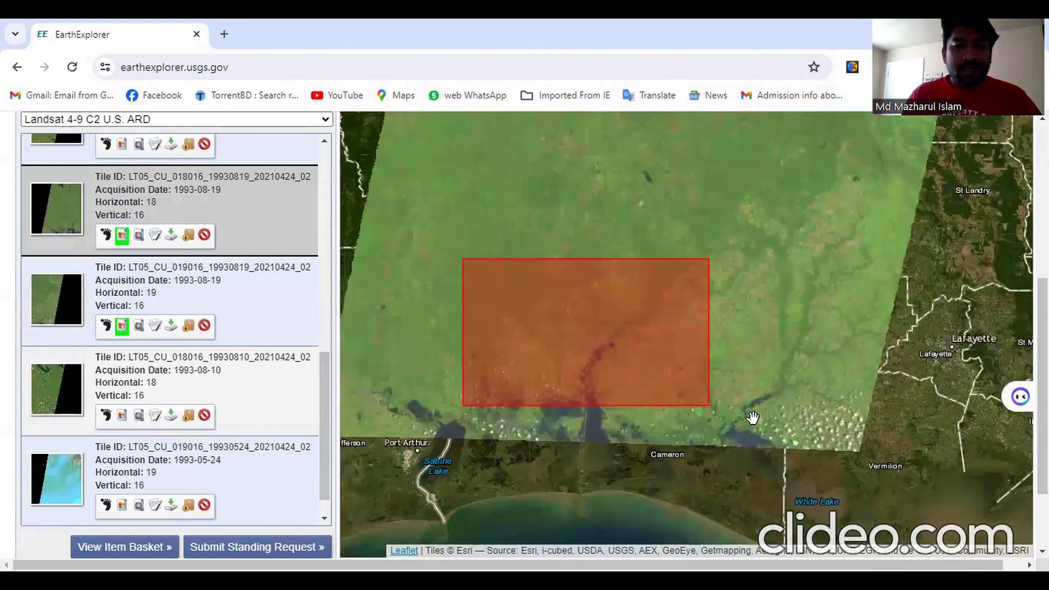
{"action": "scroll", "coordinate": [753, 418], "scroll_direction": "down", "scroll_amount": 1}
{"action": "left_click_drag", "start_coordinate": [773, 370], "coordinate": [702, 350]}
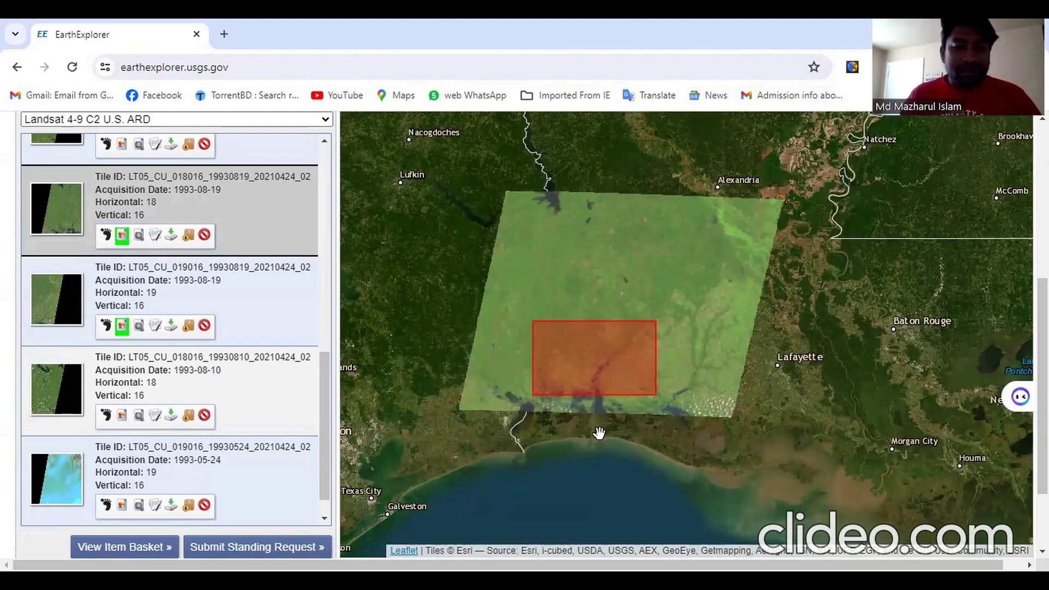
{"action": "scroll", "coordinate": [599, 432], "scroll_direction": "up", "scroll_amount": 1}
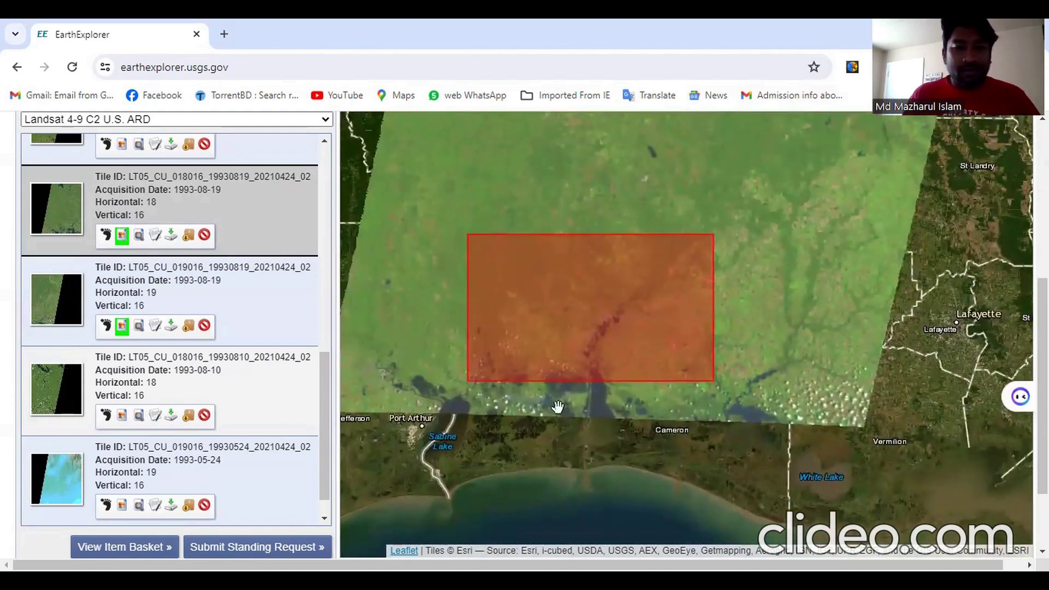
{"action": "scroll", "coordinate": [323, 415], "scroll_direction": "down", "scroll_amount": 1}
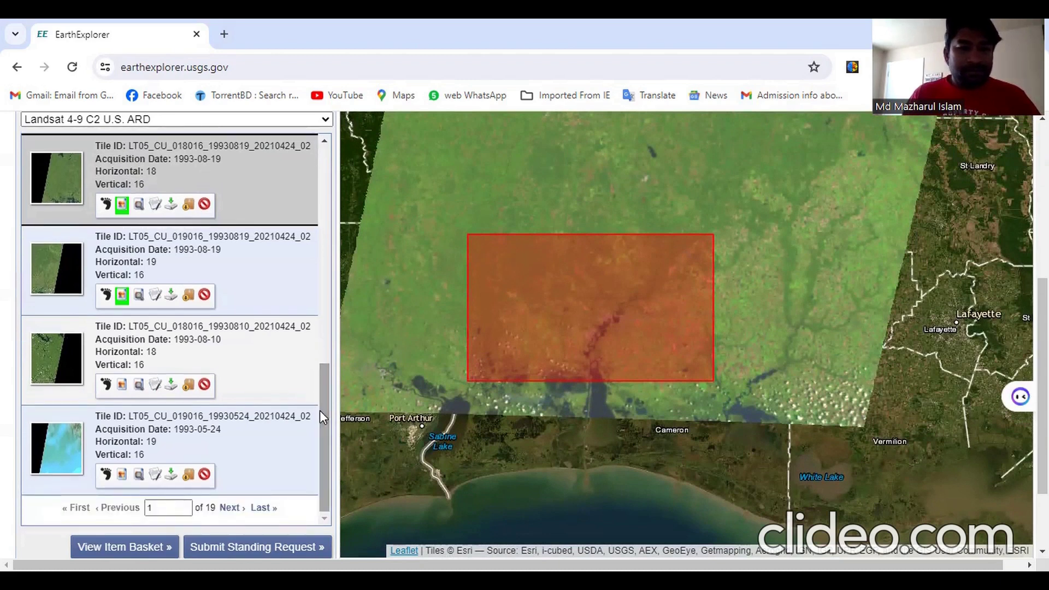
- View the C2 ARD Tile Surface Reflectance Bundle download options for the 1993-08-19 horizontal 18 tile, and close both dialogs
{"action": "left_click_drag", "start_coordinate": [321, 411], "coordinate": [327, 376]}
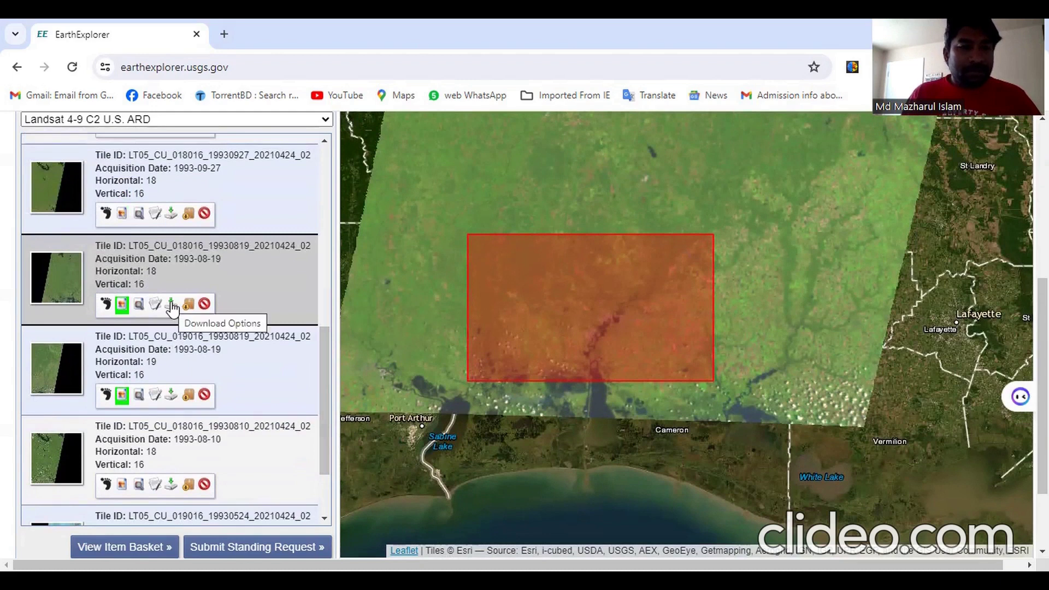
{"action": "mouse_move", "coordinate": [322, 352]}
{"action": "left_mouse_down"}
{"action": "mouse_move", "coordinate": [320, 299]}
{"action": "mouse_move", "coordinate": [329, 402]}
{"action": "mouse_move", "coordinate": [329, 350]}
{"action": "left_mouse_up"}
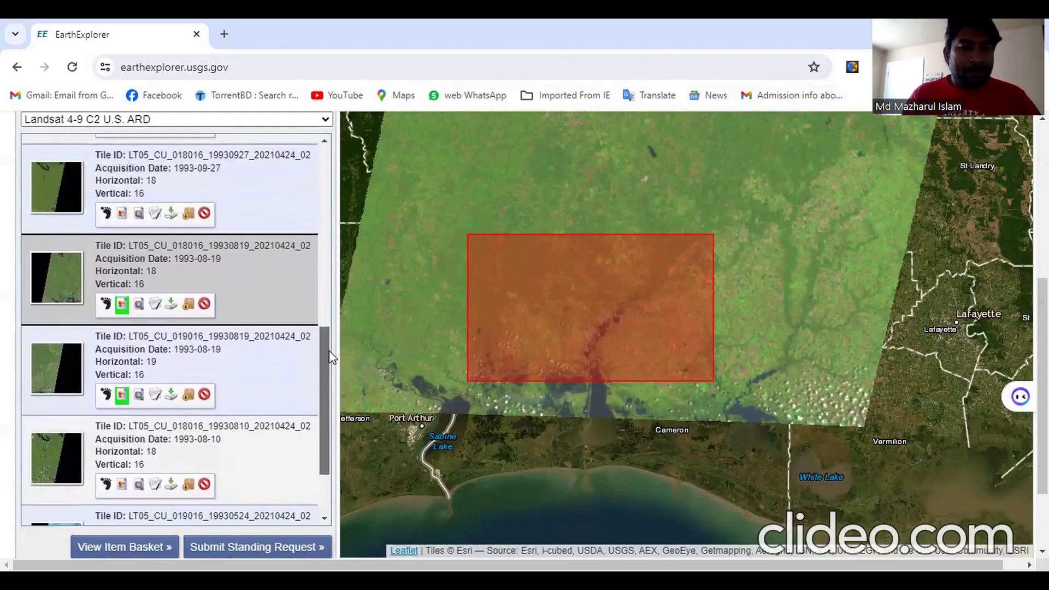
{"action": "left_click", "coordinate": [171, 304]}
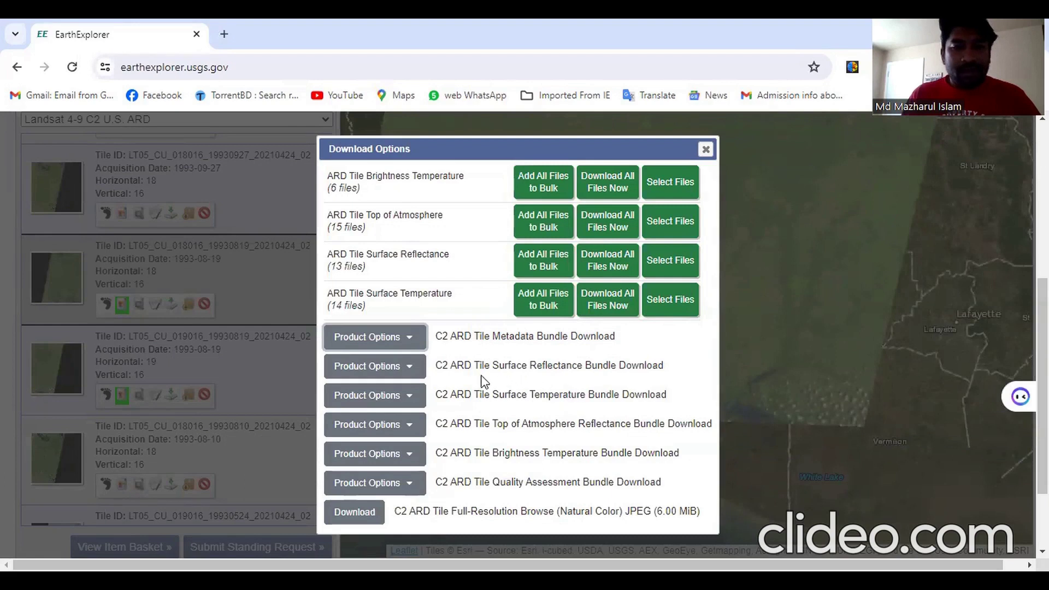
{"action": "left_click", "coordinate": [414, 369]}
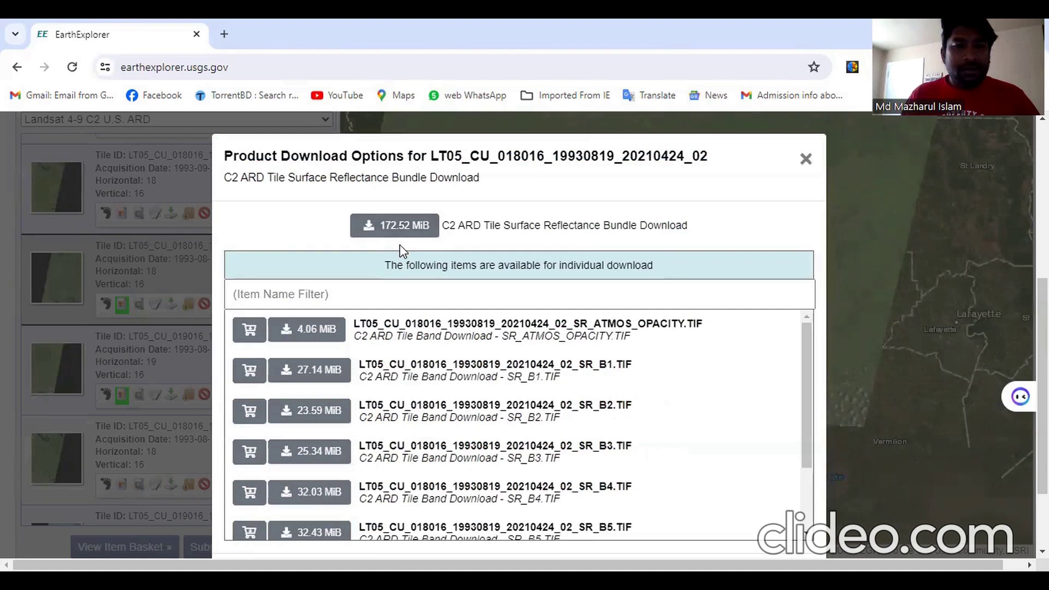
{"action": "left_click", "coordinate": [806, 158]}
{"action": "left_click", "coordinate": [706, 150]}
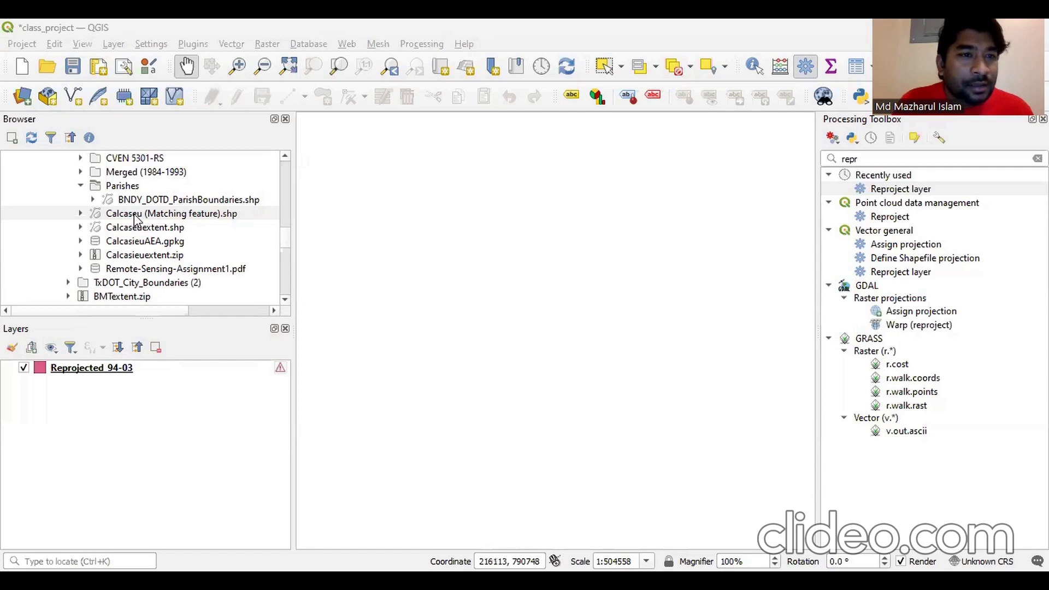
- Switch to QGIS and add Calcaseu (Matching feature).shp to the class_project map
{"action": "left_click", "coordinate": [163, 217]}
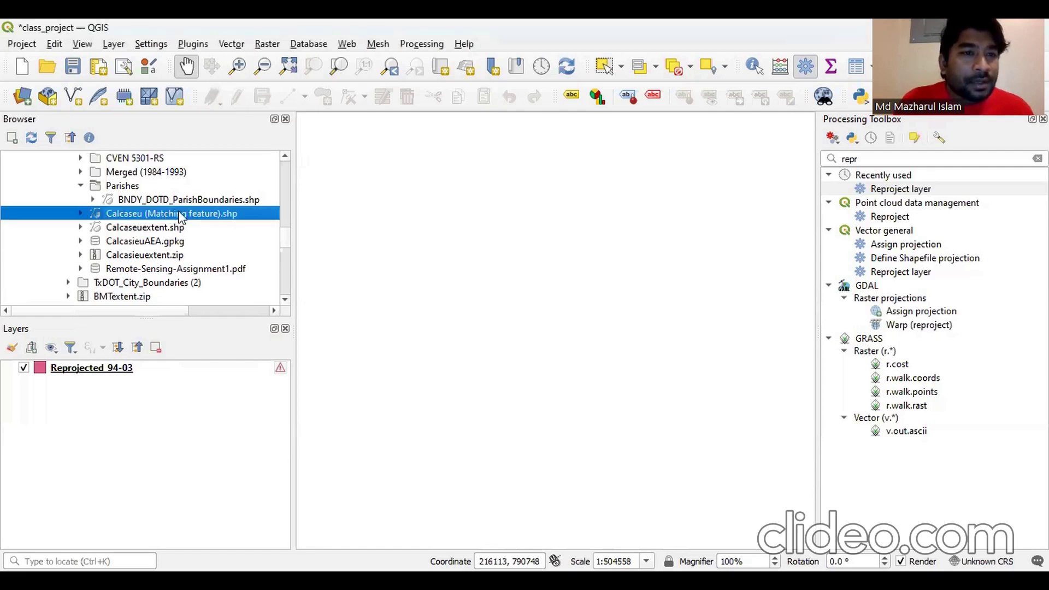
{"action": "left_click_drag", "start_coordinate": [149, 373], "coordinate": [149, 375]}
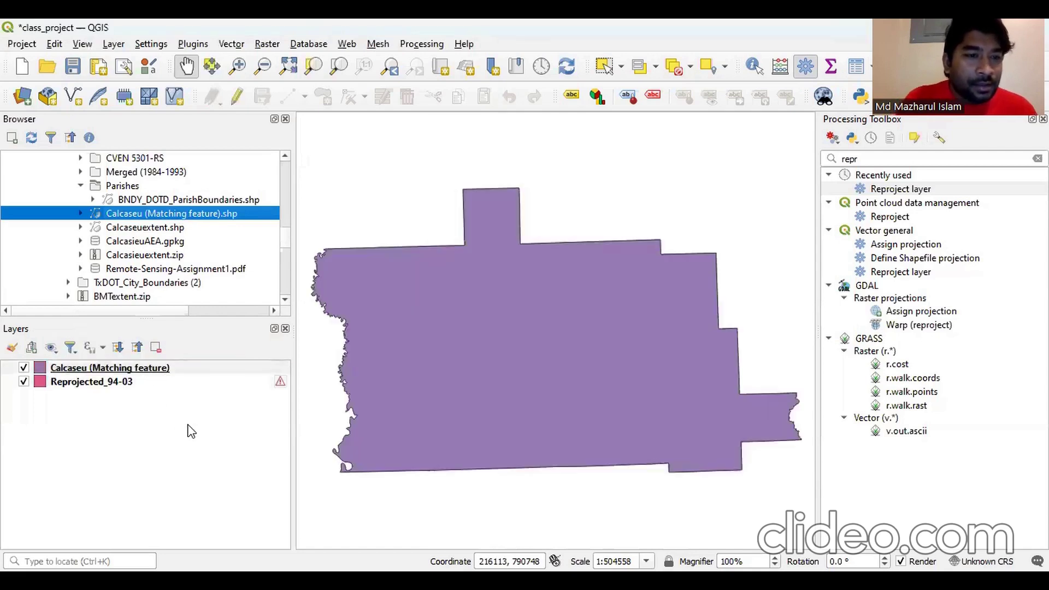
- Select the Calcaseu (Matching feature) layer and search the processing algorithms for "repro"
{"action": "right_click", "coordinate": [154, 374]}
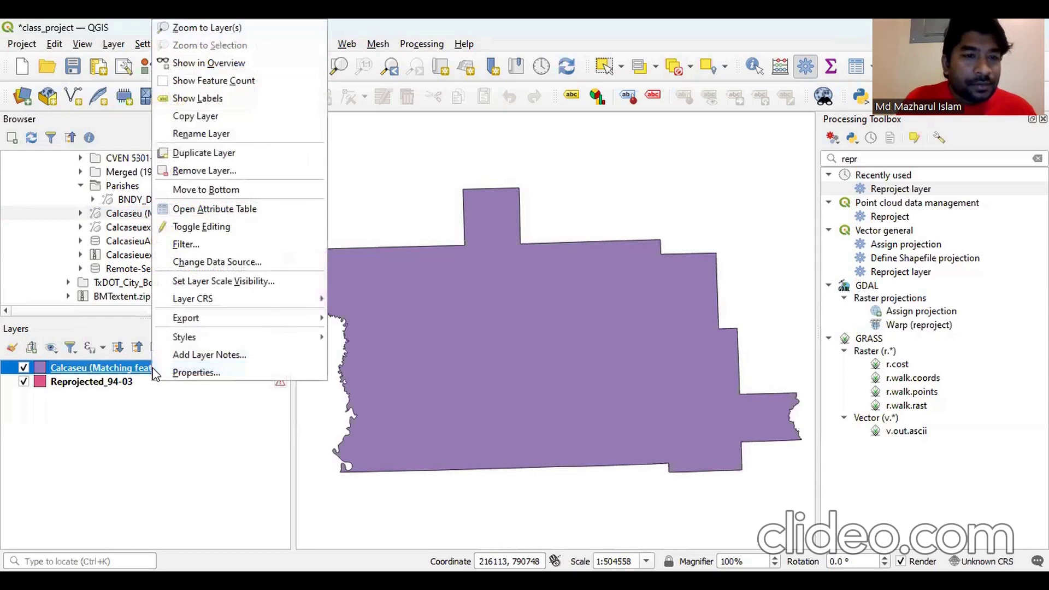
{"action": "left_click", "coordinate": [124, 367]}
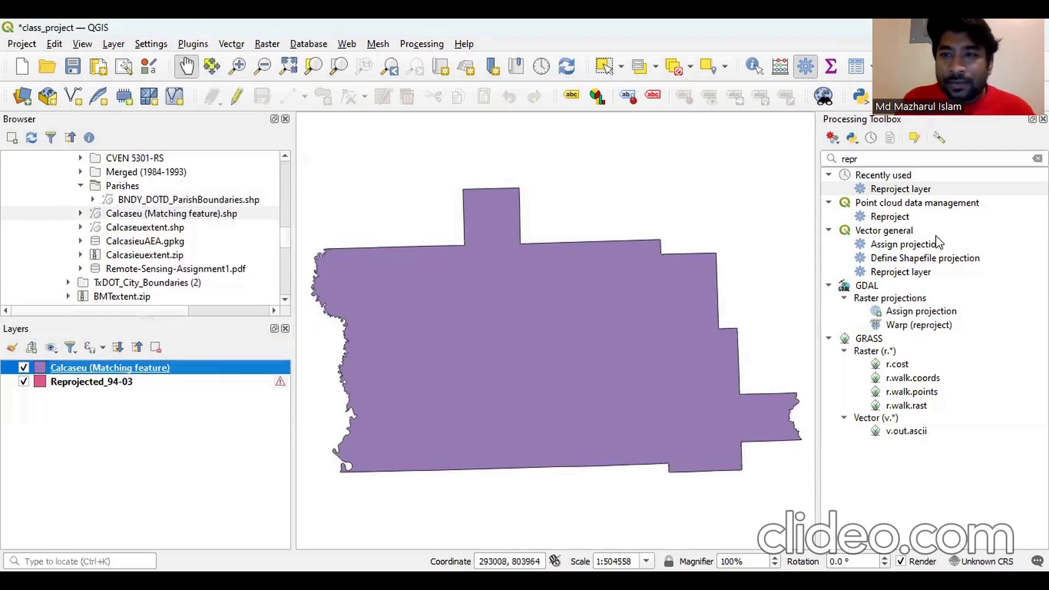
{"action": "left_click", "coordinate": [900, 157]}
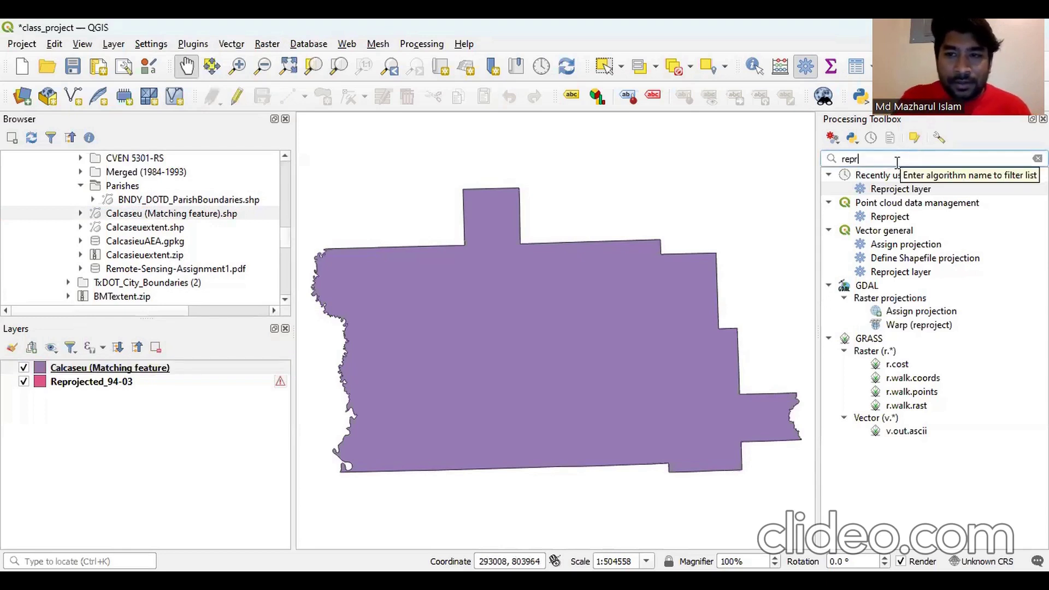
{"action": "key", "text": "BackSpace"}
{"action": "key", "text": "BackSpace"}
{"action": "key", "text": "BackSpace"}
{"action": "key", "text": "BackSpace"}
{"action": "type", "text": "repo"}
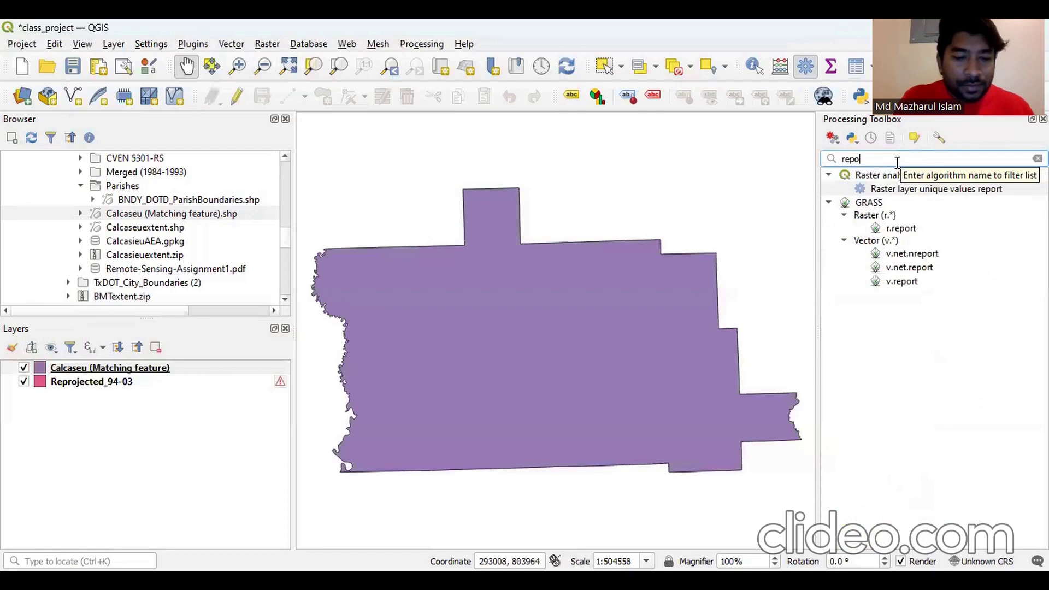
{"action": "type", "text": "r"}
{"action": "key", "text": "BackSpace"}
{"action": "key", "text": "BackSpace"}
{"action": "type", "text": "ro"}
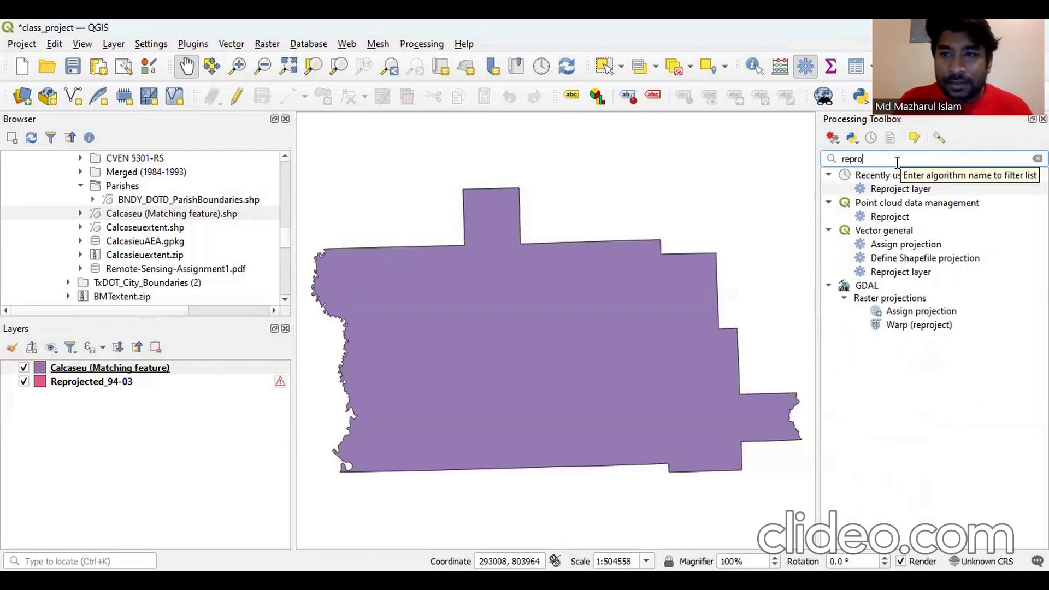
- Start Reproject layer on Calcaseu (Matching feature) with the project CRS, AEA WGS84, as the target CRS
{"action": "double_click", "coordinate": [897, 187]}
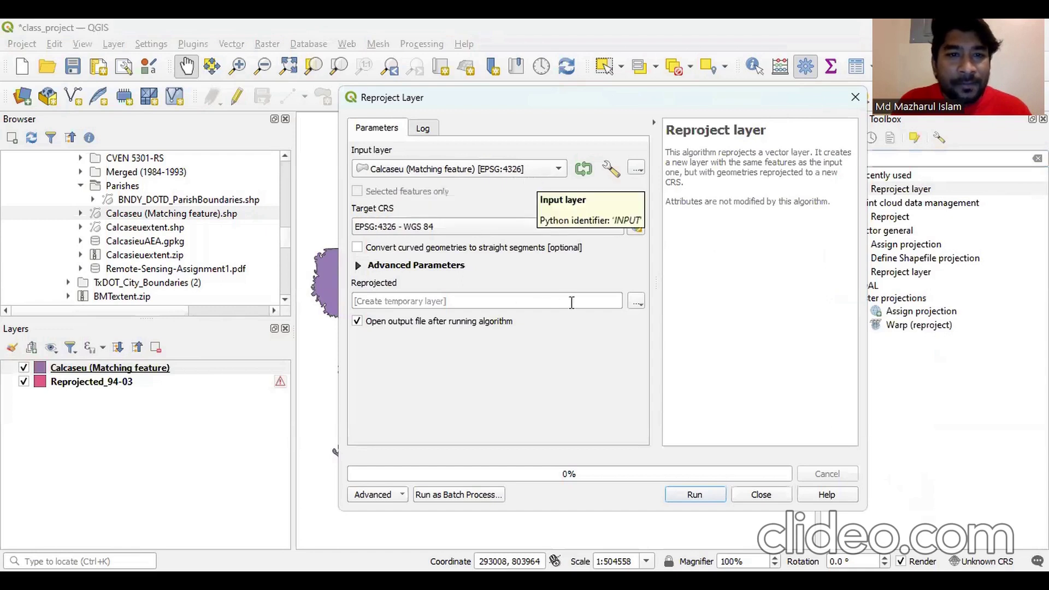
{"action": "left_click", "coordinate": [613, 227]}
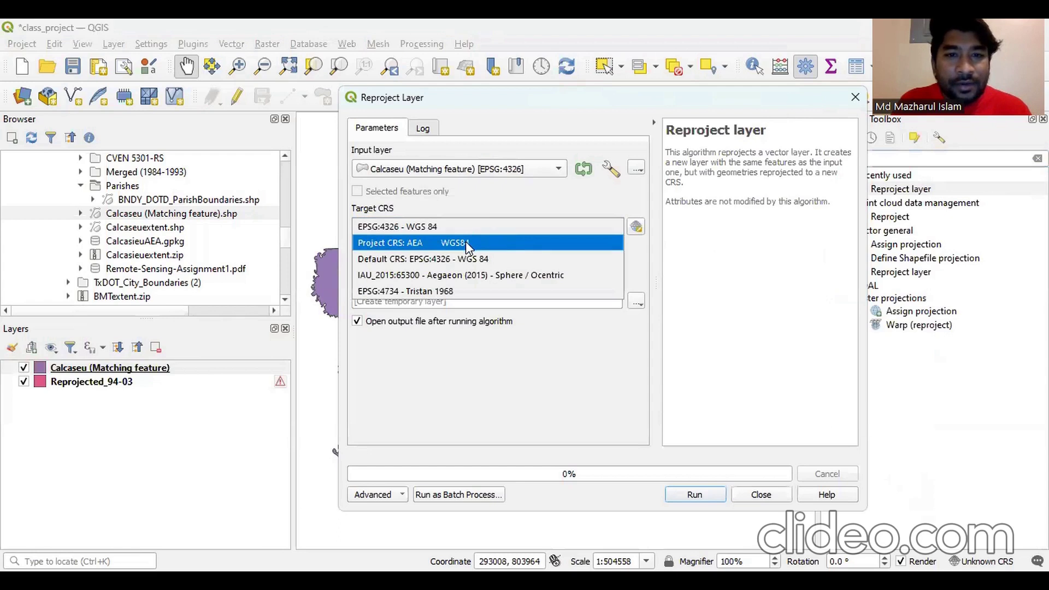
{"action": "left_click", "coordinate": [480, 244]}
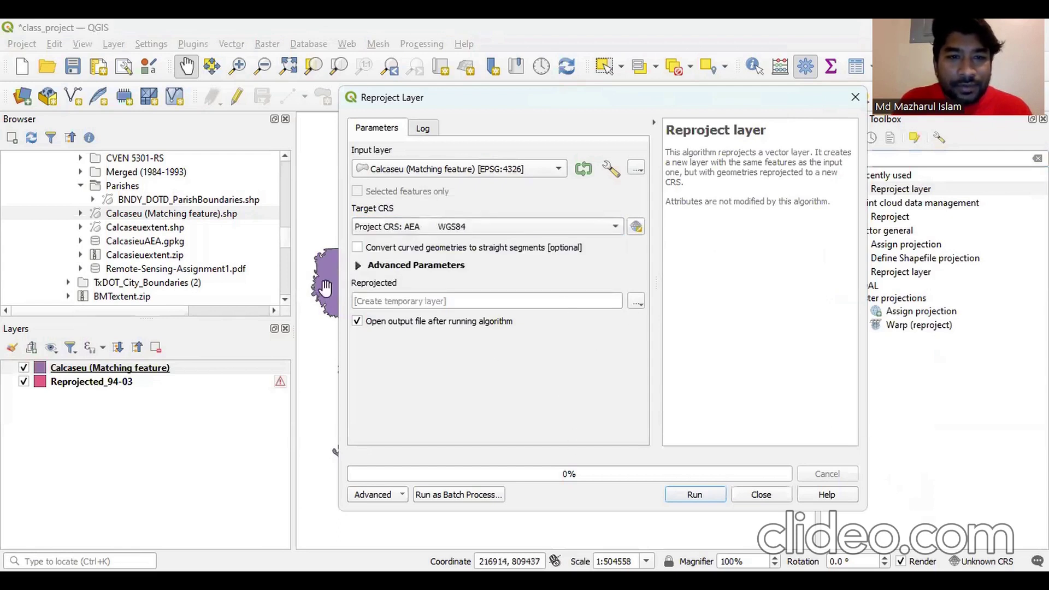
- Choose to save the reprojected output to a file and create a folder named Calcasieu-AEA inside the Project folder
{"action": "left_click", "coordinate": [636, 306]}
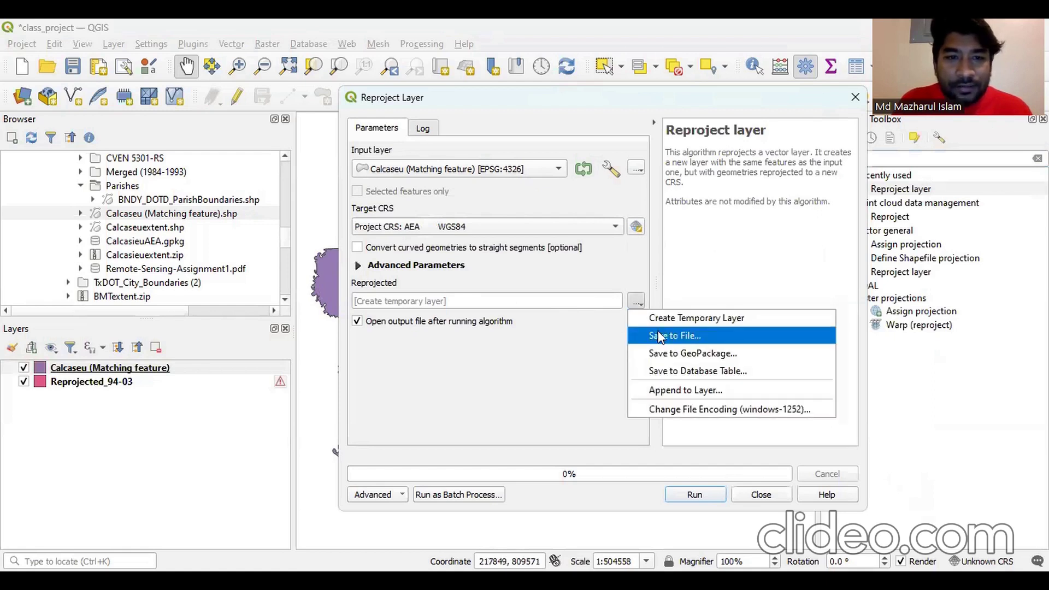
{"action": "left_click", "coordinate": [661, 337]}
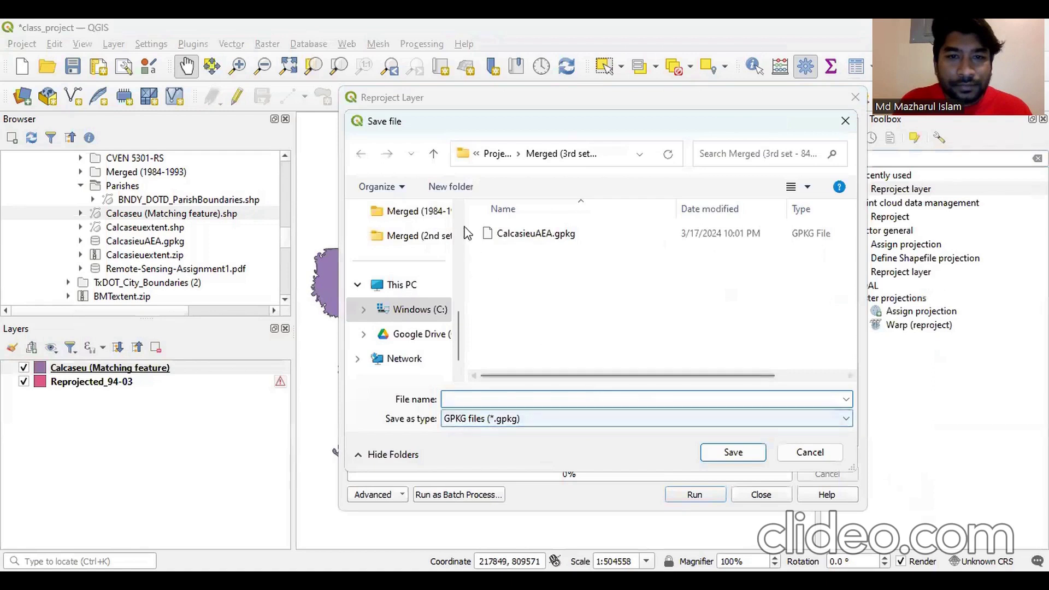
{"action": "left_click", "coordinate": [435, 154]}
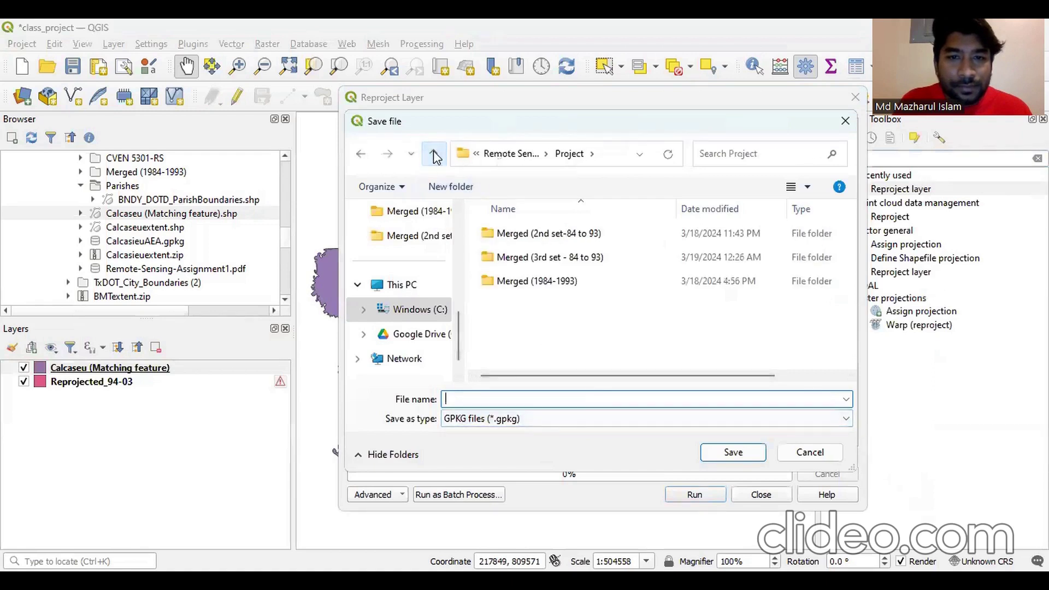
{"action": "left_click", "coordinate": [451, 187]}
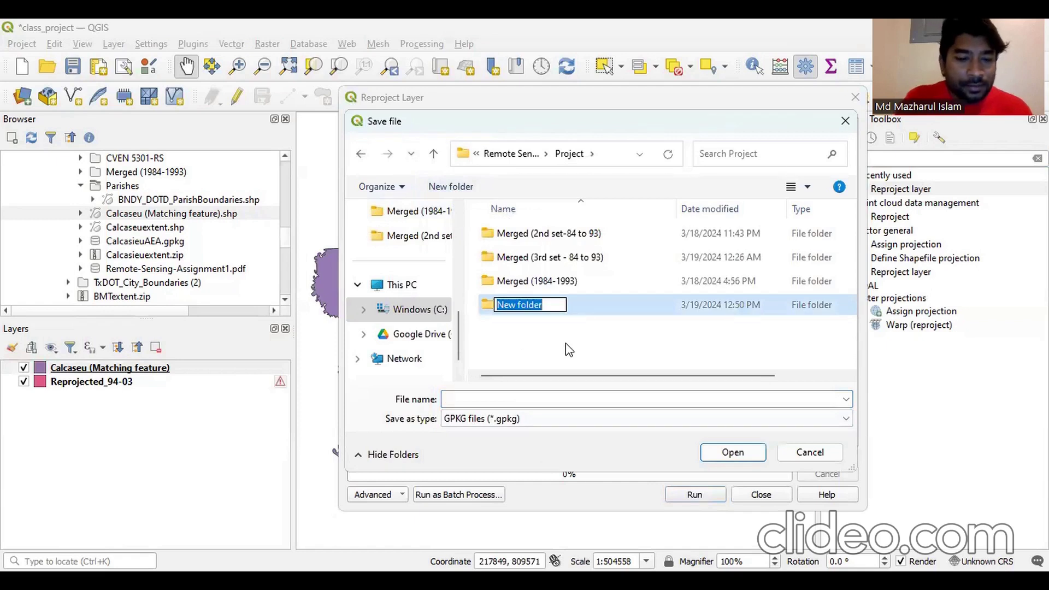
{"action": "key", "text": "BackSpace"}
{"action": "type", "text": "Cal"}
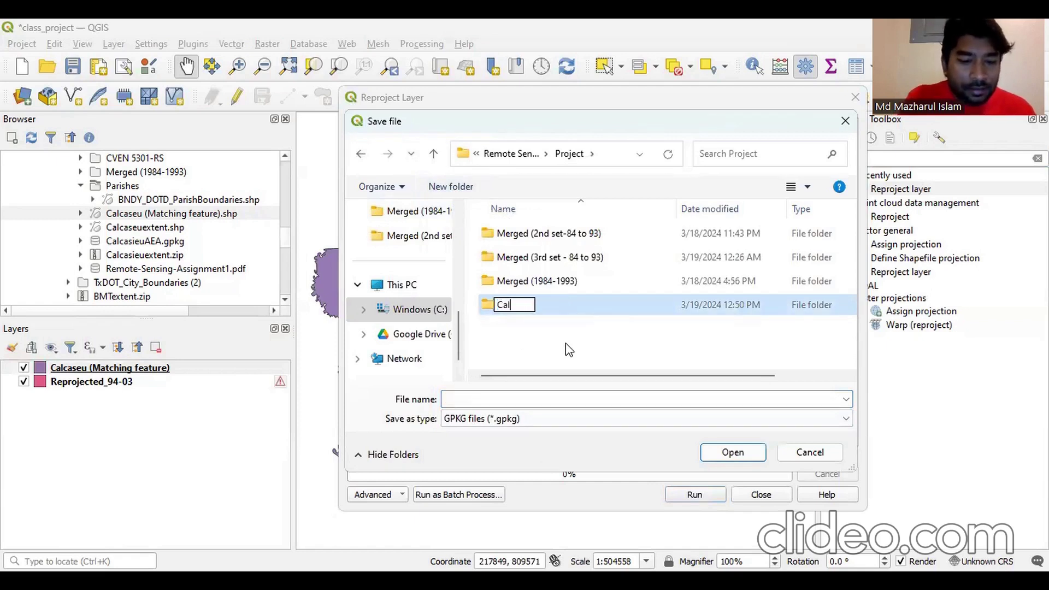
{"action": "type", "text": "casieu-A"}
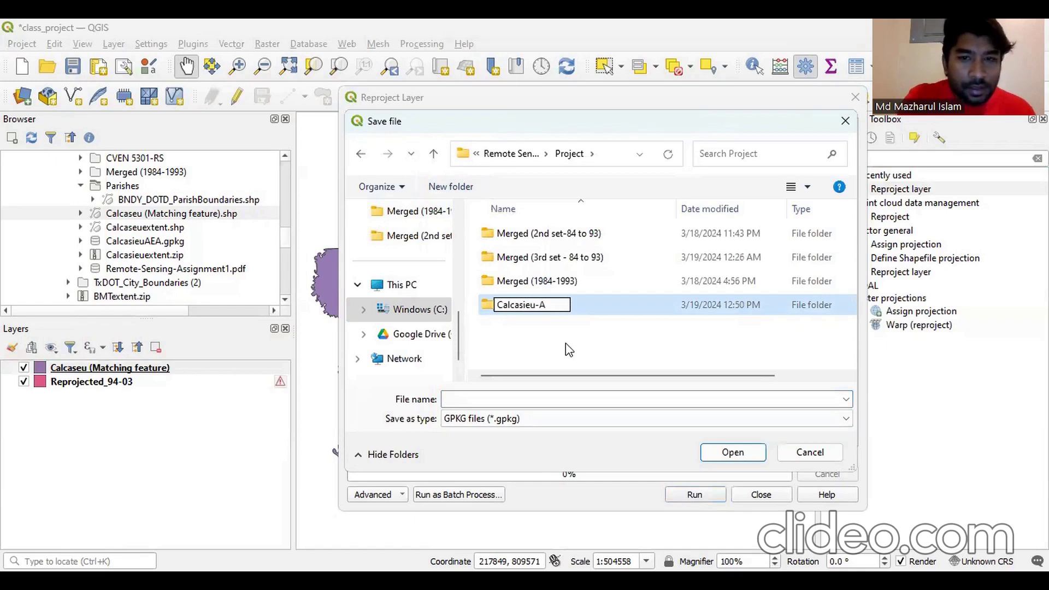
{"action": "type", "text": "EA"}
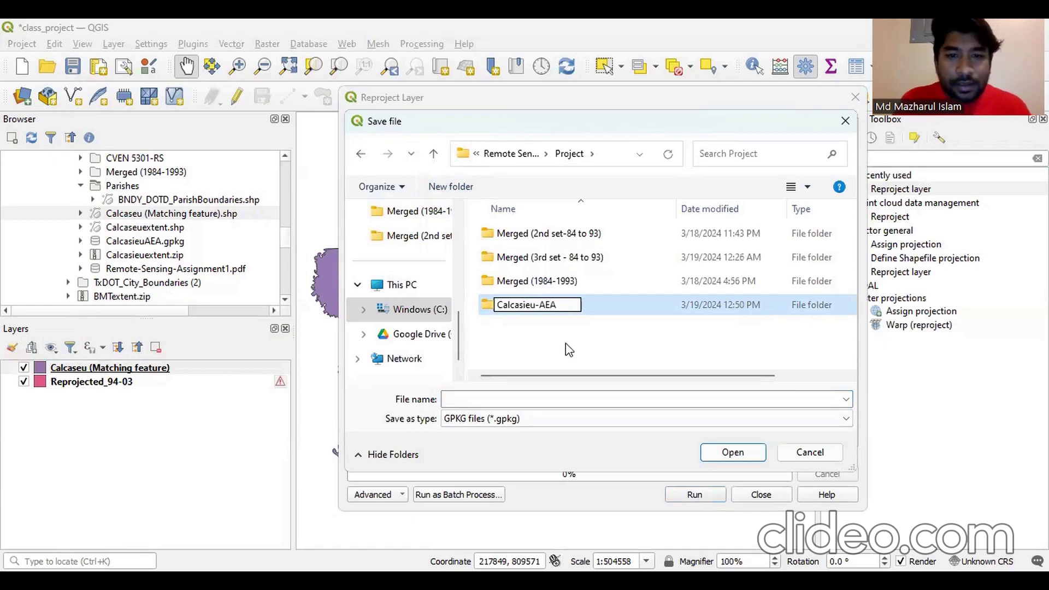
{"action": "left_click", "coordinate": [564, 342]}
- Name the output CalacasieuAEA as a GPKG file in the Calcasieu-AEA folder, run the reprojection and close the dialog
{"action": "double_click", "coordinate": [538, 235]}
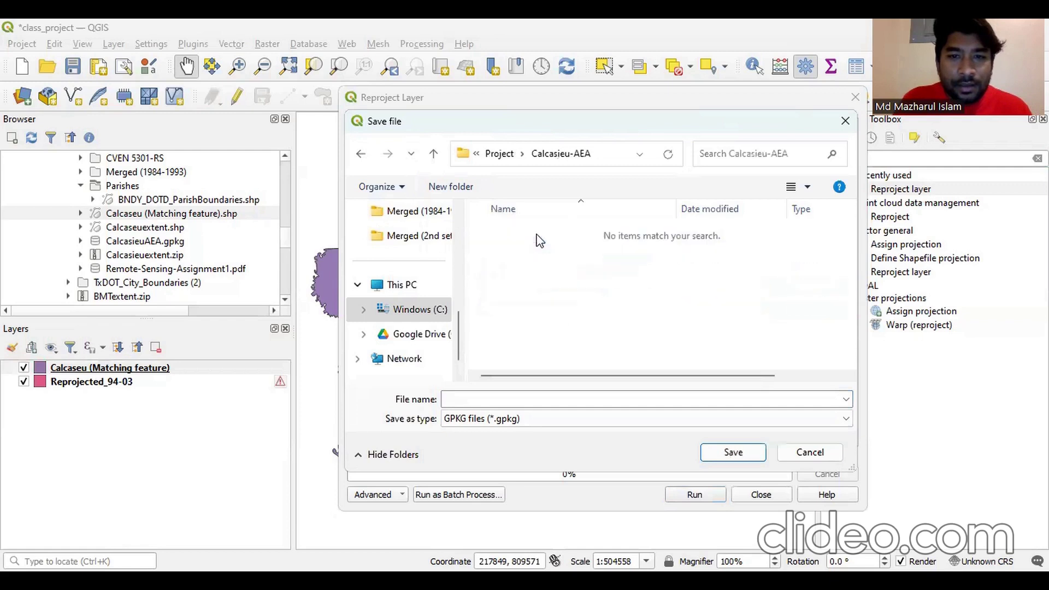
{"action": "left_click", "coordinate": [492, 401]}
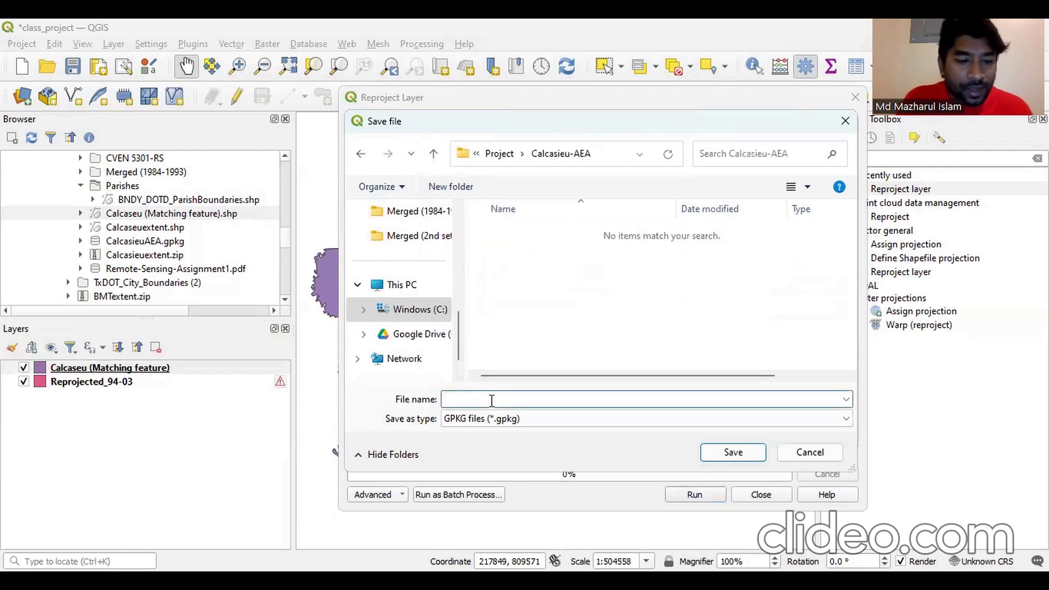
{"action": "type", "text": "Cala"}
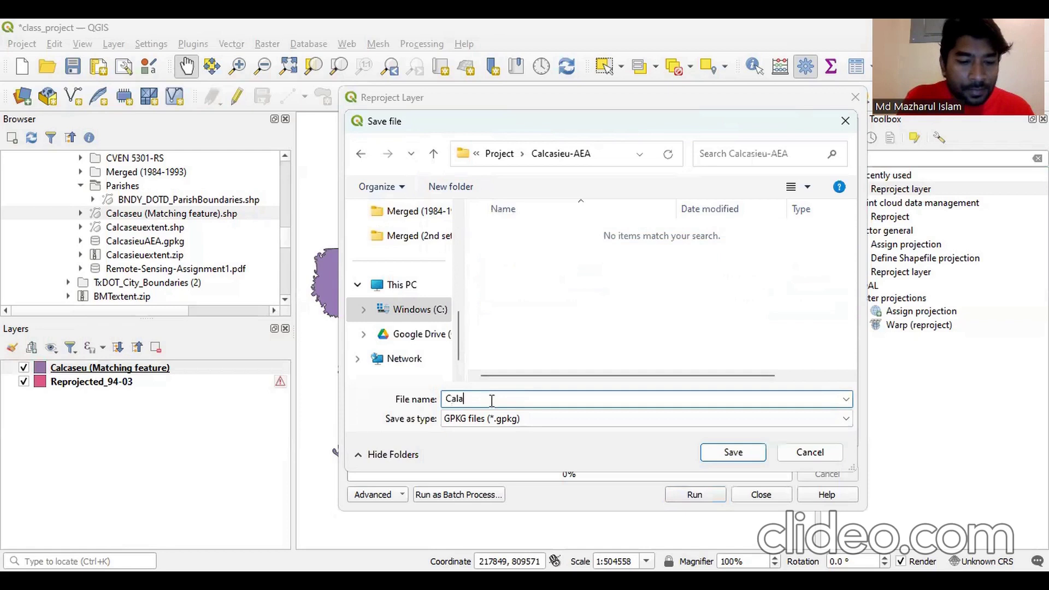
{"action": "type", "text": "casieuAEA"}
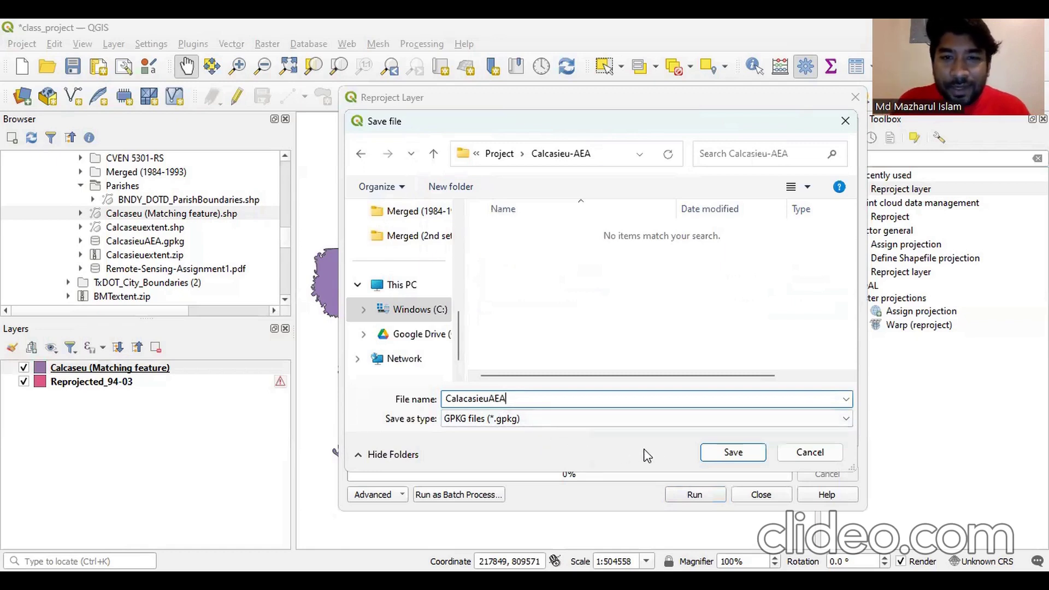
{"action": "left_click", "coordinate": [719, 454]}
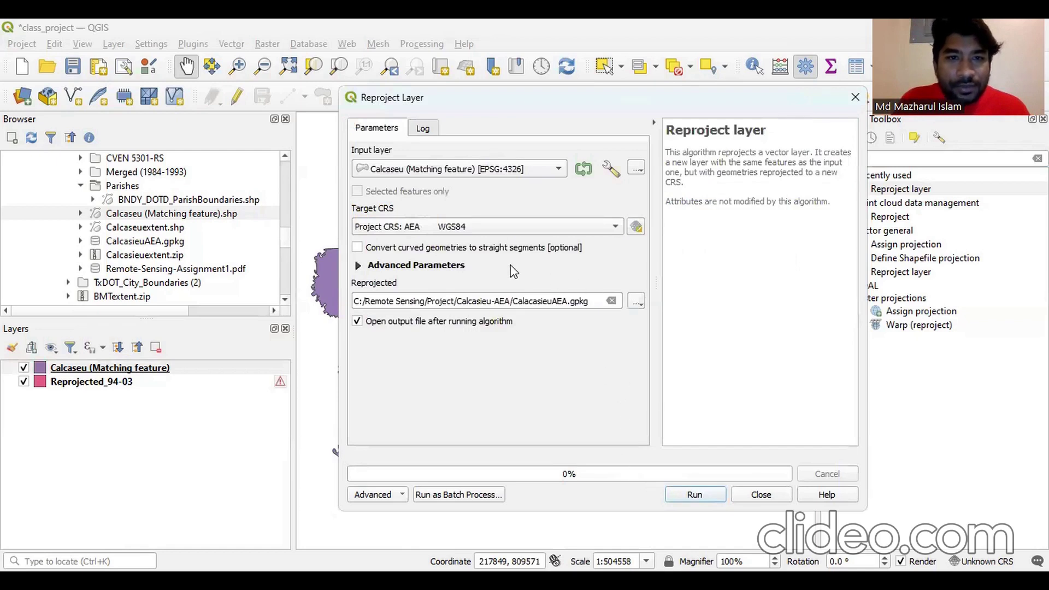
{"action": "left_click", "coordinate": [694, 496]}
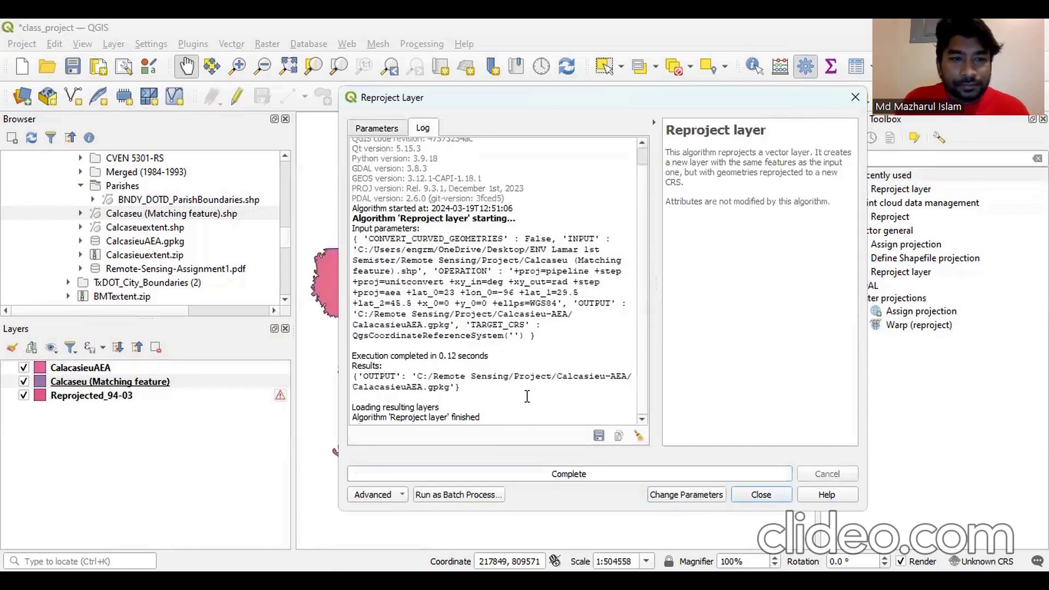
{"action": "left_click", "coordinate": [758, 496]}
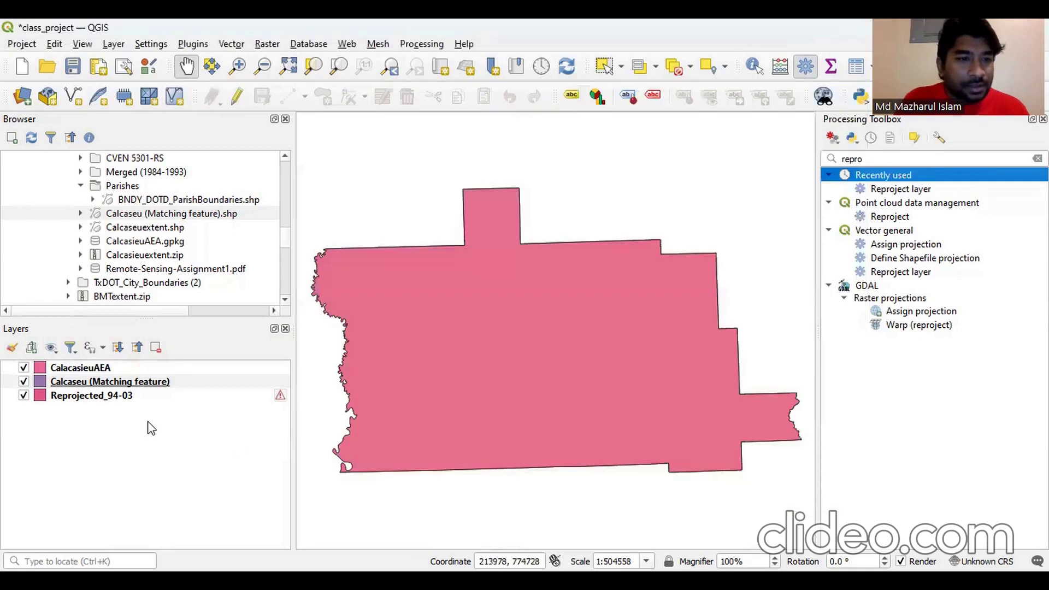
- Remove the Calcaseu (Matching feature) and Reprojected_94-03 layers from the project
{"action": "left_click", "coordinate": [80, 371]}
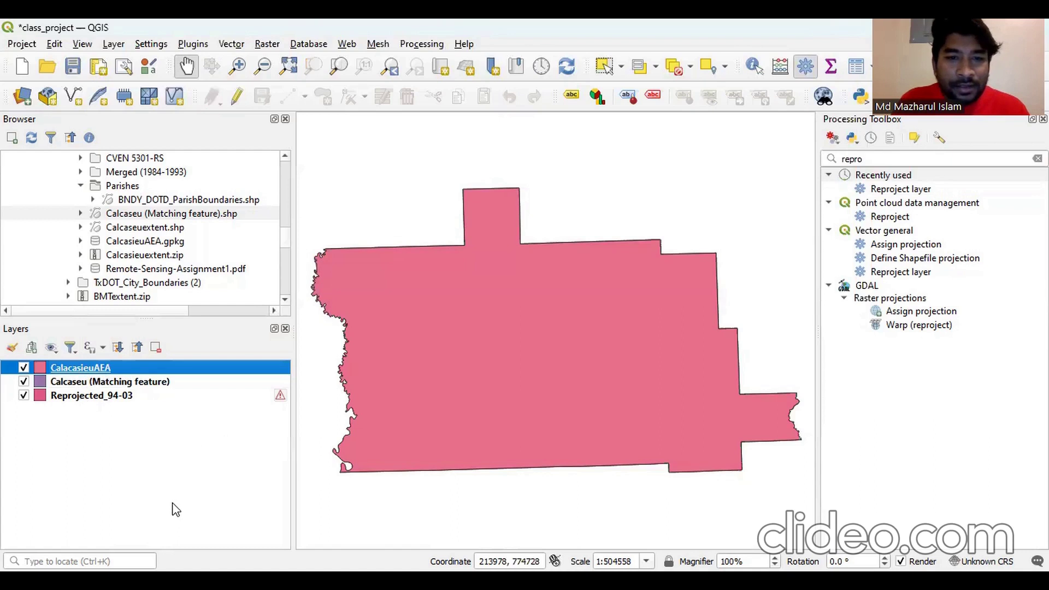
{"action": "left_click", "coordinate": [140, 385]}
{"action": "right_click", "coordinate": [141, 389]}
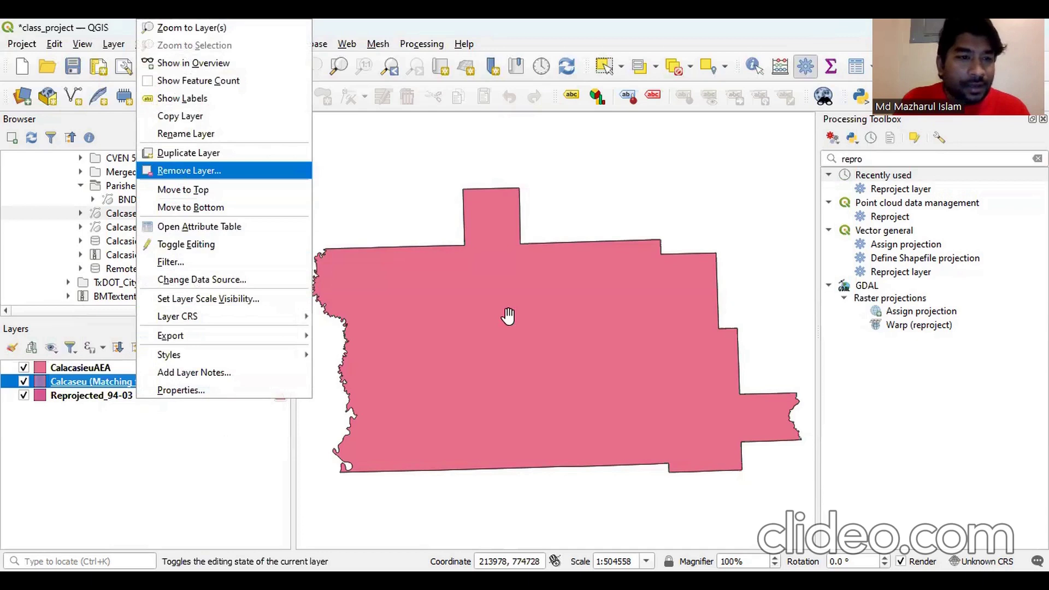
{"action": "left_click", "coordinate": [189, 171]}
{"action": "right_click", "coordinate": [101, 386]}
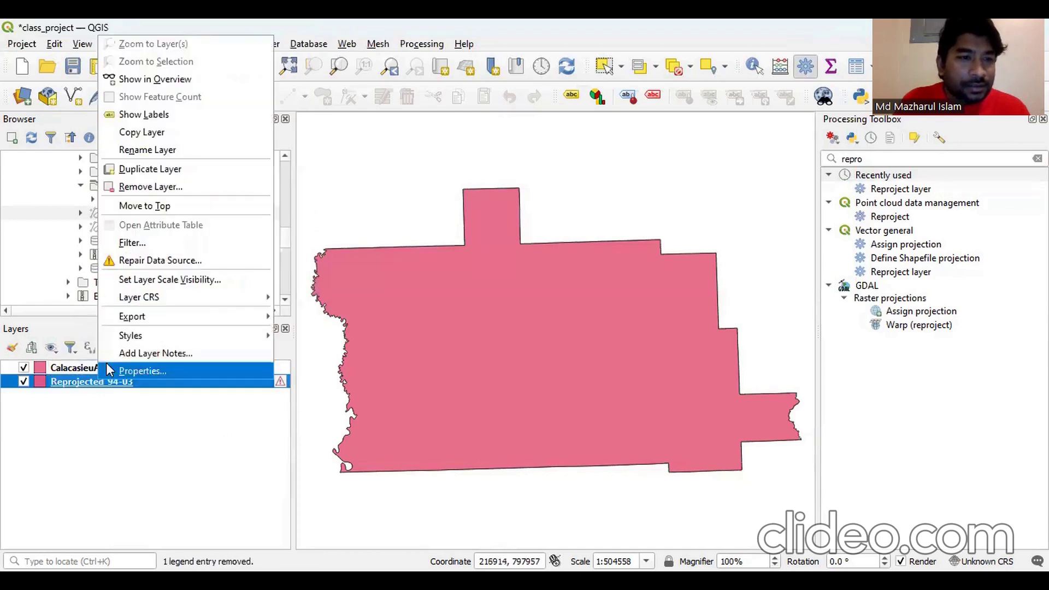
{"action": "left_click", "coordinate": [139, 188]}
{"action": "left_click", "coordinate": [507, 319]}
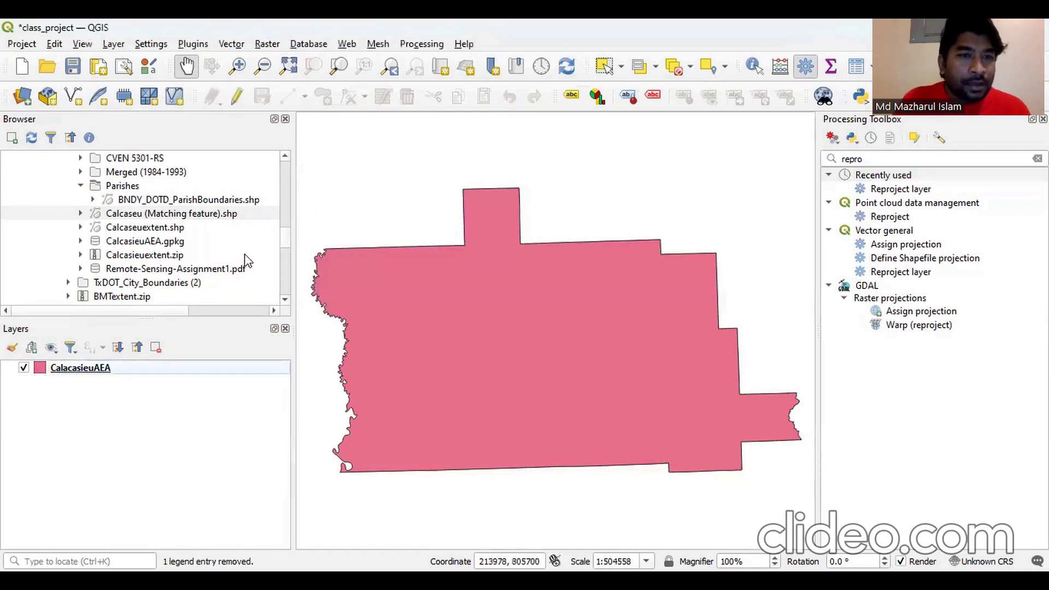
- Add surface reflectance bands B1, B2, B3, B4, B5 and B7 of the LT05_CU_018016_19930819 tile to the project
{"action": "scroll", "coordinate": [251, 249], "scroll_direction": "down", "scroll_amount": 1}
{"action": "scroll", "coordinate": [254, 251], "scroll_direction": "down", "scroll_amount": 2}
{"action": "scroll", "coordinate": [254, 252], "scroll_direction": "down", "scroll_amount": 3}
{"action": "scroll", "coordinate": [254, 252], "scroll_direction": "up", "scroll_amount": 8}
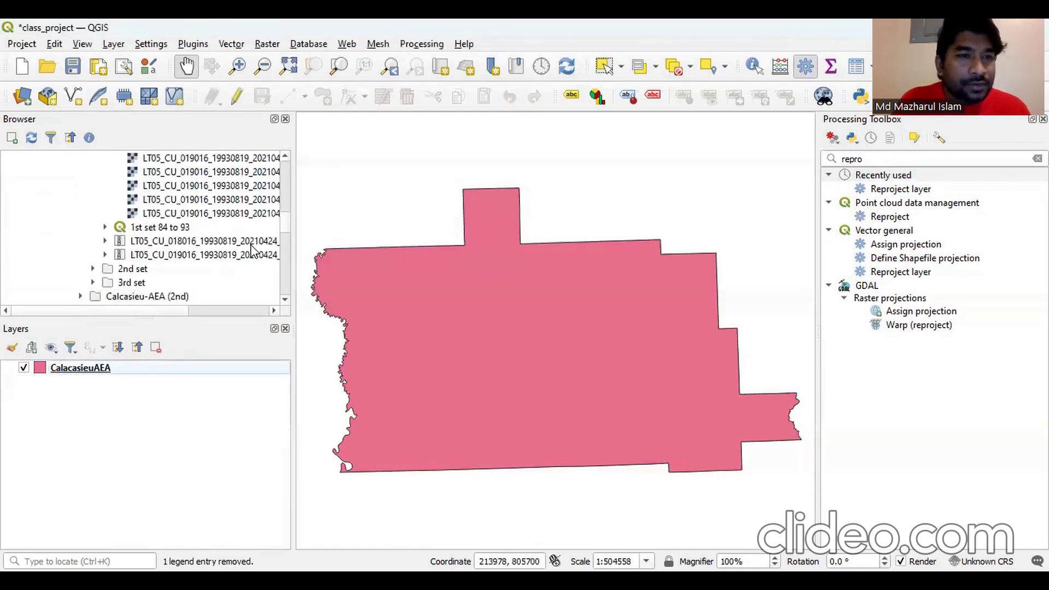
{"action": "scroll", "coordinate": [255, 251], "scroll_direction": "up", "scroll_amount": 4}
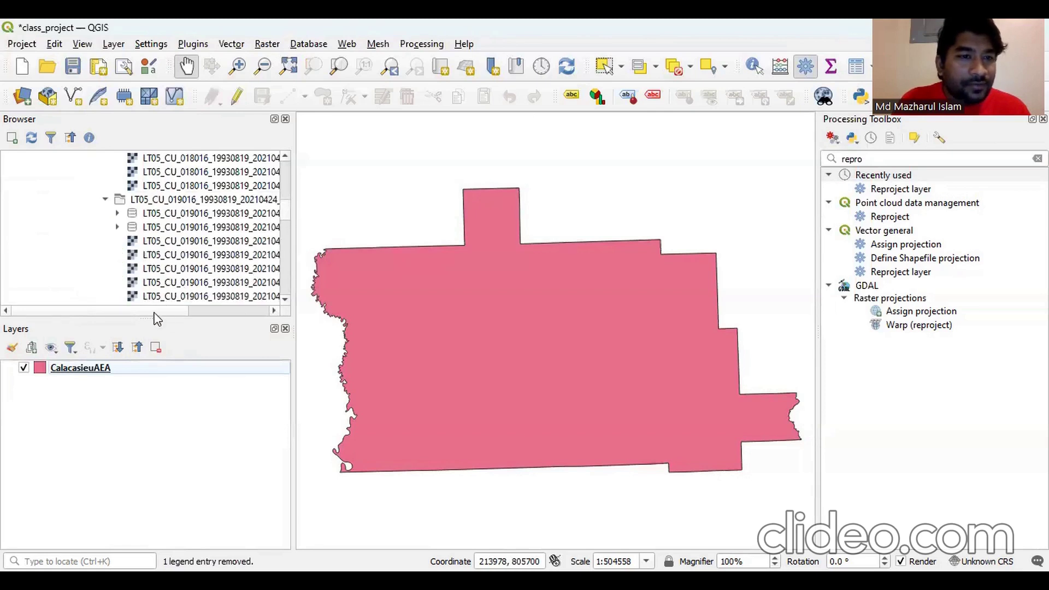
{"action": "left_click", "coordinate": [219, 308]}
{"action": "left_click_drag", "start_coordinate": [285, 216], "coordinate": [287, 203]}
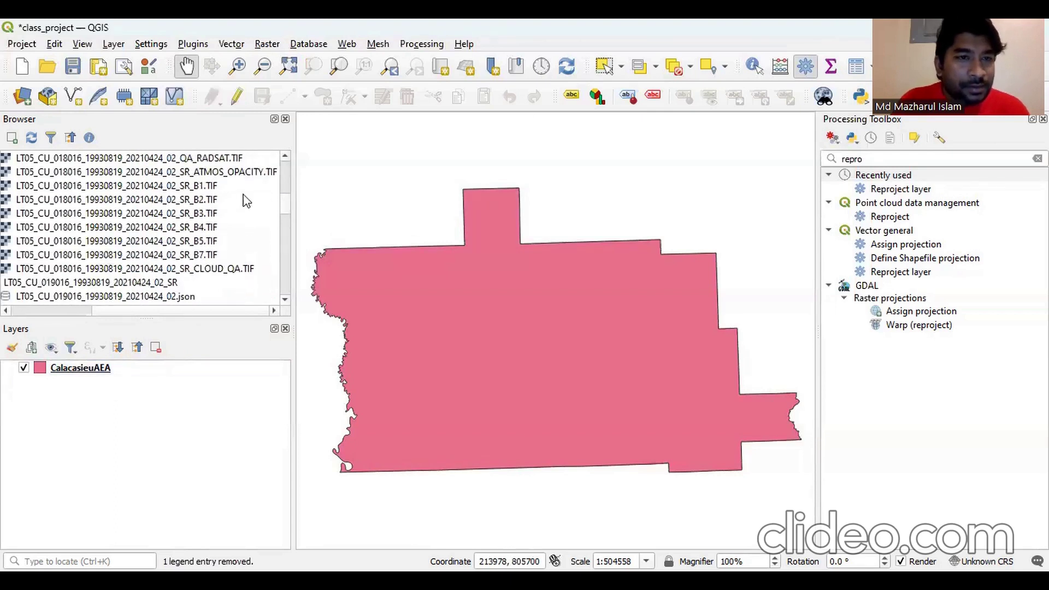
{"action": "left_click", "coordinate": [210, 185]}
{"action": "left_click", "coordinate": [206, 198], "text": "ctrl"}
{"action": "left_click", "coordinate": [210, 214], "text": "ctrl"}
{"action": "left_click", "coordinate": [215, 228], "text": "ctrl"}
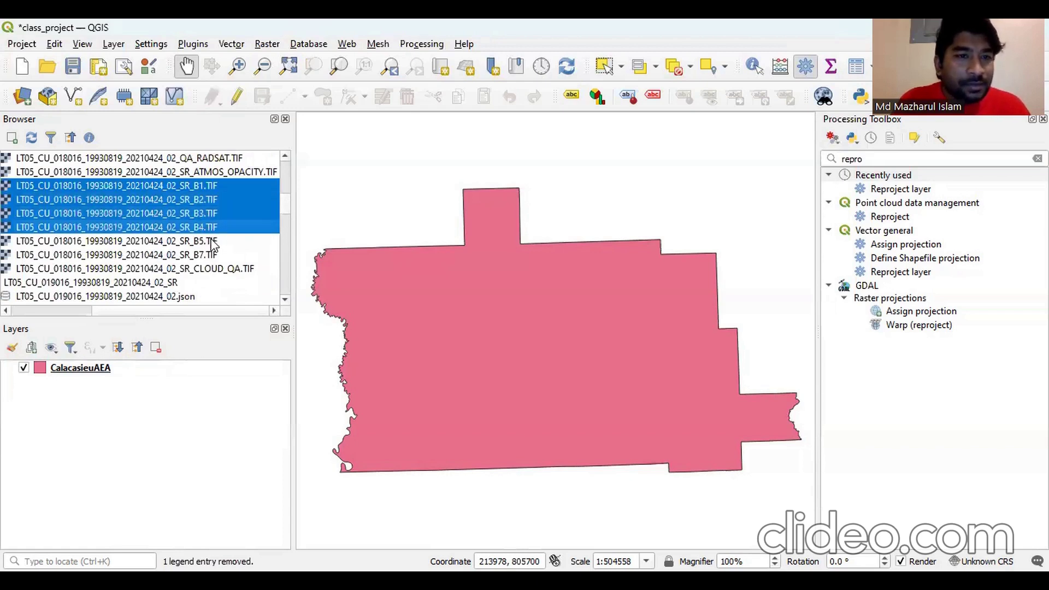
{"action": "left_click", "coordinate": [214, 242], "text": "ctrl"}
{"action": "left_click", "coordinate": [214, 255], "text": "ctrl"}
{"action": "scroll", "coordinate": [41, 222], "scroll_direction": "left", "scroll_amount": 3}
{"action": "left_click_drag", "start_coordinate": [182, 185], "coordinate": [87, 405]}
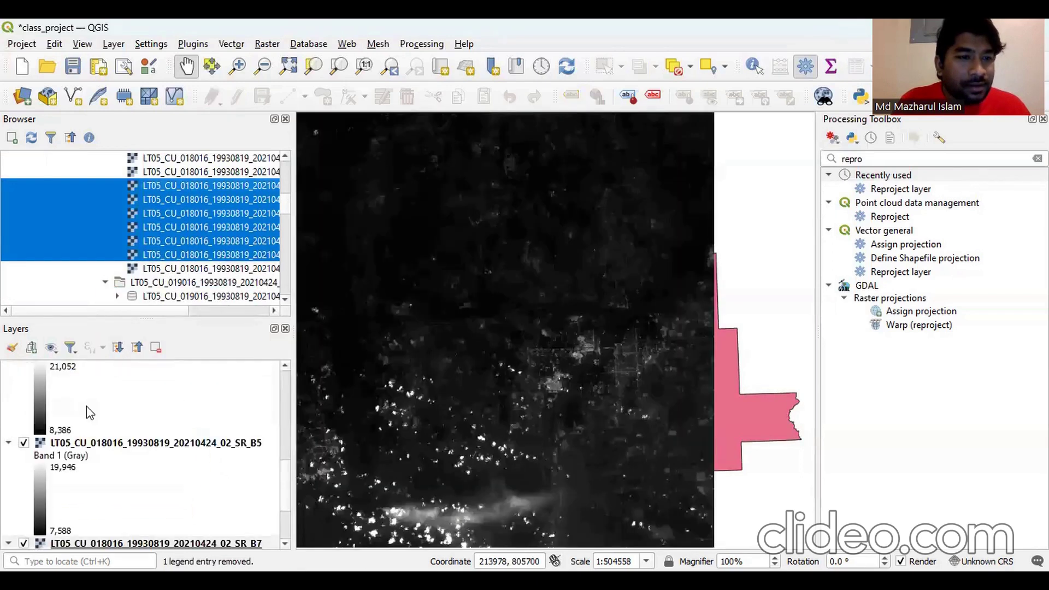
- Collapse the legends of the six LT05_CU_018016 band layers
{"action": "scroll", "coordinate": [125, 467], "scroll_direction": "up", "scroll_amount": 5}
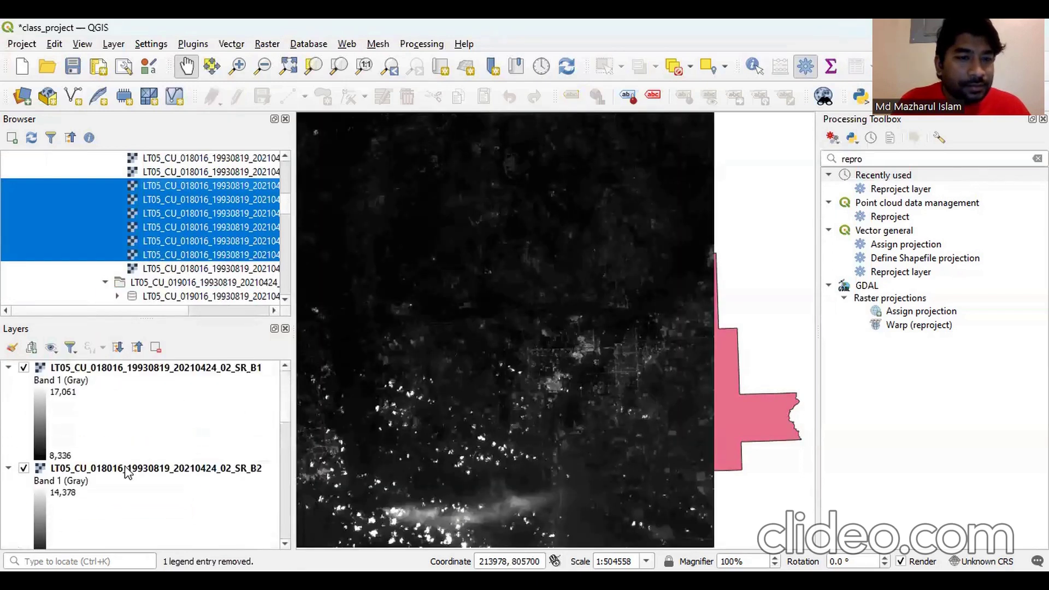
{"action": "left_click", "coordinate": [8, 367]}
{"action": "left_click", "coordinate": [8, 381]}
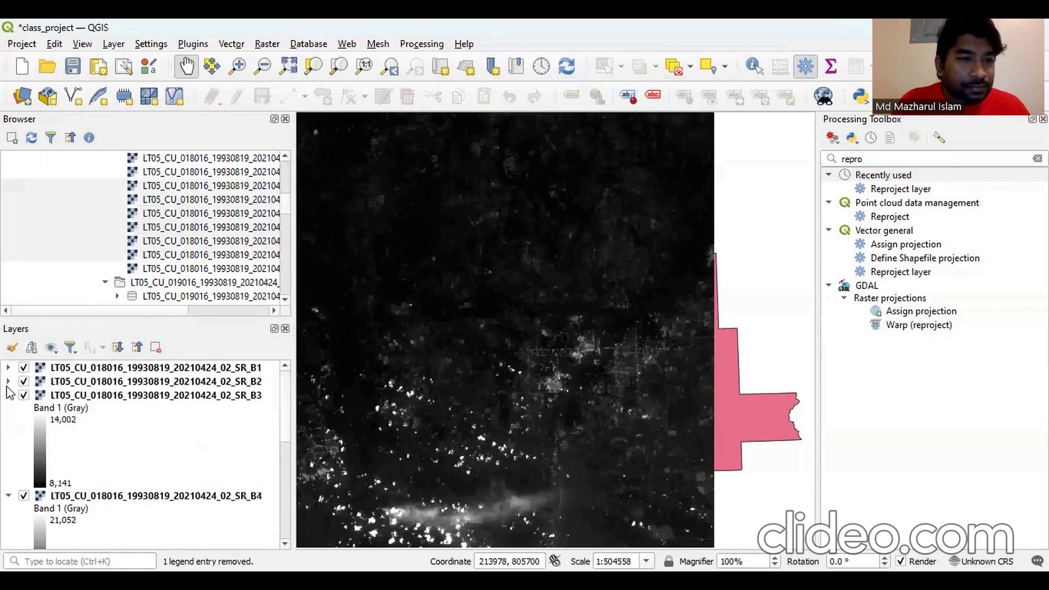
{"action": "left_click", "coordinate": [9, 395]}
{"action": "left_click", "coordinate": [9, 409]}
{"action": "left_click", "coordinate": [9, 423]}
{"action": "left_click", "coordinate": [8, 437]}
{"action": "left_click", "coordinate": [247, 474]}
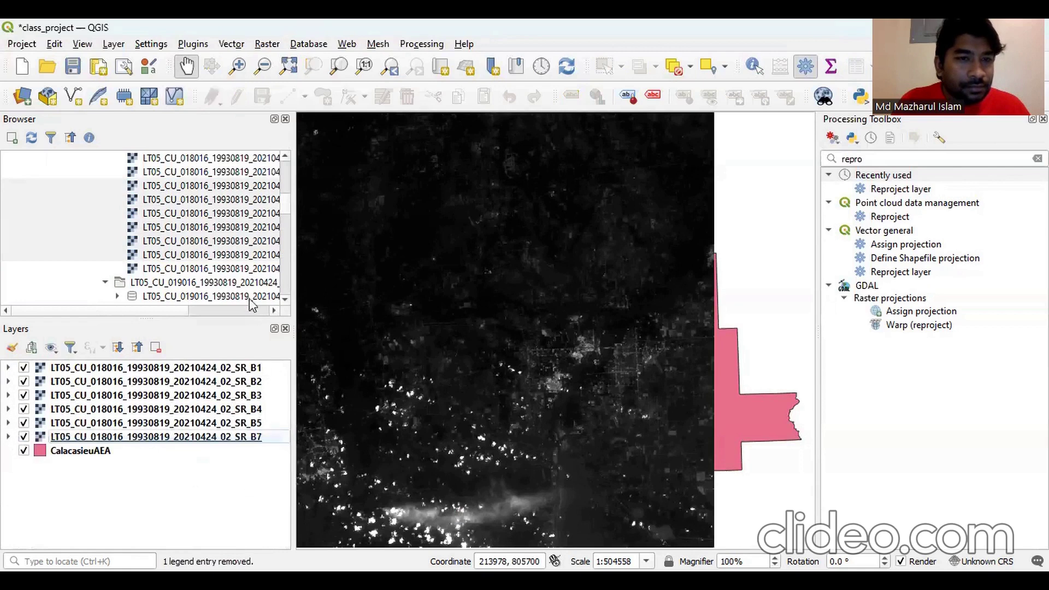
- Add surface reflectance bands B1, B2, B3, B4, B5 and B7 of the LT05_CU_019016_19930819 tile to the project
{"action": "left_click", "coordinate": [243, 311]}
{"action": "left_click_drag", "start_coordinate": [287, 202], "coordinate": [287, 215]}
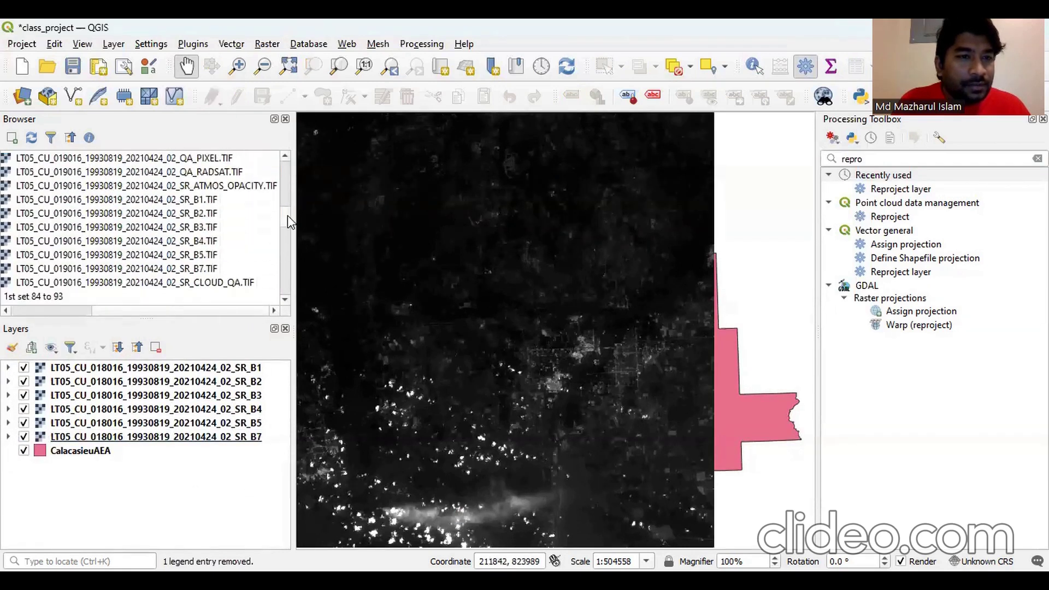
{"action": "left_click", "coordinate": [218, 200]}
{"action": "left_click", "coordinate": [214, 213], "text": "shift"}
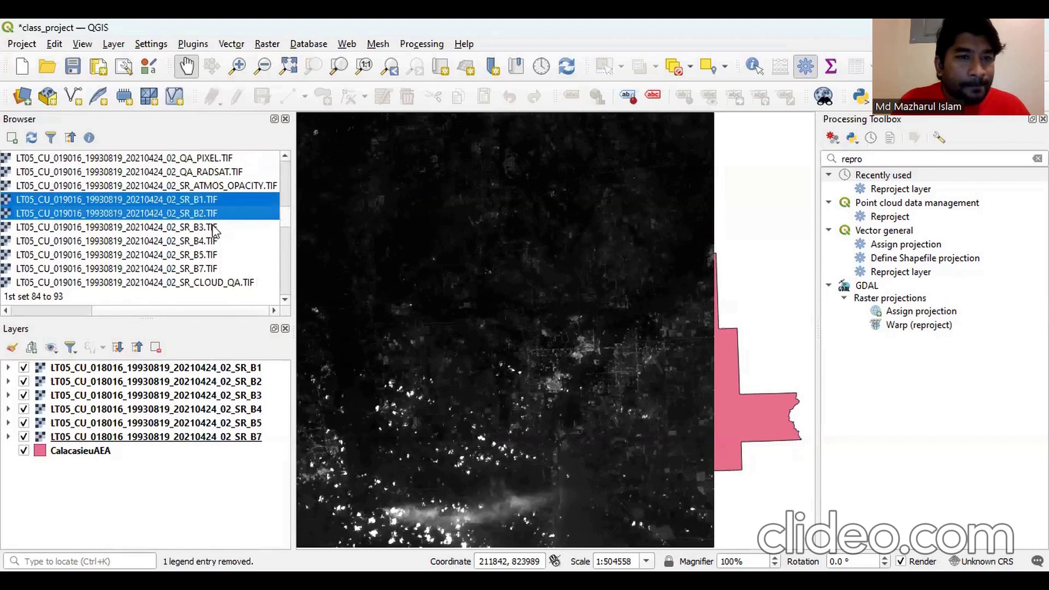
{"action": "left_click", "coordinate": [216, 227], "text": "shift"}
{"action": "left_click", "coordinate": [217, 241], "text": "shift"}
{"action": "left_click", "coordinate": [217, 255], "text": "shift"}
{"action": "left_click", "coordinate": [218, 269], "text": "shift"}
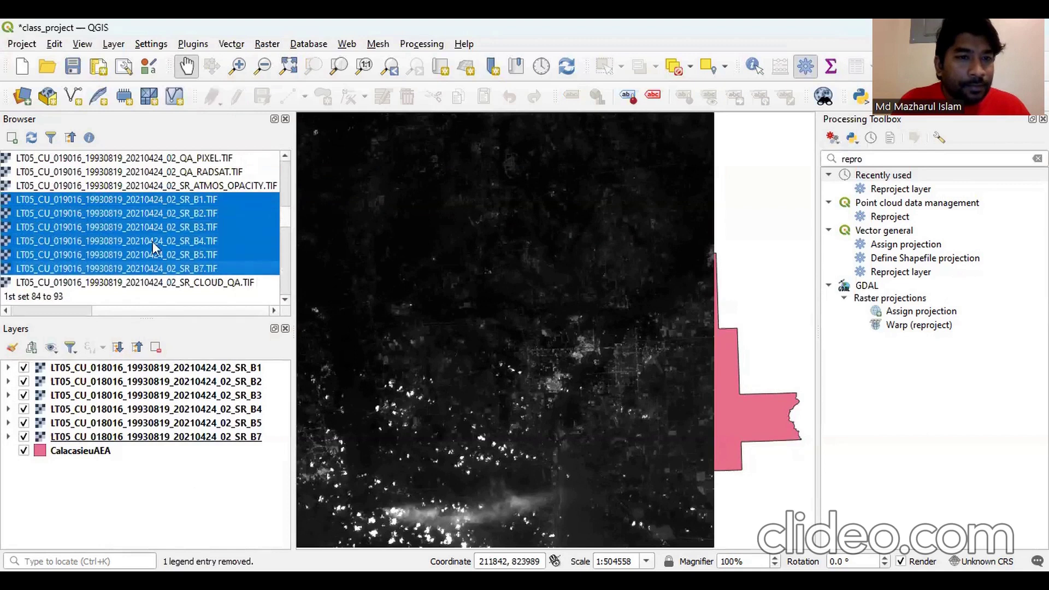
{"action": "scroll", "coordinate": [70, 208], "scroll_direction": "left", "scroll_amount": 5}
{"action": "left_click_drag", "start_coordinate": [159, 206], "coordinate": [117, 492]}
- Collapse the legends of the second set of LT05_CU_018016 band layers, B1 to B7
{"action": "scroll", "coordinate": [32, 468], "scroll_direction": "up", "scroll_amount": 11}
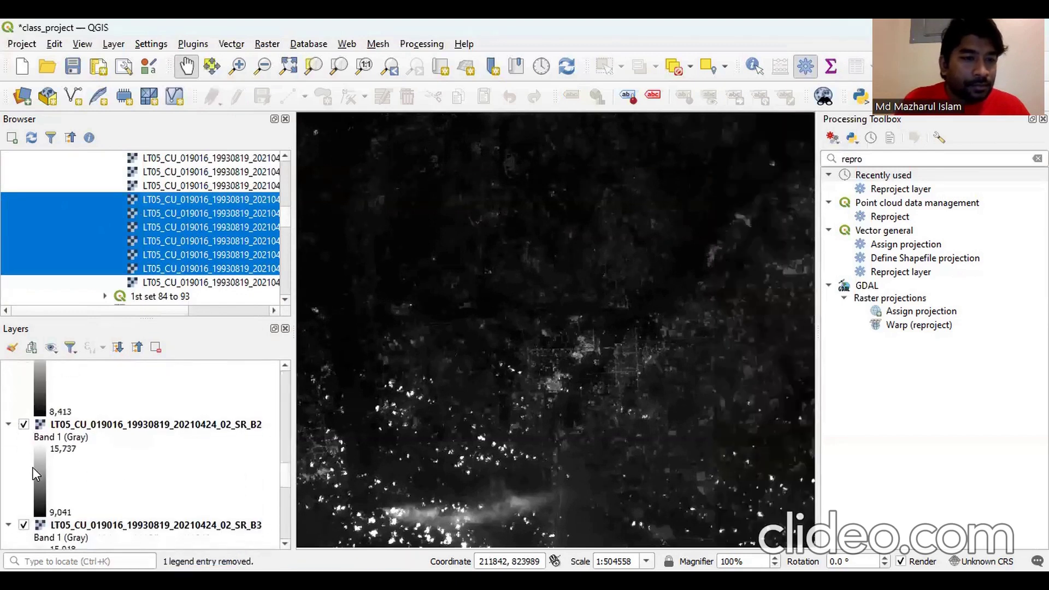
{"action": "scroll", "coordinate": [33, 469], "scroll_direction": "down", "scroll_amount": 3}
{"action": "scroll", "coordinate": [32, 468], "scroll_direction": "up", "scroll_amount": 3}
{"action": "left_click", "coordinate": [8, 437]}
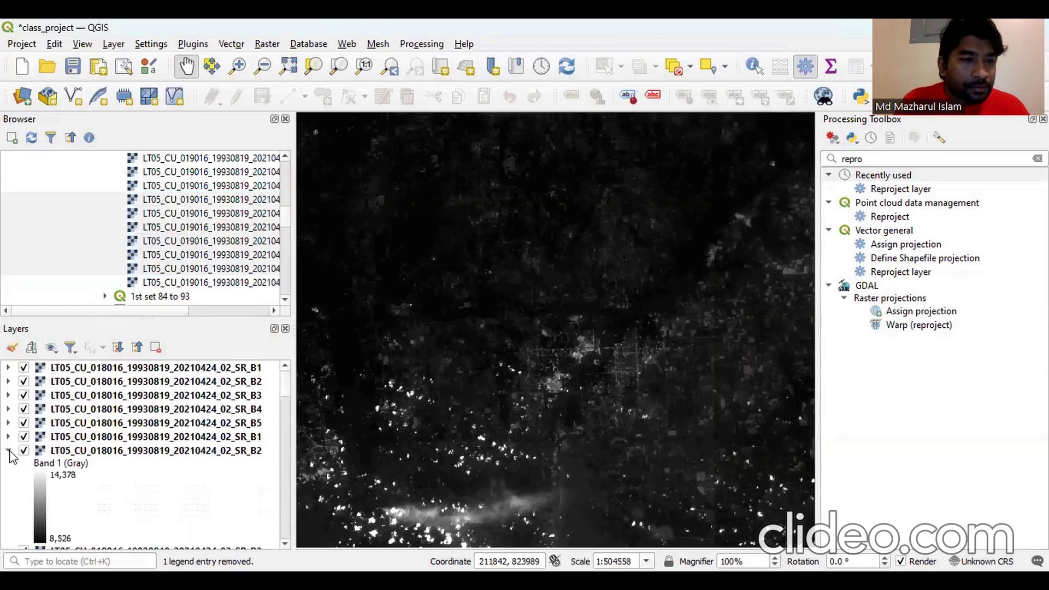
{"action": "left_click", "coordinate": [8, 450]}
{"action": "left_click", "coordinate": [8, 464]}
{"action": "left_click", "coordinate": [8, 478]}
{"action": "left_click", "coordinate": [8, 492]}
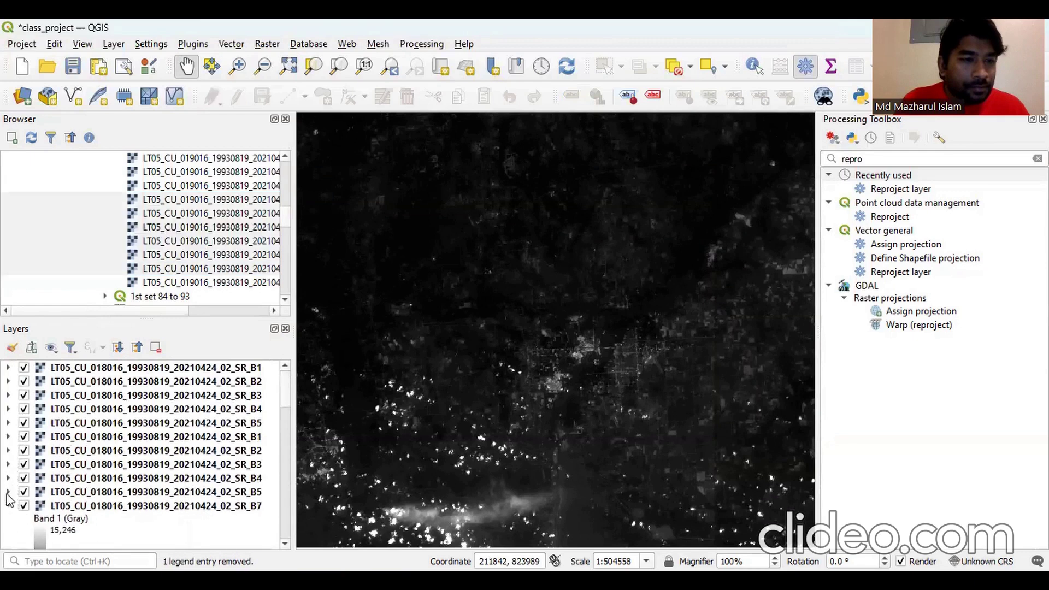
{"action": "left_click", "coordinate": [8, 505]}
- Collapse the legends of the six LT05_CU_019016 band layers
{"action": "left_click", "coordinate": [8, 519]}
{"action": "scroll", "coordinate": [47, 472], "scroll_direction": "down", "scroll_amount": 3}
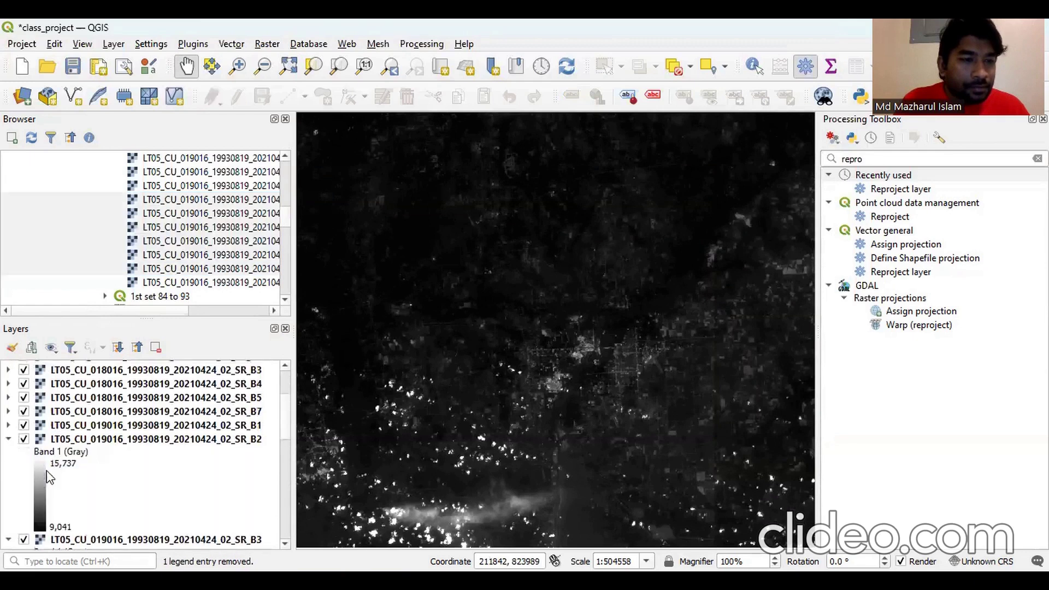
{"action": "scroll", "coordinate": [36, 469], "scroll_direction": "up", "scroll_amount": 3}
{"action": "left_click", "coordinate": [9, 439]}
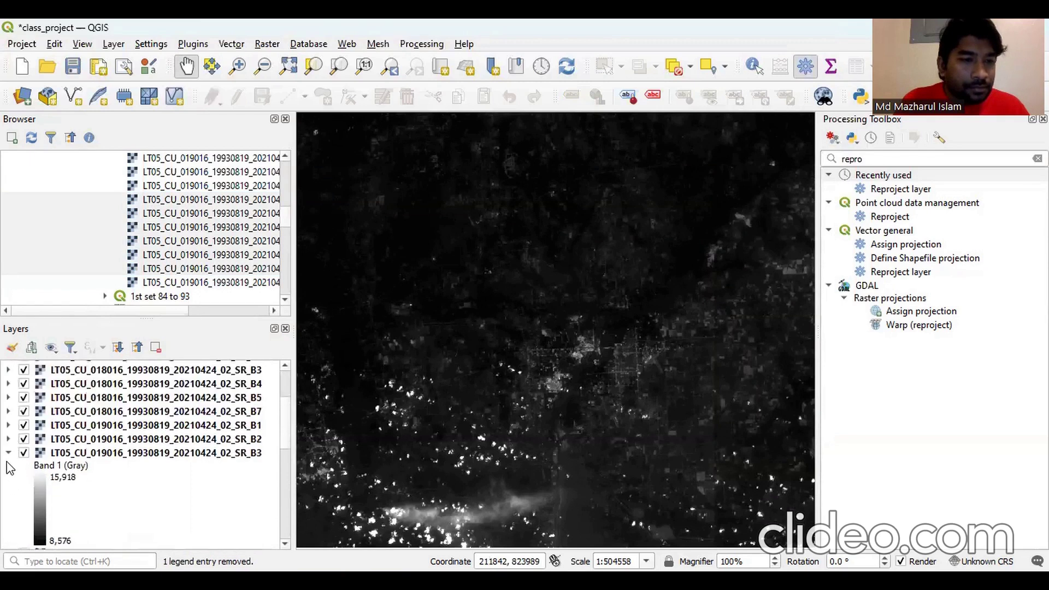
{"action": "left_click", "coordinate": [8, 452]}
{"action": "left_click", "coordinate": [8, 466]}
{"action": "left_click", "coordinate": [9, 480]}
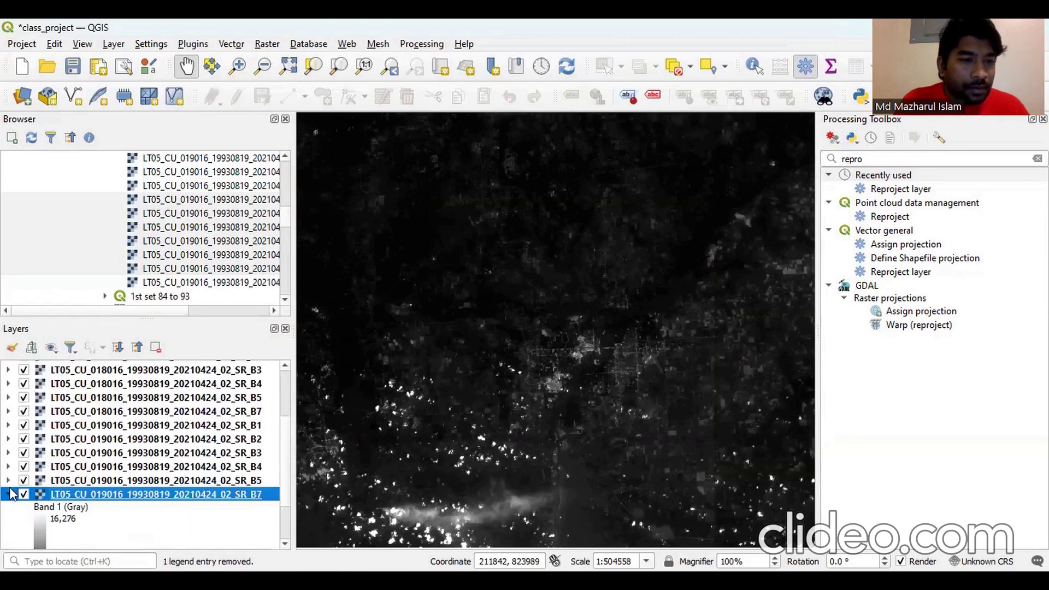
{"action": "scroll", "coordinate": [13, 492], "scroll_direction": "down", "scroll_amount": 2}
{"action": "left_click", "coordinate": [8, 436]}
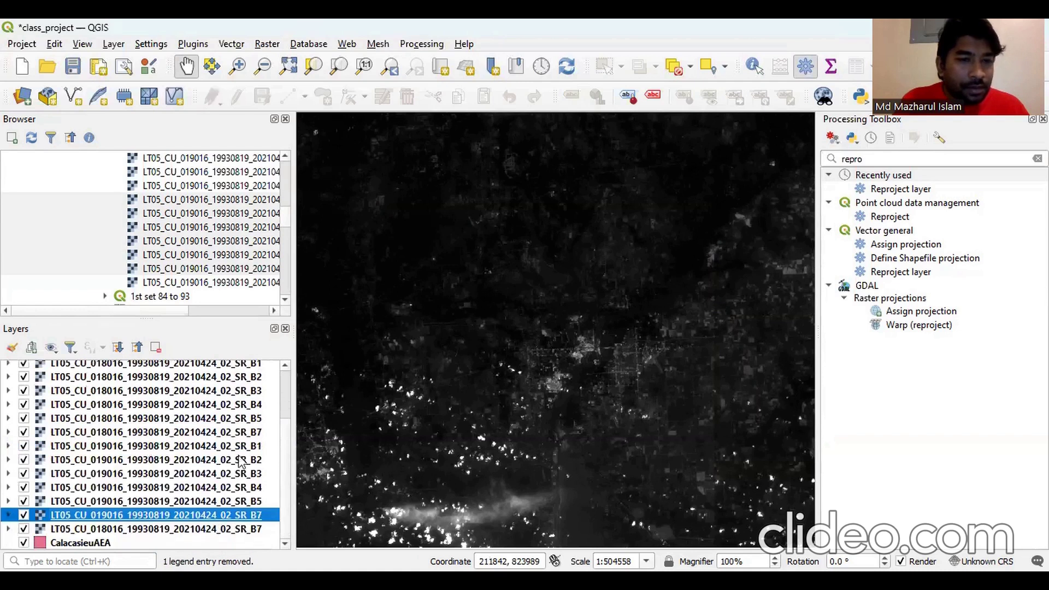
- Move the CalacasieuAEA layer above all the Landsat band layers in the layer order
{"action": "left_click", "coordinate": [99, 544]}
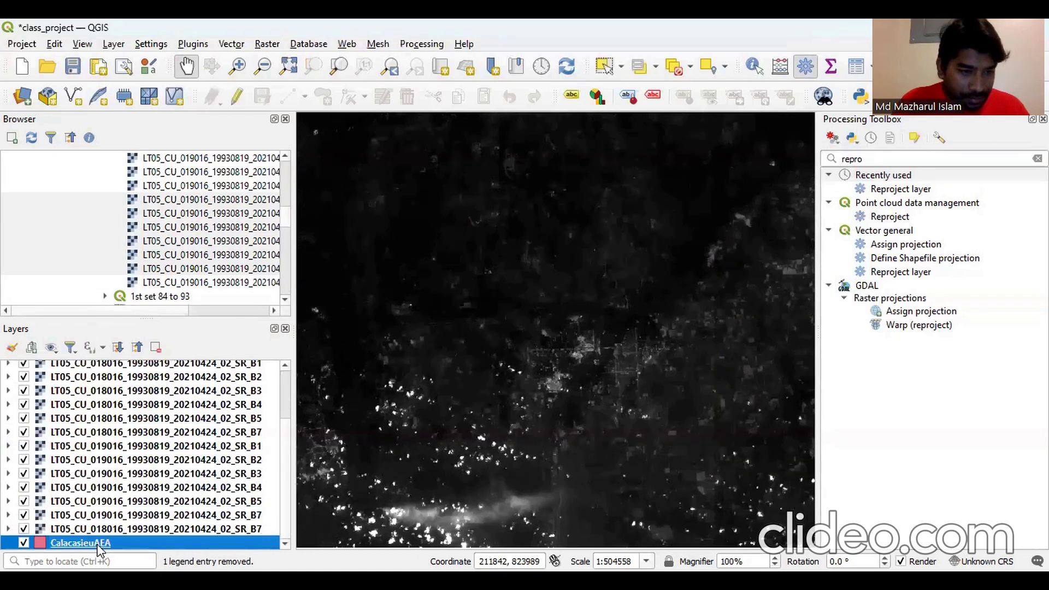
{"action": "scroll", "coordinate": [120, 369], "scroll_direction": "up", "scroll_amount": 2}
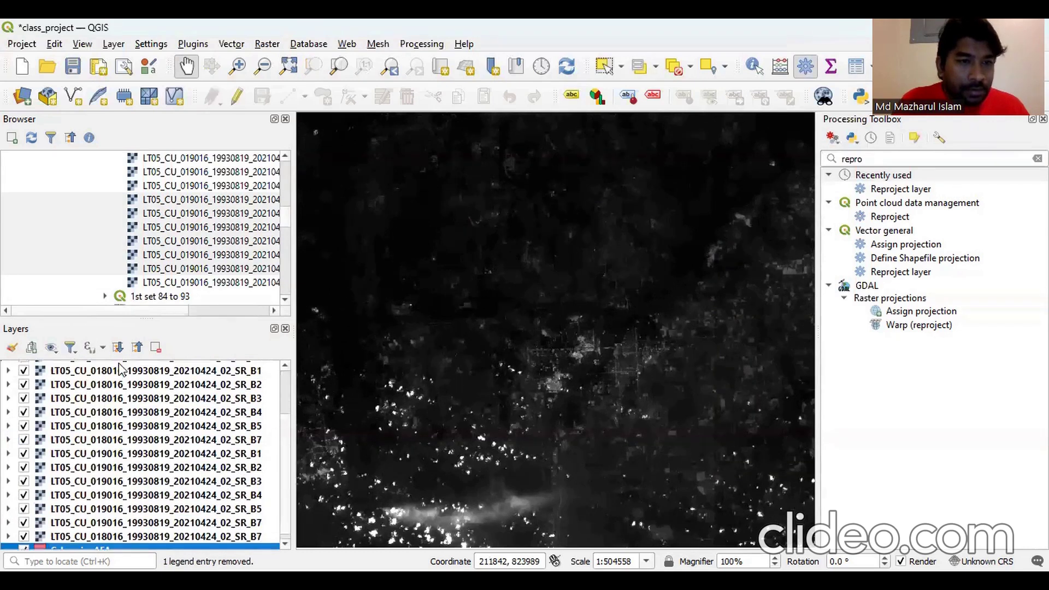
{"action": "scroll", "coordinate": [120, 368], "scroll_direction": "up", "scroll_amount": 1}
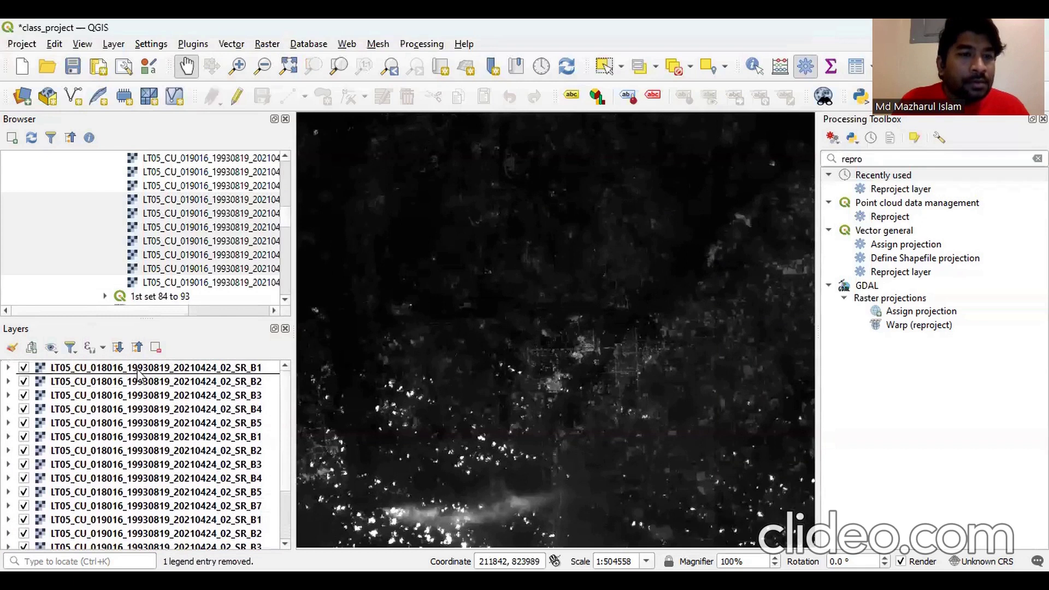
{"action": "scroll", "coordinate": [280, 432], "scroll_direction": "down", "scroll_amount": 1}
{"action": "scroll", "coordinate": [280, 421], "scroll_direction": "up", "scroll_amount": 1}
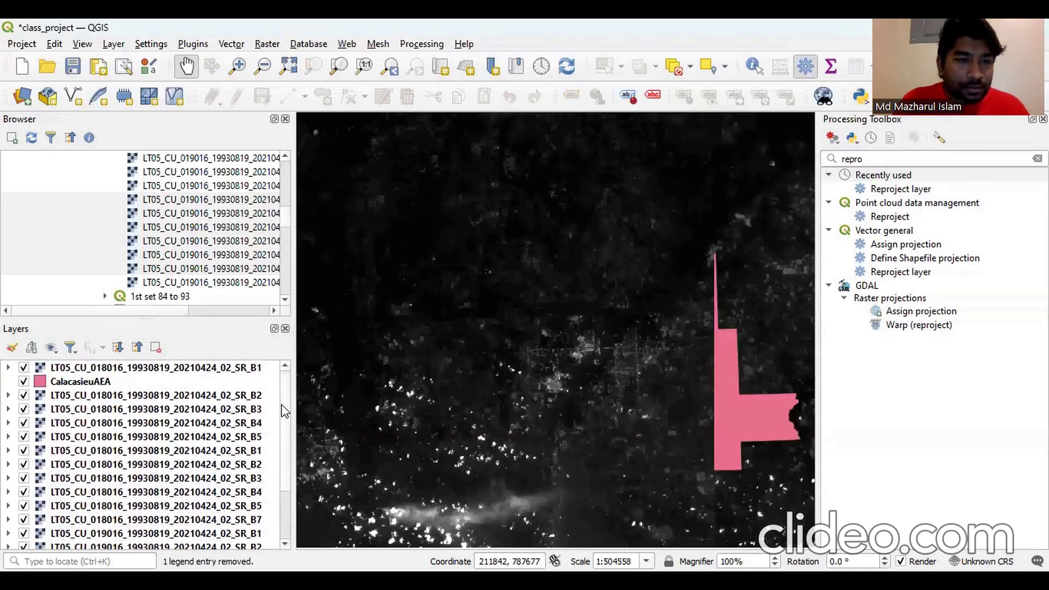
{"action": "left_click", "coordinate": [87, 382]}
{"action": "mouse_move", "coordinate": [90, 367]}
{"action": "left_mouse_down"}
{"action": "mouse_move", "coordinate": [117, 379]}
{"action": "mouse_move", "coordinate": [116, 399]}
{"action": "left_mouse_up"}
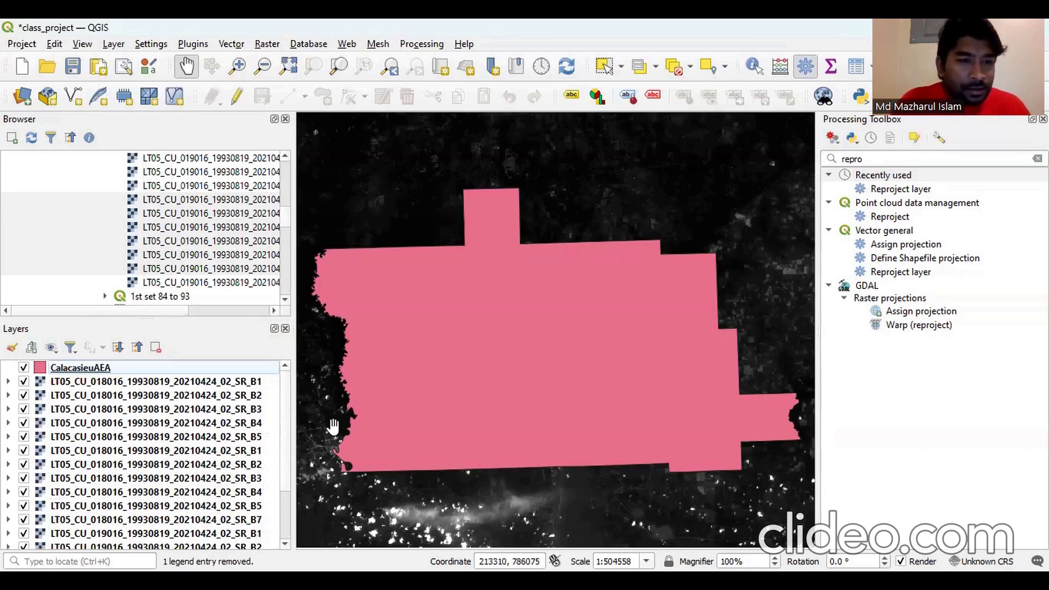
- Check the assigned coordinate reference systems of the CalacasieuAEA layer and the first LT05_CU_018016 SR_B1 layer in their properties
{"action": "right_click", "coordinate": [111, 367]}
{"action": "left_click", "coordinate": [145, 375]}
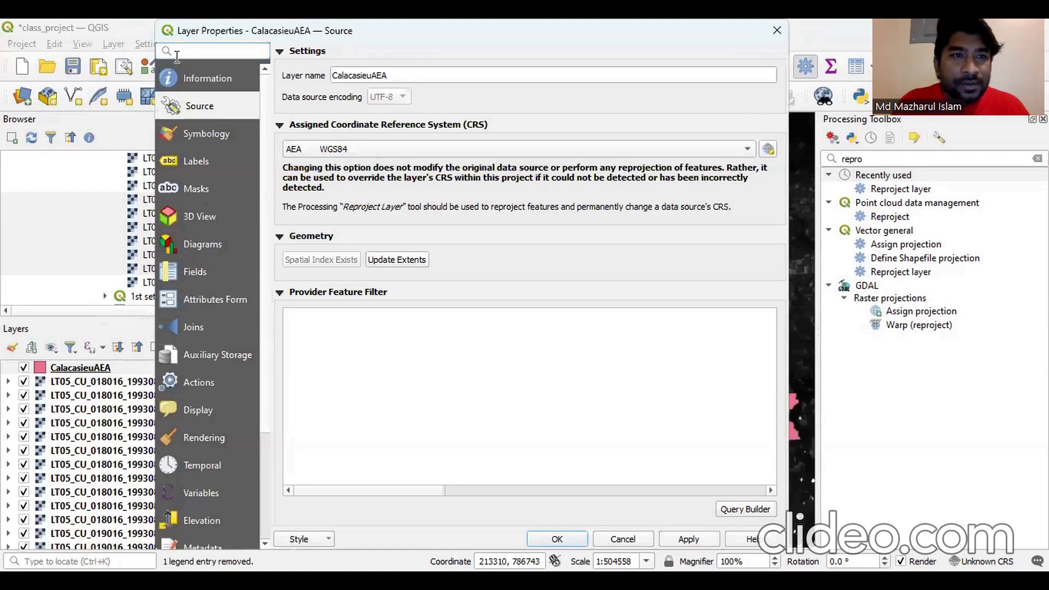
{"action": "left_click_drag", "start_coordinate": [177, 31], "coordinate": [183, 165]}
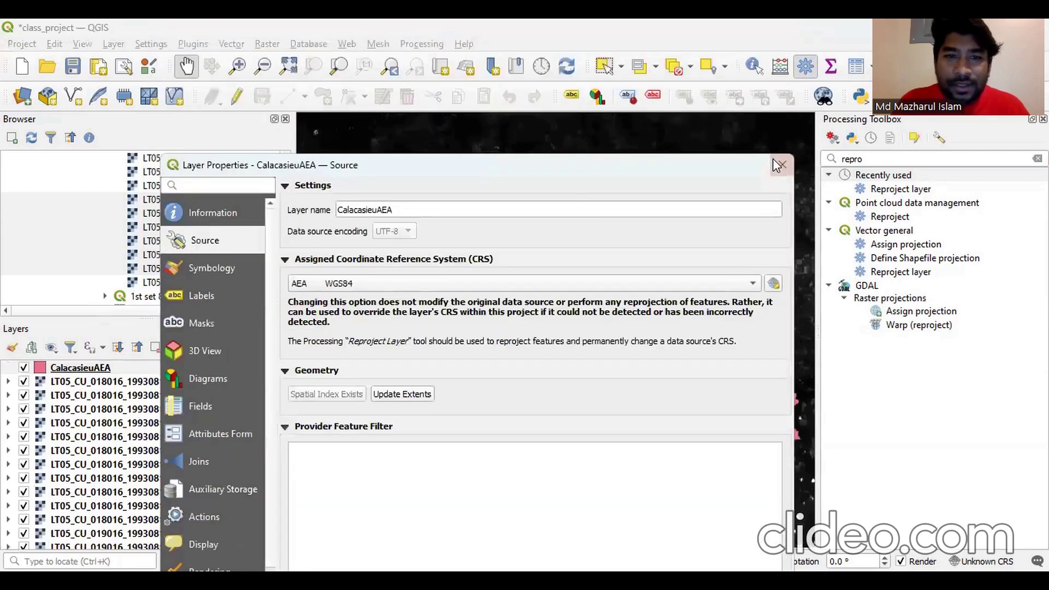
{"action": "left_click", "coordinate": [779, 164]}
{"action": "left_click", "coordinate": [102, 381]}
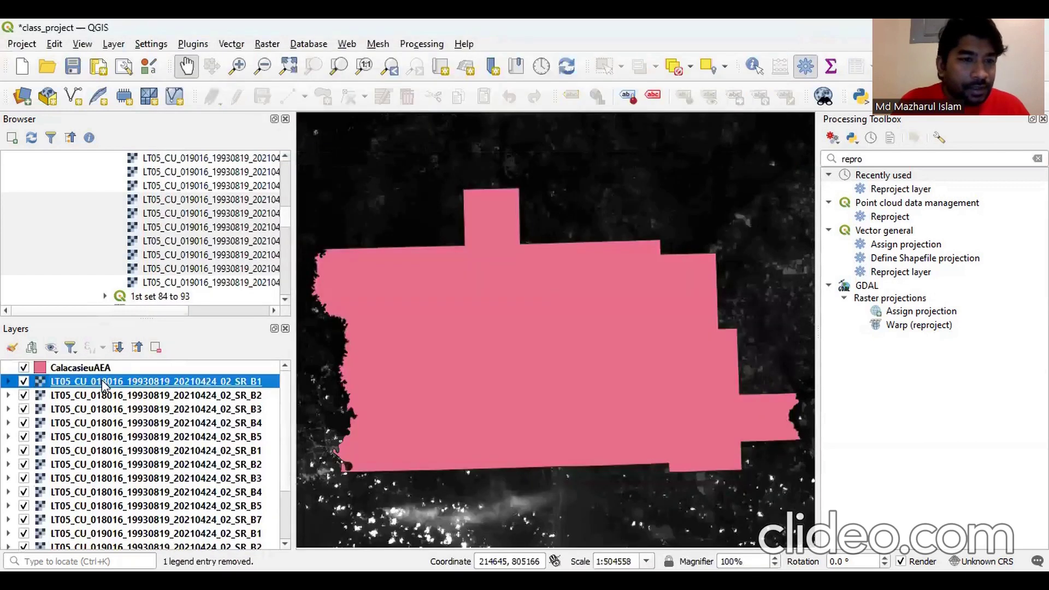
{"action": "right_click", "coordinate": [103, 381]}
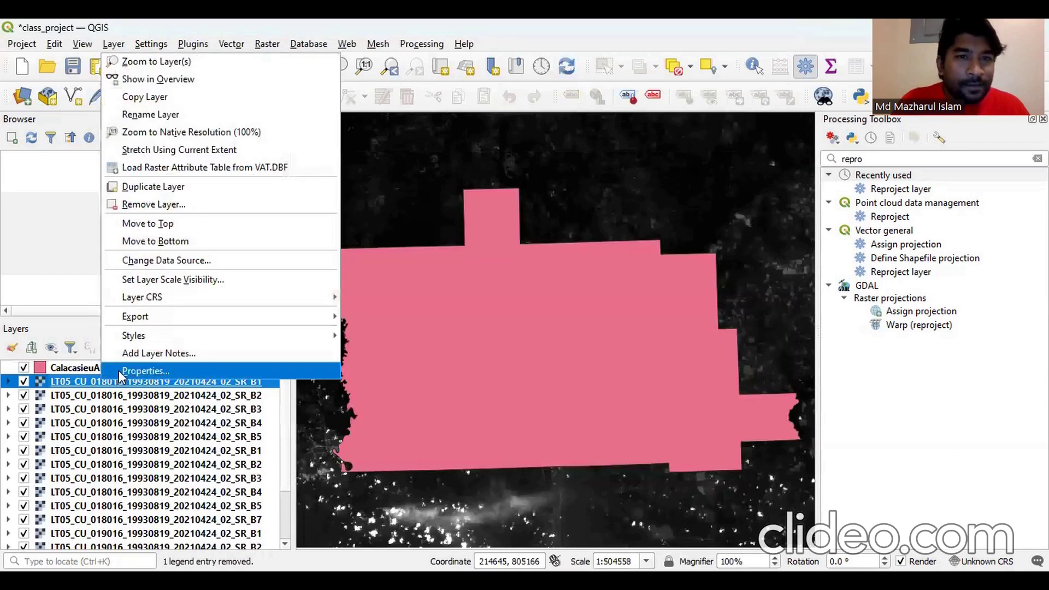
{"action": "left_click", "coordinate": [118, 373]}
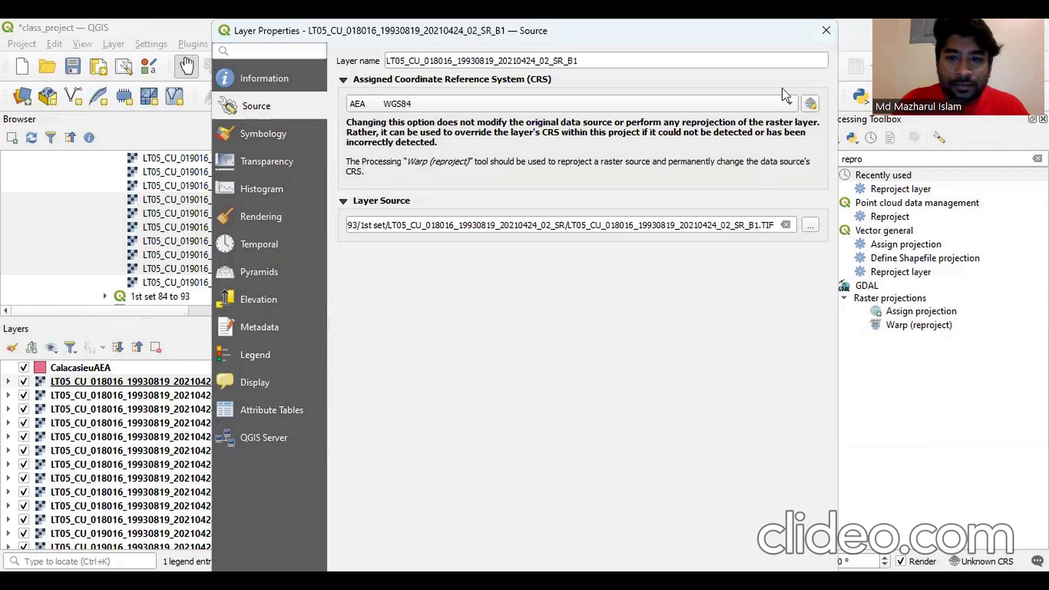
{"action": "left_click", "coordinate": [826, 30]}
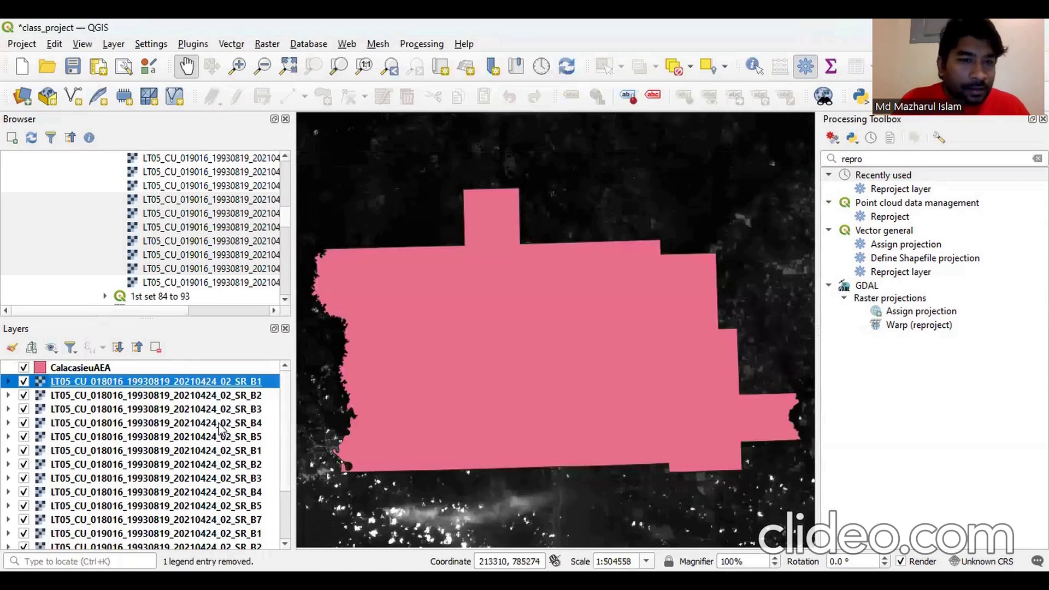
- Search the processing tools for CLIP and open Clip raster by mask layer as a batch process
{"action": "left_click", "coordinate": [968, 158]}
{"action": "key", "text": "ctrl+a"}
{"action": "key", "text": "BackSpace"}
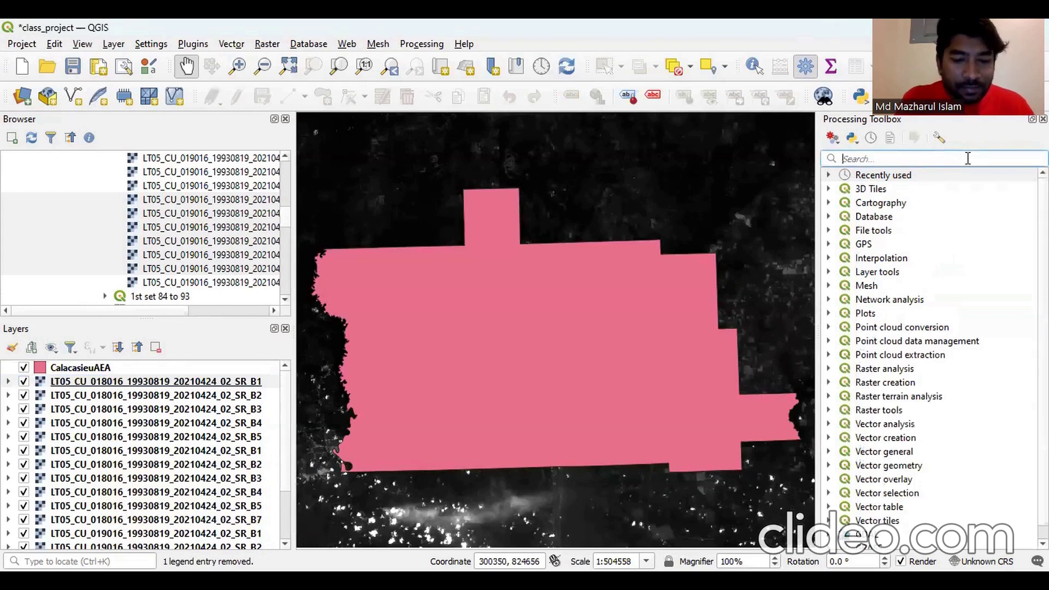
{"action": "type", "text": "CLIP"}
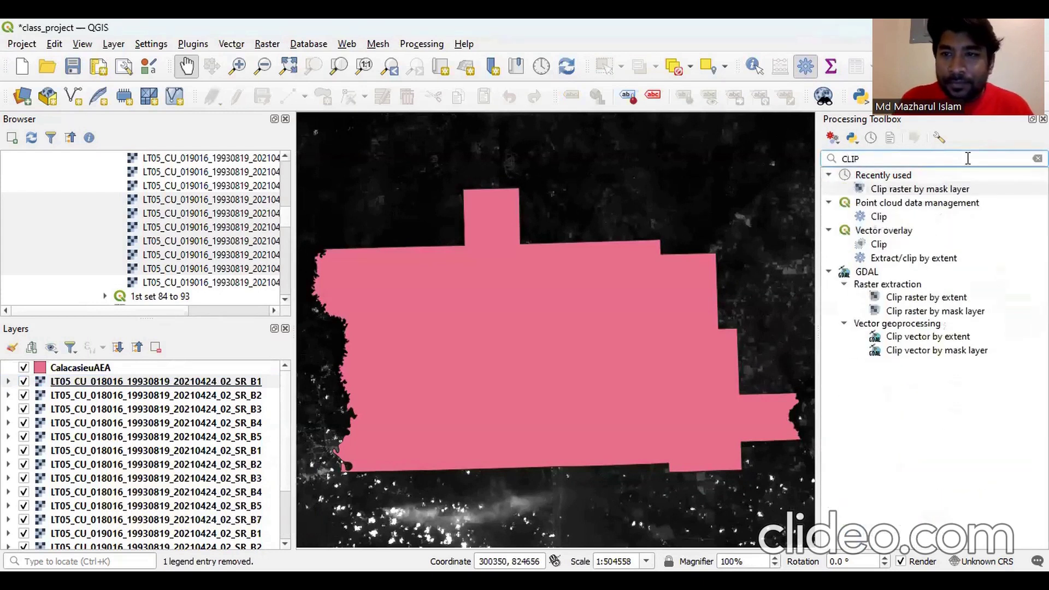
{"action": "left_click", "coordinate": [951, 191]}
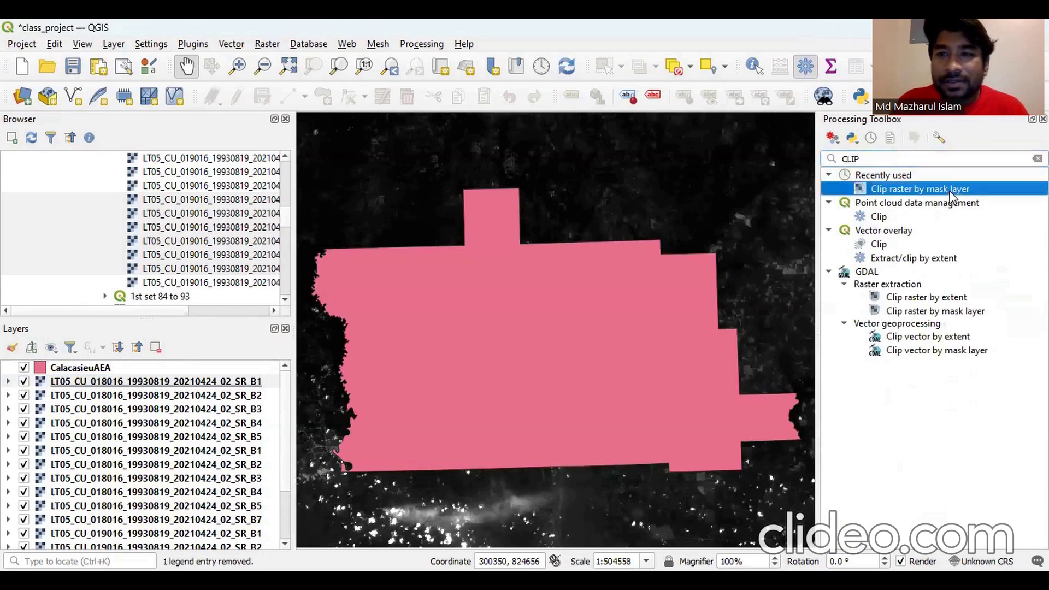
{"action": "double_click", "coordinate": [952, 191]}
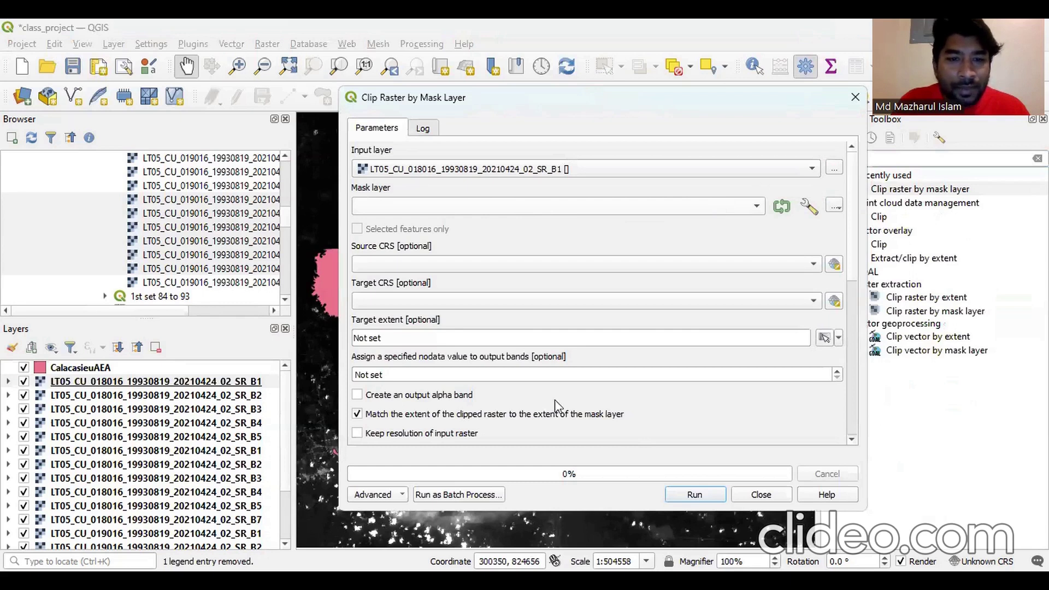
{"action": "left_click", "coordinate": [437, 498]}
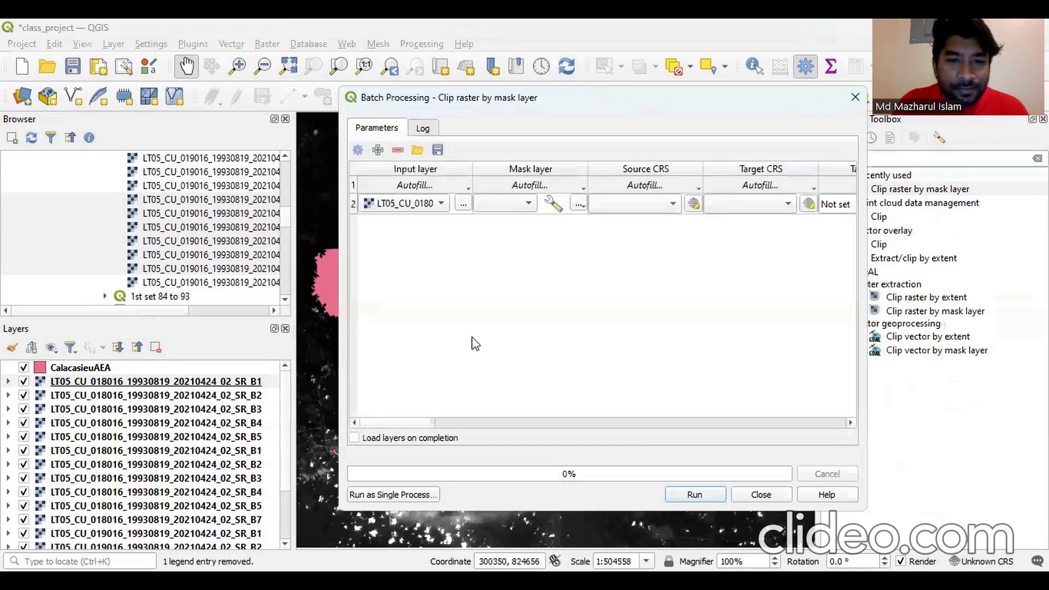
- Widen the input layer column and fill the batch rows with LT05_CU_018016_19930819 bands SR_B1, SR_B2 and SR_B3
{"action": "left_click_drag", "start_coordinate": [472, 162], "coordinate": [617, 174]}
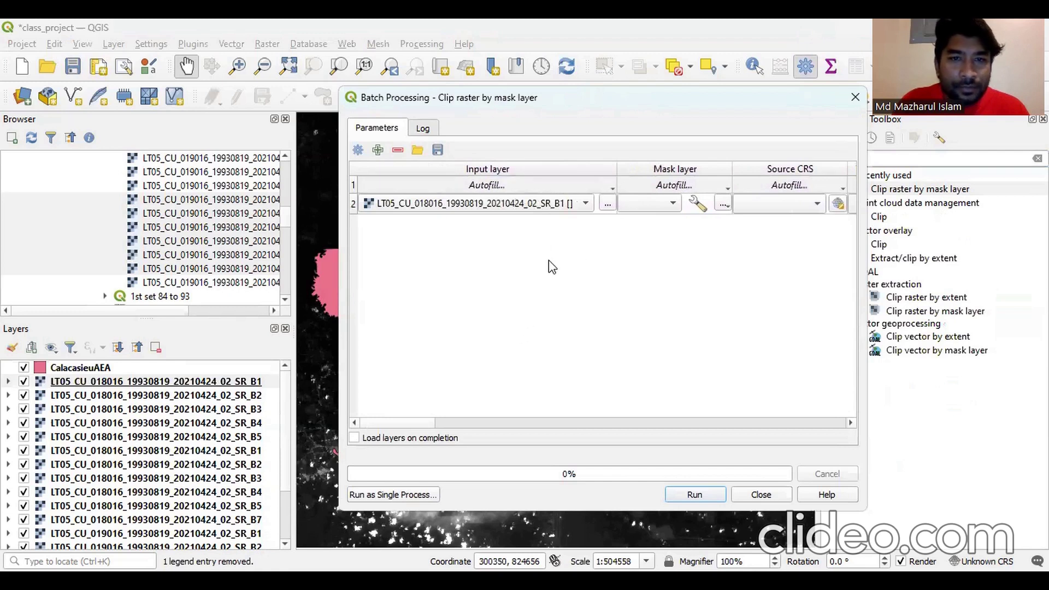
{"action": "left_click", "coordinate": [583, 204]}
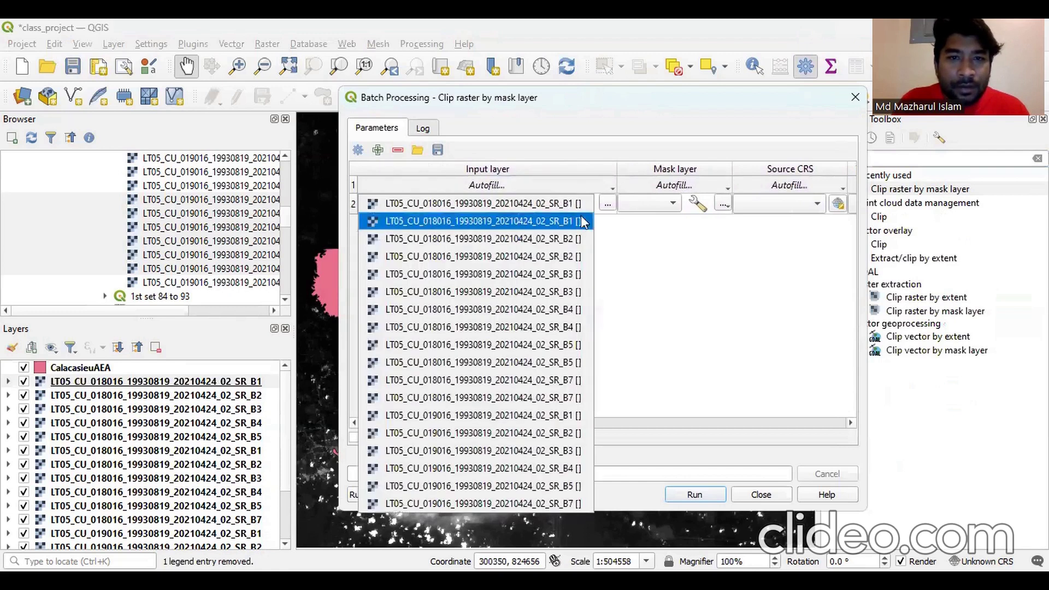
{"action": "left_click", "coordinate": [549, 202]}
{"action": "left_click", "coordinate": [377, 150]}
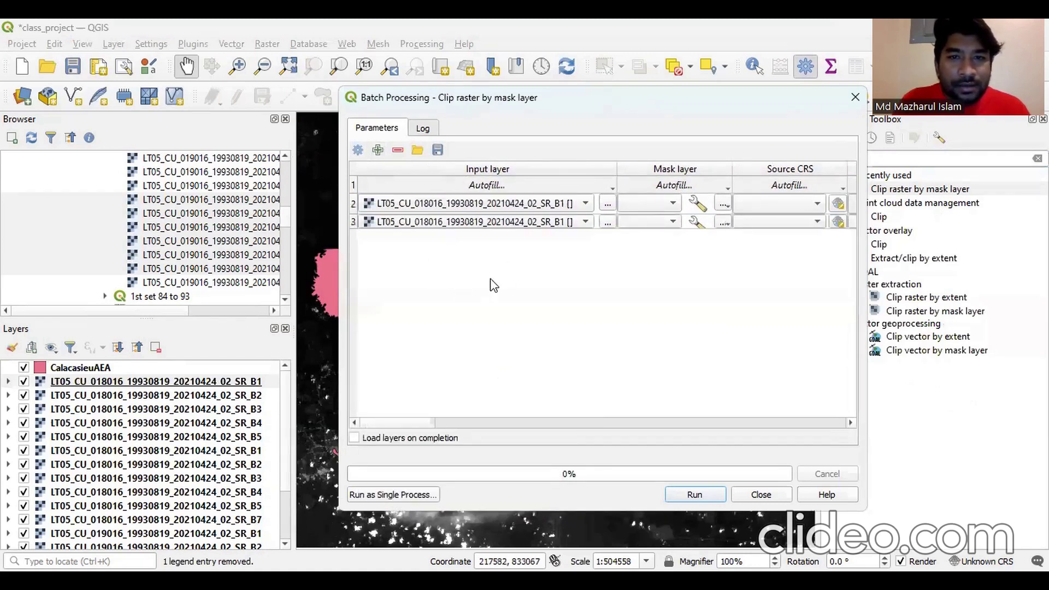
{"action": "left_click", "coordinate": [584, 224]}
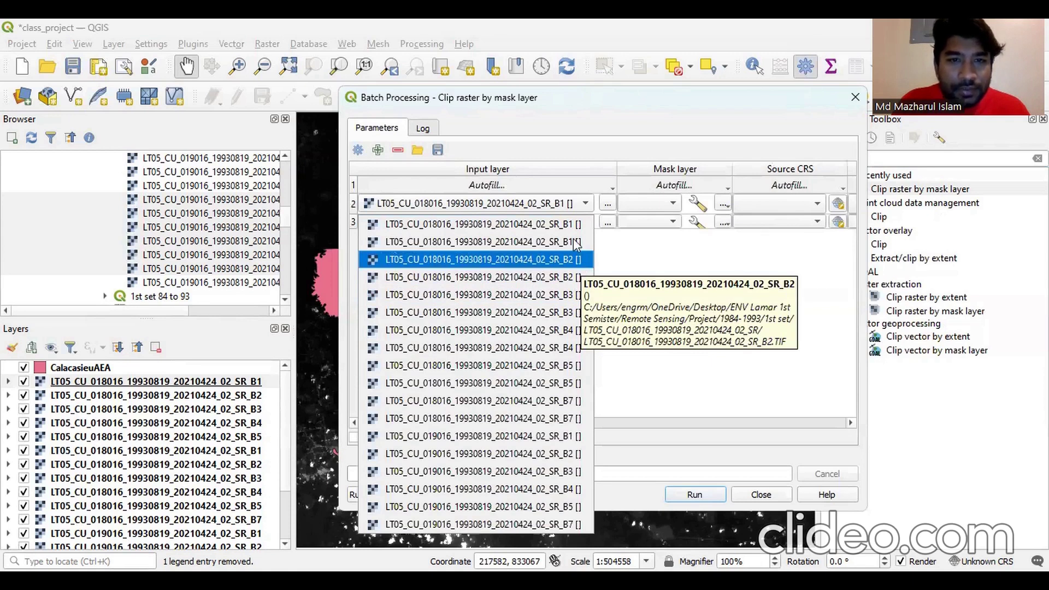
{"action": "left_click", "coordinate": [579, 260]}
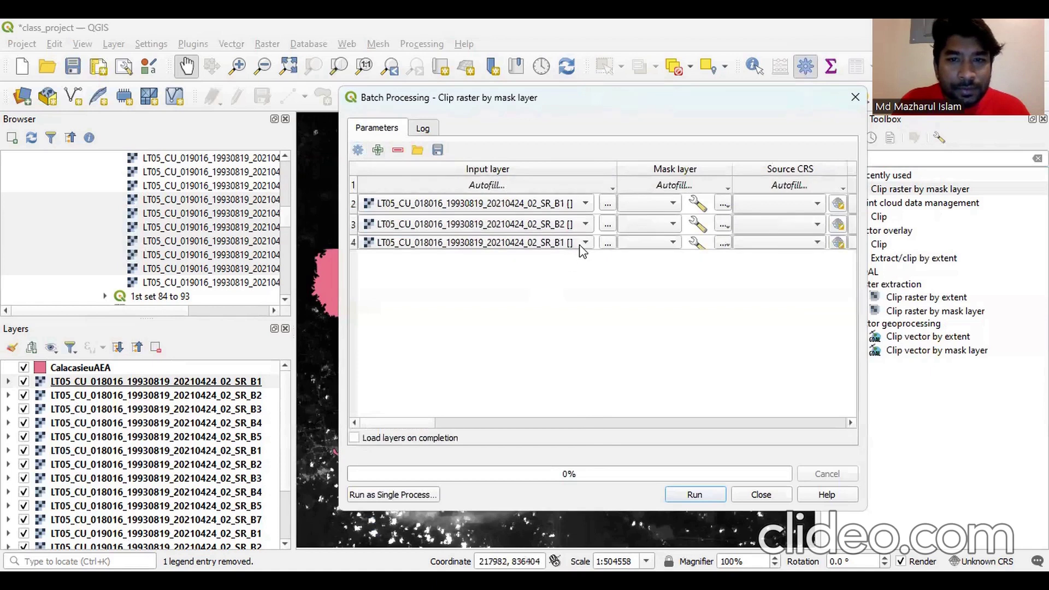
{"action": "left_click", "coordinate": [580, 243]}
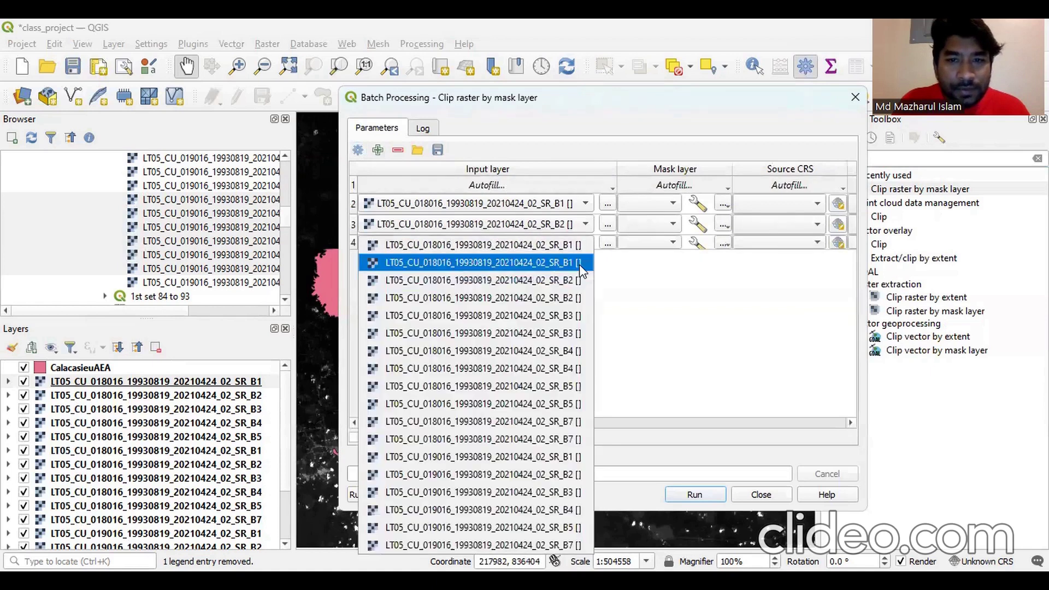
{"action": "left_click", "coordinate": [572, 315]}
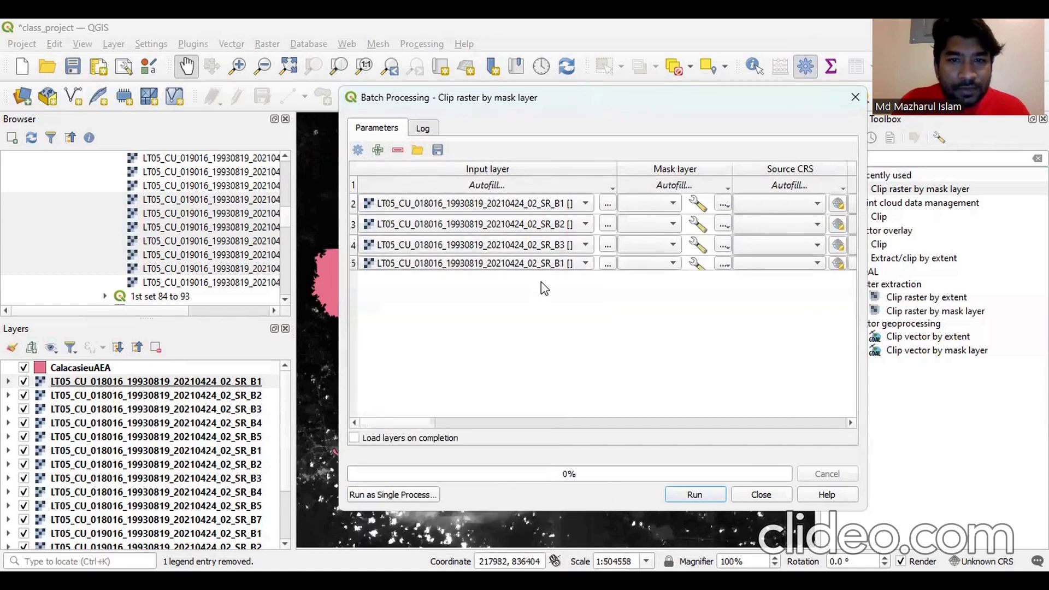
- Set the last three batch rows' input layers to the B4, B5 and B7 bands of LT05_CU_018016_19930819_20210424_02_SR, adding rows as needed
{"action": "left_click", "coordinate": [584, 263]}
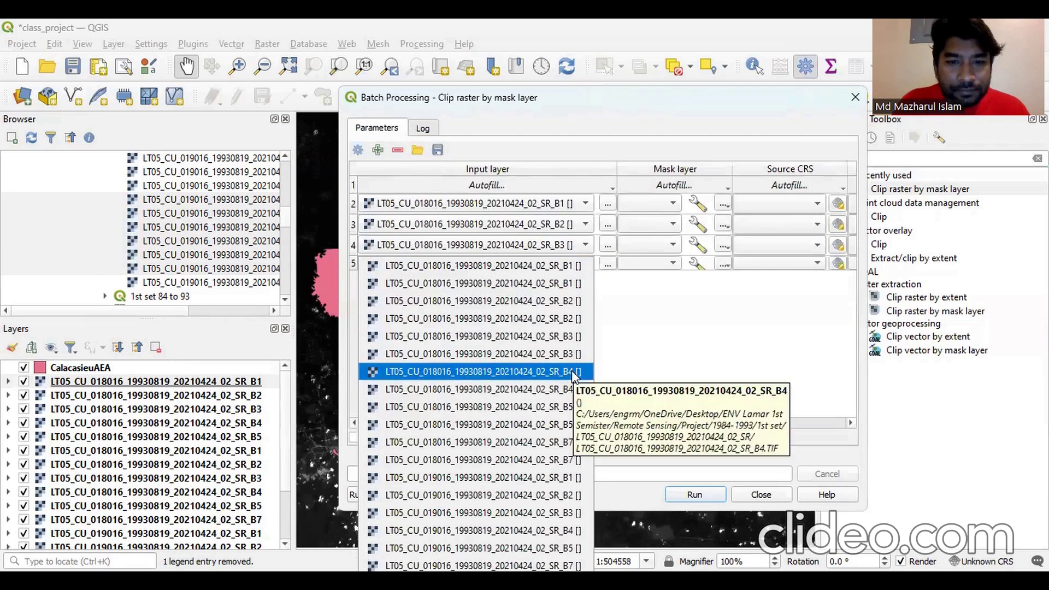
{"action": "left_click", "coordinate": [571, 370]}
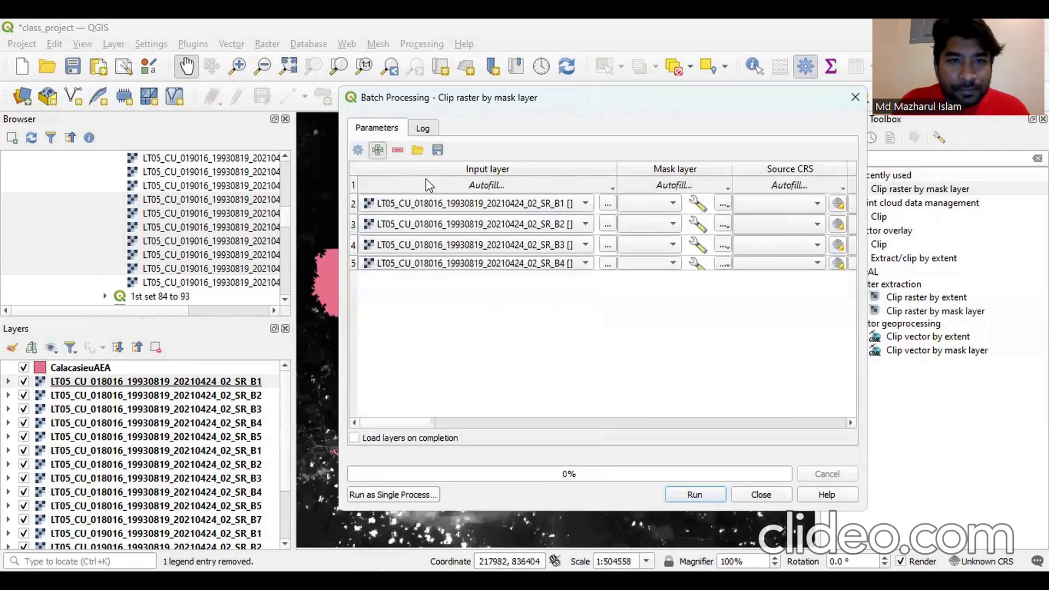
{"action": "left_click", "coordinate": [585, 285]}
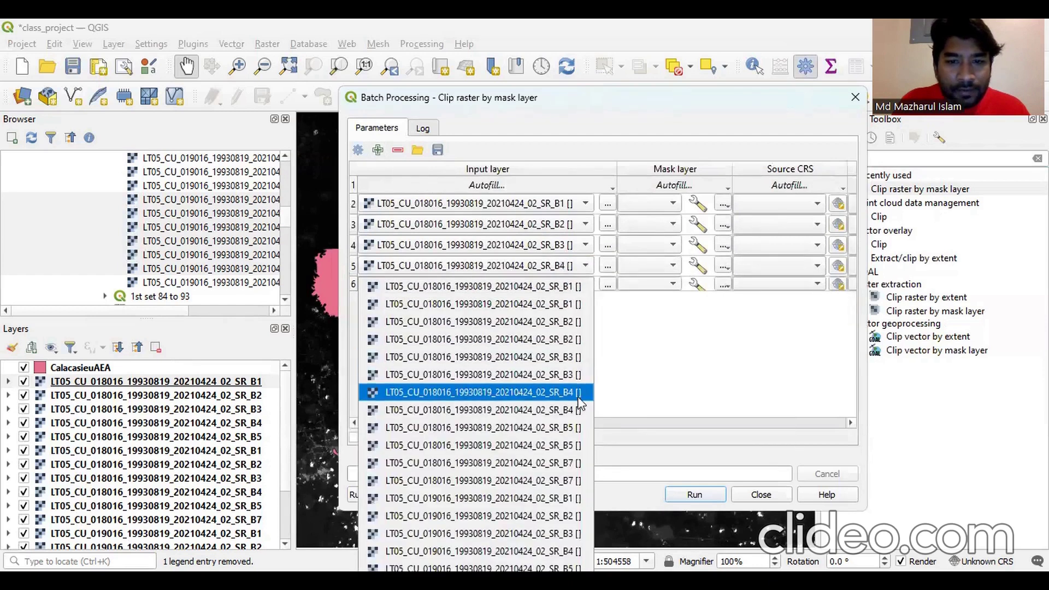
{"action": "left_click", "coordinate": [571, 430]}
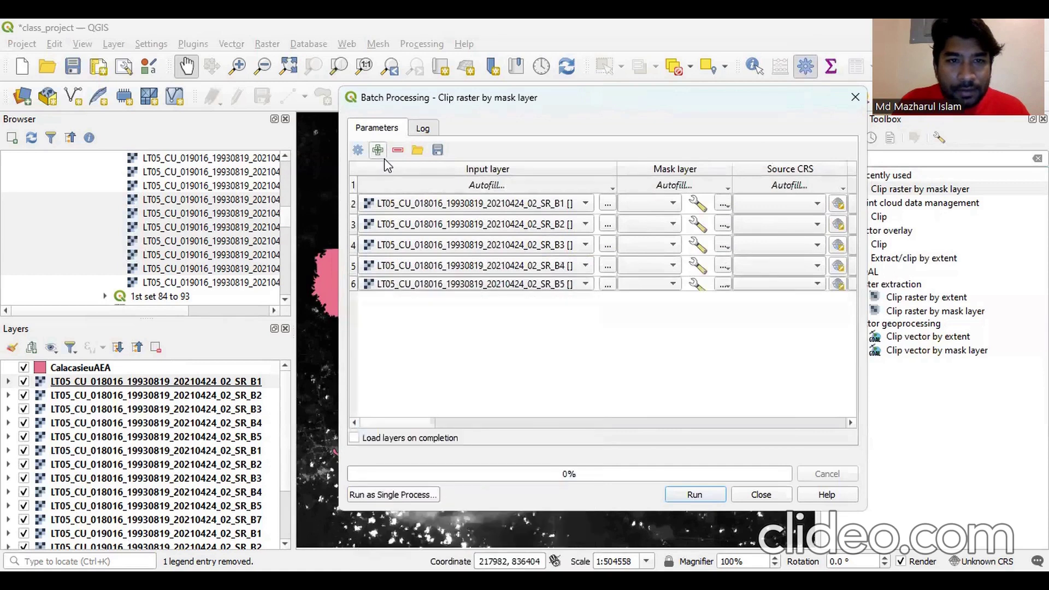
{"action": "left_click", "coordinate": [588, 302]}
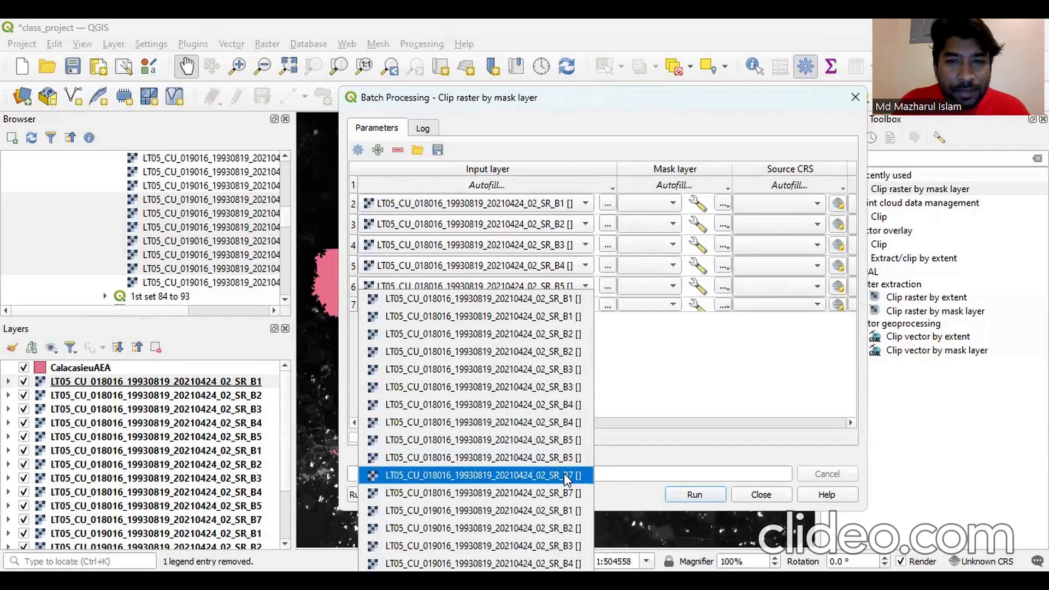
{"action": "left_click", "coordinate": [564, 474]}
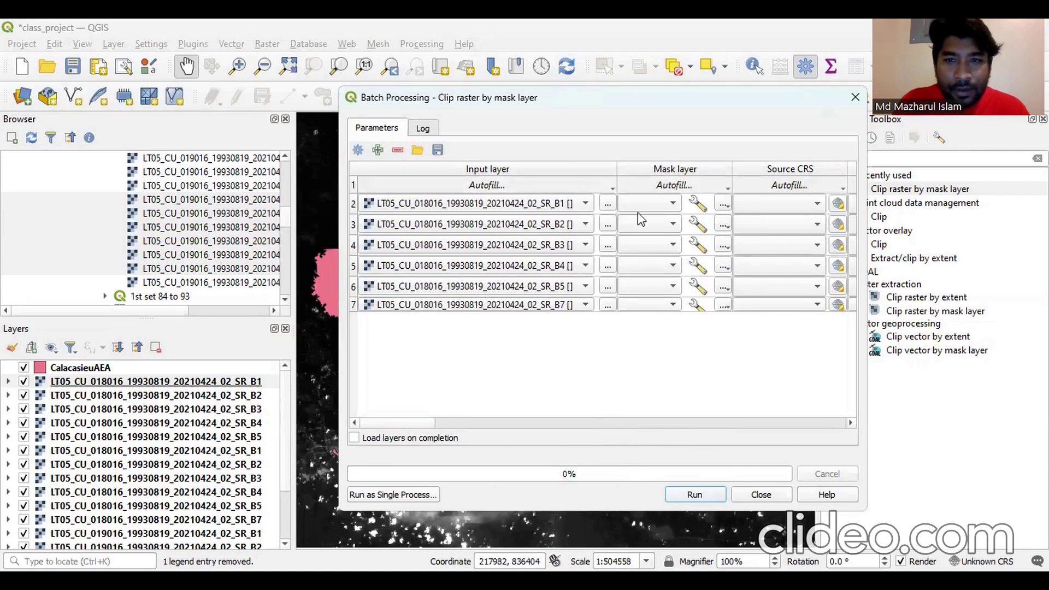
- Assign the CalacasieuAEA layer as the mask layer for all six input bands
{"action": "left_click", "coordinate": [662, 207]}
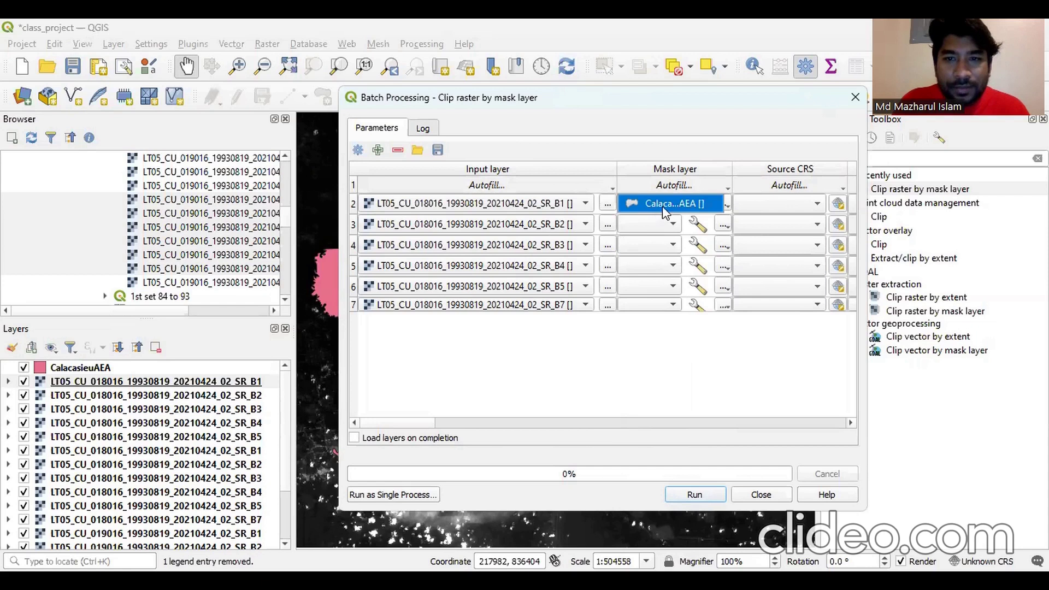
{"action": "left_click", "coordinate": [662, 207]}
{"action": "left_click", "coordinate": [662, 222]}
{"action": "left_click", "coordinate": [662, 227]}
{"action": "left_click", "coordinate": [662, 243]}
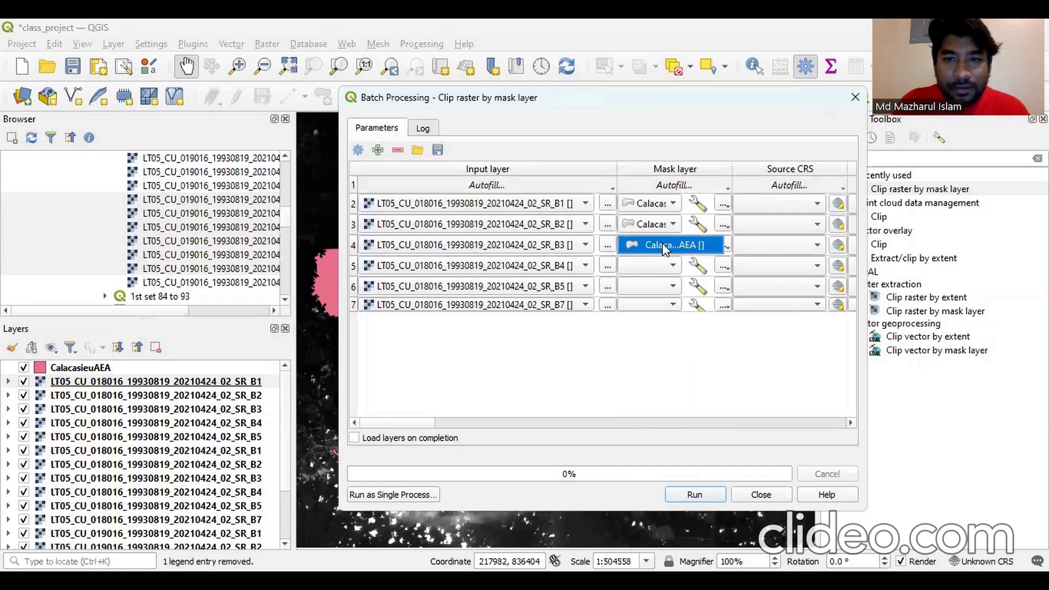
{"action": "left_click", "coordinate": [663, 270]}
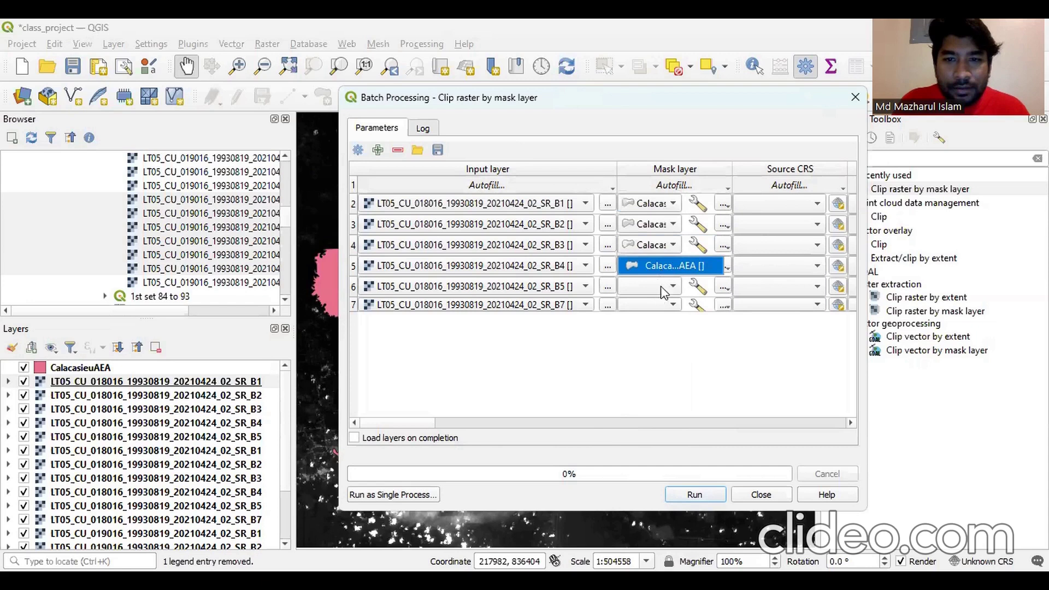
{"action": "left_click", "coordinate": [664, 271]}
{"action": "left_click", "coordinate": [663, 272]}
{"action": "left_click", "coordinate": [664, 305]}
{"action": "left_click", "coordinate": [663, 305]}
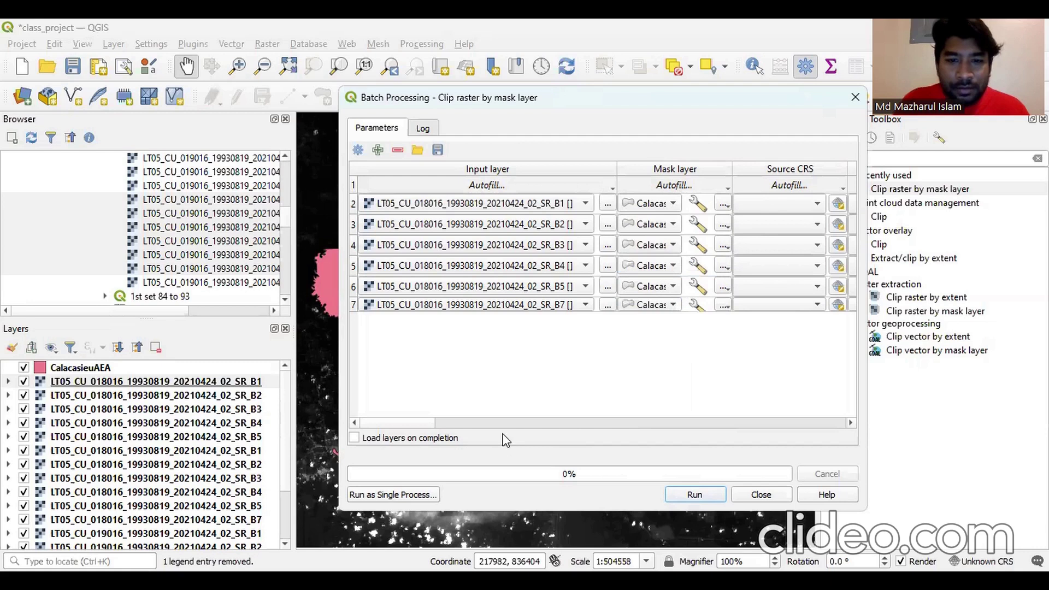
- Set matching the clipped raster's extent to the mask layer's extent to No for all six rows
{"action": "left_click", "coordinate": [585, 424]}
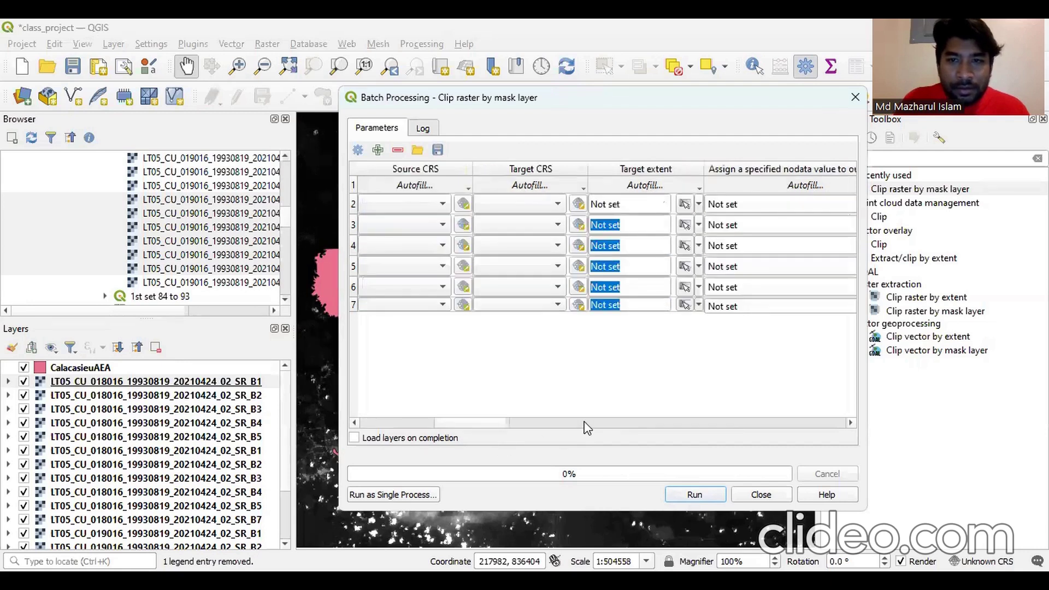
{"action": "left_click", "coordinate": [622, 422]}
{"action": "left_click", "coordinate": [649, 423]}
{"action": "left_click", "coordinate": [666, 423]}
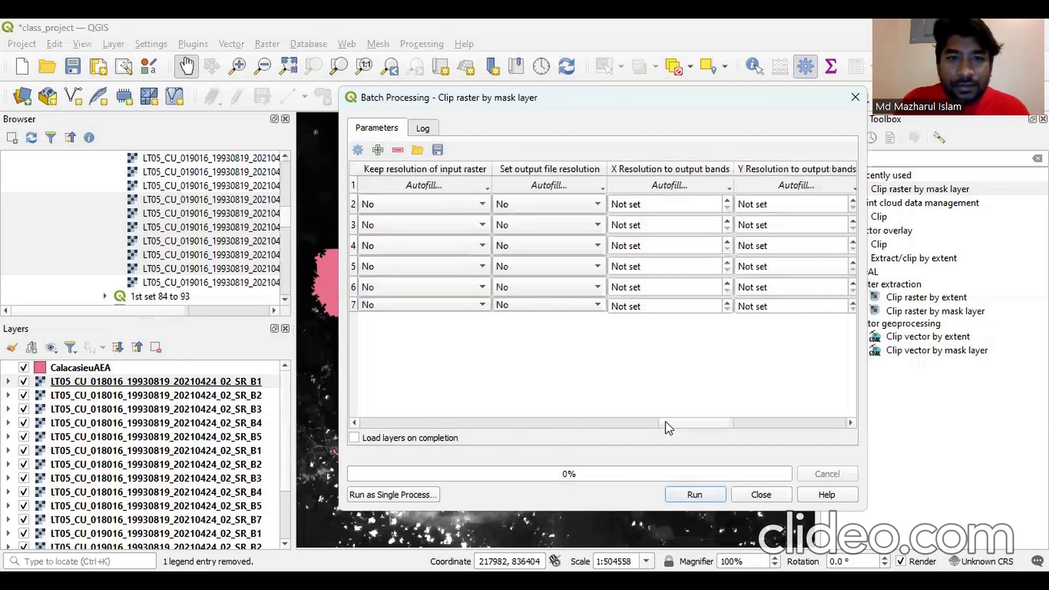
{"action": "left_click_drag", "start_coordinate": [710, 424], "coordinate": [628, 427]}
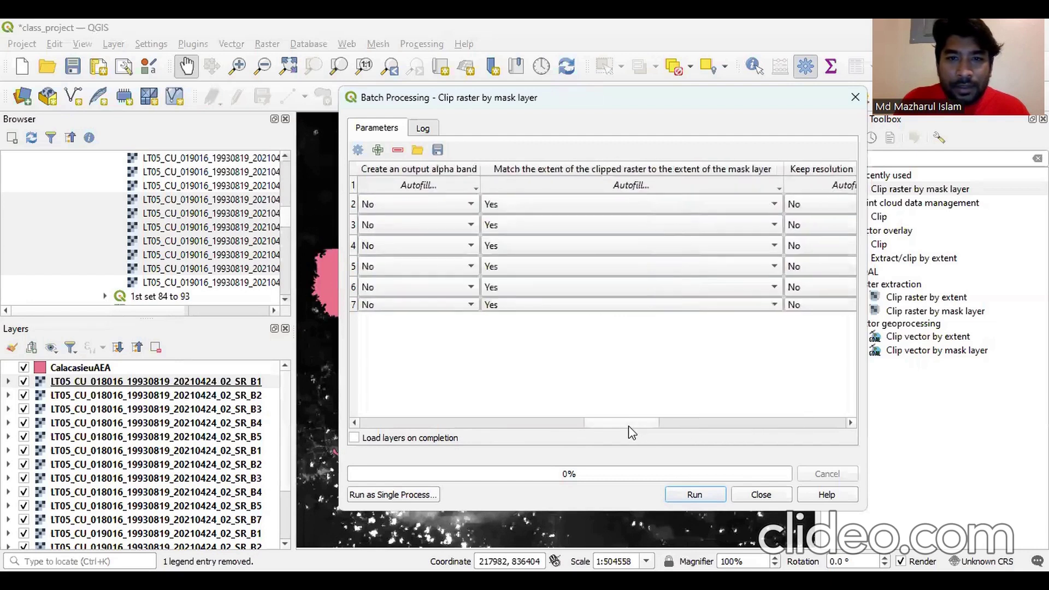
{"action": "left_click", "coordinate": [548, 201]}
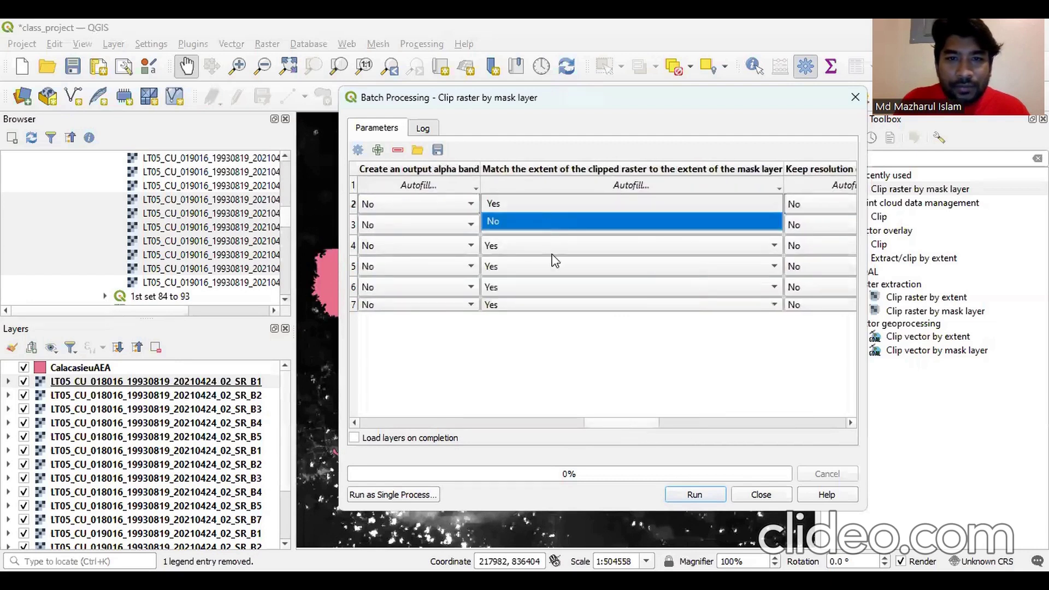
{"action": "left_click", "coordinate": [550, 289]}
{"action": "left_click", "coordinate": [550, 288]}
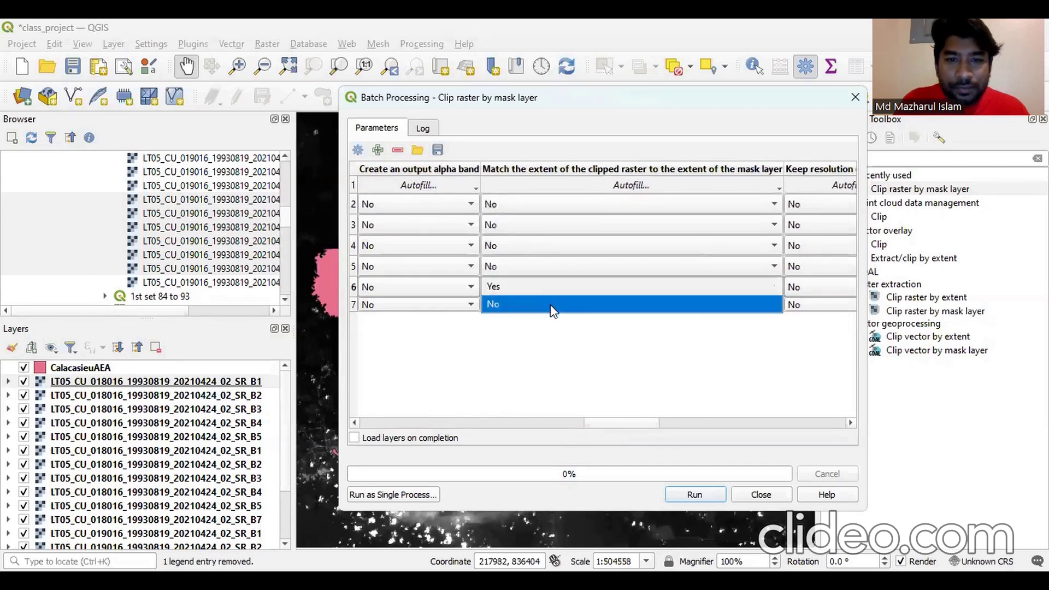
{"action": "left_click", "coordinate": [550, 305]}
{"action": "left_click", "coordinate": [550, 305]}
- For the first row's clipped output, create a folder named Calcasieu-Clip (Project) inside the Project folder and open it
{"action": "left_click_drag", "start_coordinate": [599, 422], "coordinate": [819, 423]}
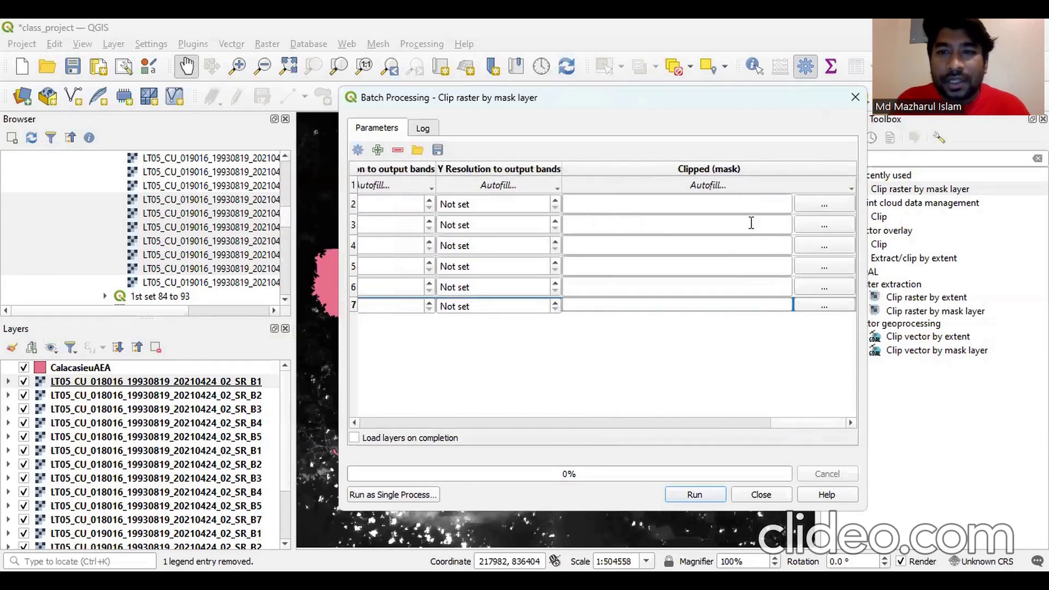
{"action": "left_click", "coordinate": [822, 207]}
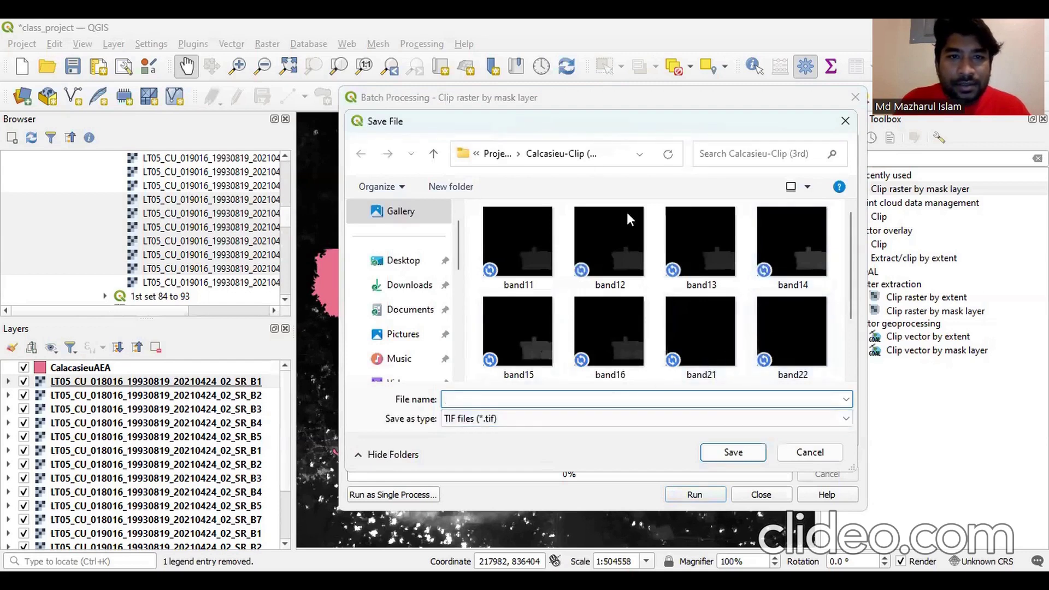
{"action": "left_click", "coordinate": [386, 211]}
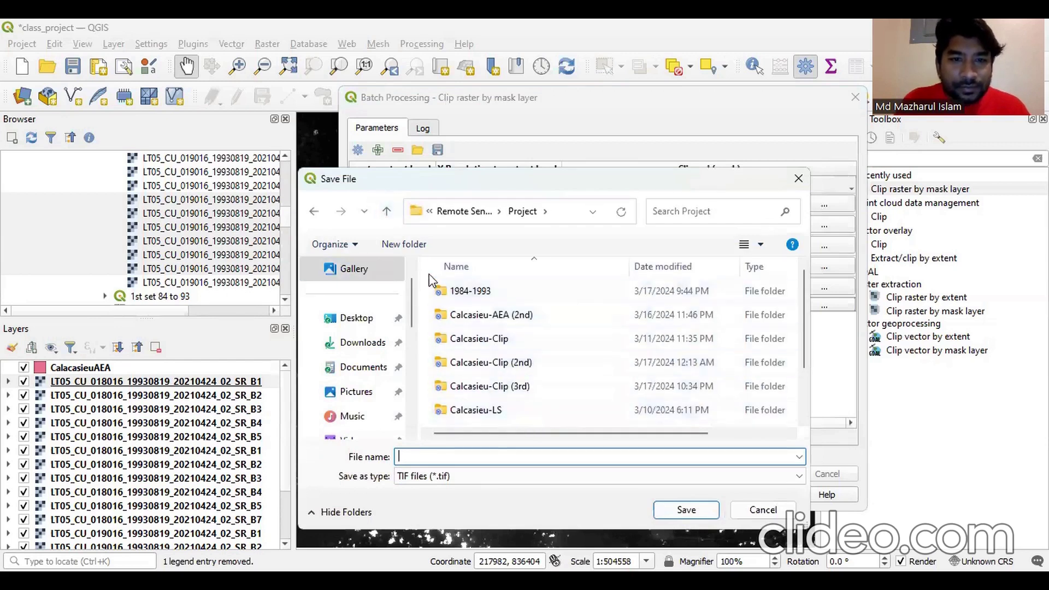
{"action": "left_click", "coordinate": [411, 244]}
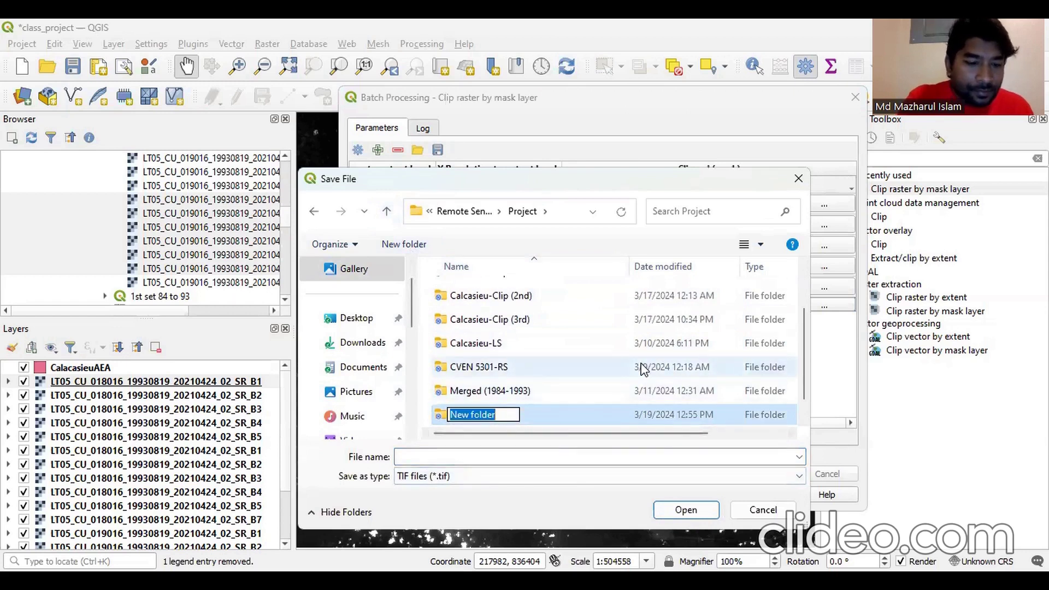
{"action": "type", "text": "Cal"}
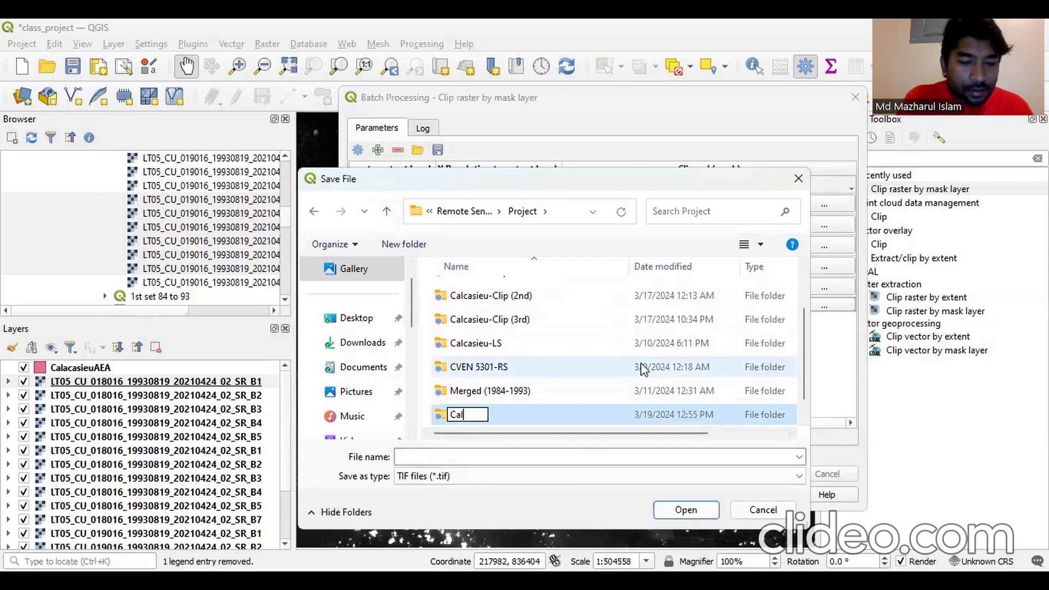
{"action": "type", "text": "casieu"}
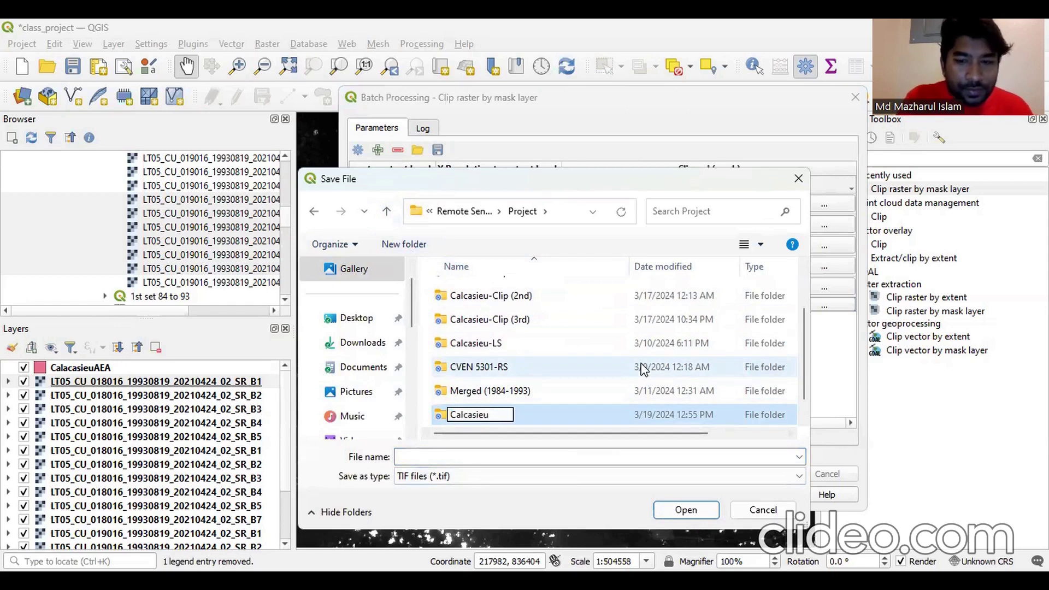
{"action": "type", "text": "-Clip"}
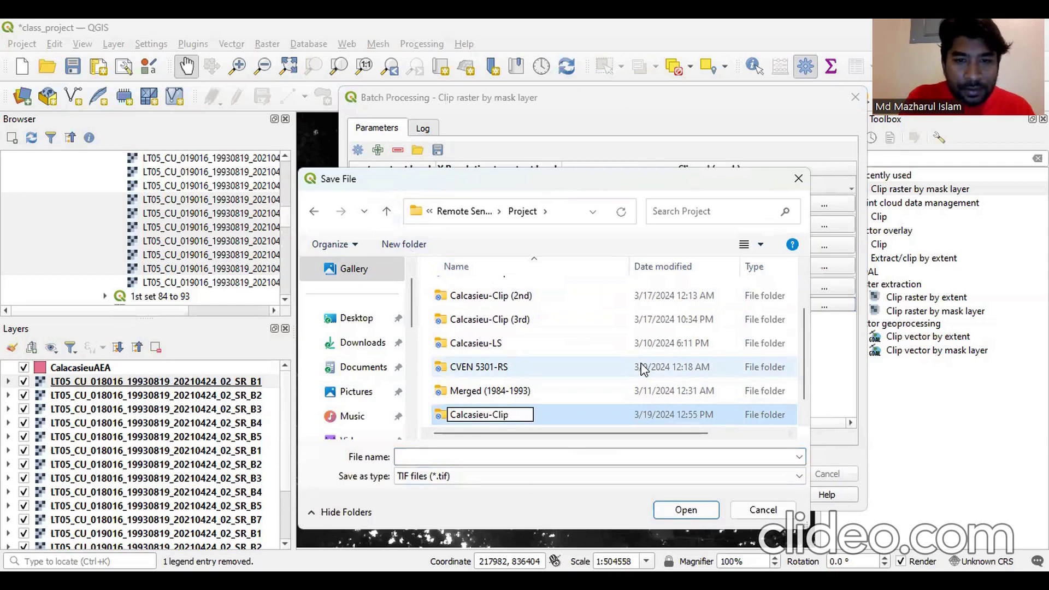
{"action": "type", "text": " ("}
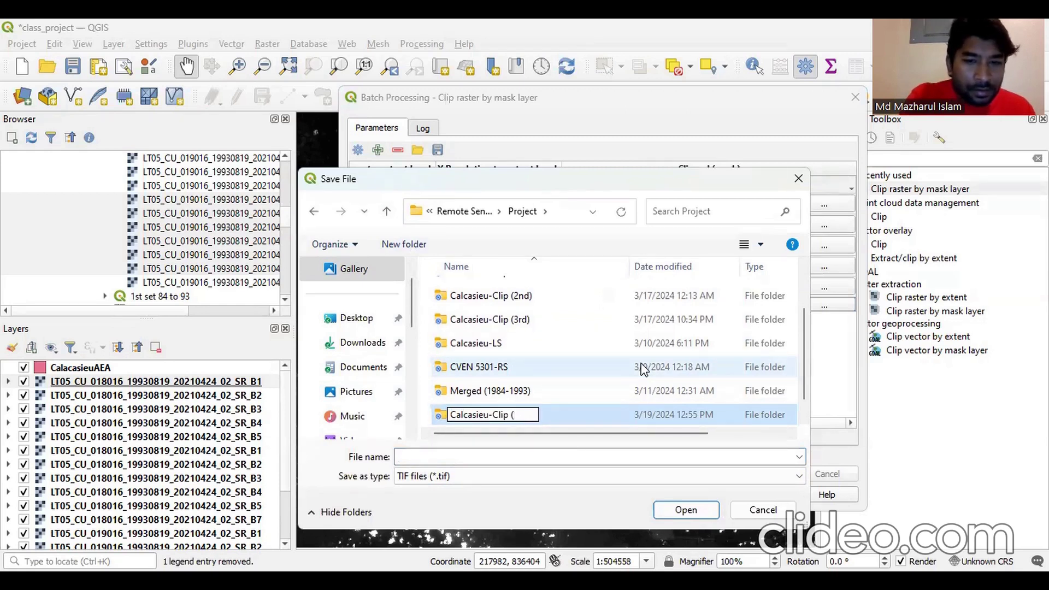
{"action": "type", "text": "Pr"}
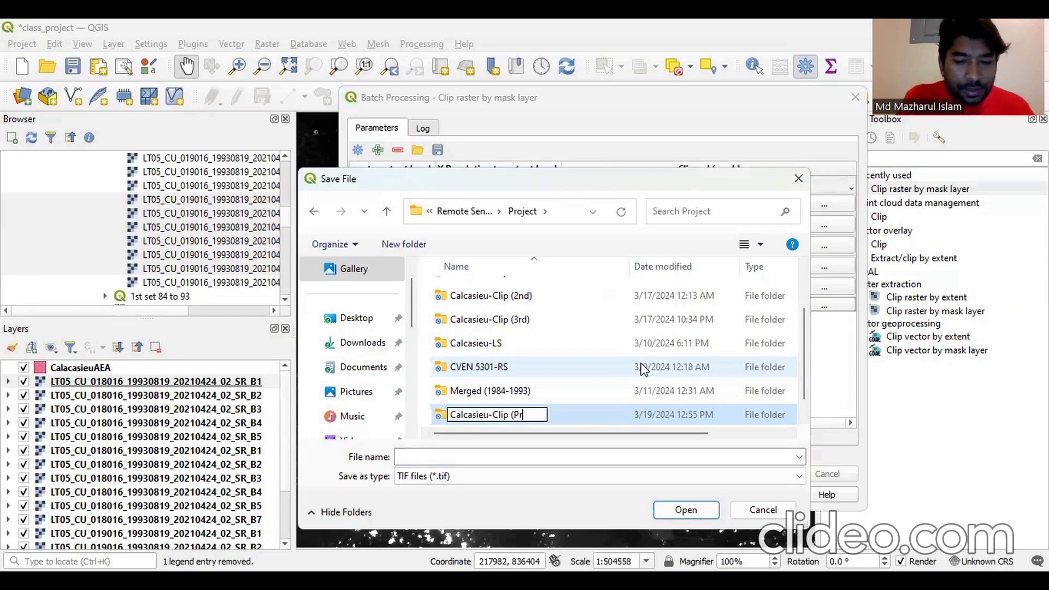
{"action": "type", "text": "oject)"}
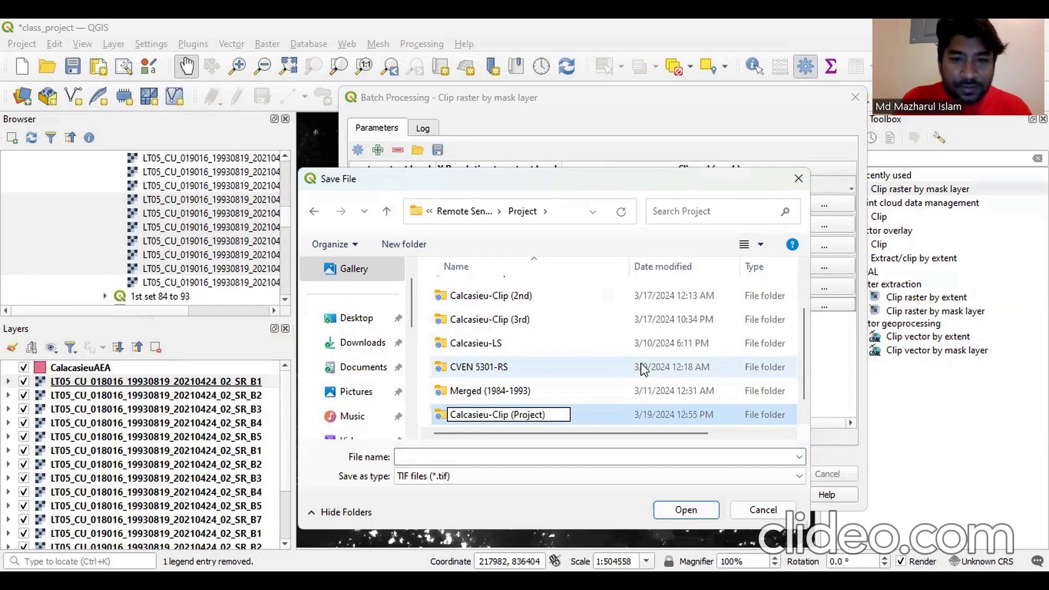
{"action": "double_click", "coordinate": [440, 419]}
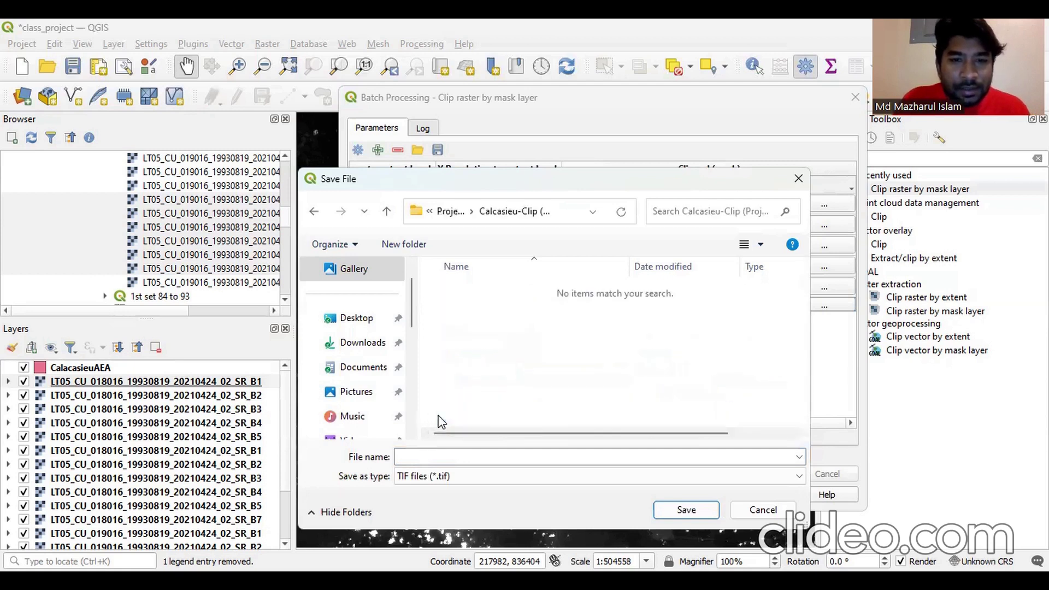
- Name the clipped outputs band1 with the Fill with numbers autofill mode, and run the batch clip
{"action": "left_click", "coordinate": [451, 460]}
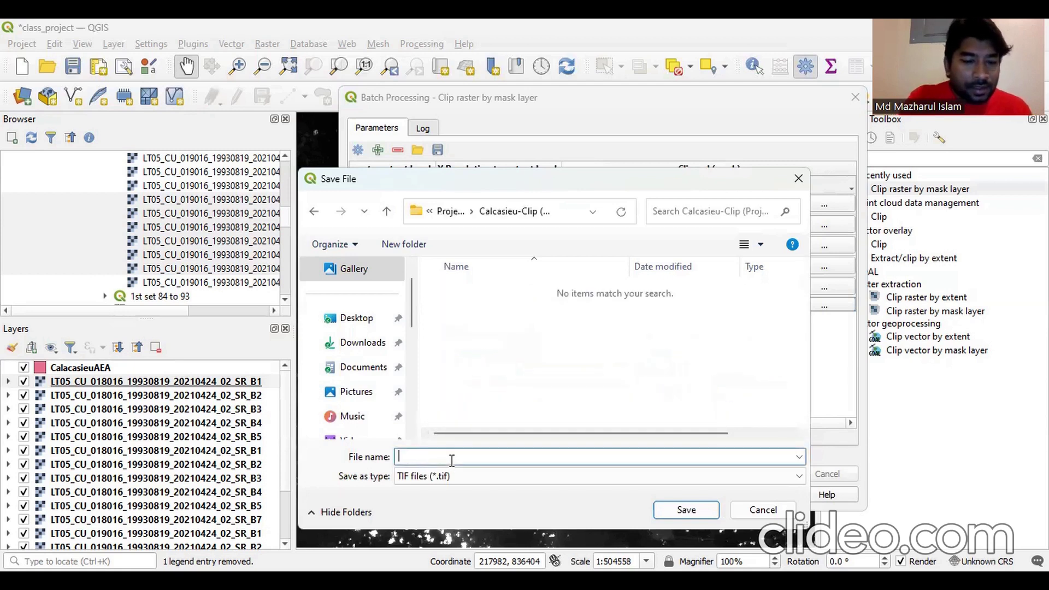
{"action": "type", "text": "band1"}
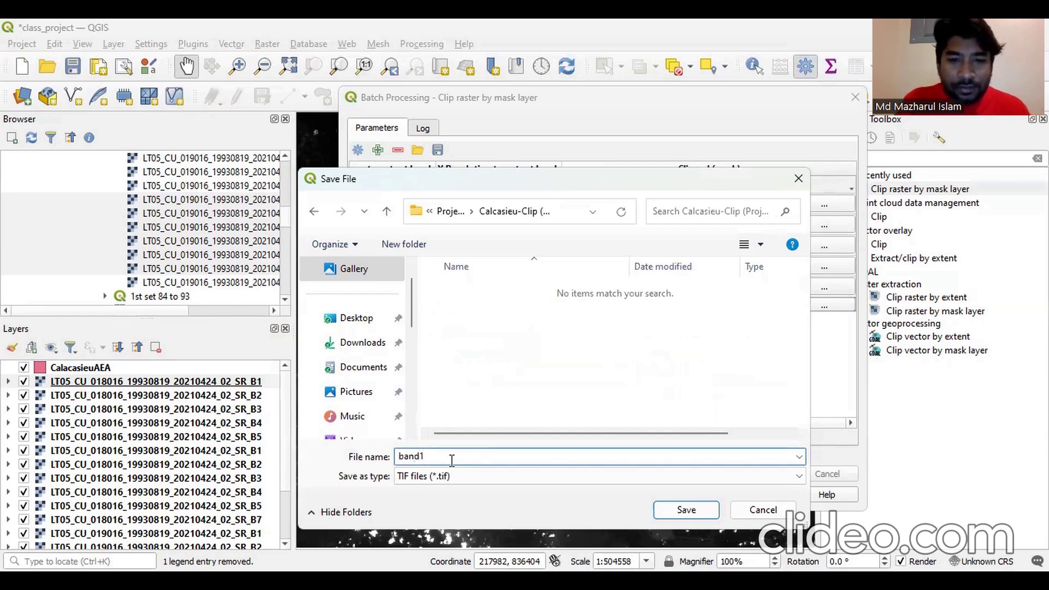
{"action": "left_click", "coordinate": [663, 514]}
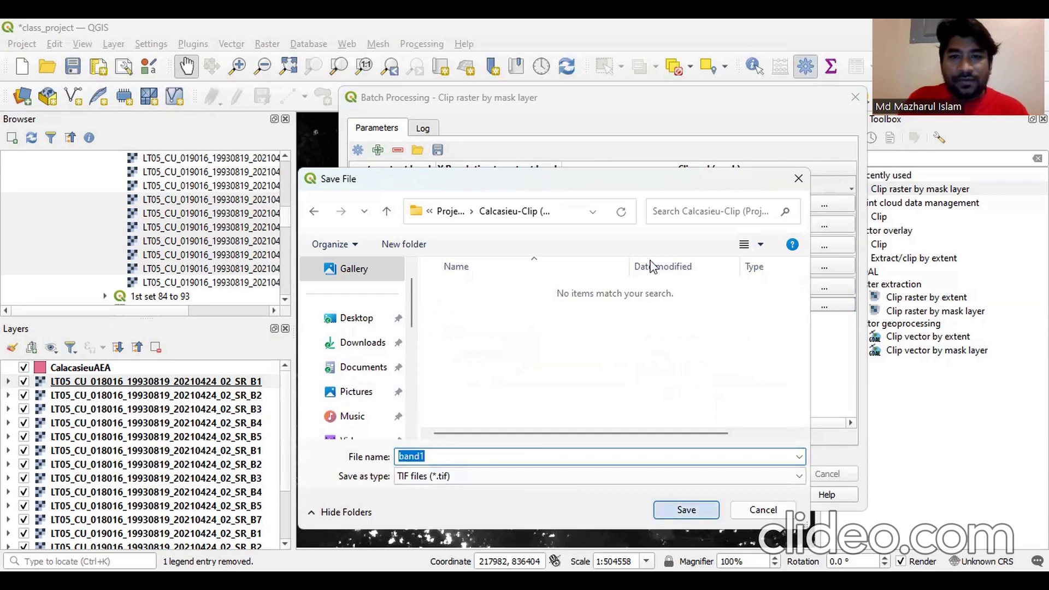
{"action": "left_click", "coordinate": [630, 272]}
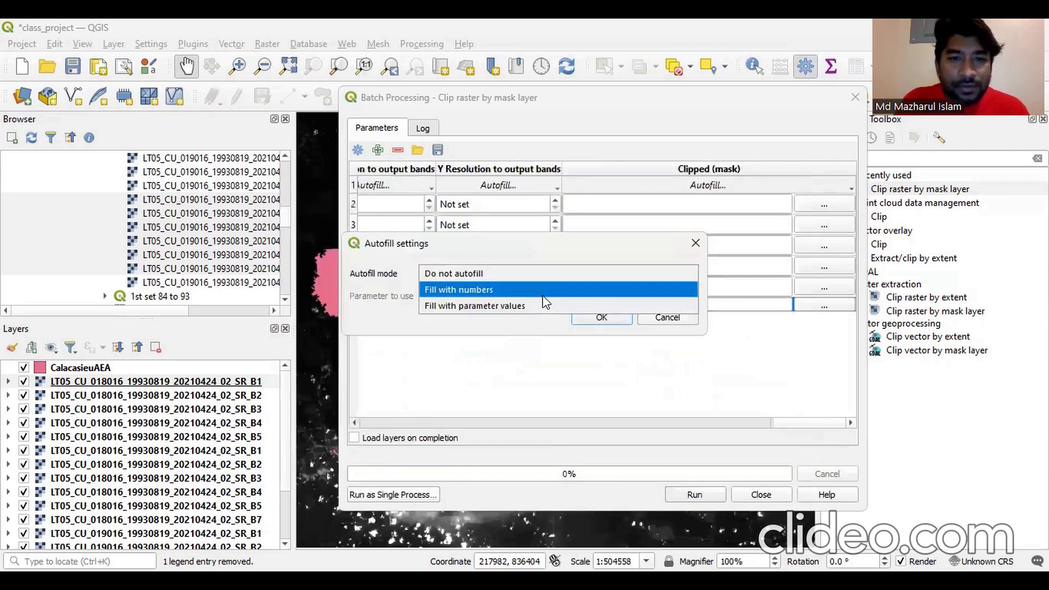
{"action": "left_click", "coordinate": [544, 293]}
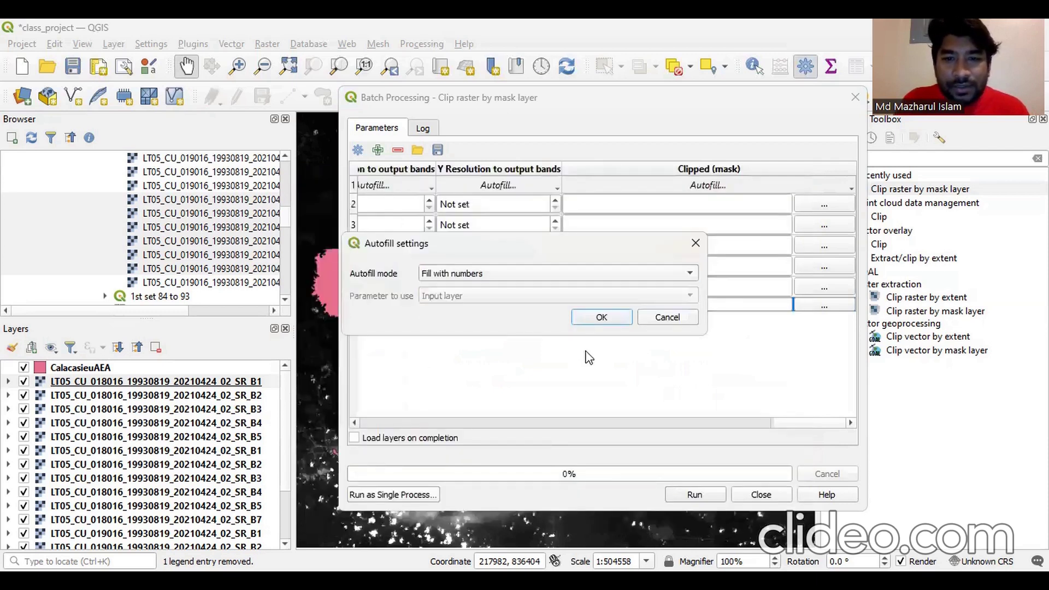
{"action": "left_click", "coordinate": [602, 317]}
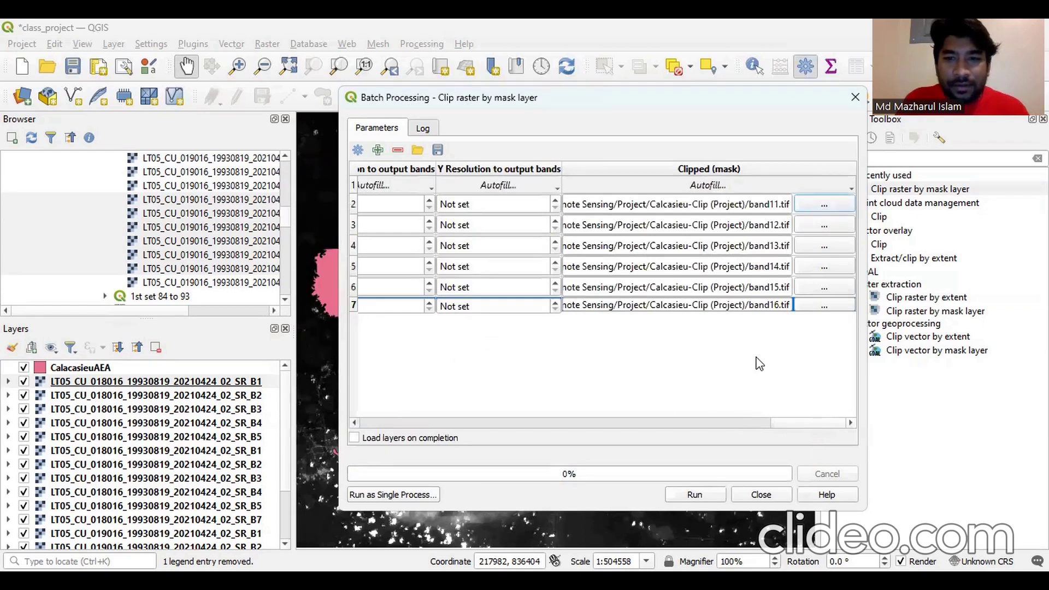
{"action": "left_click", "coordinate": [694, 495]}
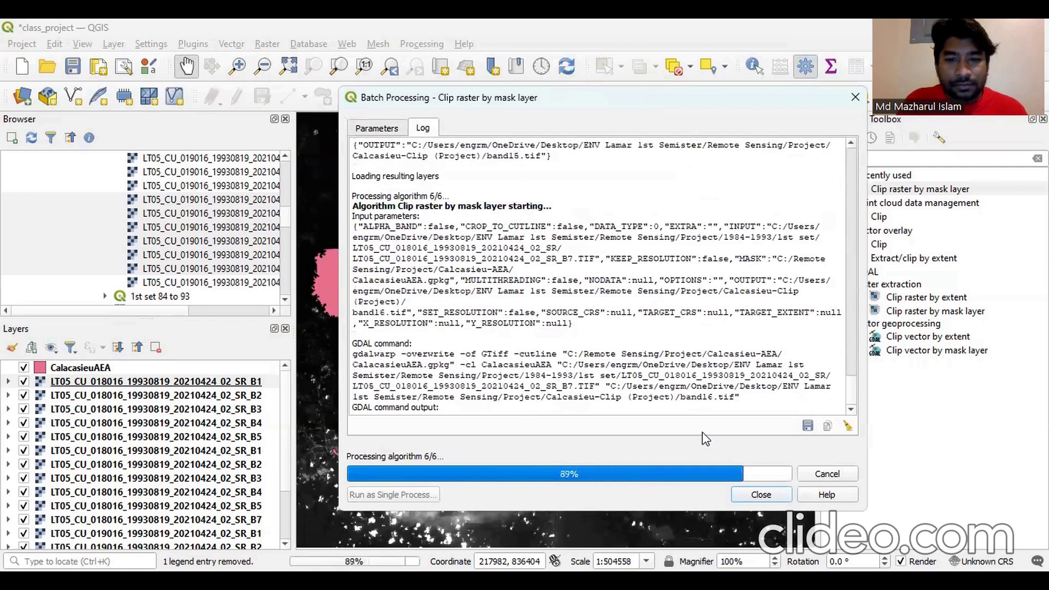
{"action": "left_click", "coordinate": [759, 498]}
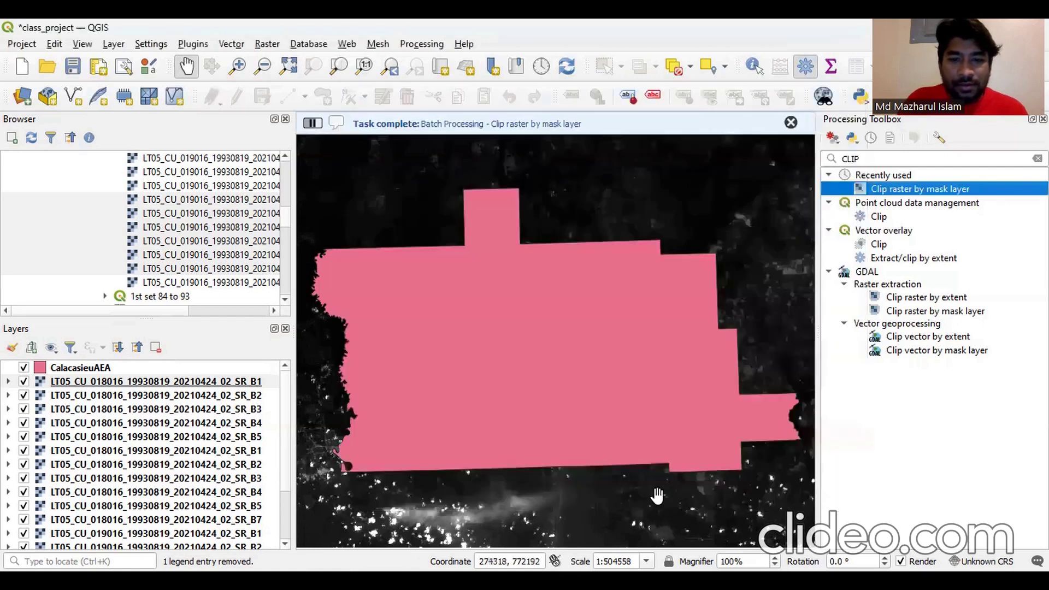
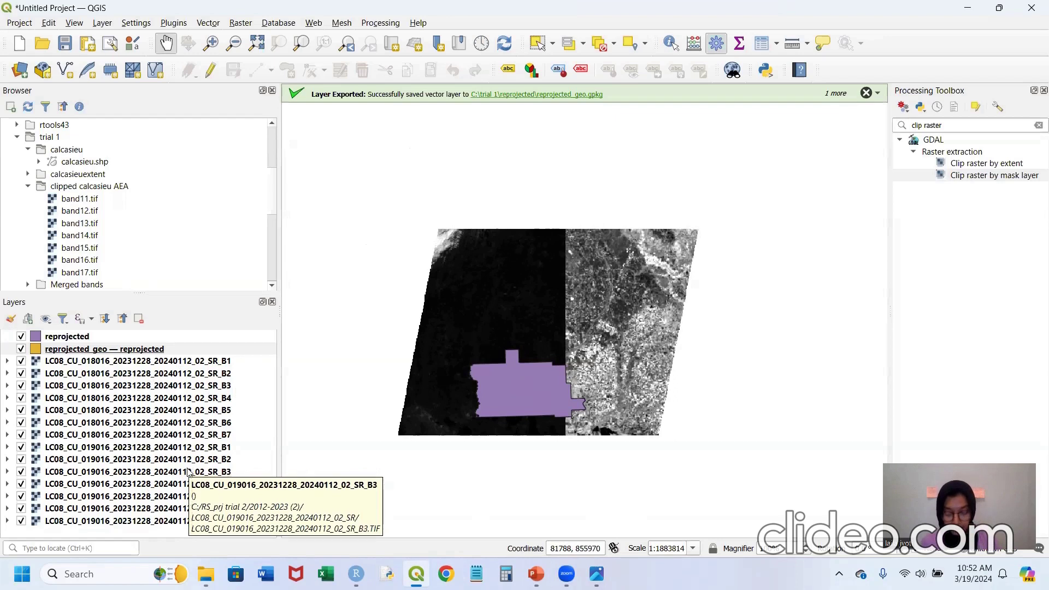
- Start a batch Clip Raster by Mask Layer process with LC08_CU_019016_20231228_20240112_02_SR_B1 as the first row's input layer
{"action": "double_click", "coordinate": [994, 176]}
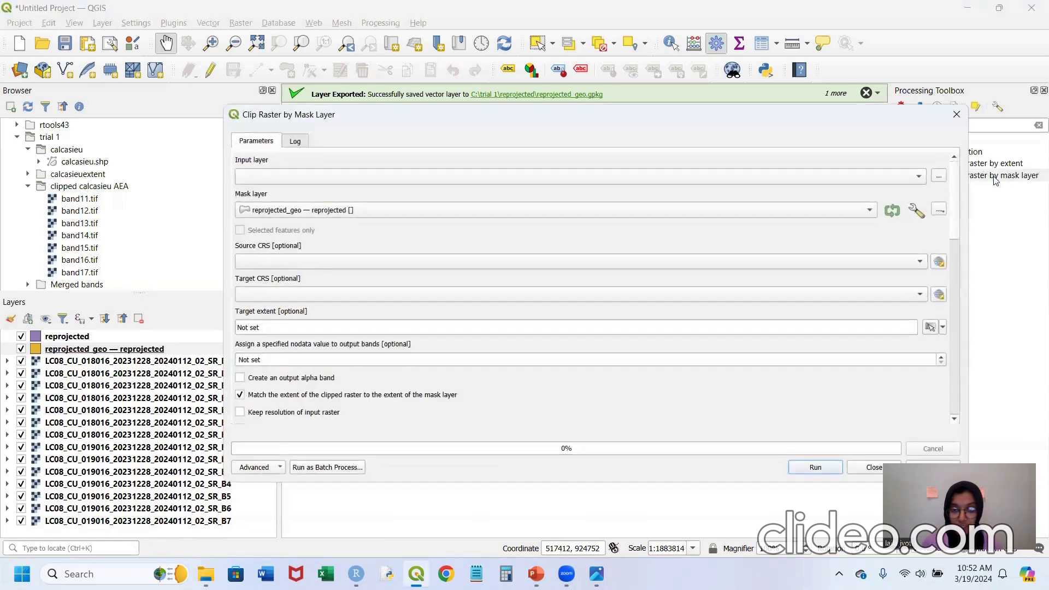
{"action": "left_click", "coordinate": [349, 468]}
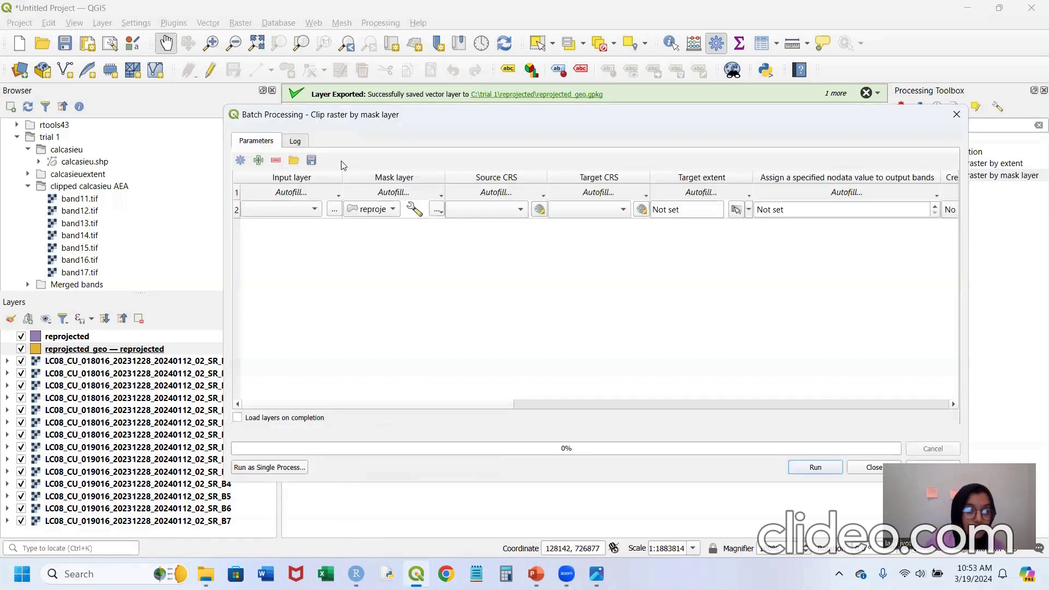
{"action": "left_click_drag", "start_coordinate": [341, 175], "coordinate": [416, 176]}
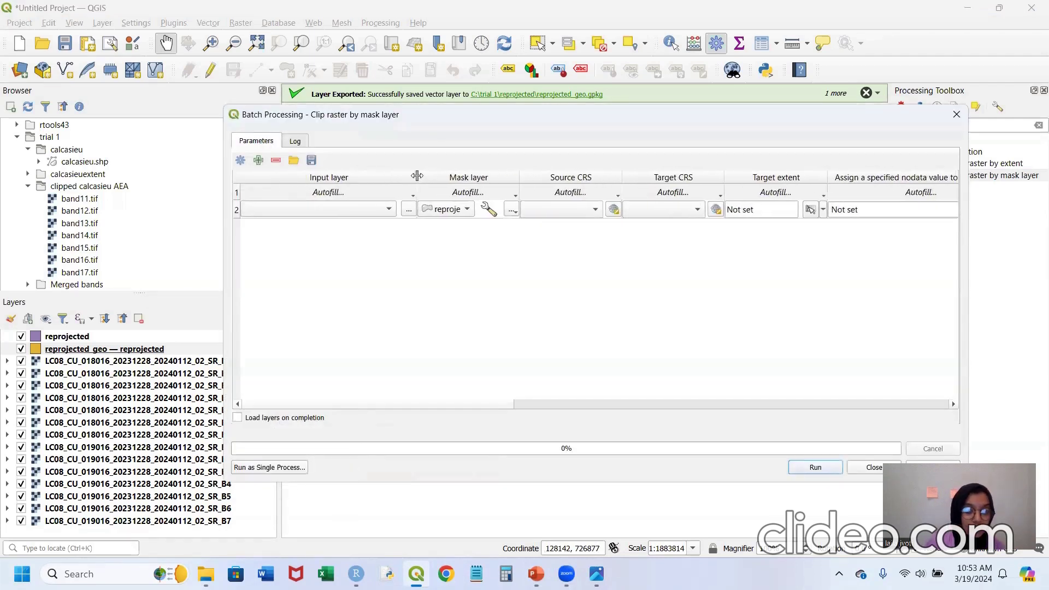
{"action": "left_click", "coordinate": [390, 210]}
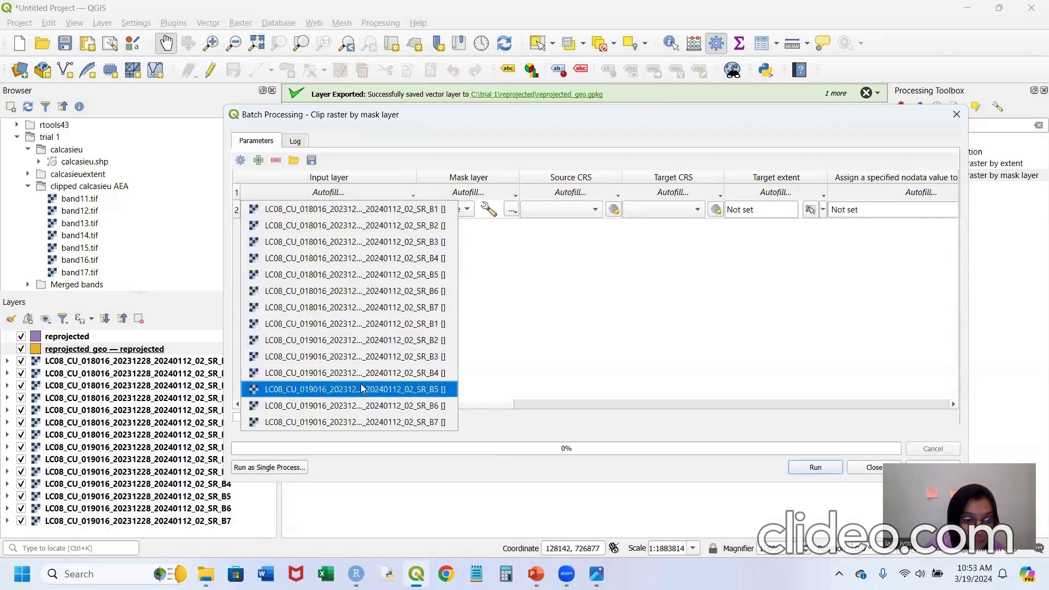
{"action": "left_click", "coordinate": [376, 324]}
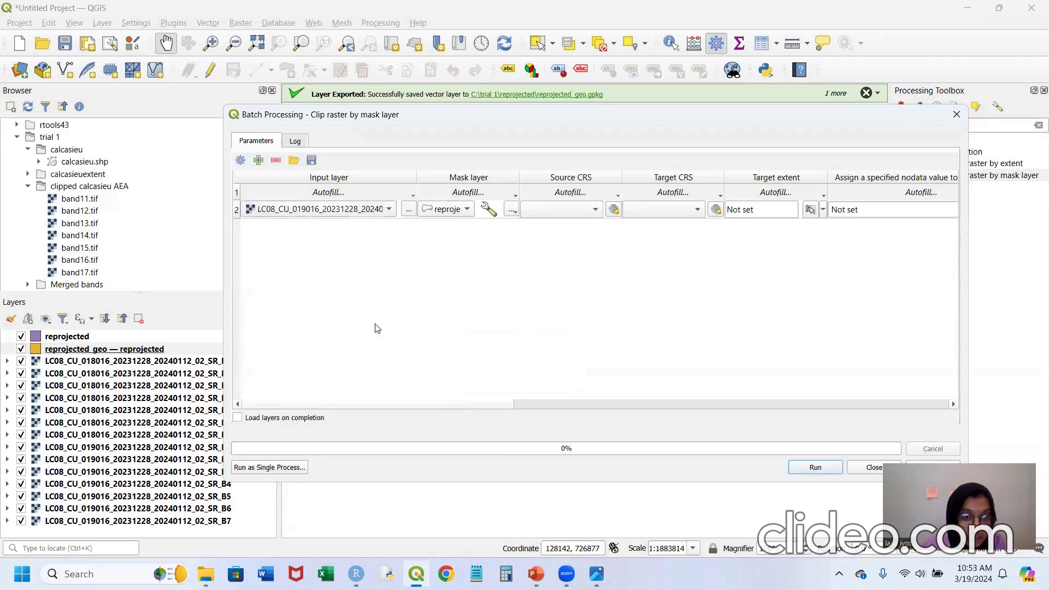
{"action": "left_click_drag", "start_coordinate": [416, 177], "coordinate": [470, 176]}
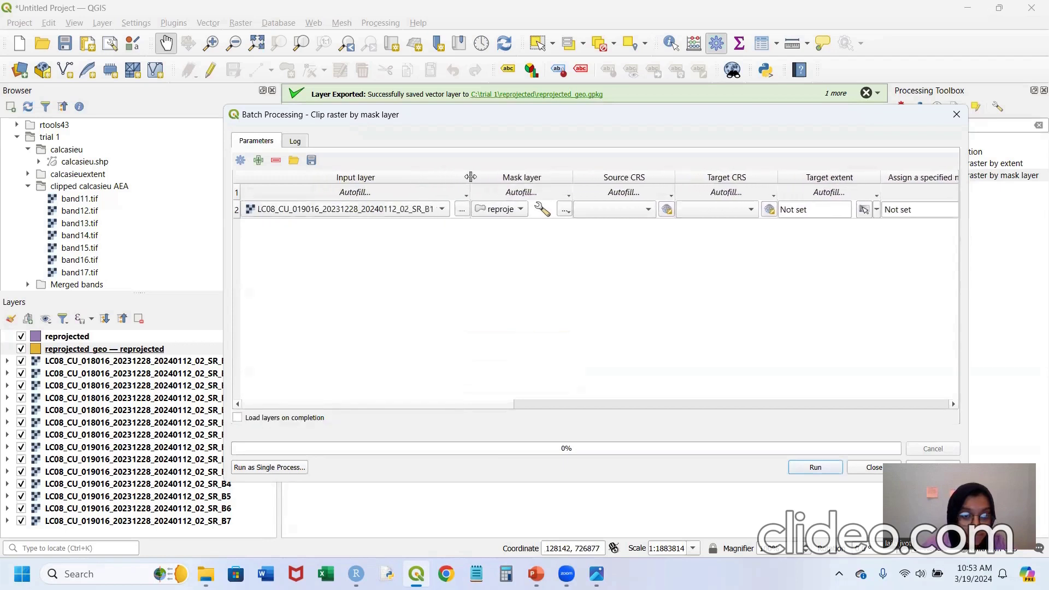
- Add three batch rows with the SR_B2, SR_B3 and SR_B4 bands of LC08_CU_019016_20231228 as input layers
{"action": "left_click", "coordinate": [259, 161]}
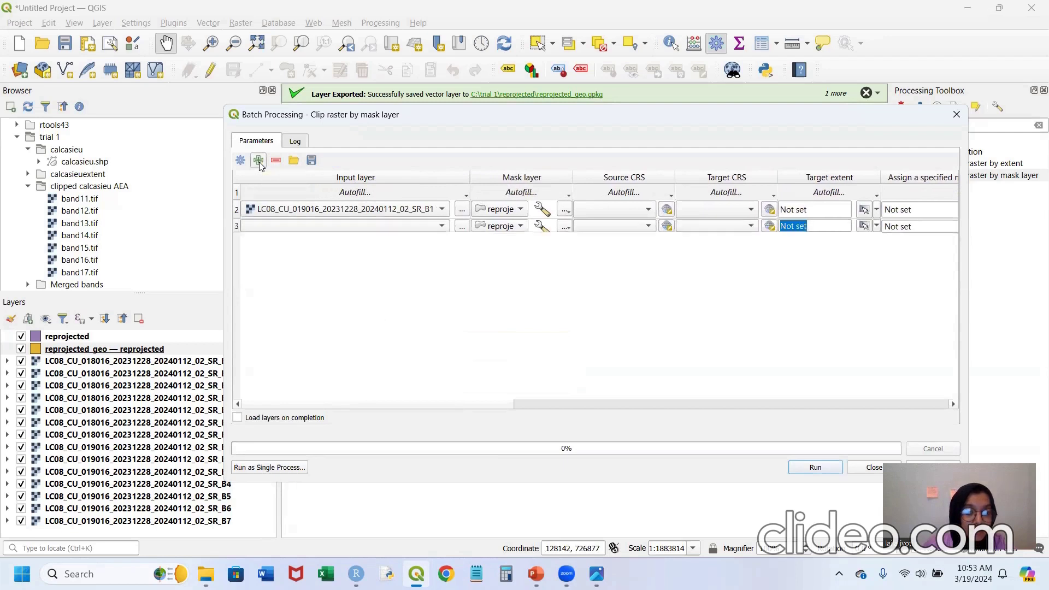
{"action": "left_click", "coordinate": [442, 226]}
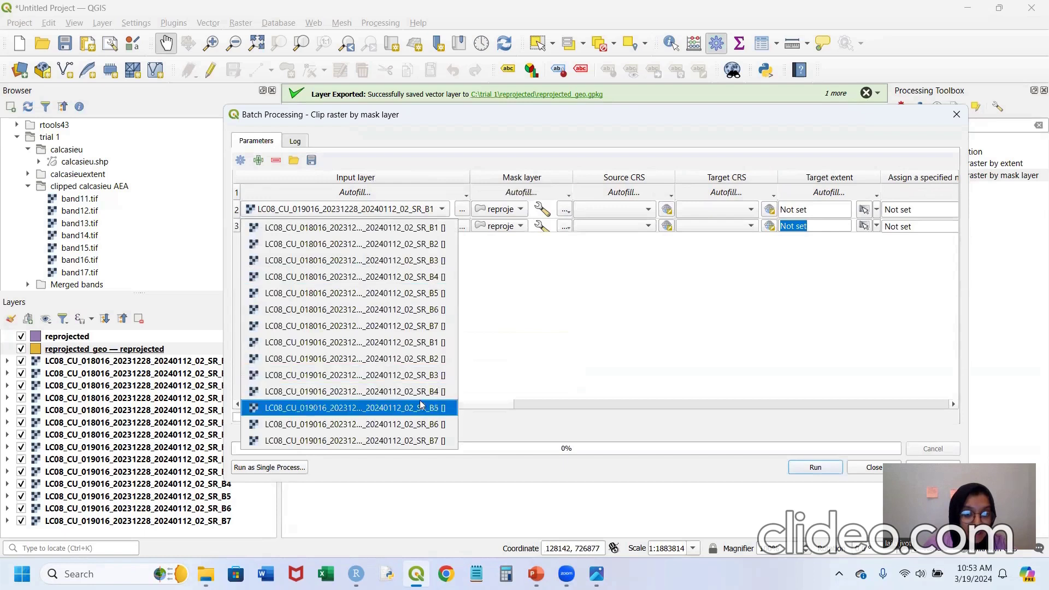
{"action": "left_click", "coordinate": [425, 360]}
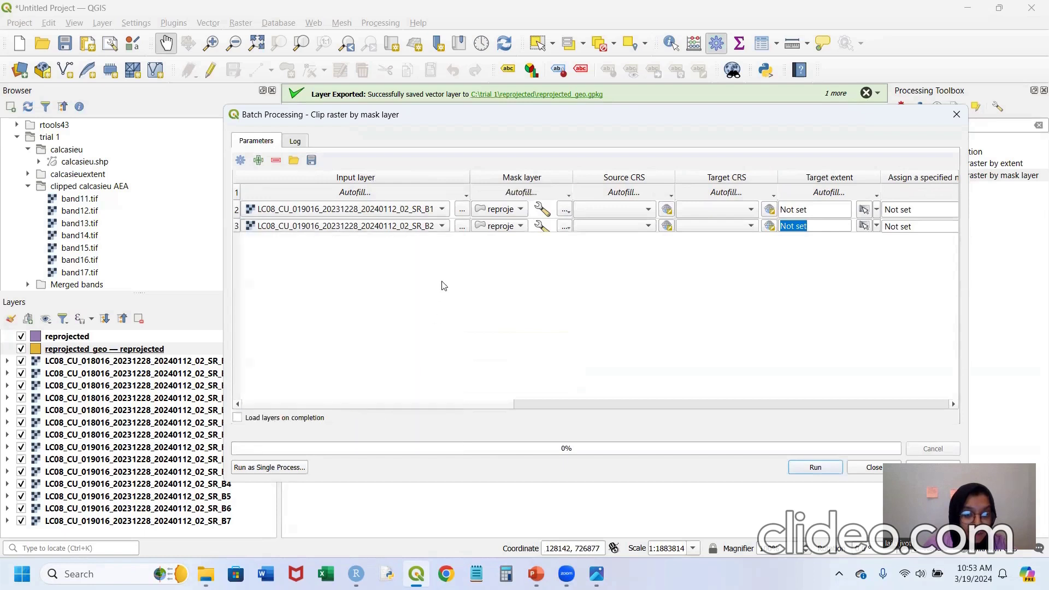
{"action": "left_click", "coordinate": [259, 161]}
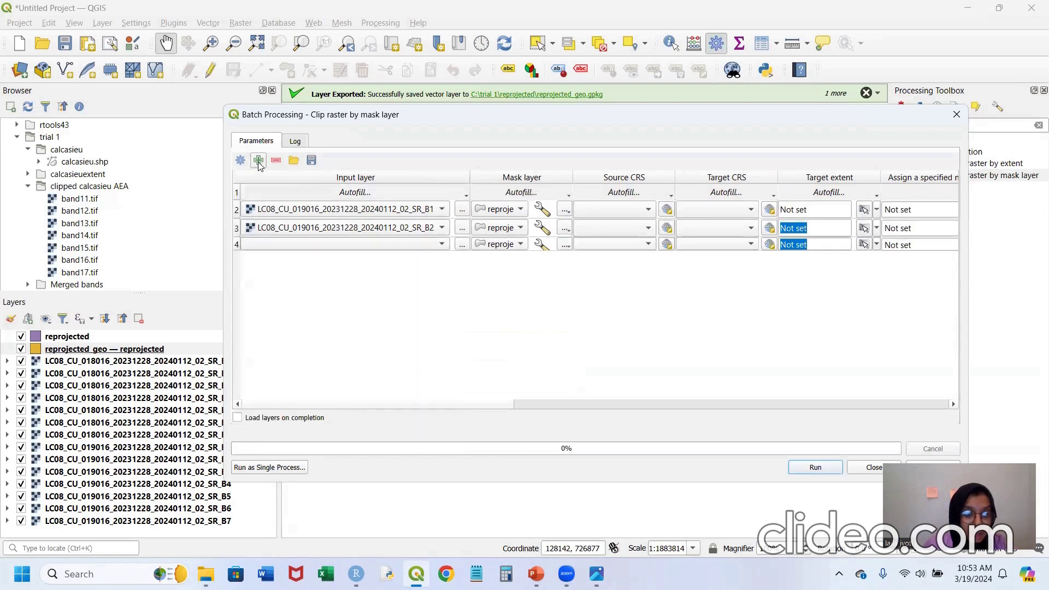
{"action": "left_click", "coordinate": [442, 244]}
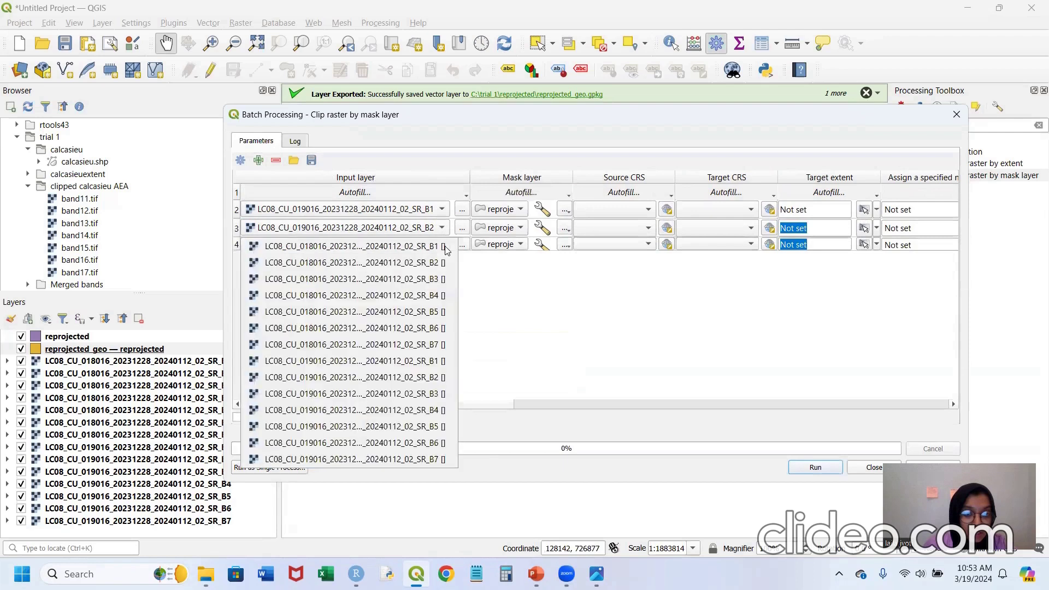
{"action": "left_click", "coordinate": [407, 395]}
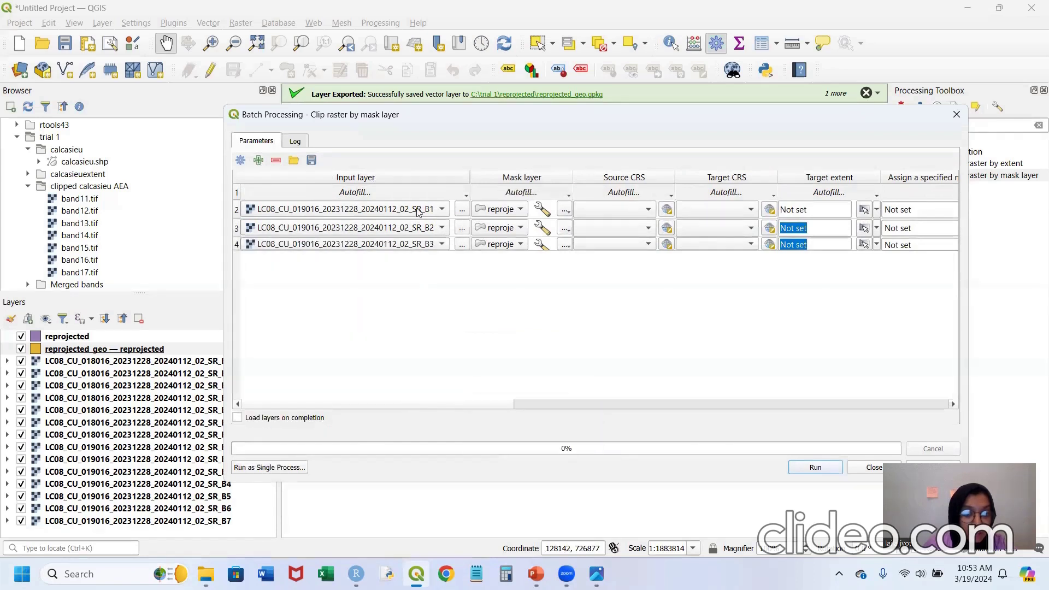
{"action": "left_click", "coordinate": [259, 160]}
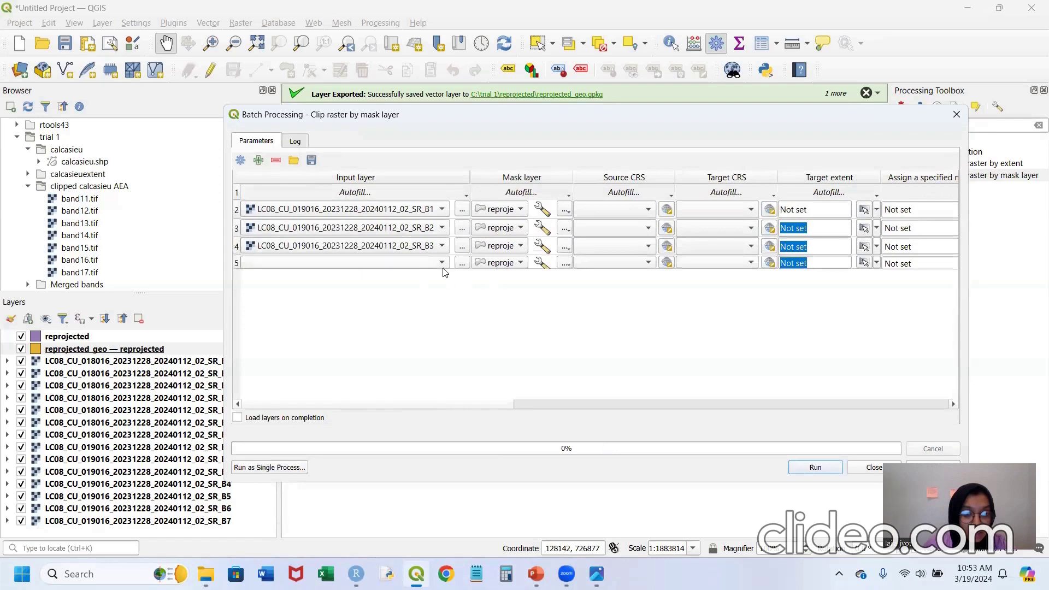
{"action": "left_click", "coordinate": [443, 264]}
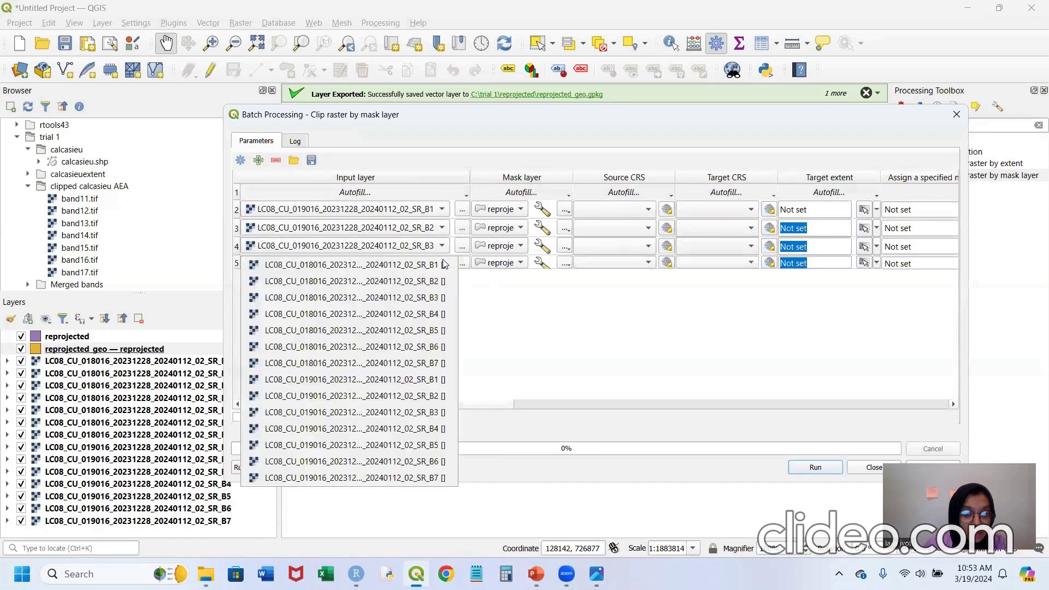
{"action": "left_click", "coordinate": [434, 428]}
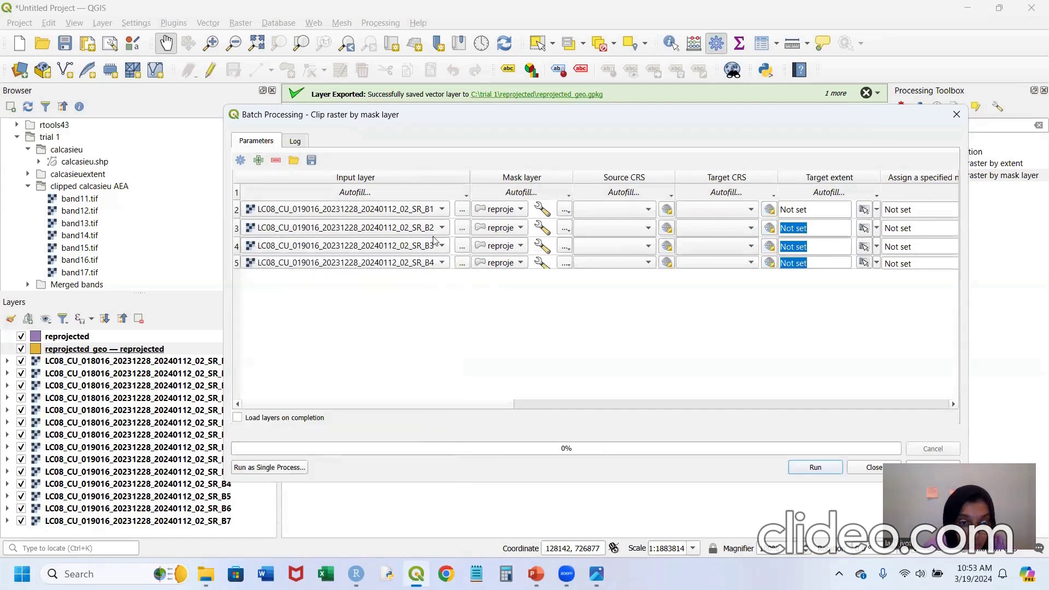
- Add three more batch rows with the SR_B5, SR_B6 and SR_B7 bands of LC08_CU_019016_20231228 as input layers
{"action": "left_click", "coordinate": [259, 160]}
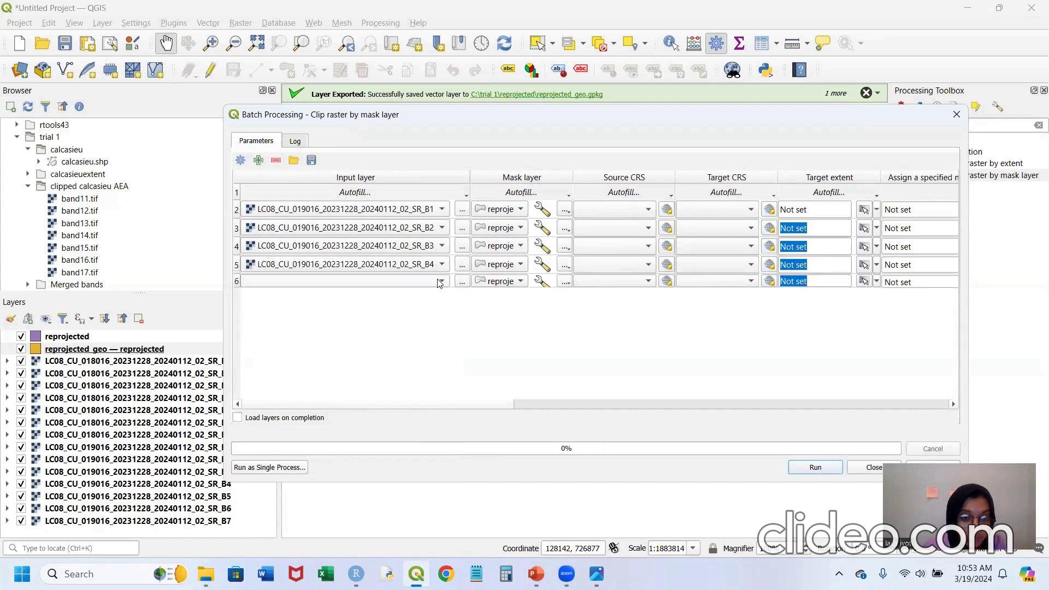
{"action": "left_click", "coordinate": [440, 281]}
{"action": "left_click", "coordinate": [418, 463]}
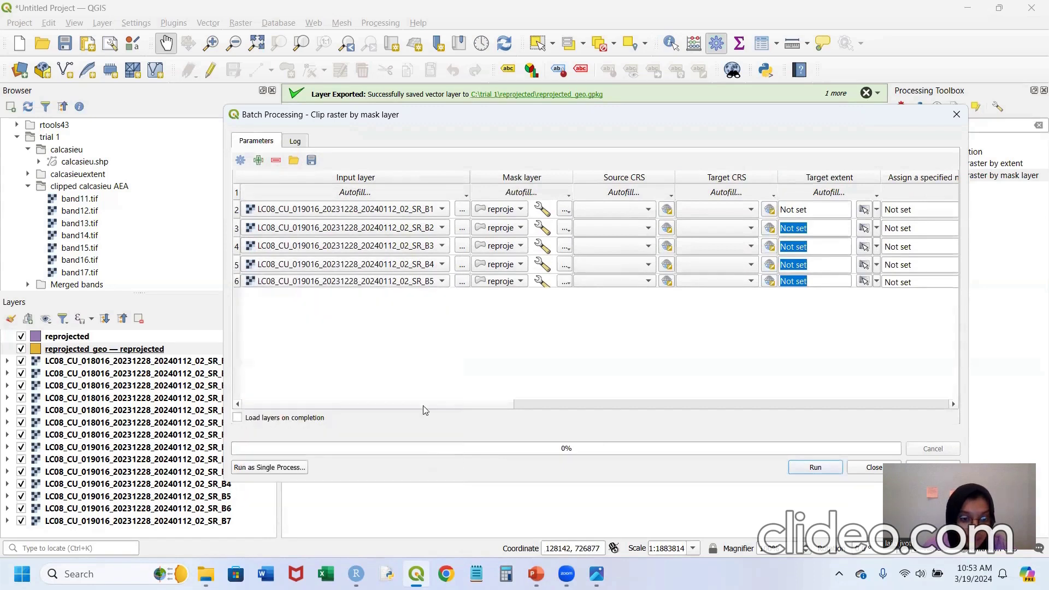
{"action": "left_click", "coordinate": [259, 160]}
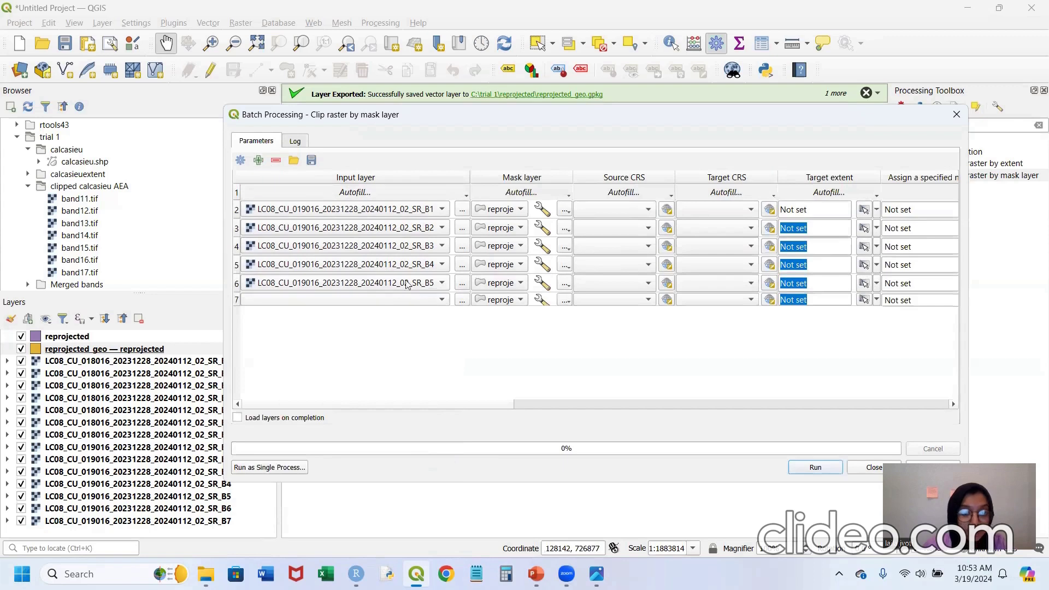
{"action": "left_click", "coordinate": [442, 299]}
{"action": "left_click", "coordinate": [445, 506]}
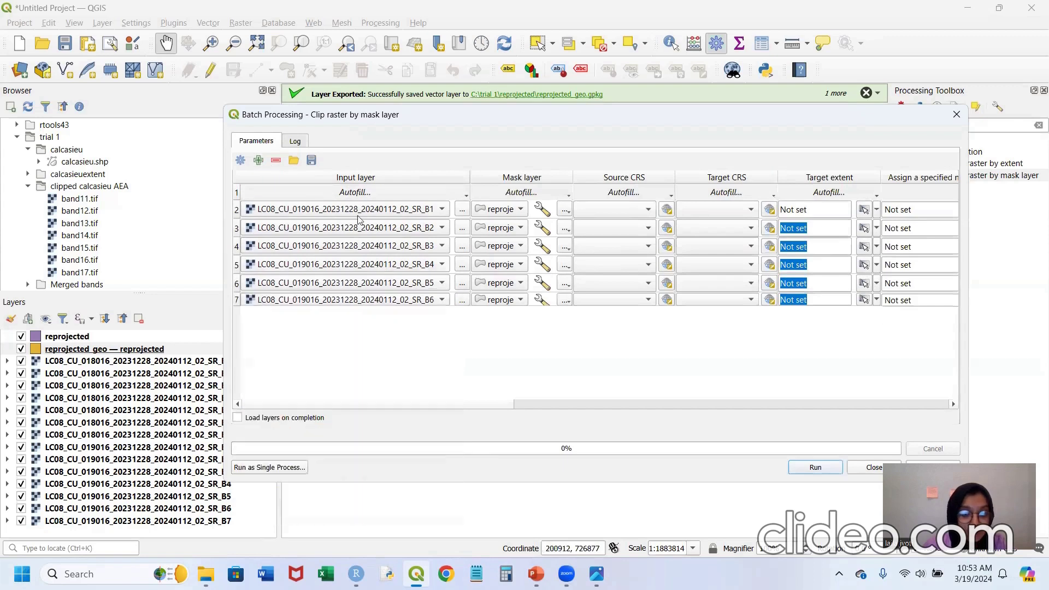
{"action": "left_click", "coordinate": [258, 160]}
{"action": "left_click", "coordinate": [442, 318]}
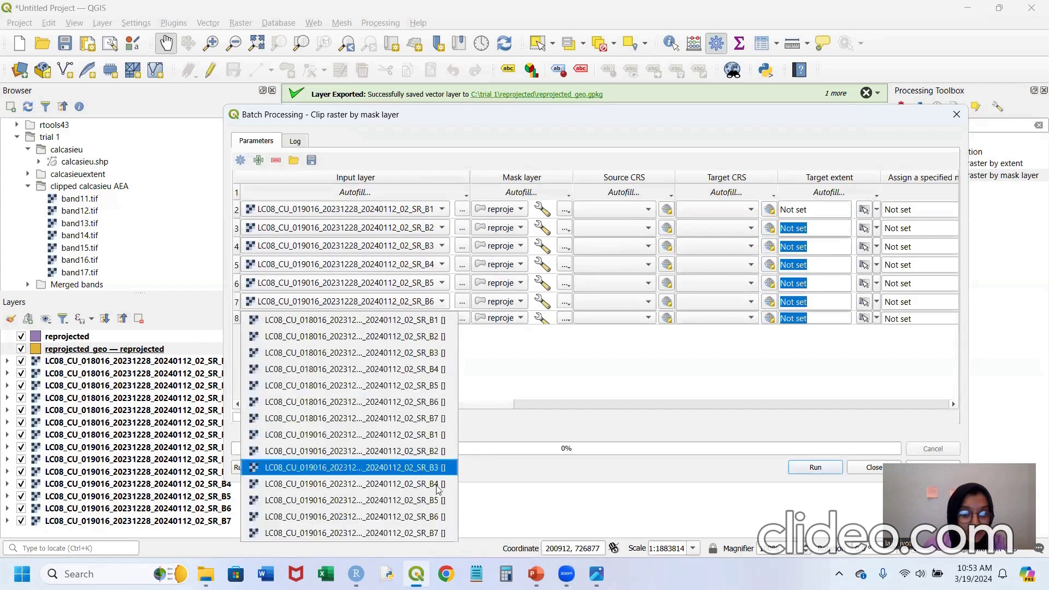
{"action": "left_click", "coordinate": [434, 533]}
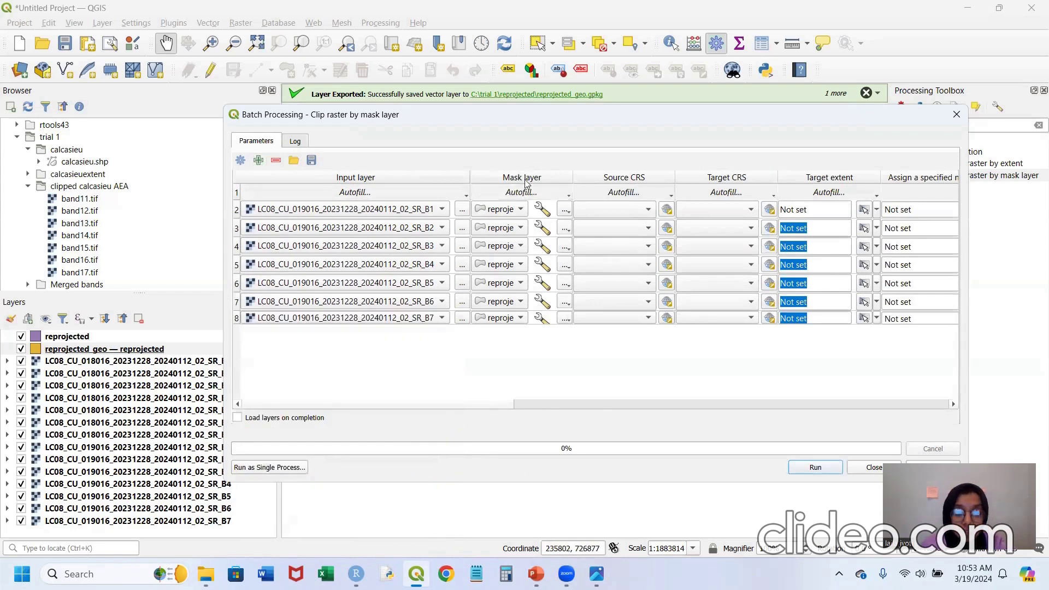
- Set the first row's mask layer to reprojected and fill it down to all seven rows
{"action": "left_click", "coordinate": [521, 209]}
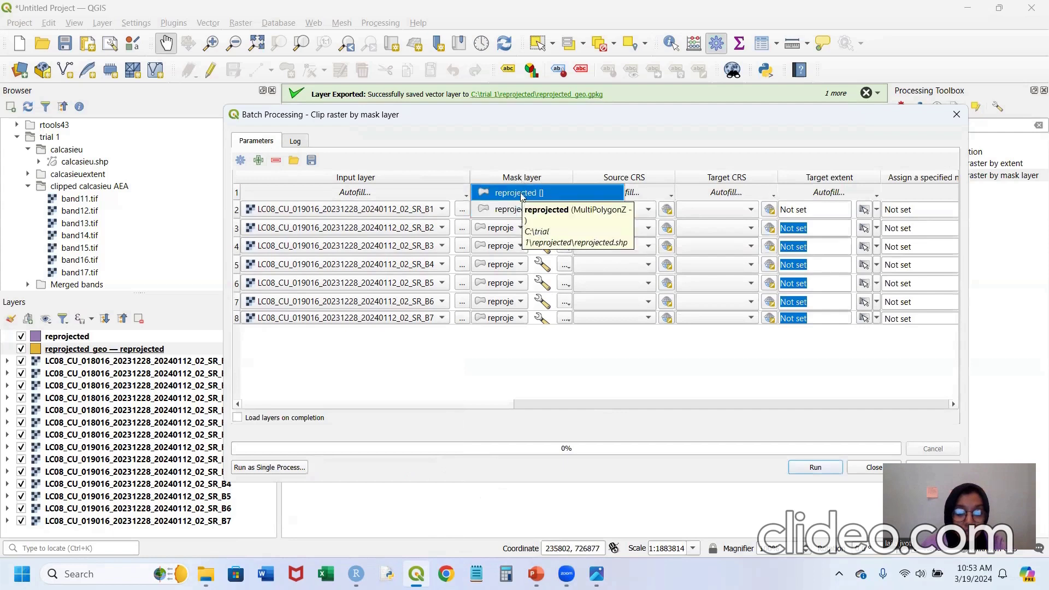
{"action": "left_click", "coordinate": [522, 195]}
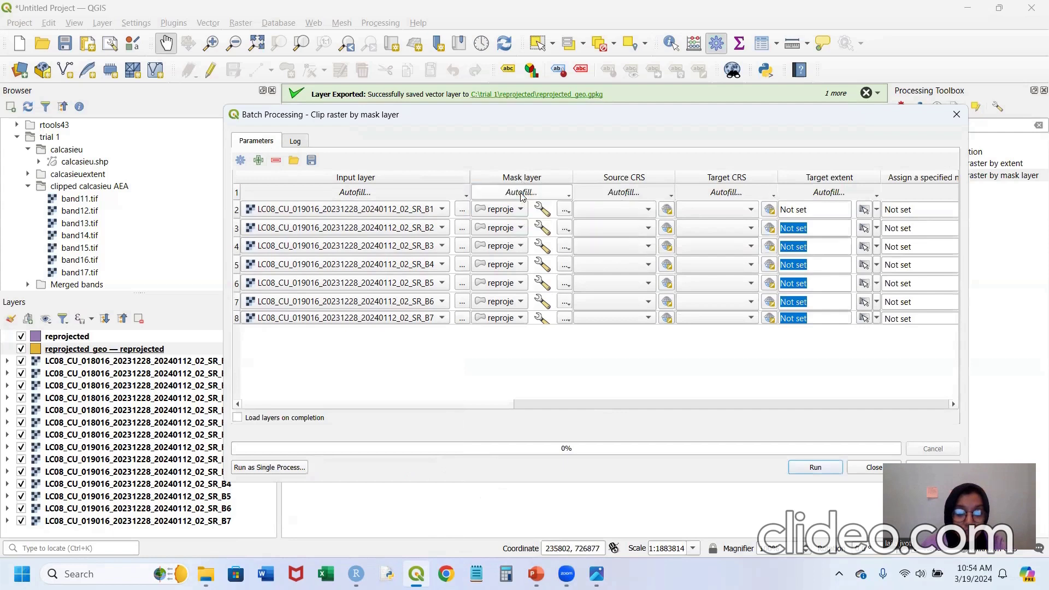
{"action": "left_click", "coordinate": [565, 194]}
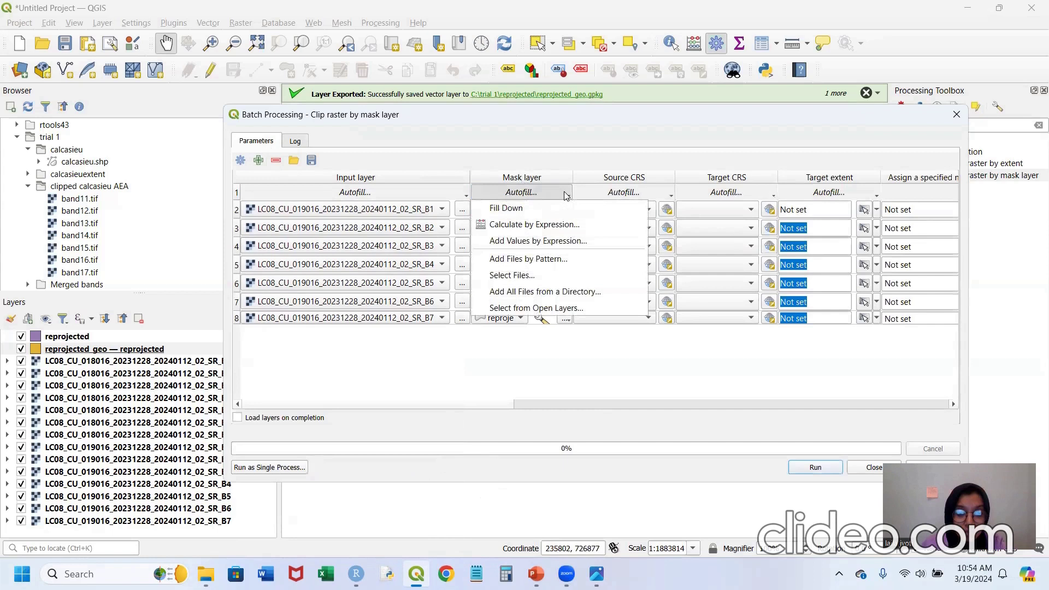
{"action": "left_click", "coordinate": [488, 209]}
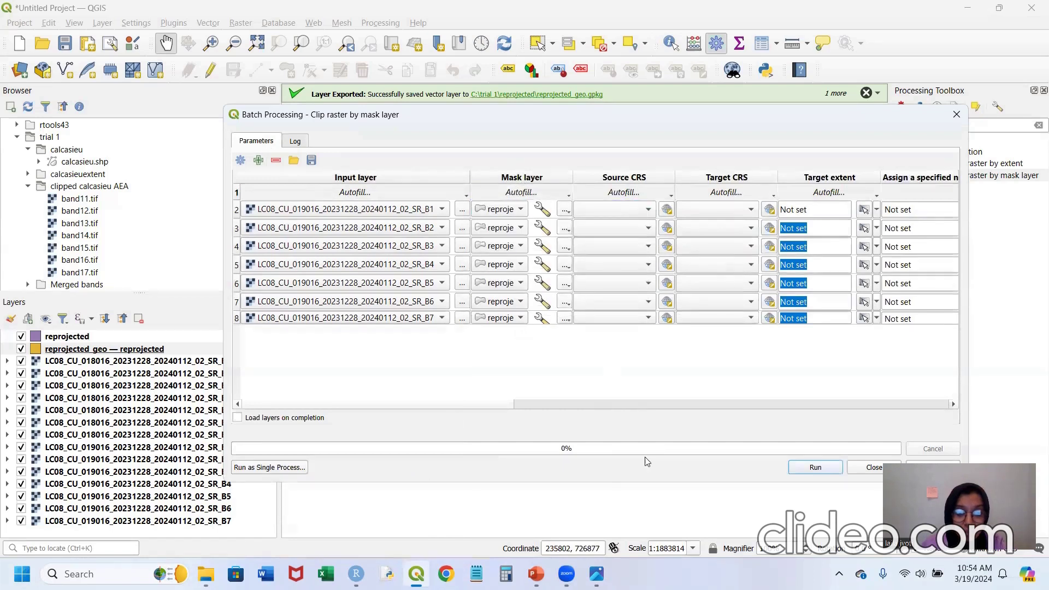
- Set matching the clipped raster's extent to the mask layer's extent to No and fill it down to all seven rows
{"action": "left_click_drag", "start_coordinate": [495, 409], "coordinate": [762, 403]}
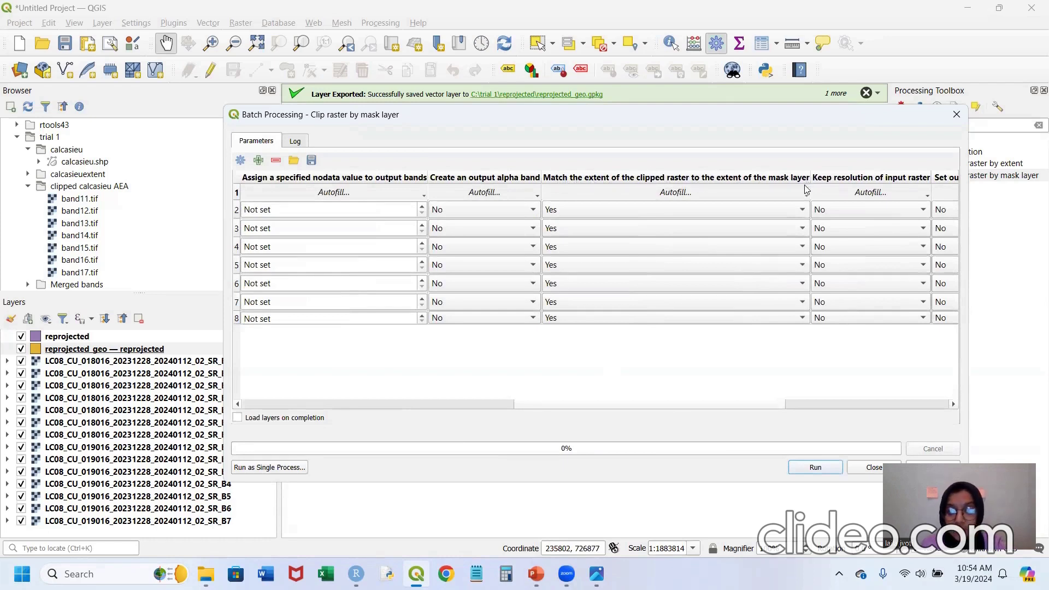
{"action": "left_click", "coordinate": [802, 213]}
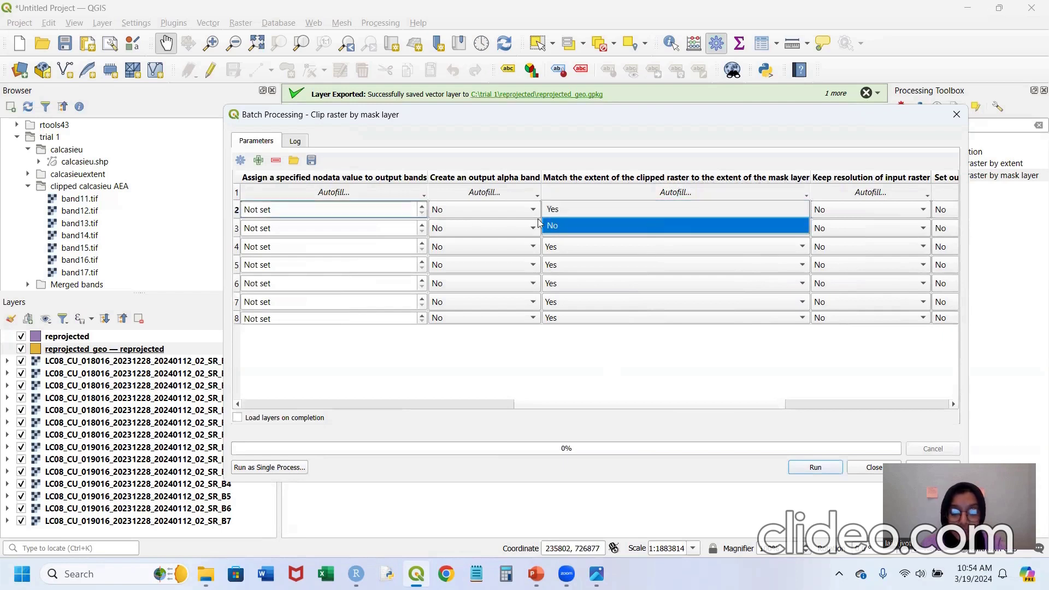
{"action": "left_click", "coordinate": [553, 228]}
{"action": "left_click", "coordinate": [783, 192]}
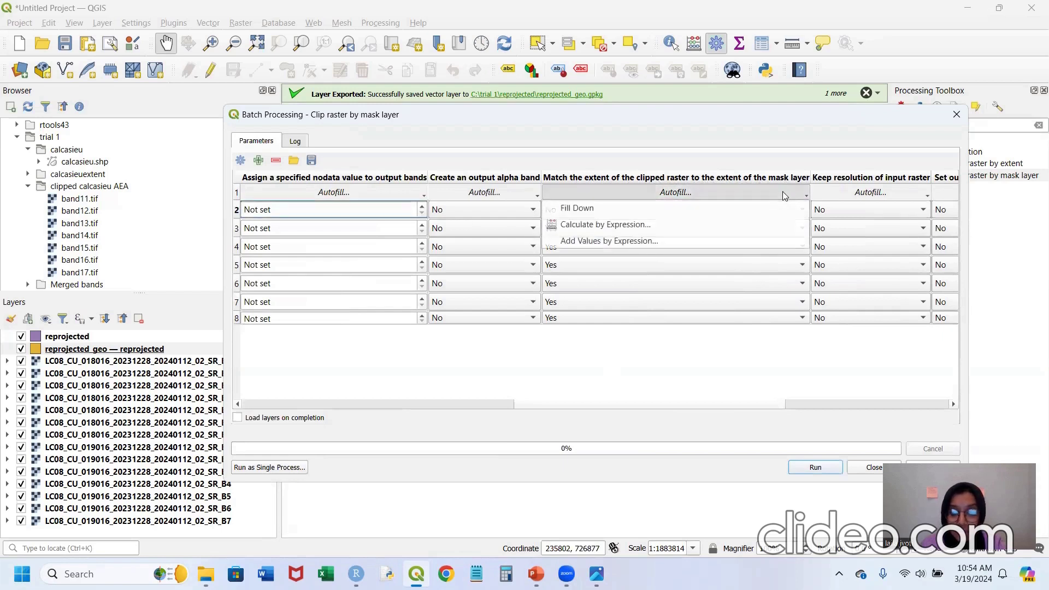
{"action": "left_click", "coordinate": [579, 208]}
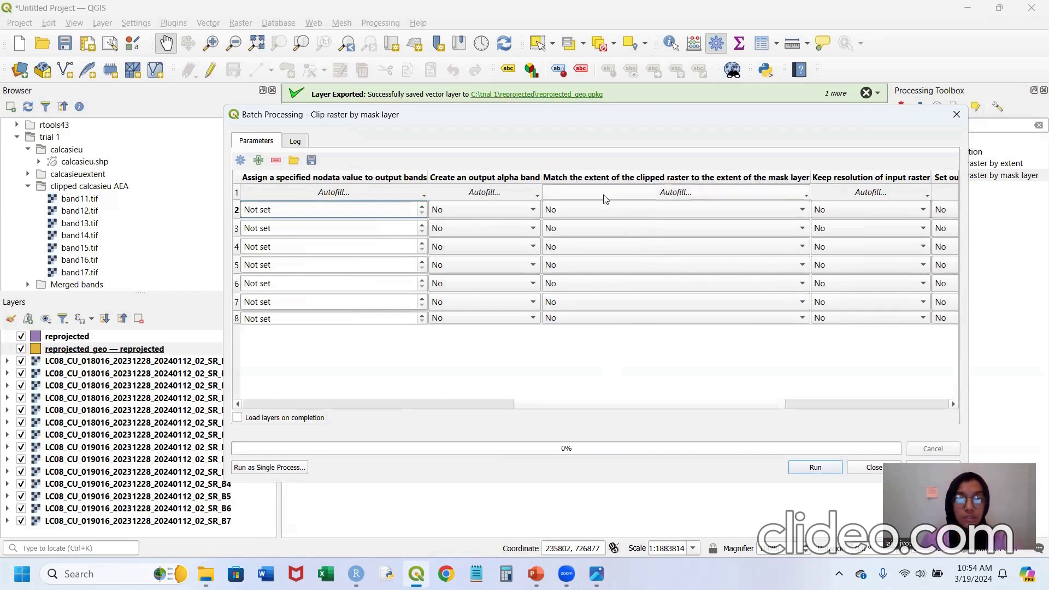
- Set the first row's clipped output to a TIF file named band2 in the clipped calcasieu AEA folder
{"action": "left_click_drag", "start_coordinate": [671, 409], "coordinate": [819, 409]}
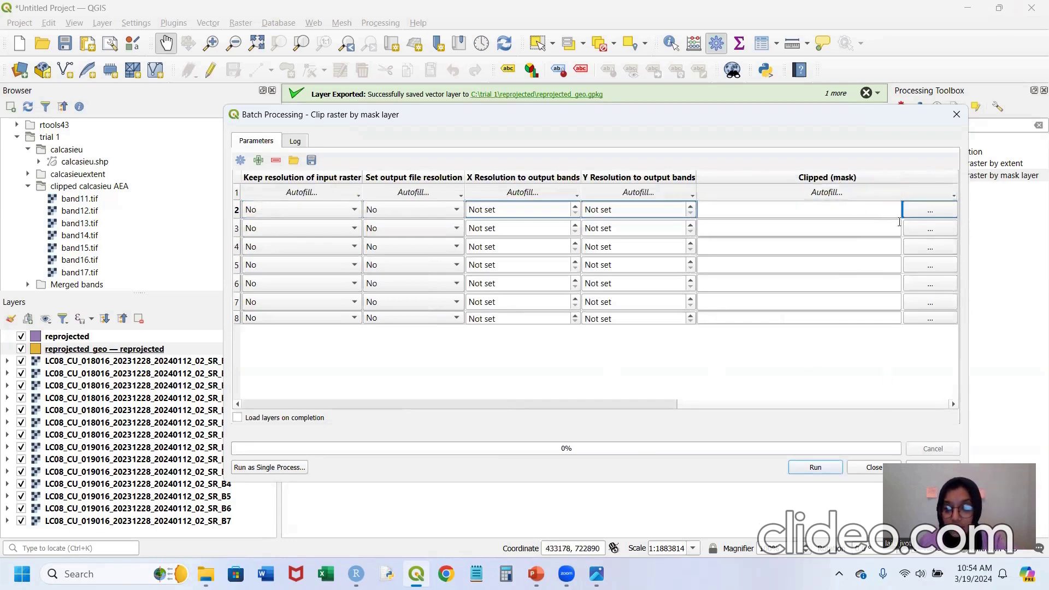
{"action": "left_click", "coordinate": [930, 215]}
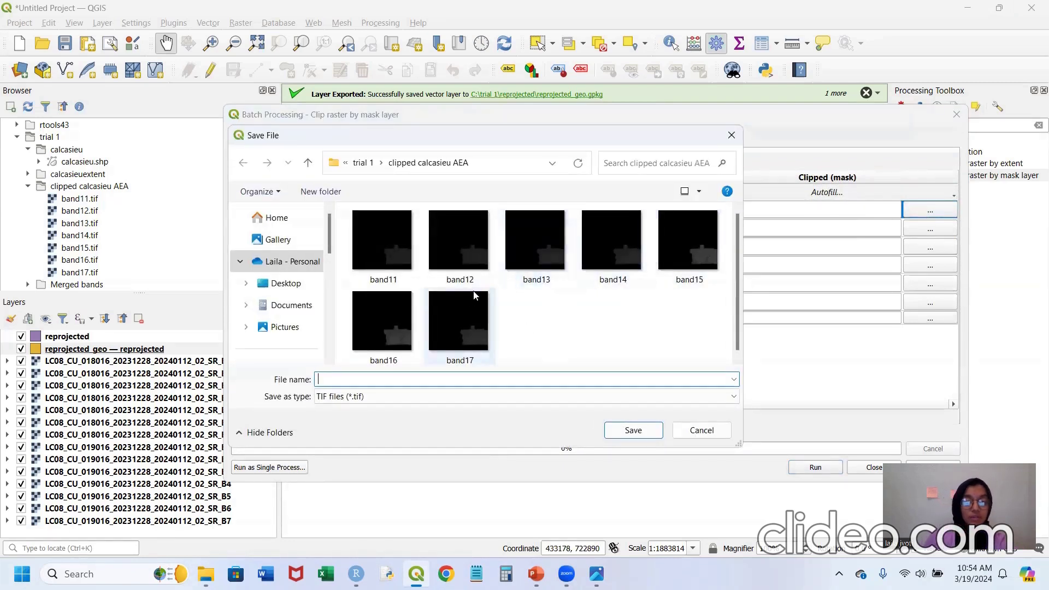
{"action": "left_click", "coordinate": [381, 163]}
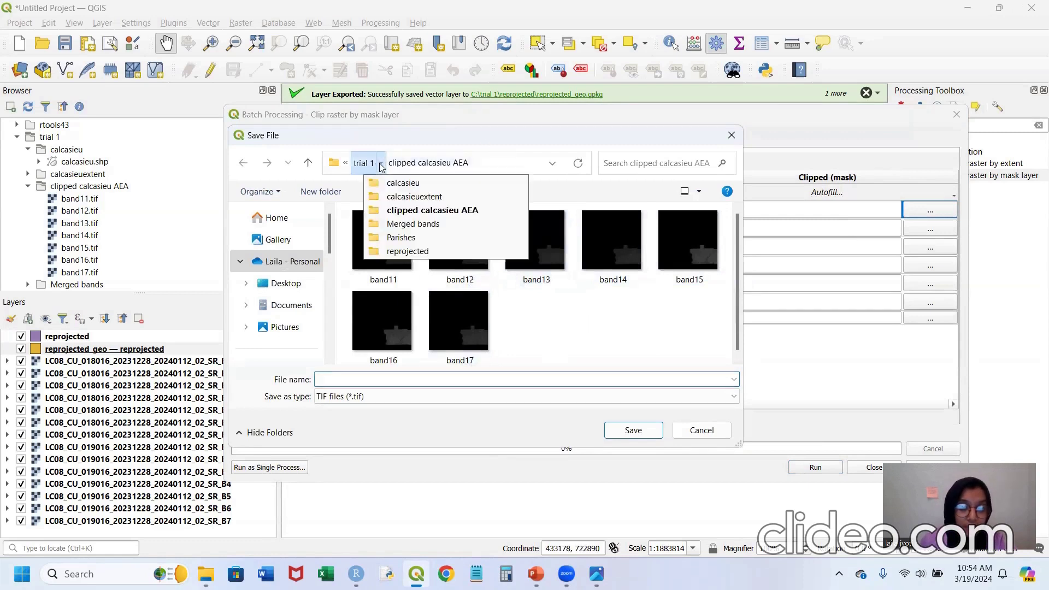
{"action": "left_click", "coordinate": [391, 210]}
{"action": "left_click", "coordinate": [392, 219]}
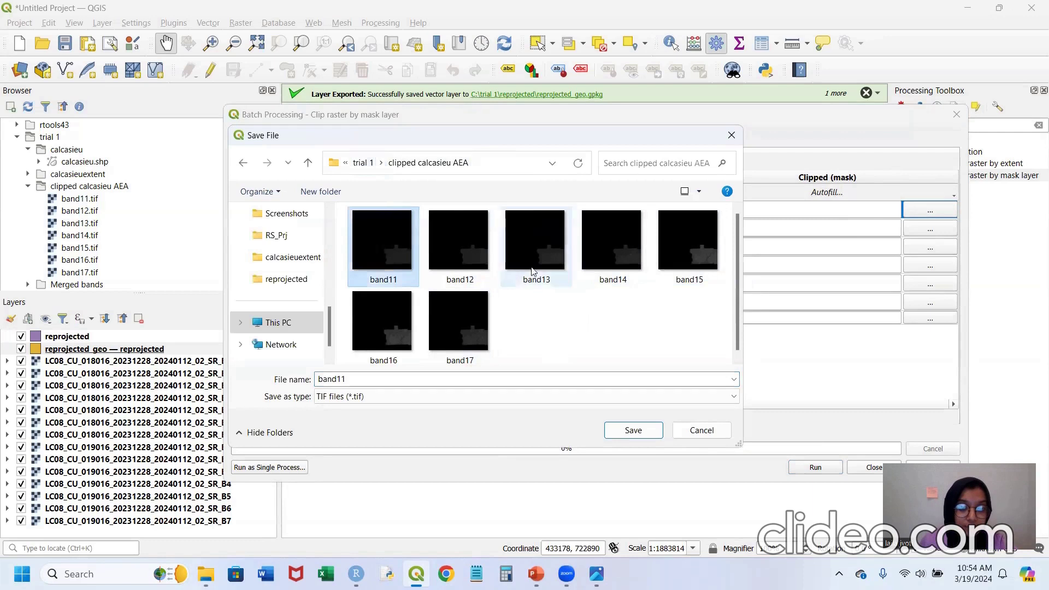
{"action": "left_click", "coordinate": [506, 378]}
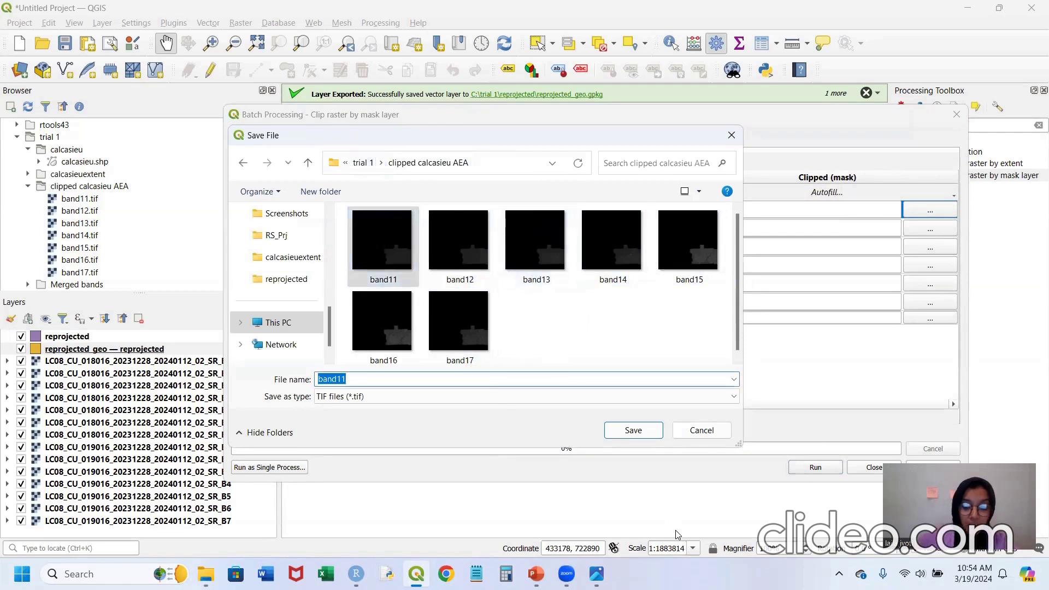
{"action": "key", "text": "BackSpace"}
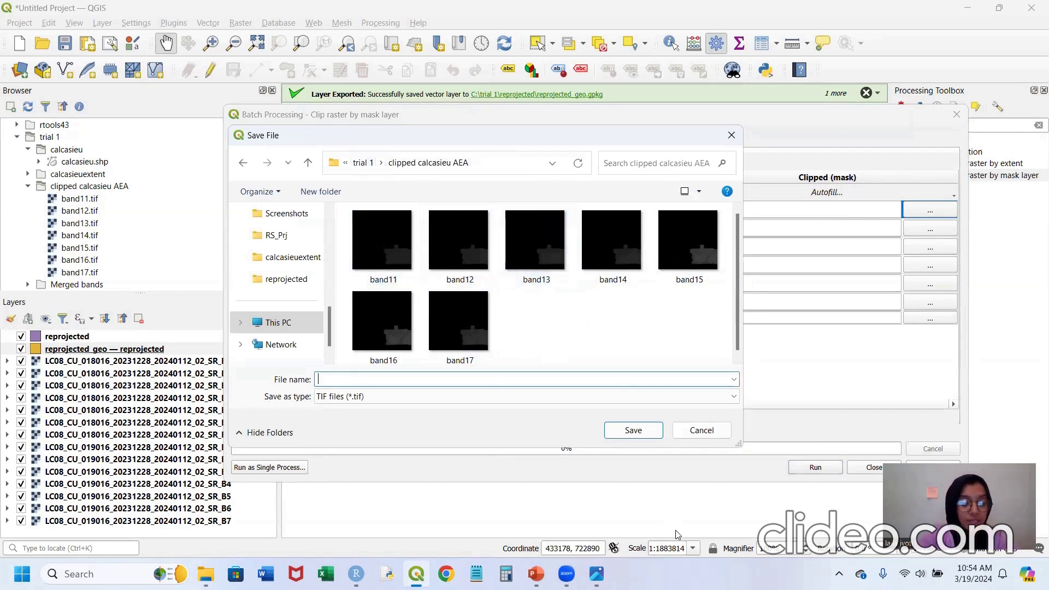
{"action": "type", "text": "band"}
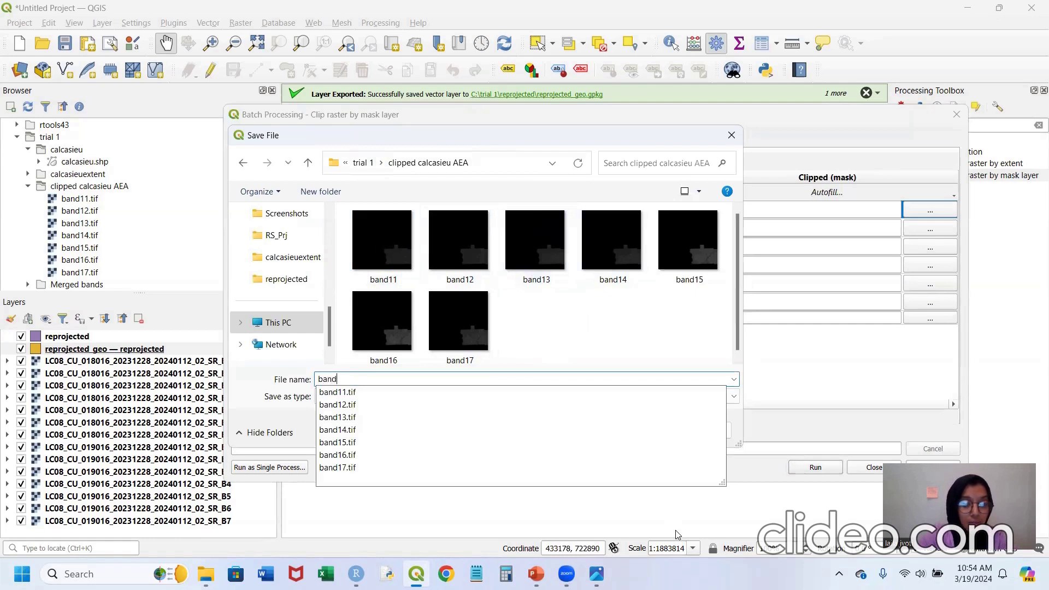
{"action": "type", "text": "2"}
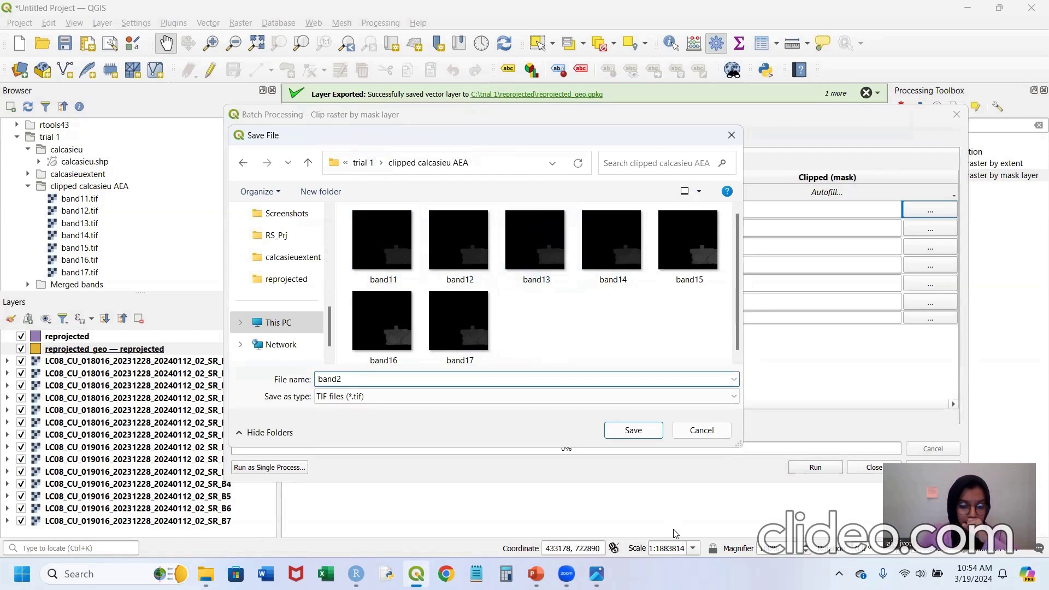
{"action": "left_click", "coordinate": [650, 433]}
- Autofill the seven output names with the Fill with numbers mode, run the batch clip and close the batch dialog
{"action": "left_click", "coordinate": [658, 260]}
{"action": "left_click", "coordinate": [500, 273]}
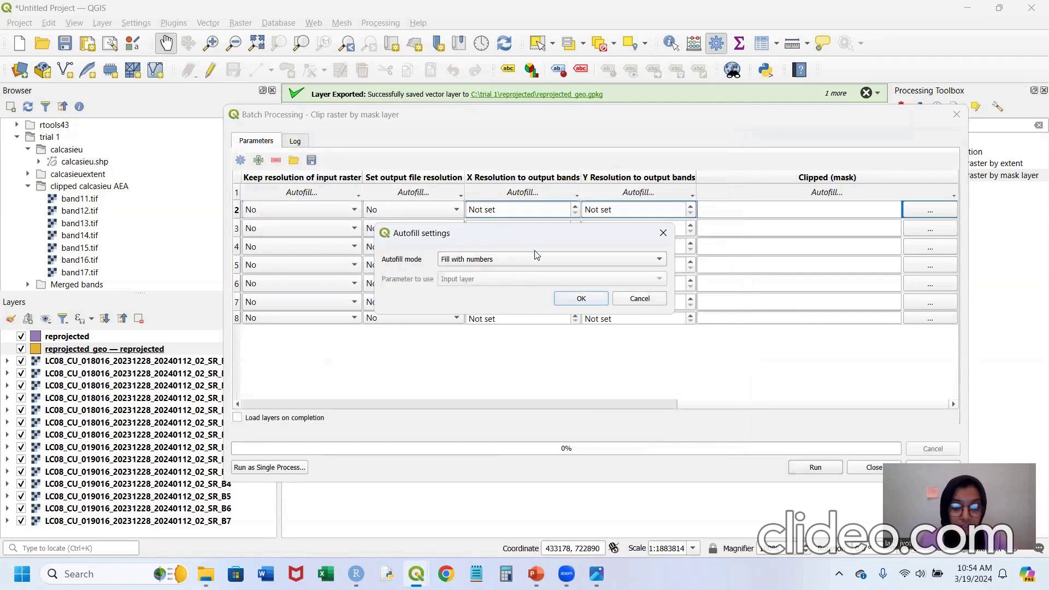
{"action": "left_click", "coordinate": [601, 300]}
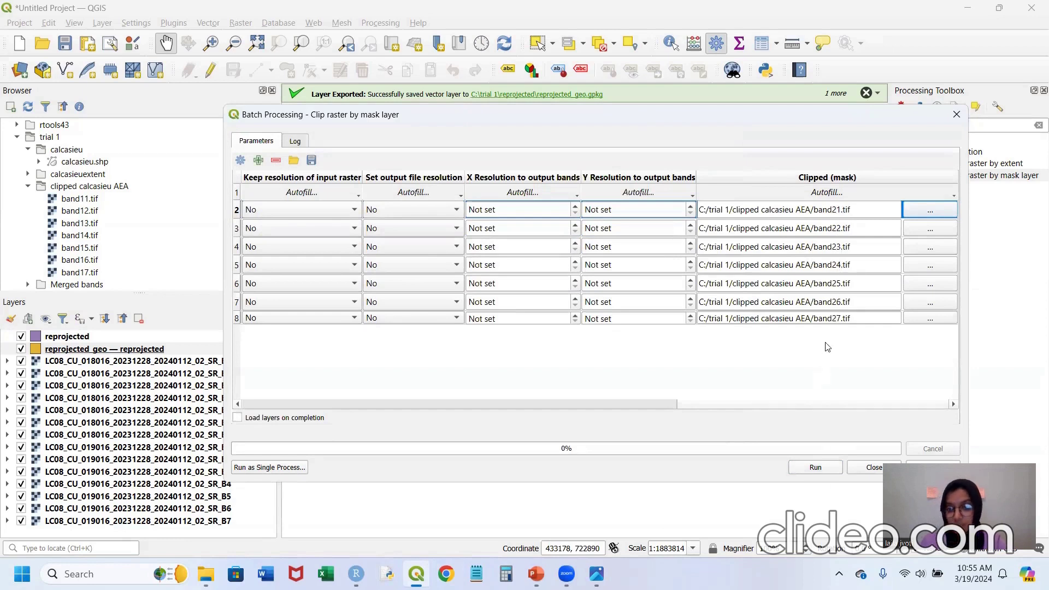
{"action": "left_click", "coordinate": [816, 468]}
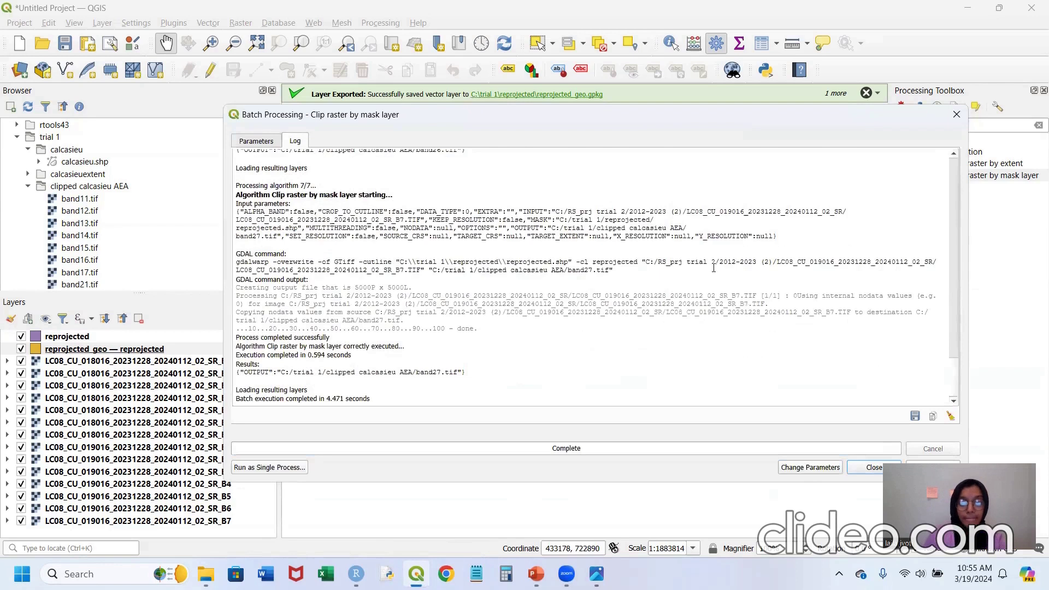
{"action": "left_click", "coordinate": [856, 468]}
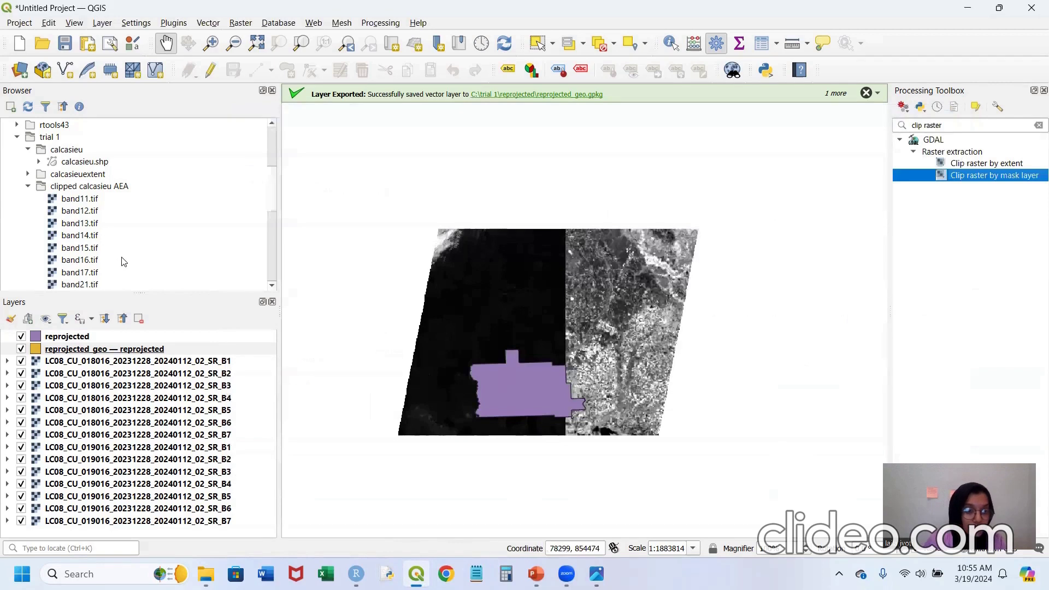
- Check the clipped band files in the clipped calcasieu AEA folder in File Explorer, and return to QGIS
{"action": "scroll", "coordinate": [123, 262], "scroll_direction": "down", "scroll_amount": 1}
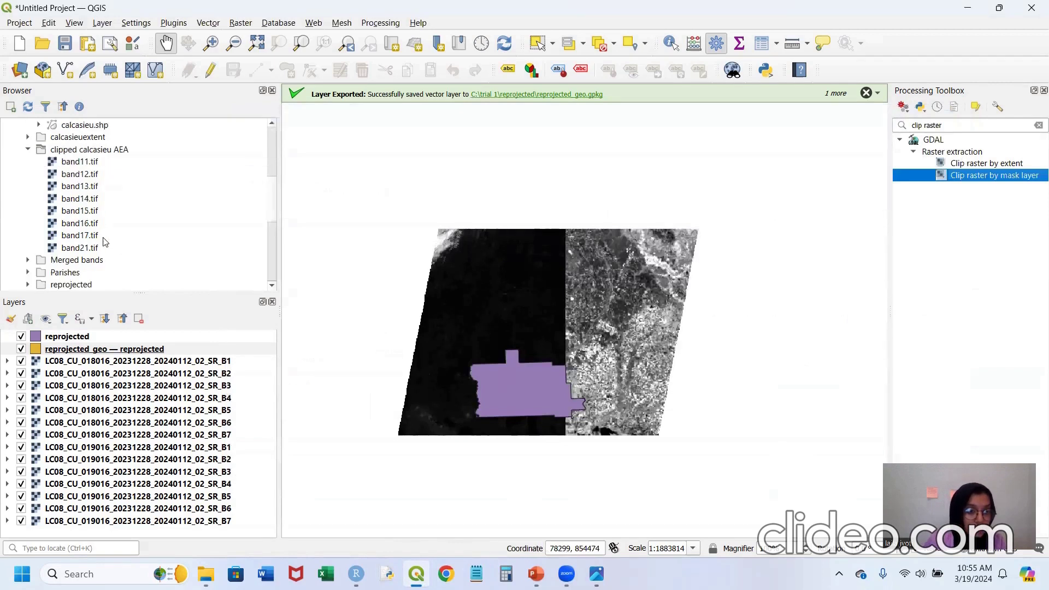
{"action": "scroll", "coordinate": [106, 242], "scroll_direction": "down", "scroll_amount": 1}
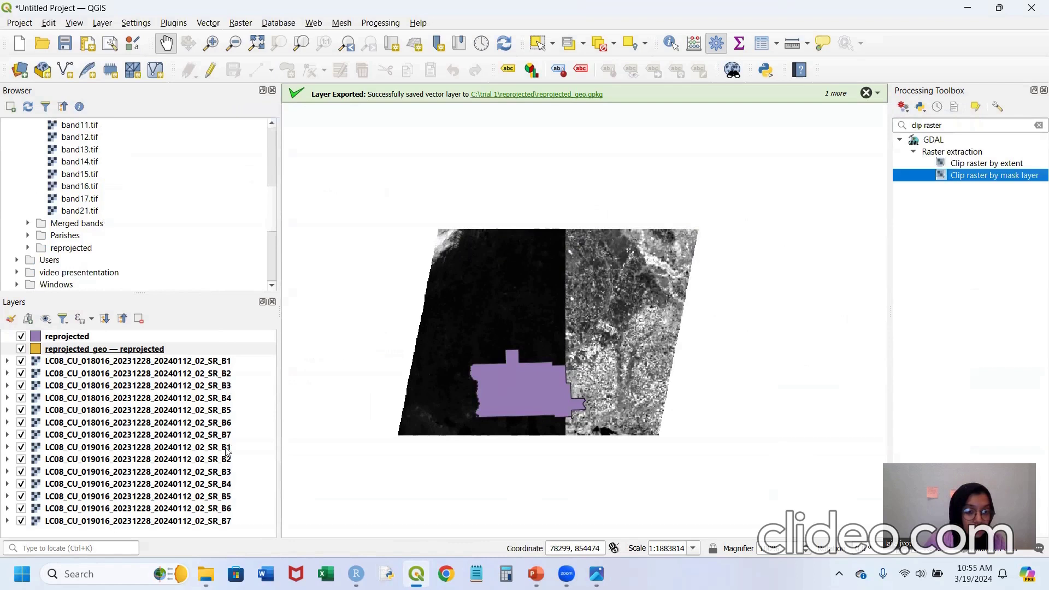
{"action": "left_click", "coordinate": [207, 570]}
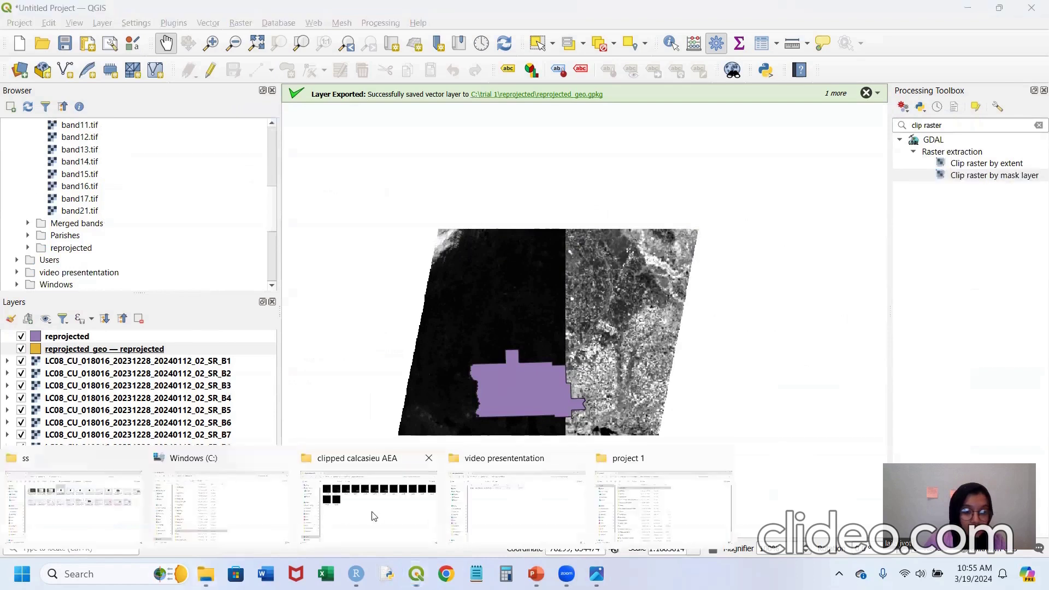
{"action": "left_click", "coordinate": [372, 517]}
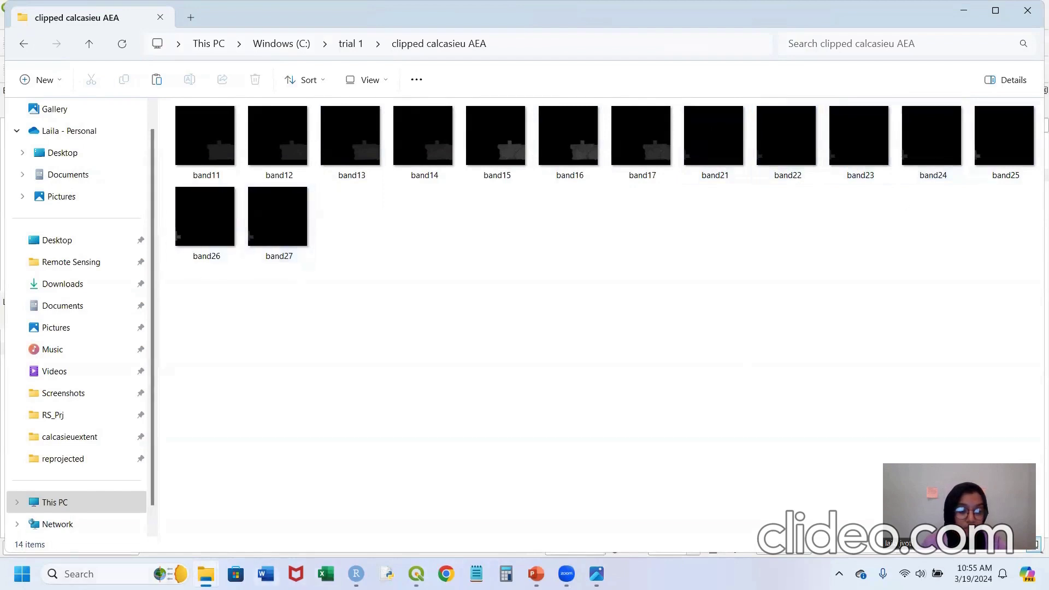
{"action": "left_click", "coordinate": [416, 574]}
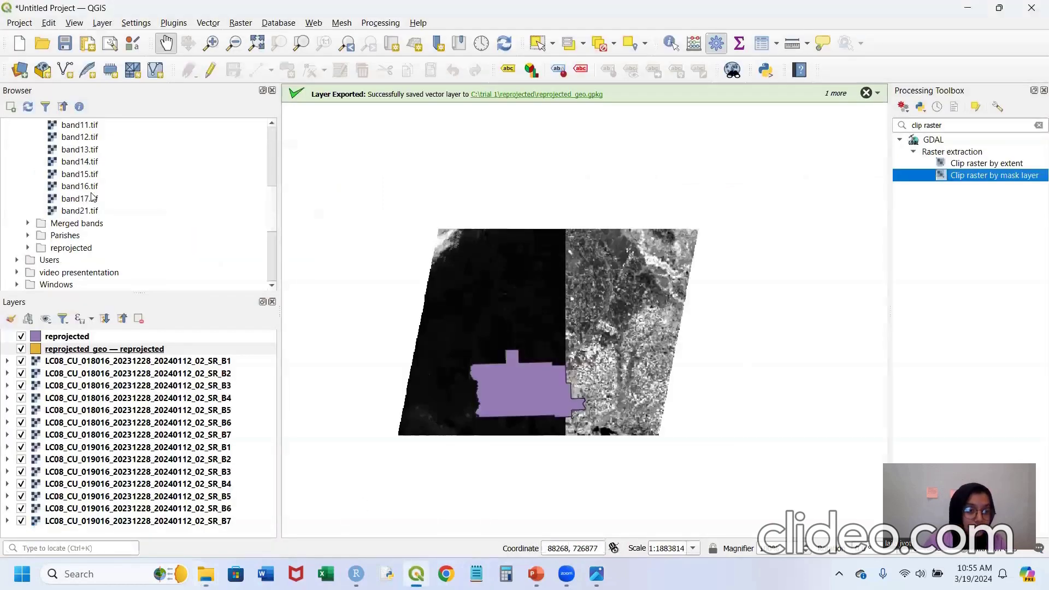
- Collapse and re-expand the clipped calcasieu AEA folder in the Browser to update its file list
{"action": "scroll", "coordinate": [91, 197], "scroll_direction": "up", "scroll_amount": 1}
{"action": "left_click", "coordinate": [26, 151]}
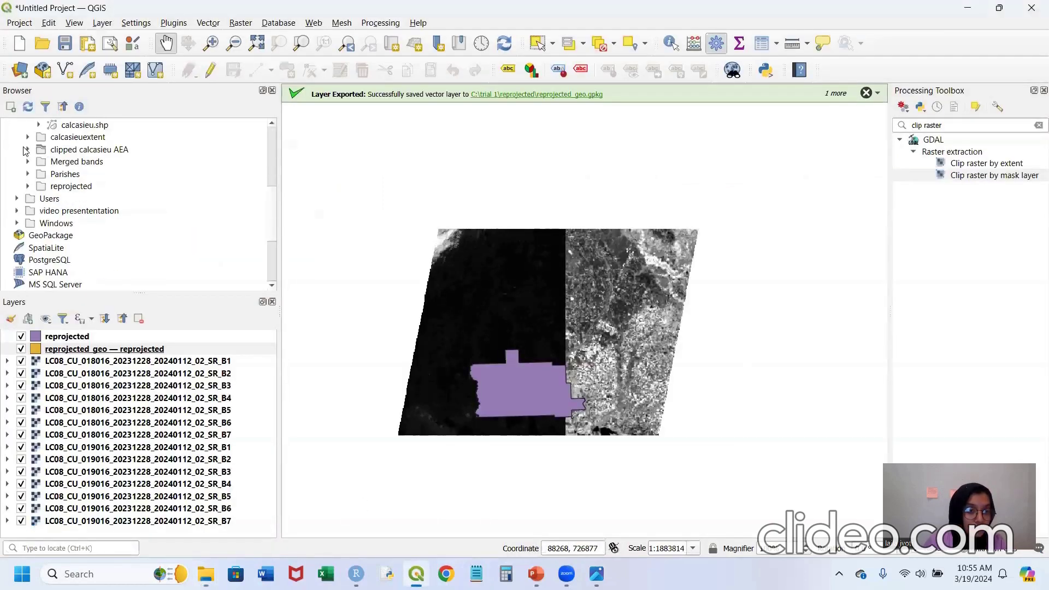
{"action": "left_click", "coordinate": [26, 151]}
{"action": "scroll", "coordinate": [102, 236], "scroll_direction": "down", "scroll_amount": 3}
{"action": "scroll", "coordinate": [103, 236], "scroll_direction": "up", "scroll_amount": 3}
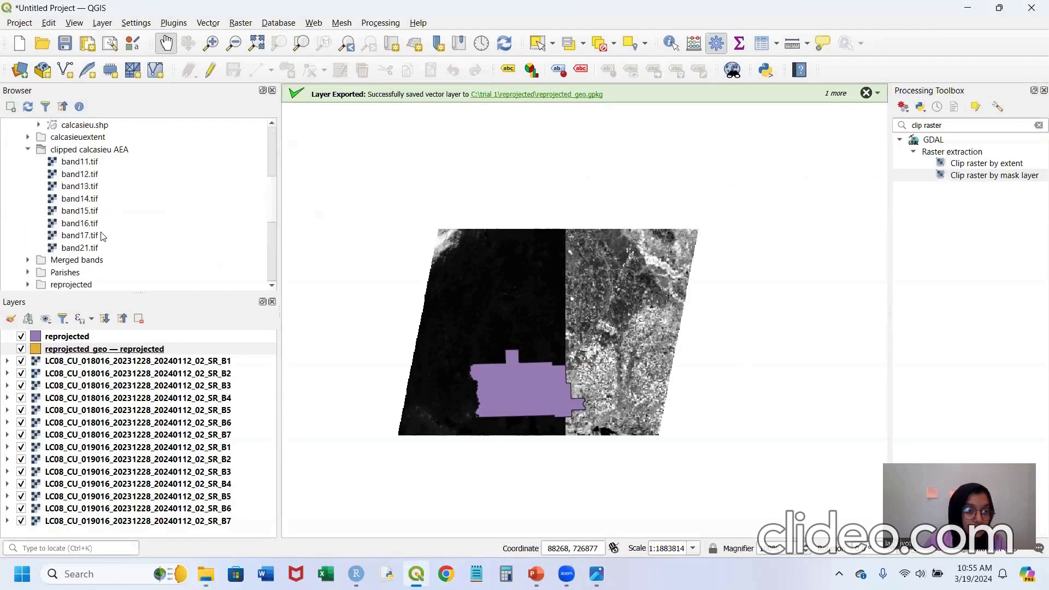
{"action": "left_click", "coordinate": [26, 151]}
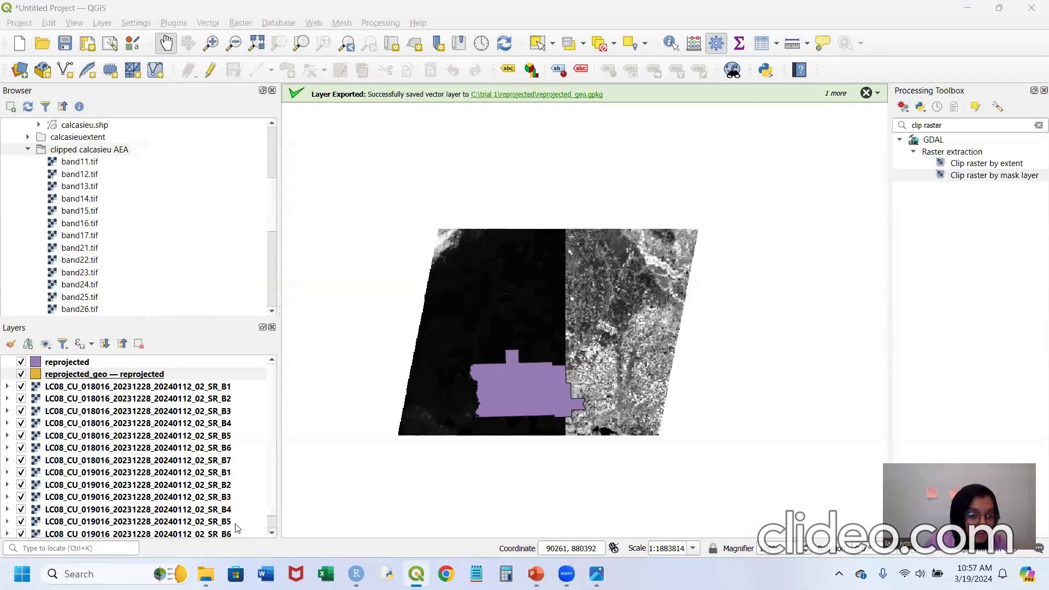
- Remove all LC08_CU_018016 and LC08_CU_019016 band layers, SR_B1 to SR_B7, from the project, keeping the two reprojected boundary layers
{"action": "scroll", "coordinate": [239, 506], "scroll_direction": "down", "scroll_amount": 1}
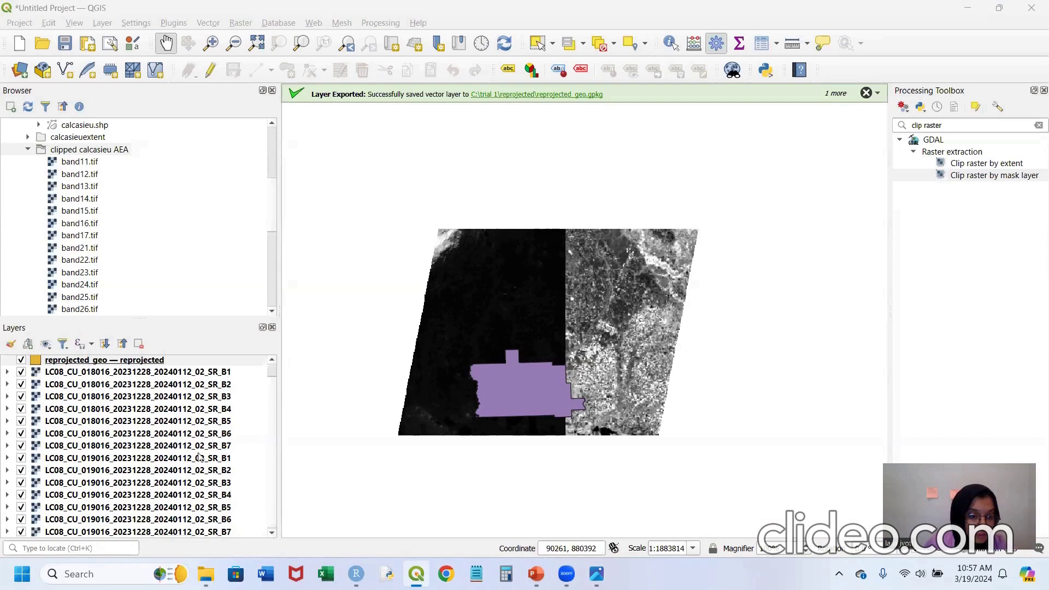
{"action": "scroll", "coordinate": [201, 462], "scroll_direction": "up", "scroll_amount": 1}
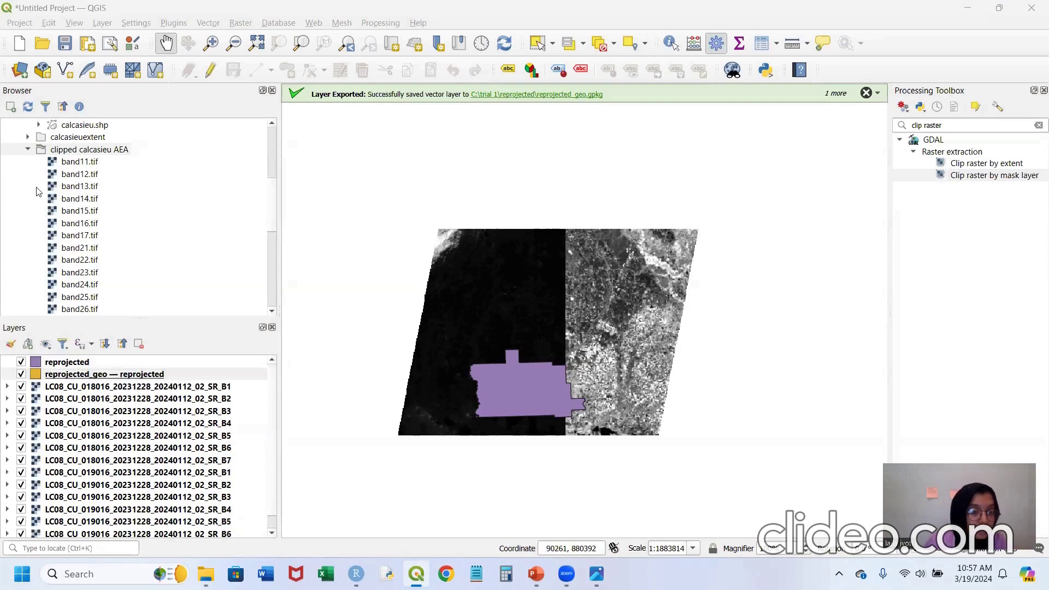
{"action": "left_click", "coordinate": [236, 534]}
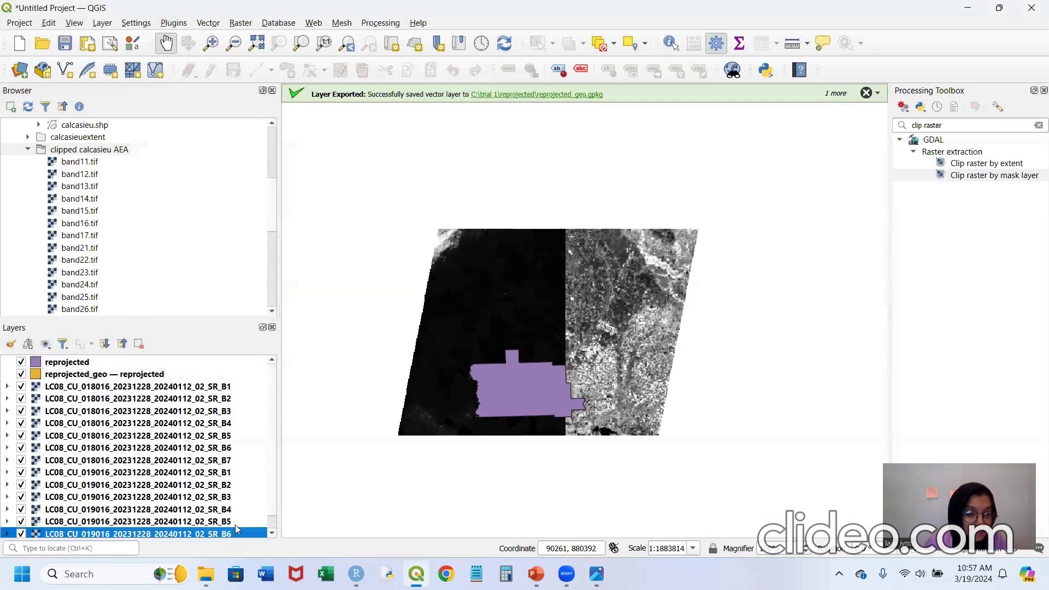
{"action": "left_click", "coordinate": [231, 519], "text": "shift"}
{"action": "left_click", "coordinate": [230, 508], "text": "shift"}
{"action": "left_click", "coordinate": [226, 496], "text": "shift"}
{"action": "left_click", "coordinate": [228, 483], "text": "shift"}
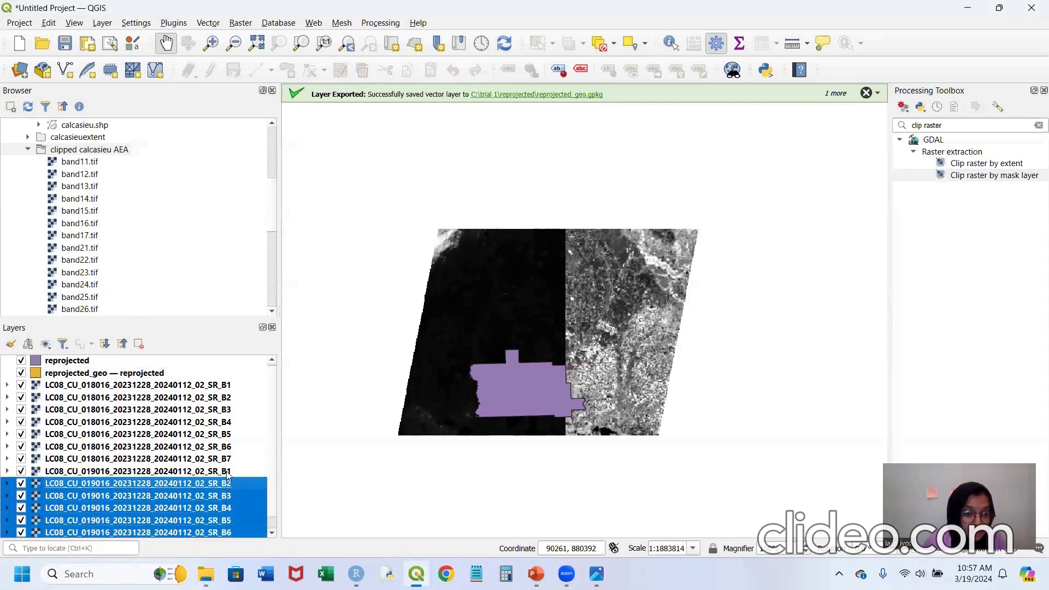
{"action": "left_click", "coordinate": [229, 471], "text": "shift"}
{"action": "left_click", "coordinate": [229, 459], "text": "shift"}
{"action": "left_click", "coordinate": [229, 447], "text": "shift"}
{"action": "left_click", "coordinate": [229, 435], "text": "shift"}
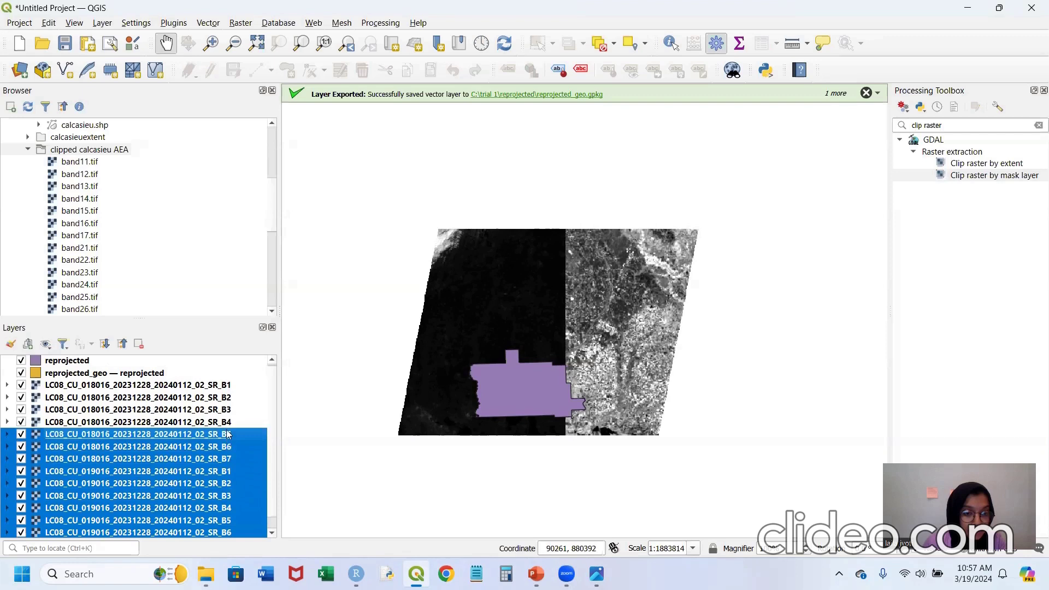
{"action": "left_click", "coordinate": [229, 422], "text": "shift"}
{"action": "left_click", "coordinate": [228, 410], "text": "shift"}
{"action": "left_click", "coordinate": [228, 398], "text": "shift"}
{"action": "left_click", "coordinate": [228, 385], "text": "shift"}
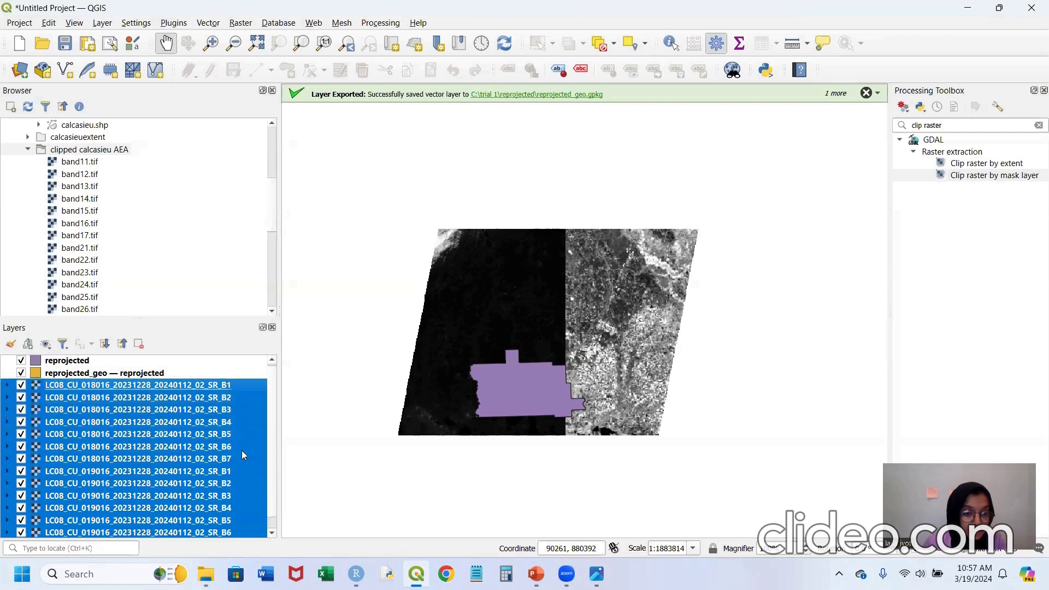
{"action": "scroll", "coordinate": [242, 450], "scroll_direction": "down", "scroll_amount": 1}
{"action": "left_click", "coordinate": [214, 537], "text": "shift"}
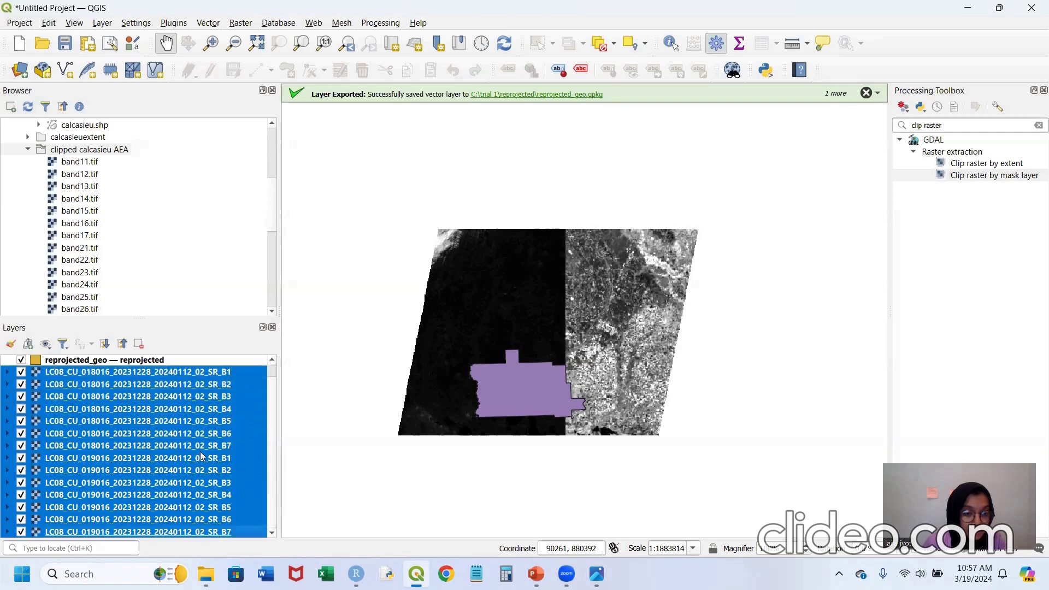
{"action": "right_click", "coordinate": [201, 452]}
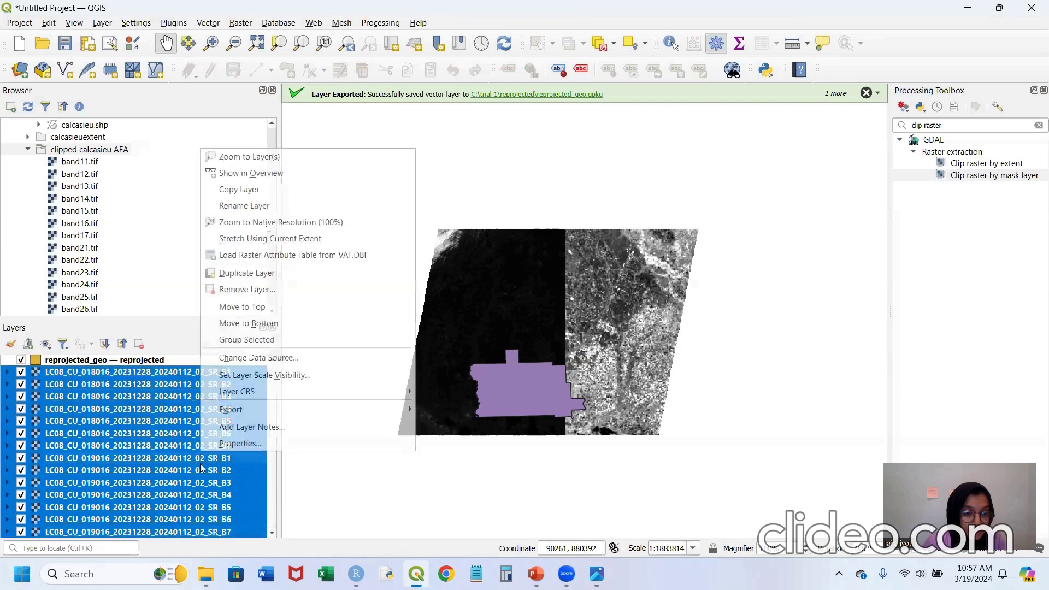
{"action": "left_click", "coordinate": [242, 290]}
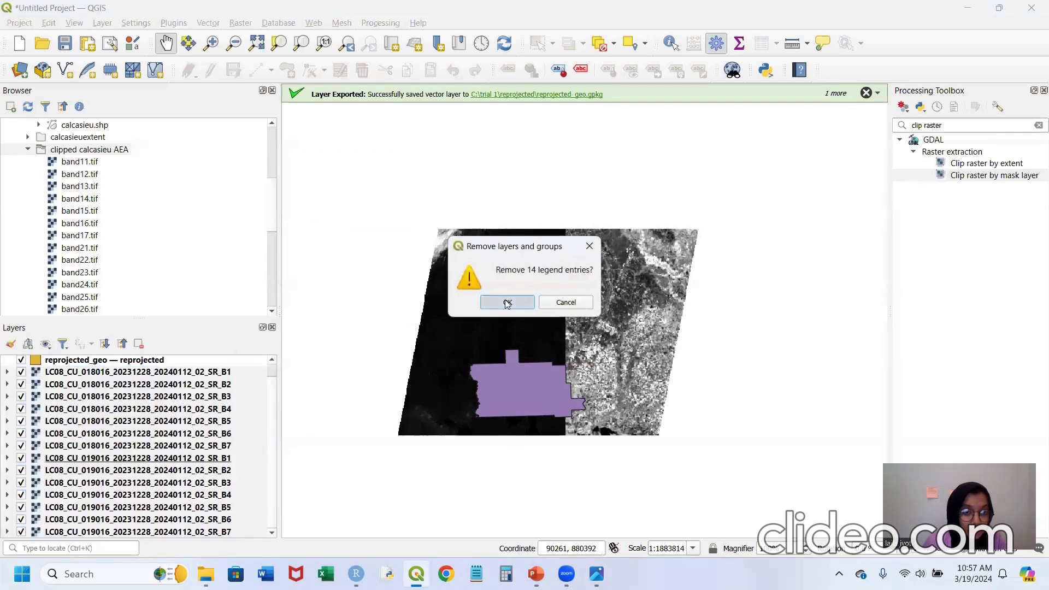
{"action": "left_click", "coordinate": [507, 302]}
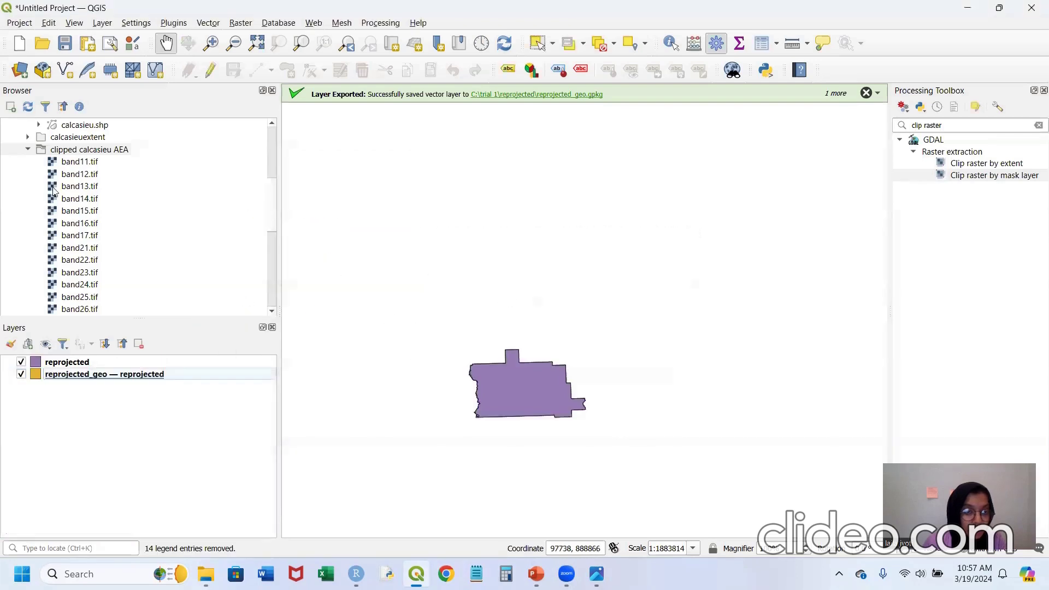
- Add all the clipped rasters, band11.tif to band17.tif and band21.tif to band27.tif, from the clipped calcasieu AEA folder to the project
{"action": "left_click", "coordinate": [83, 169], "text": "shift"}
{"action": "left_click", "coordinate": [97, 151]}
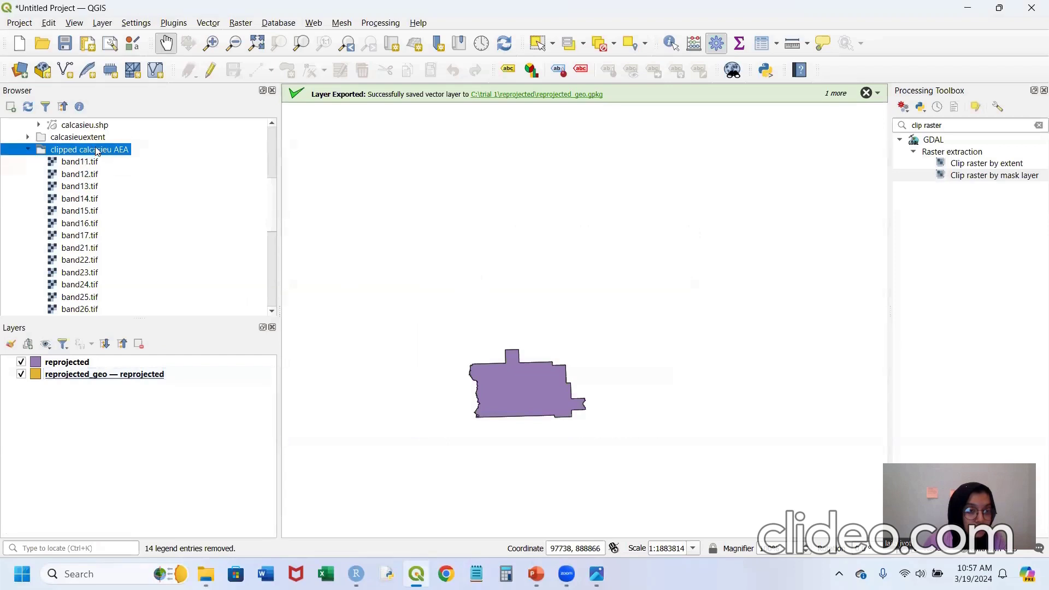
{"action": "left_click", "coordinate": [93, 164]}
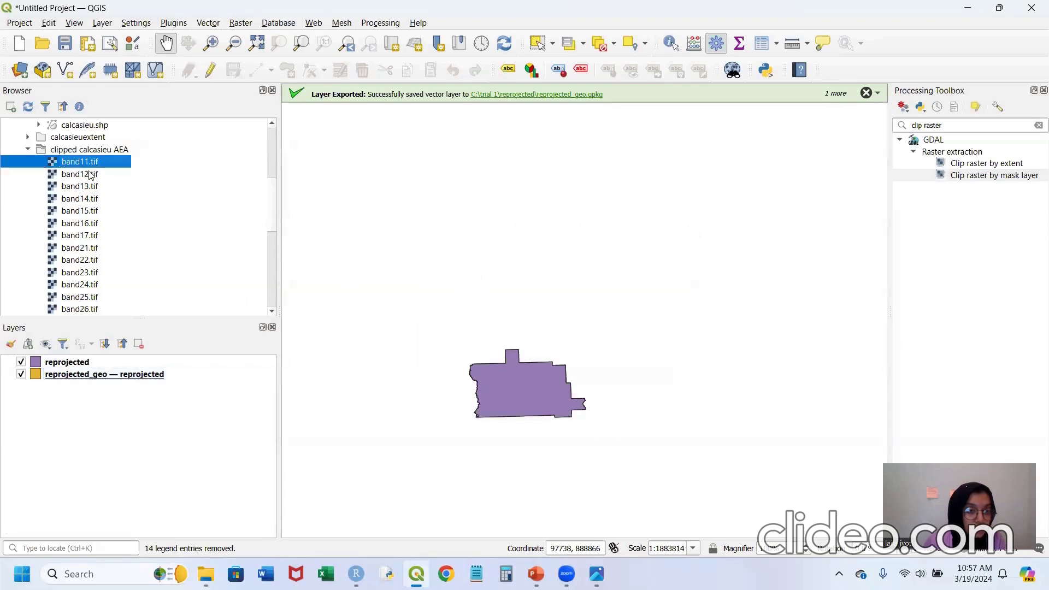
{"action": "left_click", "coordinate": [91, 175], "text": "shift"}
{"action": "left_click", "coordinate": [89, 187], "text": "shift"}
{"action": "left_click", "coordinate": [89, 200], "text": "shift"}
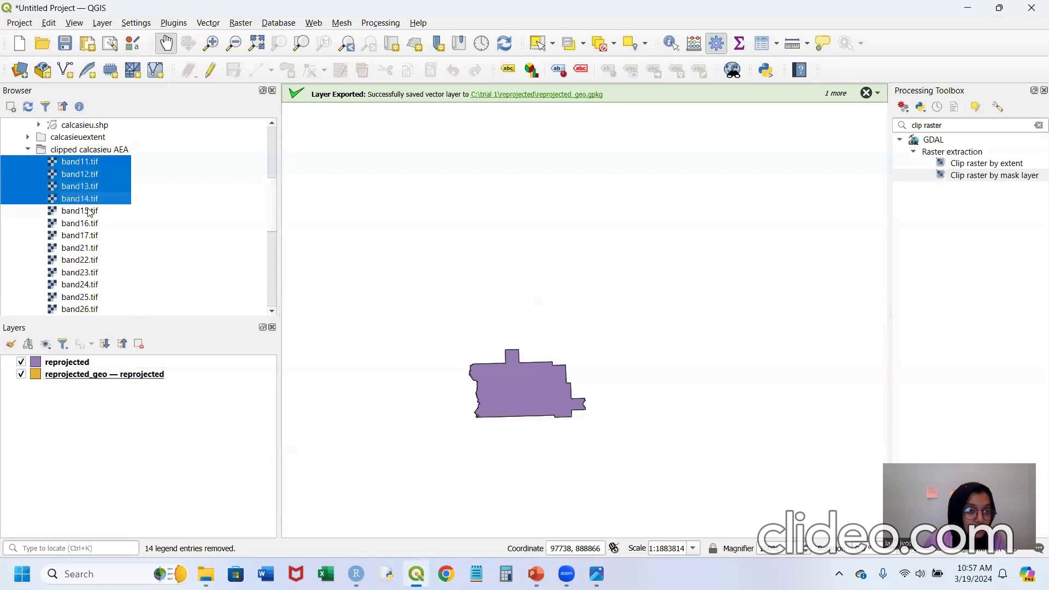
{"action": "left_click", "coordinate": [89, 212], "text": "shift"}
{"action": "left_click", "coordinate": [89, 226], "text": "shift"}
{"action": "left_click", "coordinate": [89, 237], "text": "shift"}
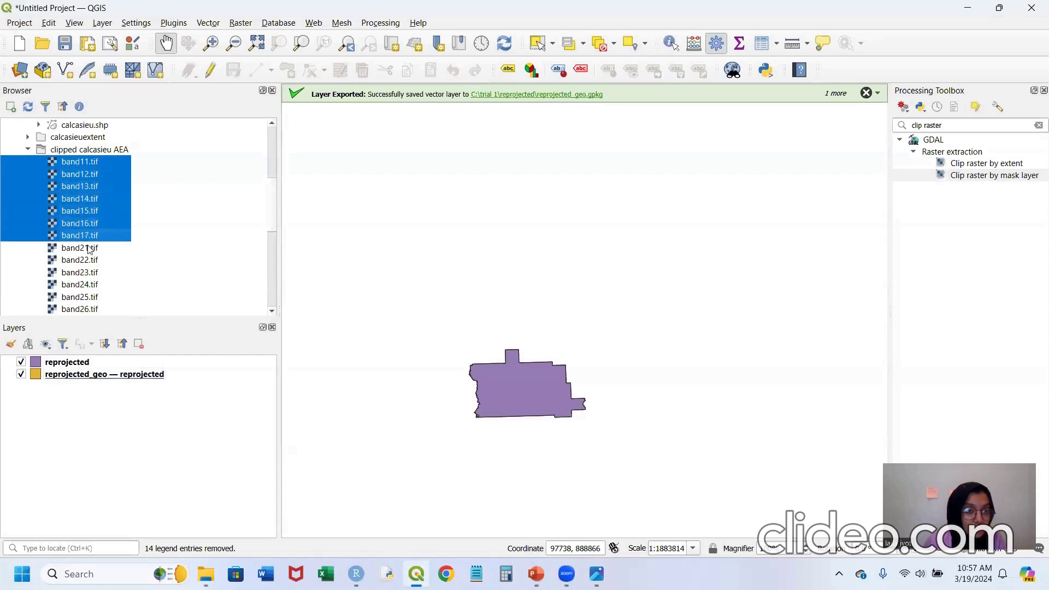
{"action": "left_click", "coordinate": [89, 249], "text": "shift"}
{"action": "left_click", "coordinate": [89, 261], "text": "shift"}
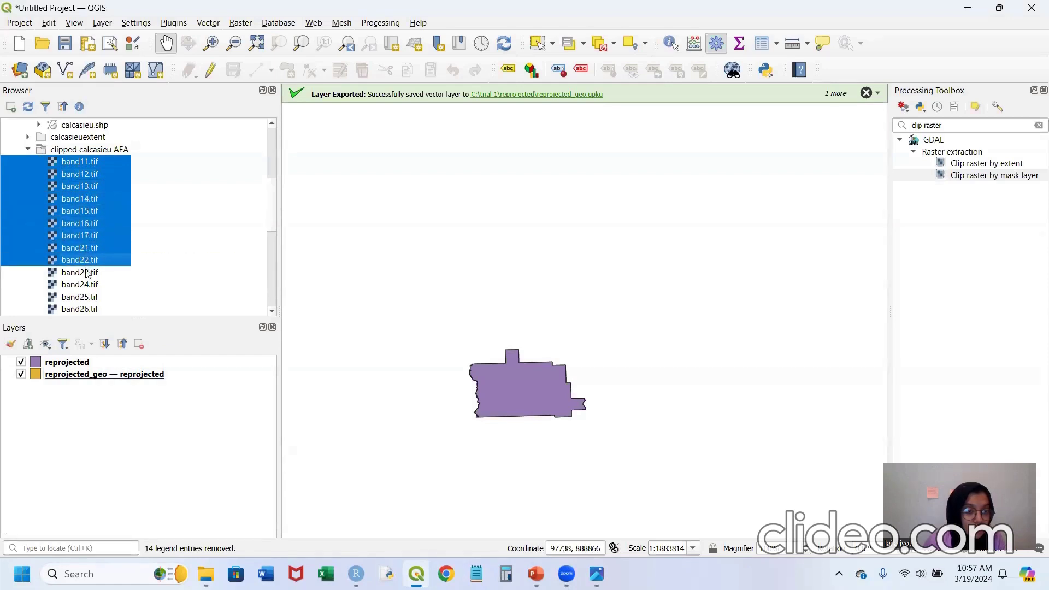
{"action": "left_click", "coordinate": [89, 273], "text": "shift"}
{"action": "left_click", "coordinate": [89, 285], "text": "shift"}
{"action": "left_click", "coordinate": [90, 298], "text": "shift"}
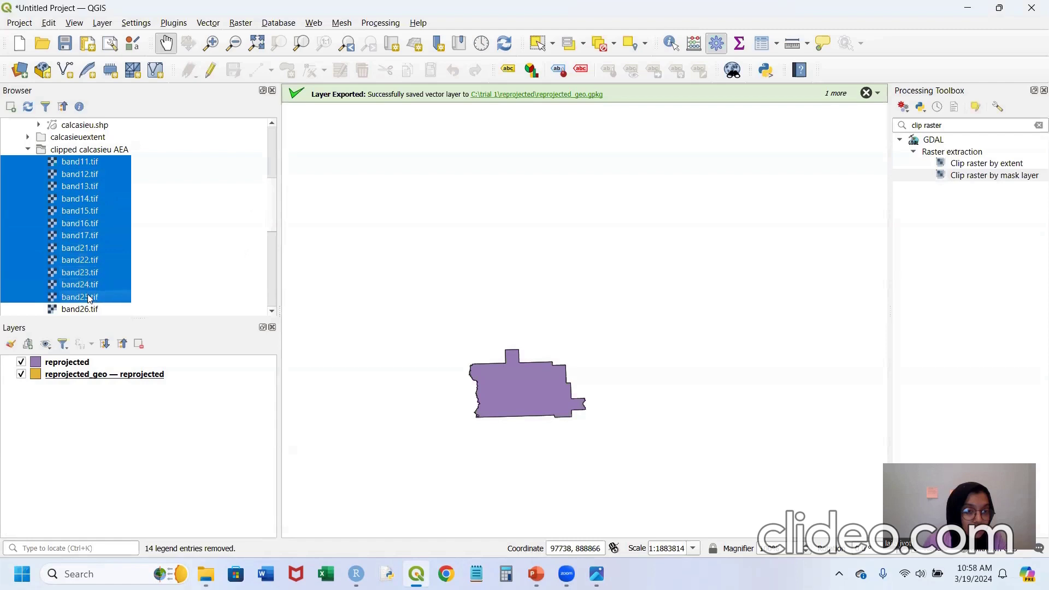
{"action": "left_click", "coordinate": [92, 311], "text": "shift"}
{"action": "scroll", "coordinate": [113, 279], "scroll_direction": "down", "scroll_amount": 1}
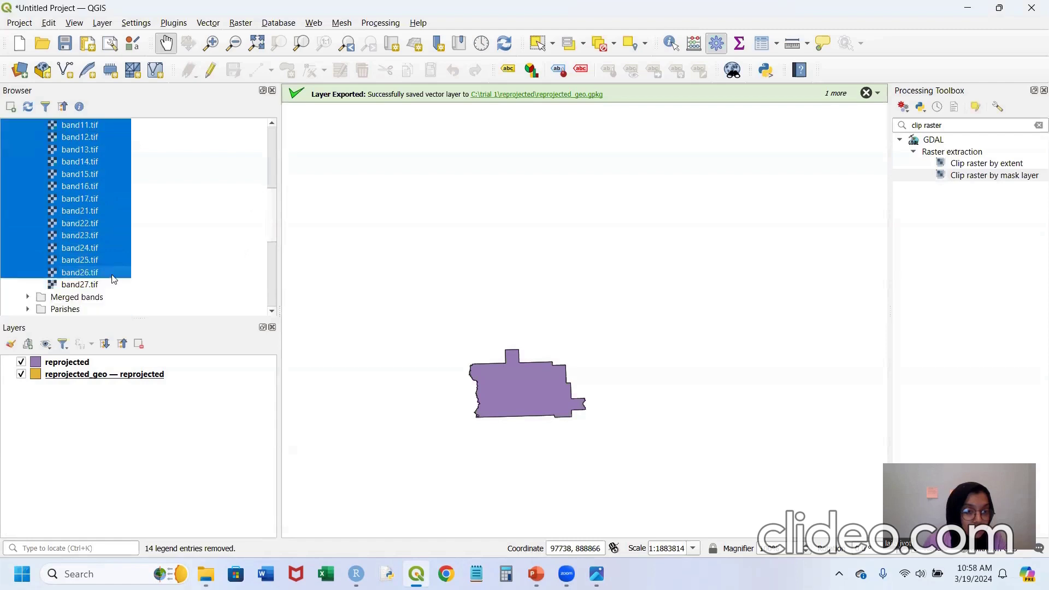
{"action": "left_click", "coordinate": [91, 285], "text": "shift"}
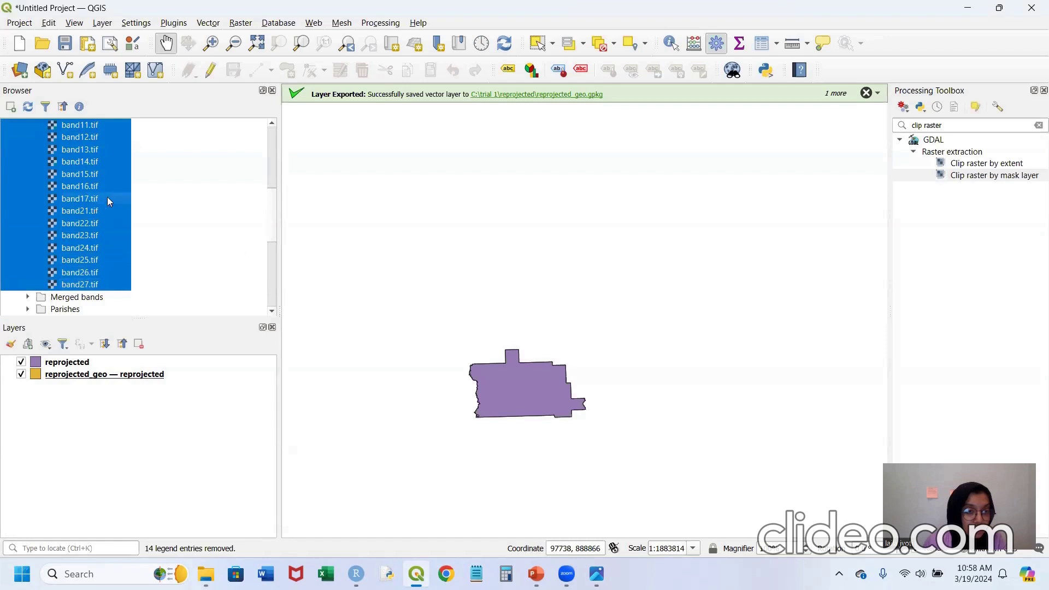
{"action": "left_click_drag", "start_coordinate": [178, 368], "coordinate": [100, 466]}
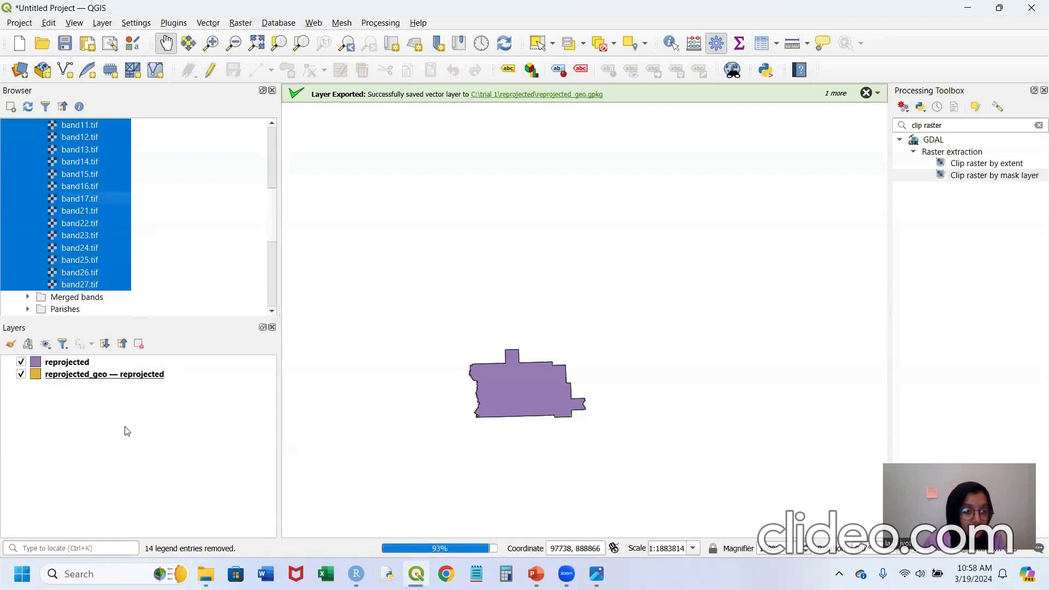
- Enlarge the layer list and collapse the legends of all the clipped band layers, band11 to band17 and band21 to band27
{"action": "scroll", "coordinate": [122, 410], "scroll_direction": "up", "scroll_amount": 2}
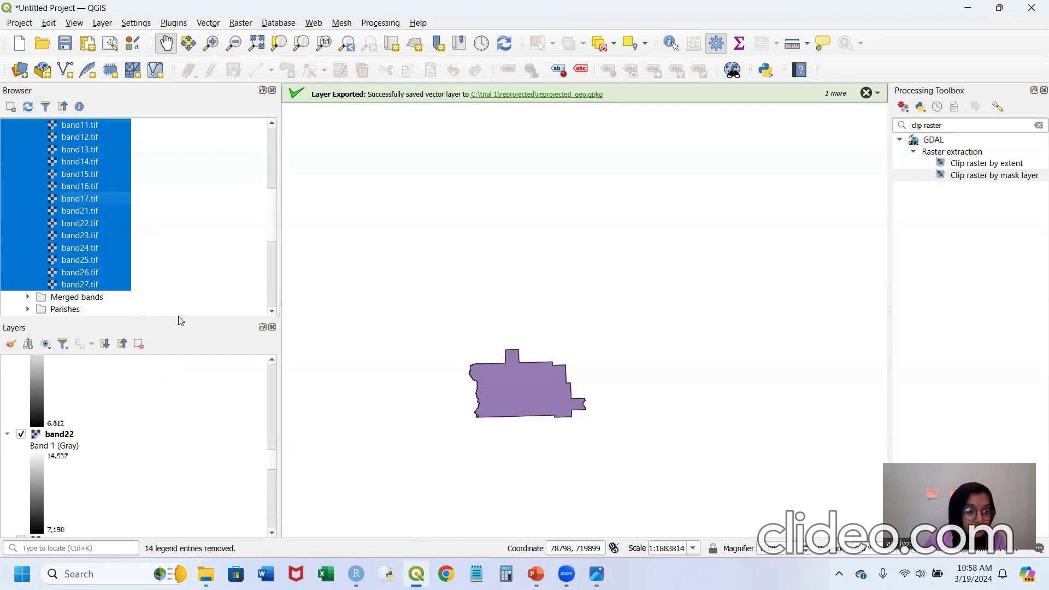
{"action": "left_click_drag", "start_coordinate": [178, 316], "coordinate": [178, 273]}
{"action": "scroll", "coordinate": [125, 382], "scroll_direction": "up", "scroll_amount": 5}
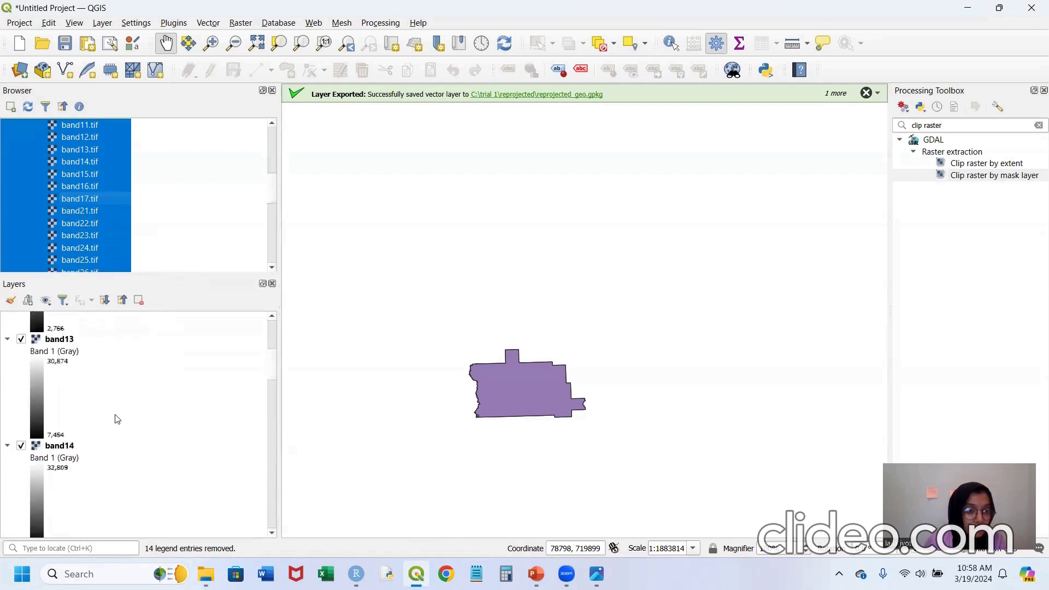
{"action": "scroll", "coordinate": [109, 412], "scroll_direction": "up", "scroll_amount": 5}
{"action": "left_click", "coordinate": [7, 331]}
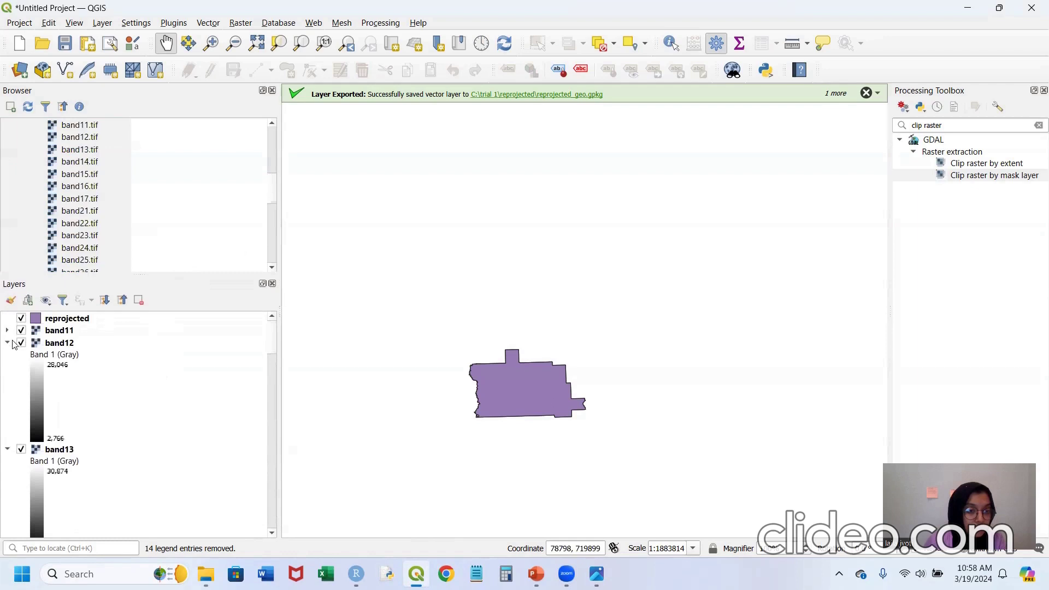
{"action": "left_click", "coordinate": [7, 343]}
{"action": "left_click", "coordinate": [7, 356]}
{"action": "left_click", "coordinate": [7, 368]}
{"action": "left_click", "coordinate": [7, 380]}
{"action": "left_click", "coordinate": [7, 392]}
{"action": "left_click", "coordinate": [7, 404]}
{"action": "left_click", "coordinate": [7, 417]}
{"action": "left_click", "coordinate": [7, 429]}
{"action": "left_click", "coordinate": [7, 441]}
{"action": "left_click", "coordinate": [7, 453]}
{"action": "left_click", "coordinate": [7, 465]}
{"action": "left_click", "coordinate": [7, 478]}
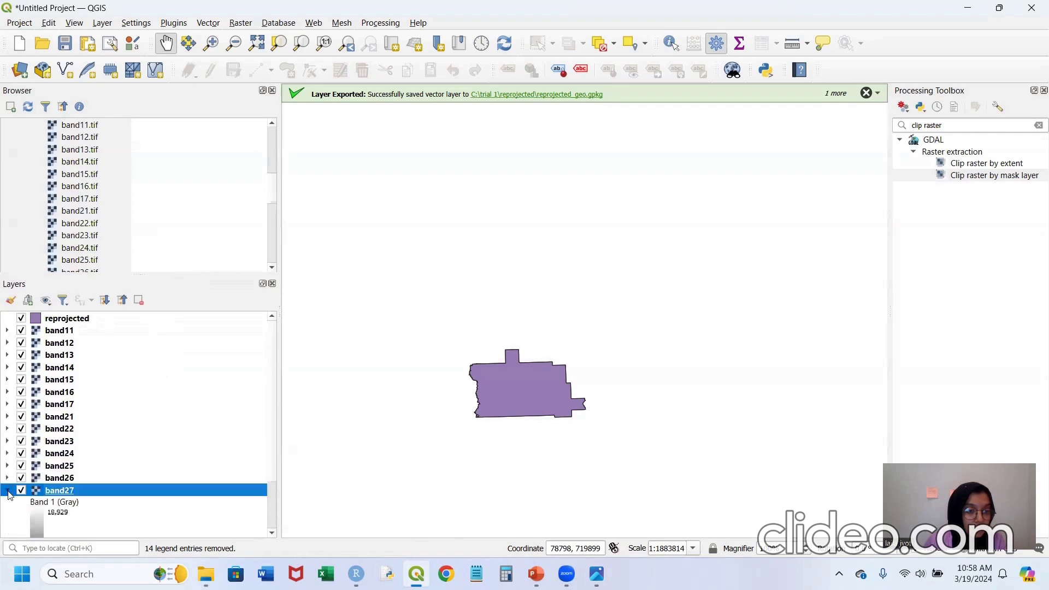
{"action": "left_click", "coordinate": [7, 490]}
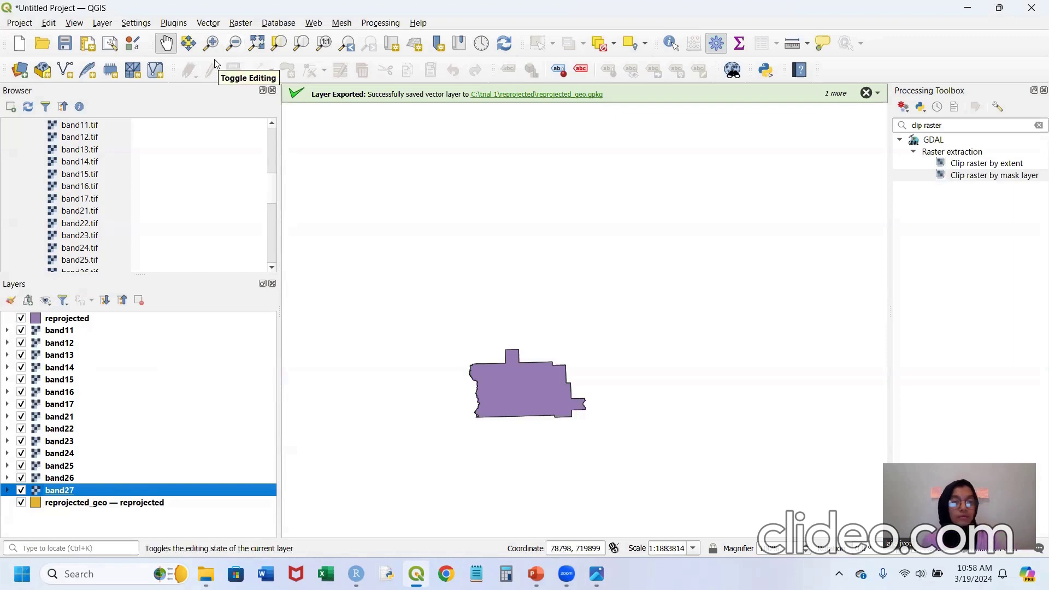
{"action": "left_click", "coordinate": [240, 23]}
{"action": "mouse_move", "coordinate": [278, 75]}
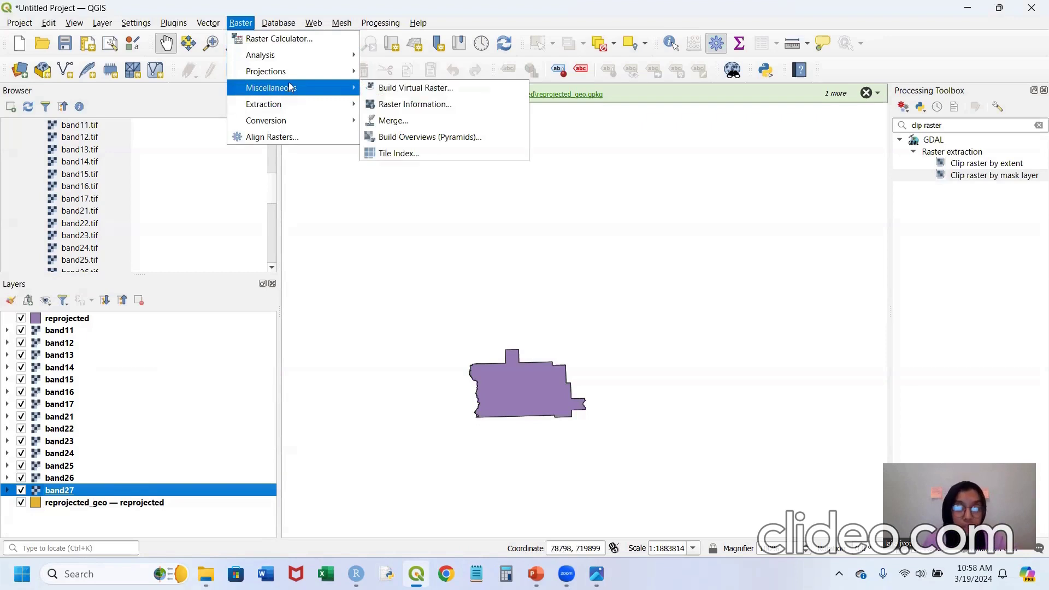
{"action": "left_click", "coordinate": [384, 121]}
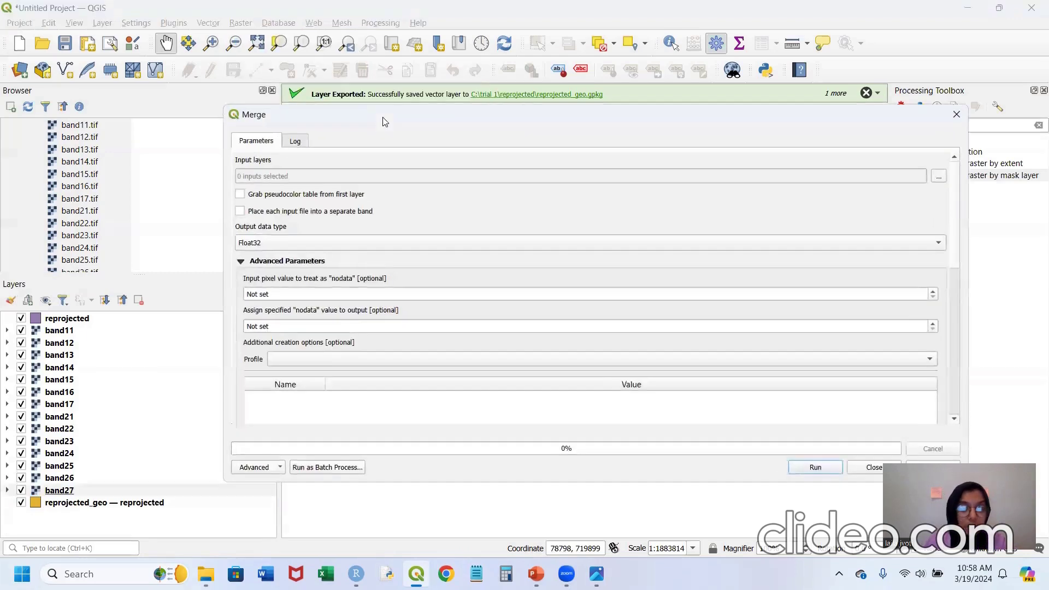
{"action": "left_click", "coordinate": [335, 469]}
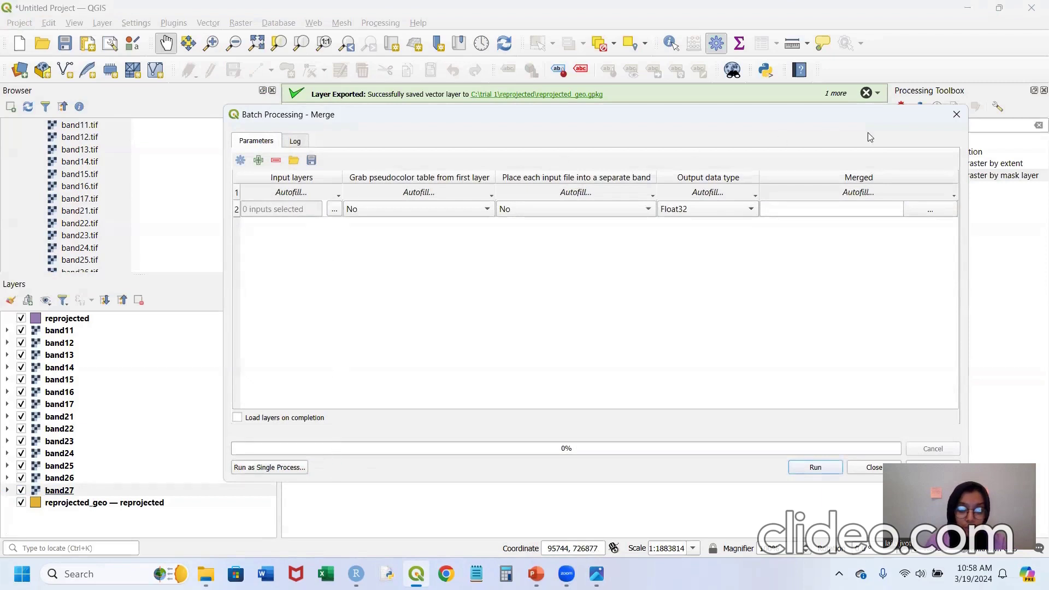
{"action": "left_click", "coordinate": [956, 114]}
- Start the raster Merge tool as a single process and choose band11 and band21 as its input layers
{"action": "left_click", "coordinate": [240, 23]}
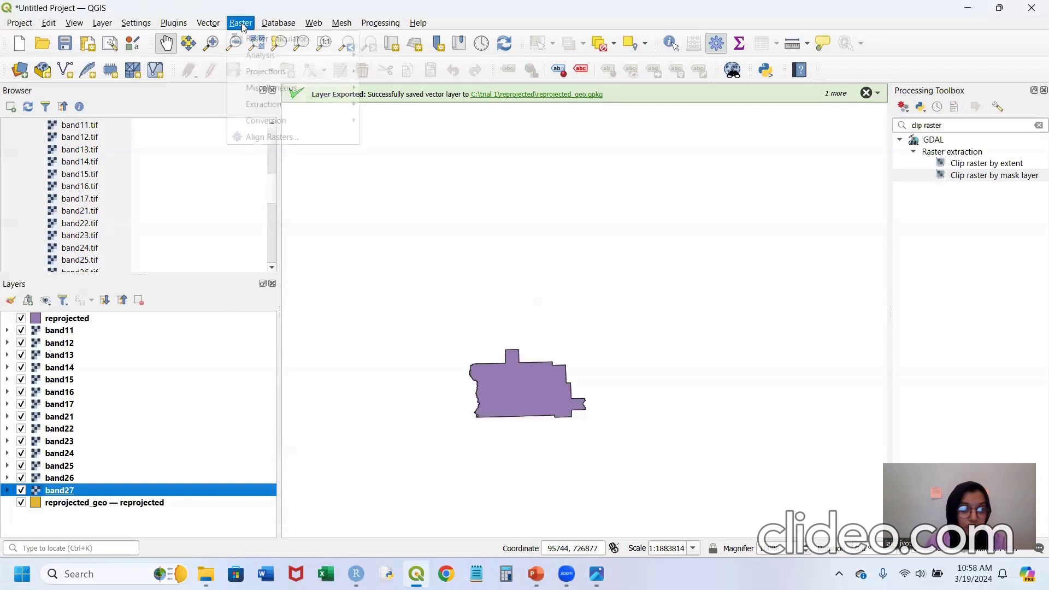
{"action": "mouse_move", "coordinate": [265, 91]}
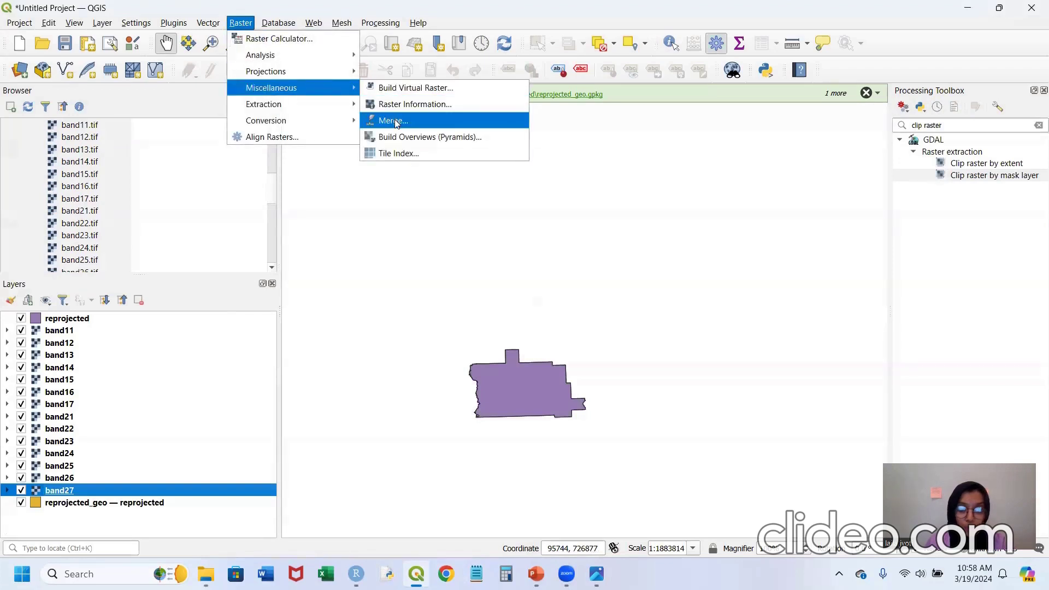
{"action": "left_click", "coordinate": [397, 122]}
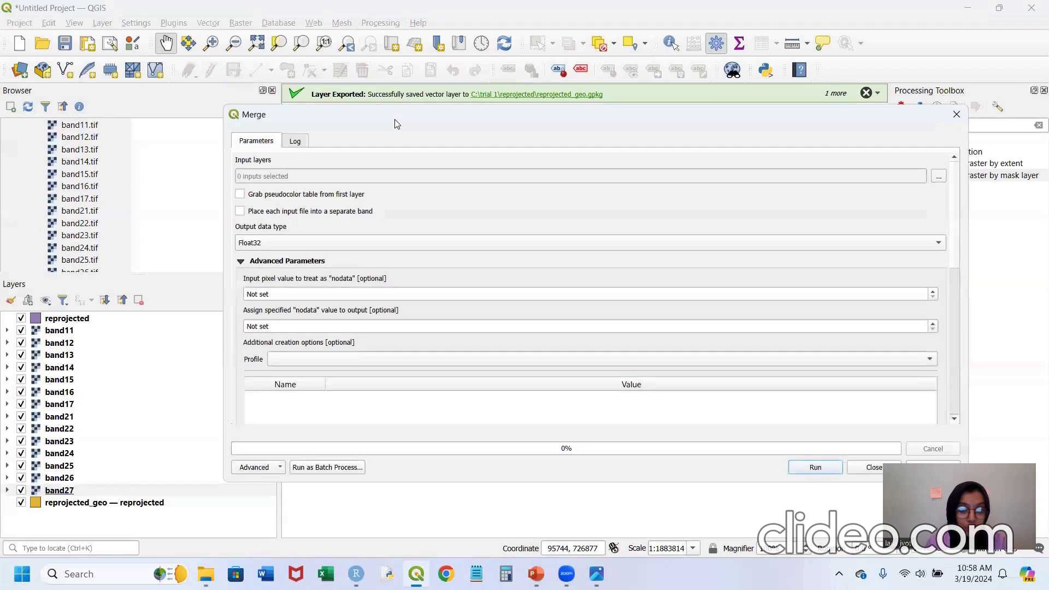
{"action": "left_click", "coordinate": [938, 176]}
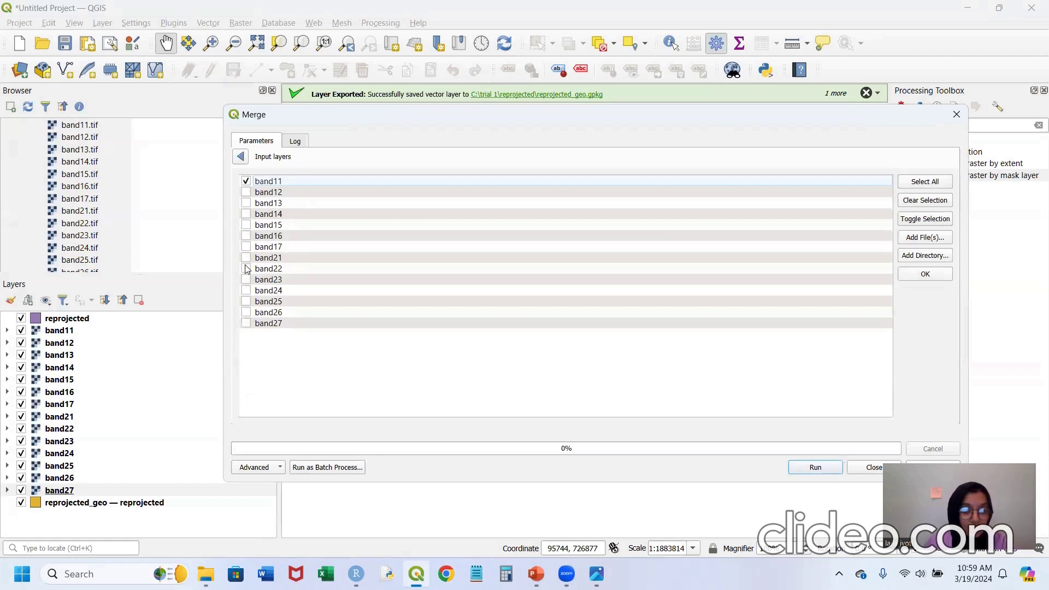
{"action": "left_click", "coordinate": [924, 274]}
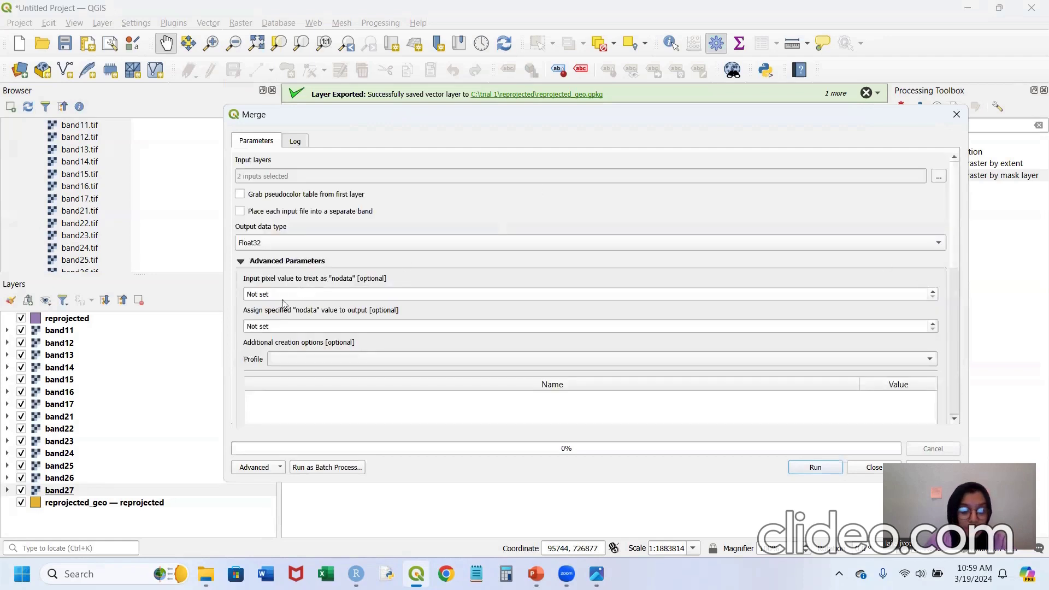
- Set both the input nodata pixel value and the output nodata value of the merge to 0
{"action": "key", "text": "BackSpace"}
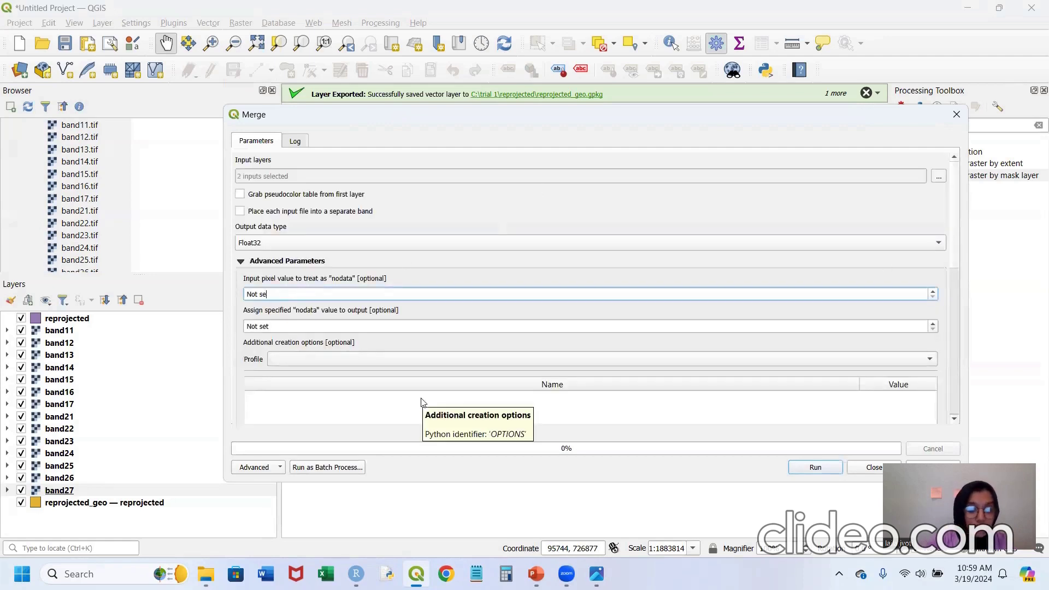
{"action": "type", "text": "0"}
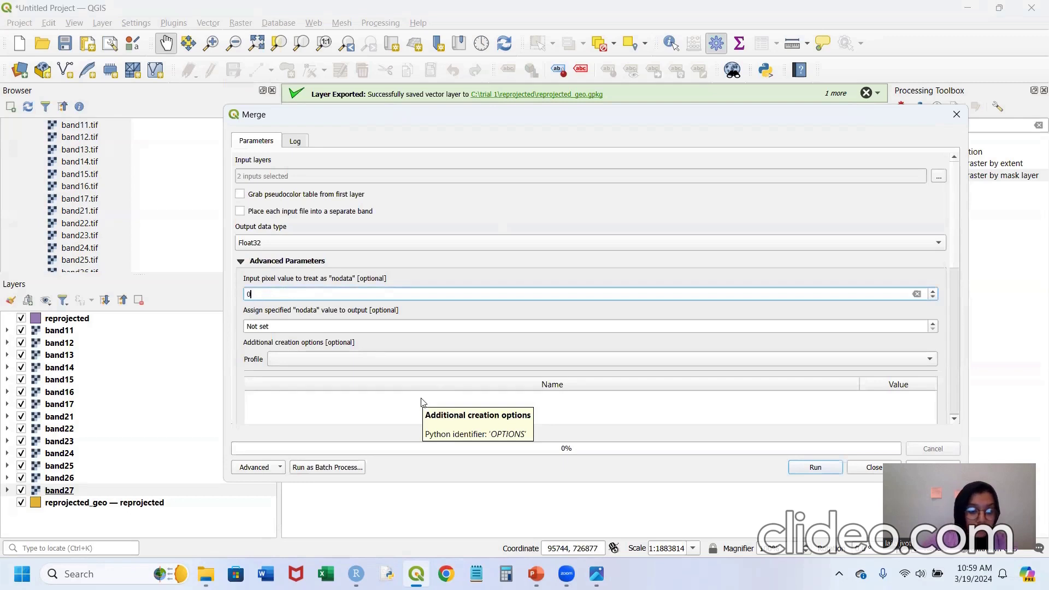
{"action": "left_click", "coordinate": [427, 323]}
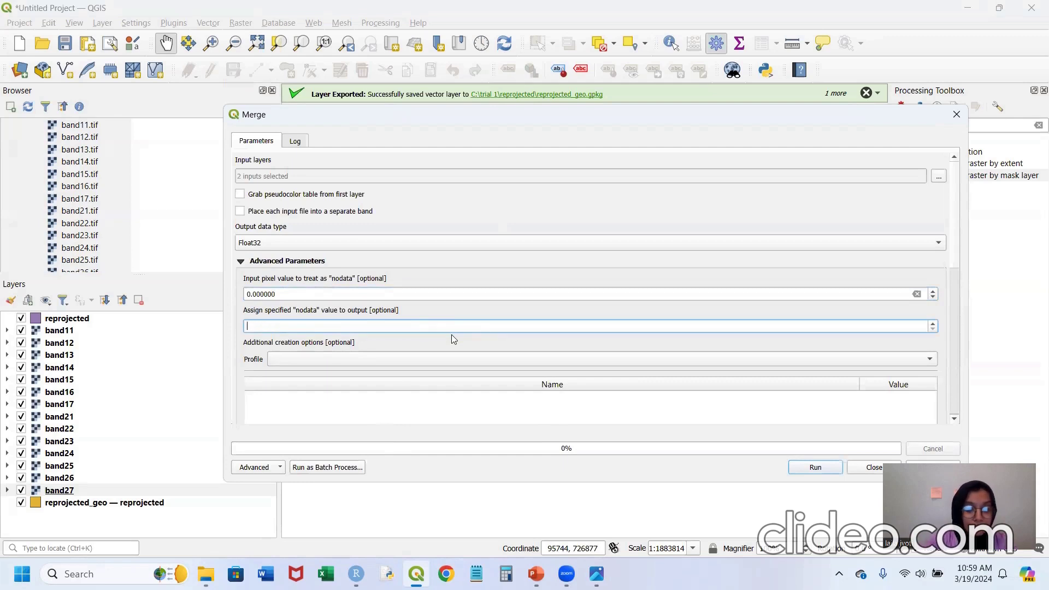
{"action": "type", "text": "0"}
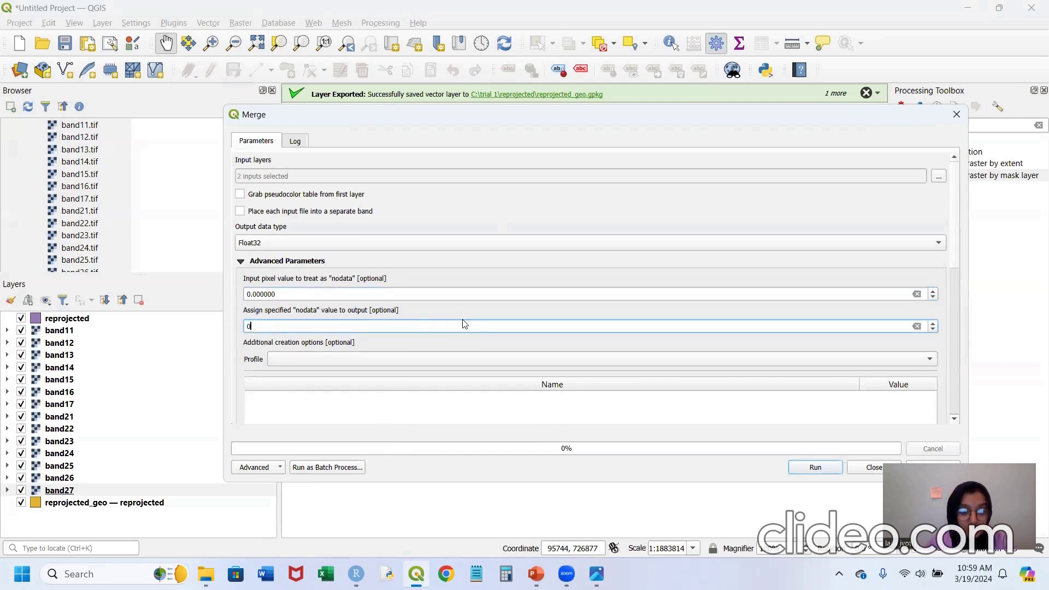
- Set the merged output to a TIF file named band1 in the Merged bands folder of trial 1, and run the merge
{"action": "scroll", "coordinate": [455, 314], "scroll_direction": "down", "scroll_amount": 1}
{"action": "scroll", "coordinate": [456, 315], "scroll_direction": "down", "scroll_amount": 6}
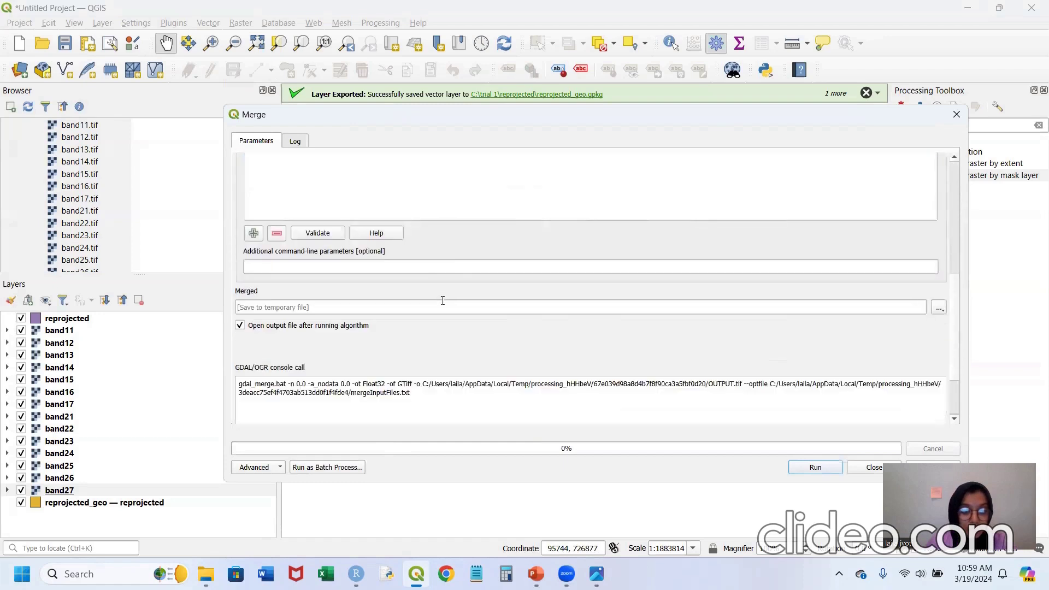
{"action": "left_click", "coordinate": [939, 310]}
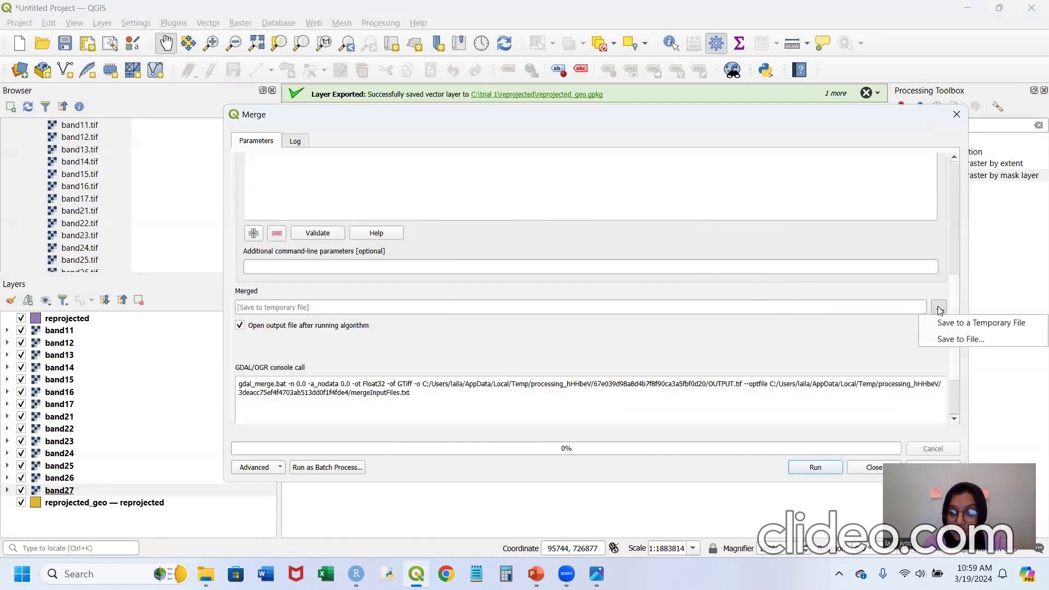
{"action": "left_click", "coordinate": [946, 340]}
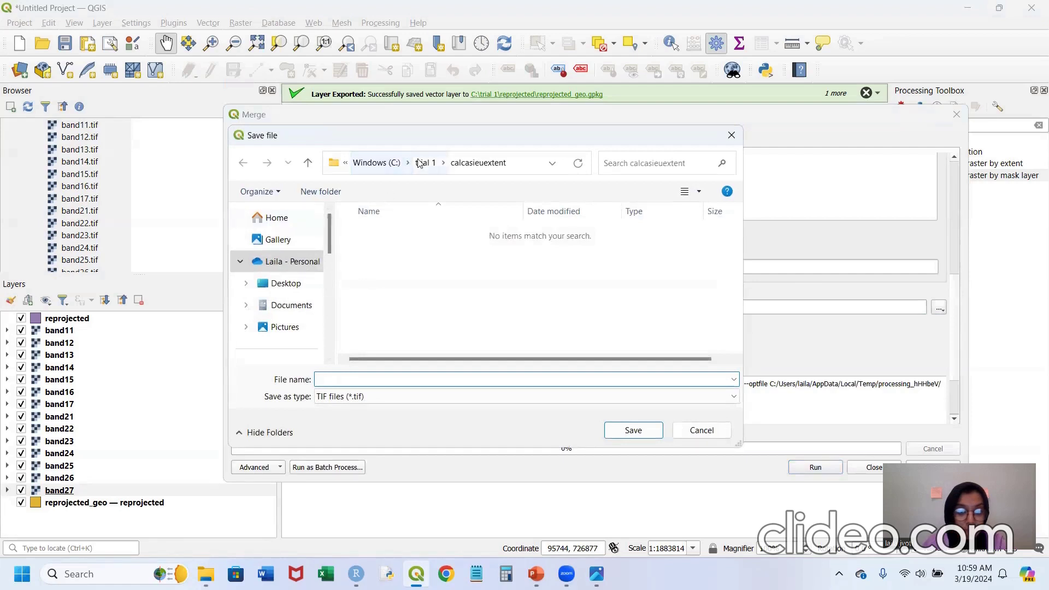
{"action": "left_click", "coordinate": [443, 165]}
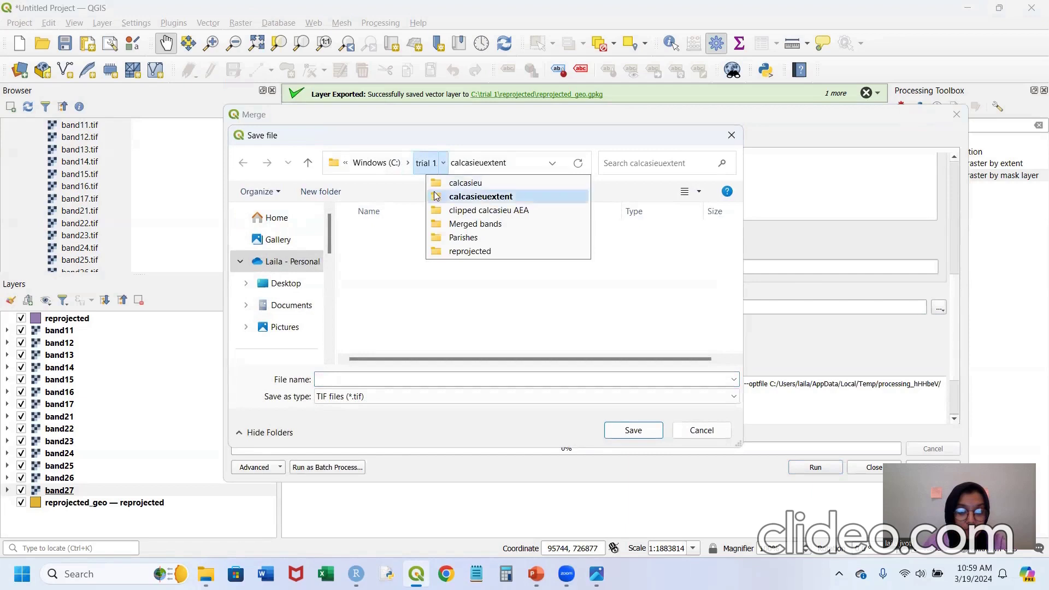
{"action": "left_click", "coordinate": [461, 225]}
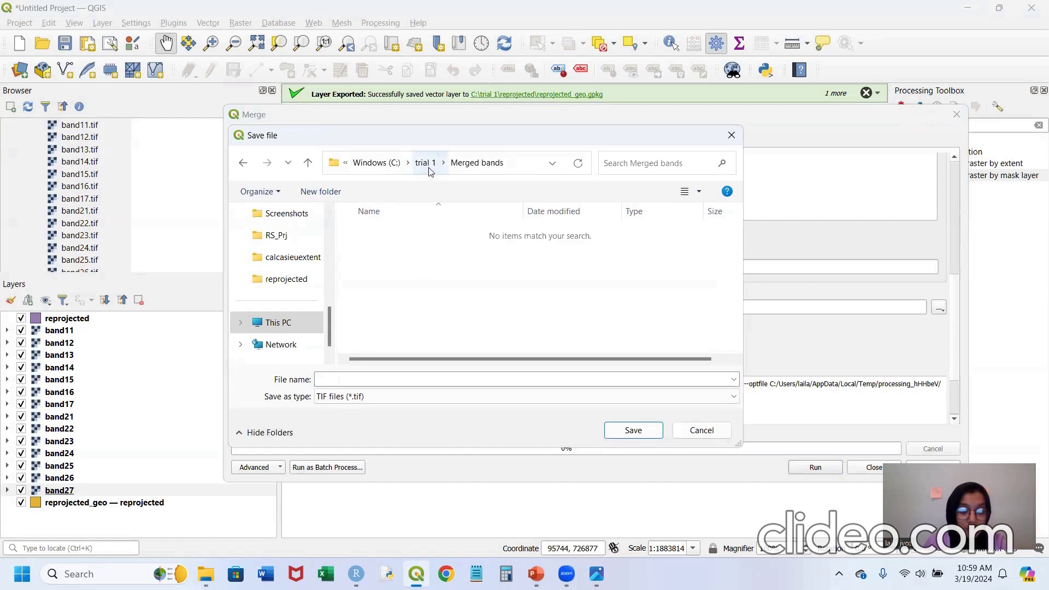
{"action": "left_click", "coordinate": [402, 378]}
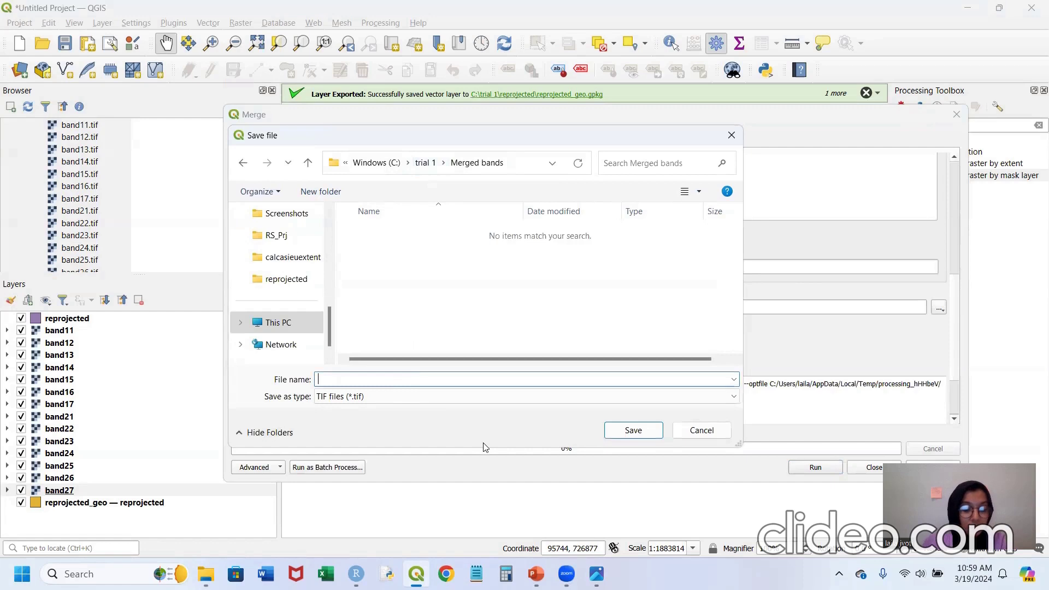
{"action": "type", "text": "band1"}
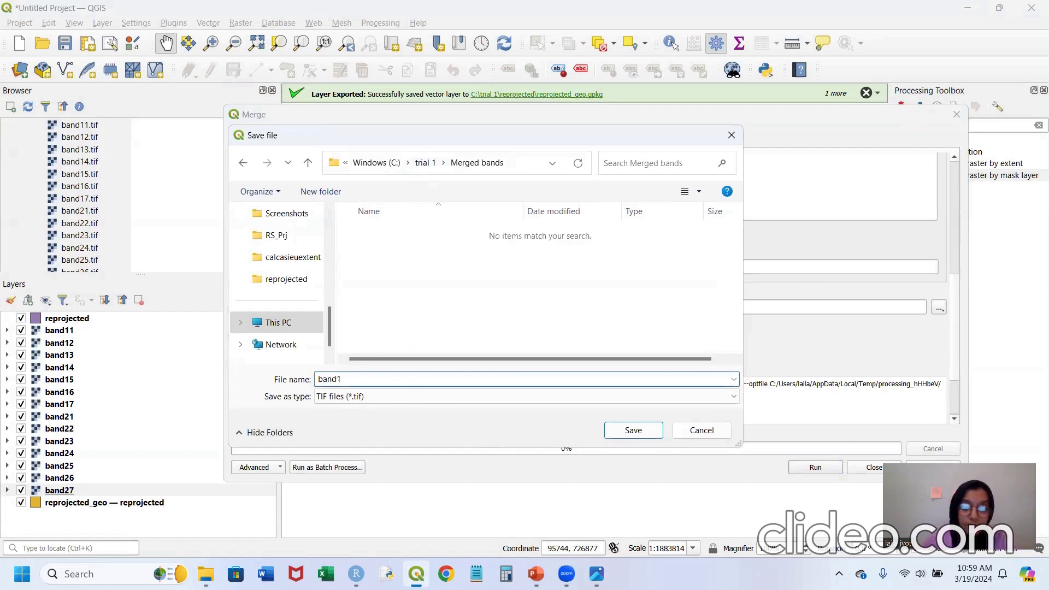
{"action": "left_click", "coordinate": [632, 430]}
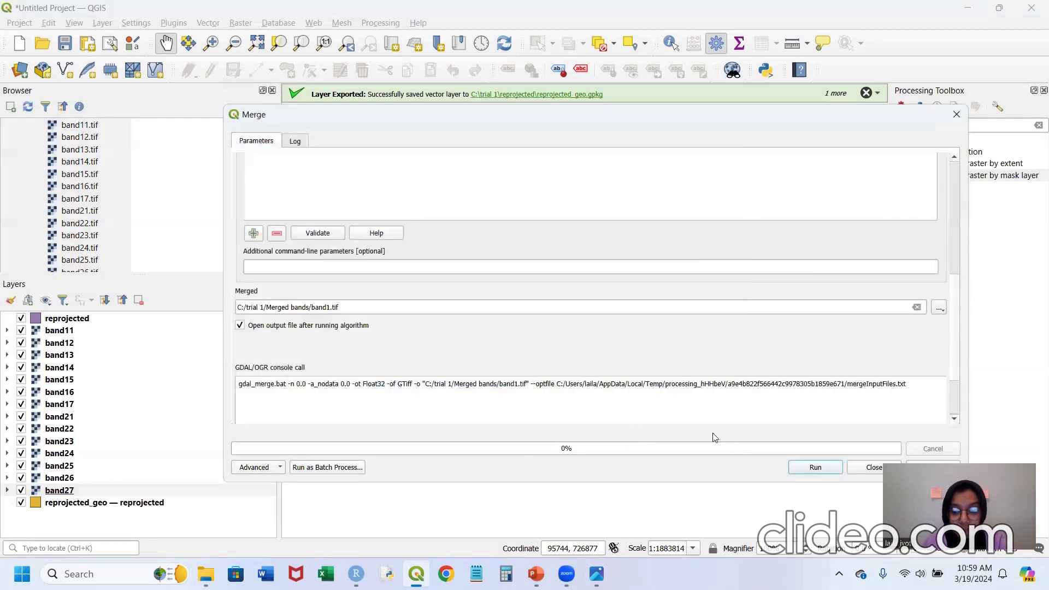
{"action": "left_click", "coordinate": [815, 469]}
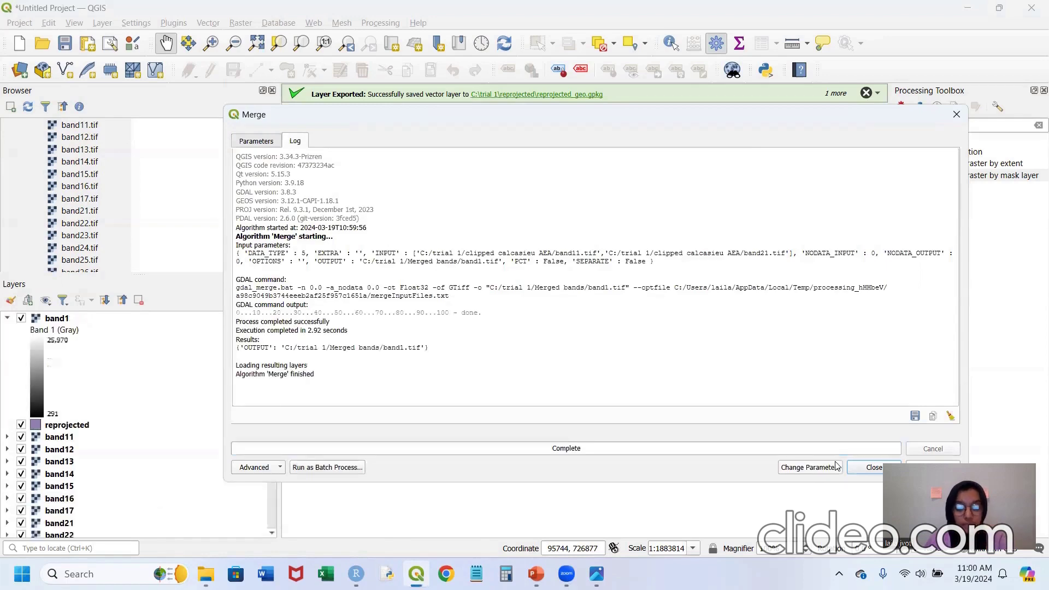
- Collapse the legend of the merged band1 layer and start a new raster Merge with band12 and band22 as input layers
{"action": "left_click", "coordinate": [873, 468]}
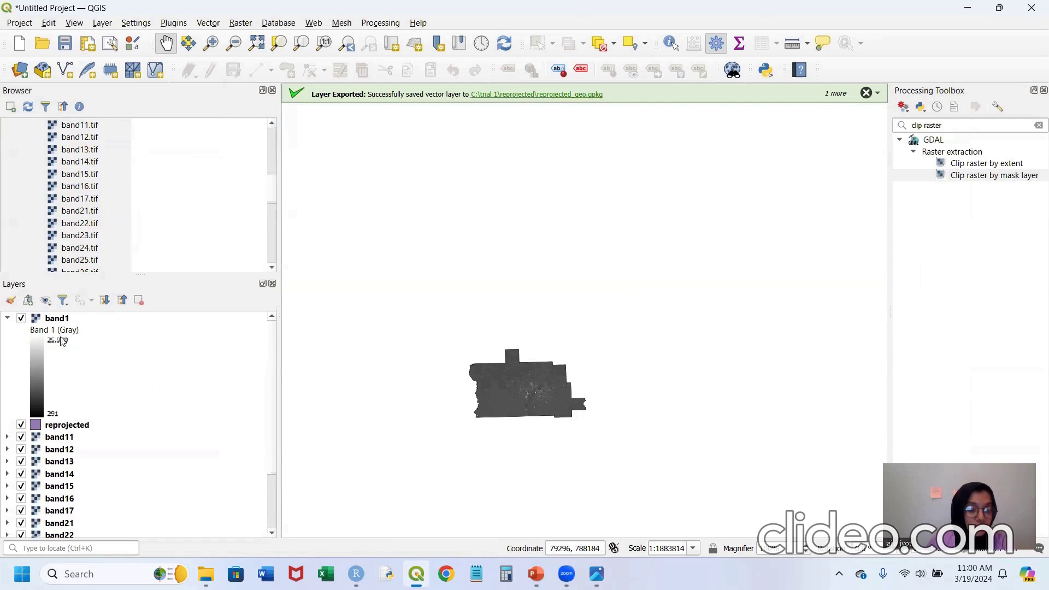
{"action": "left_click", "coordinate": [9, 319]}
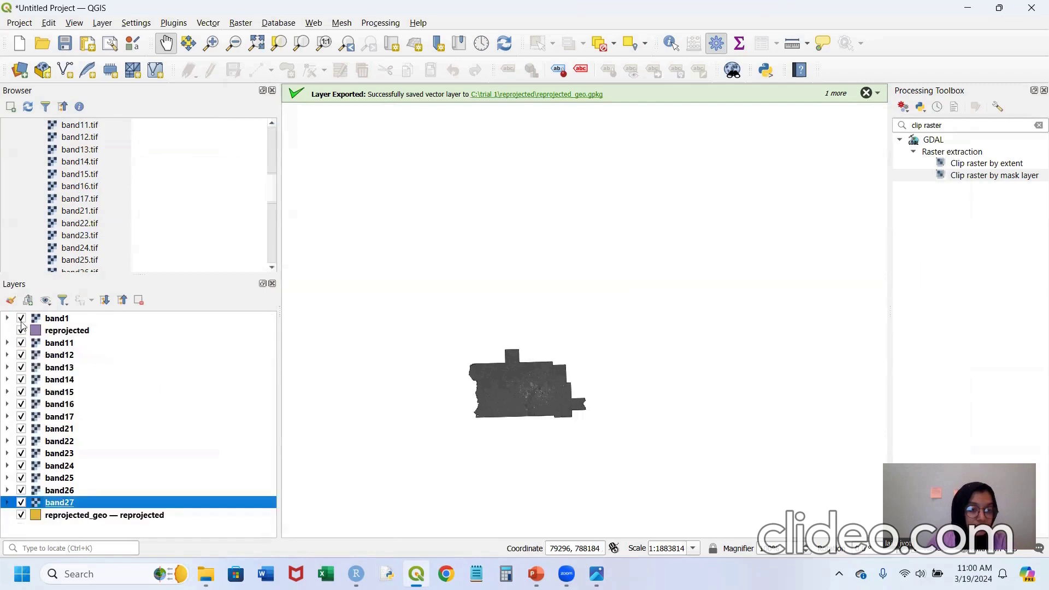
{"action": "left_click", "coordinate": [237, 24]}
{"action": "mouse_move", "coordinate": [295, 88]}
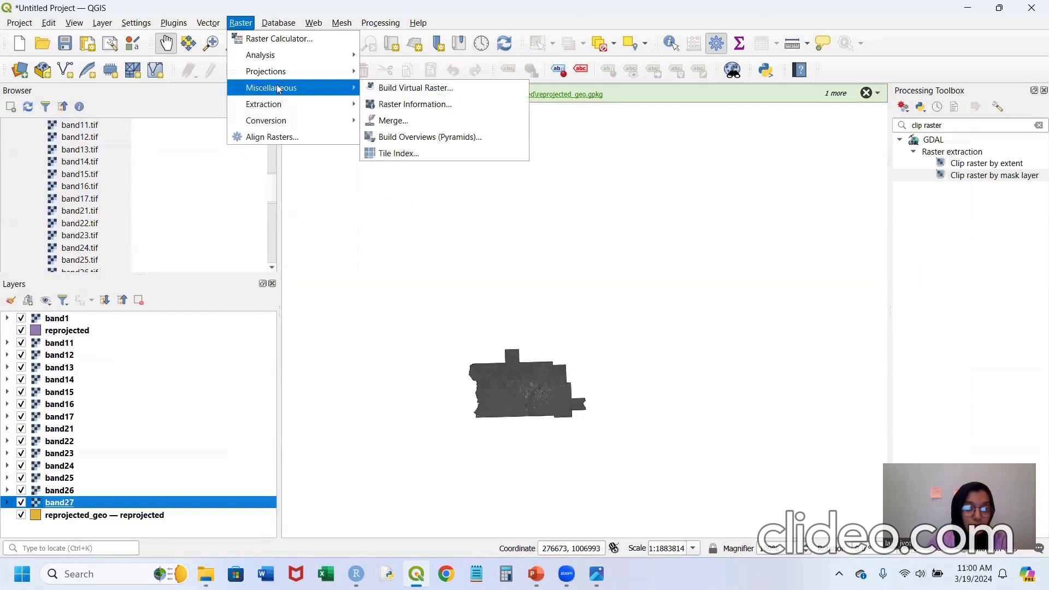
{"action": "left_click", "coordinate": [441, 120]}
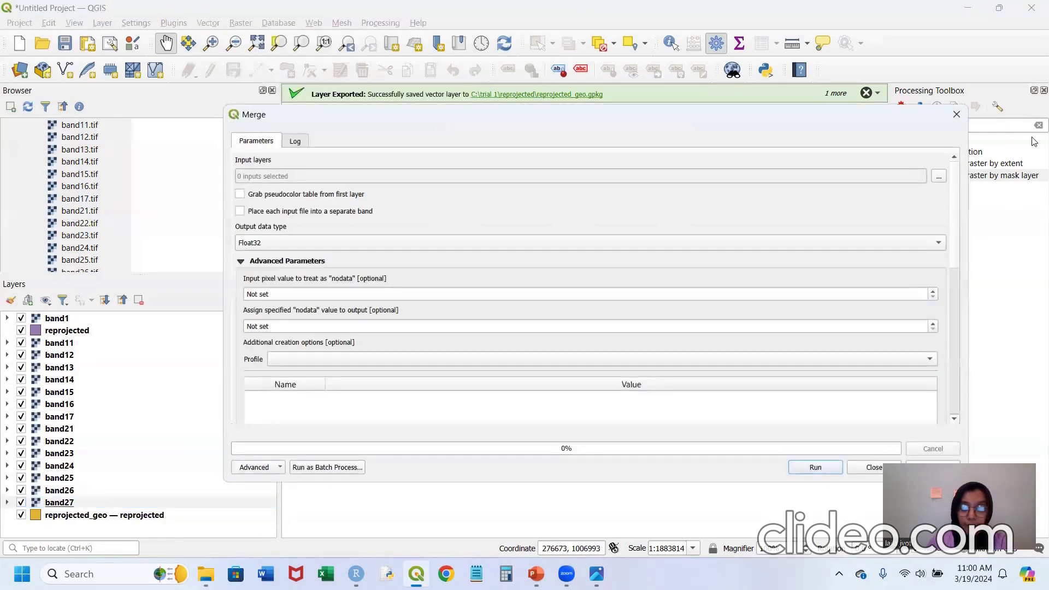
{"action": "left_click", "coordinate": [939, 177]}
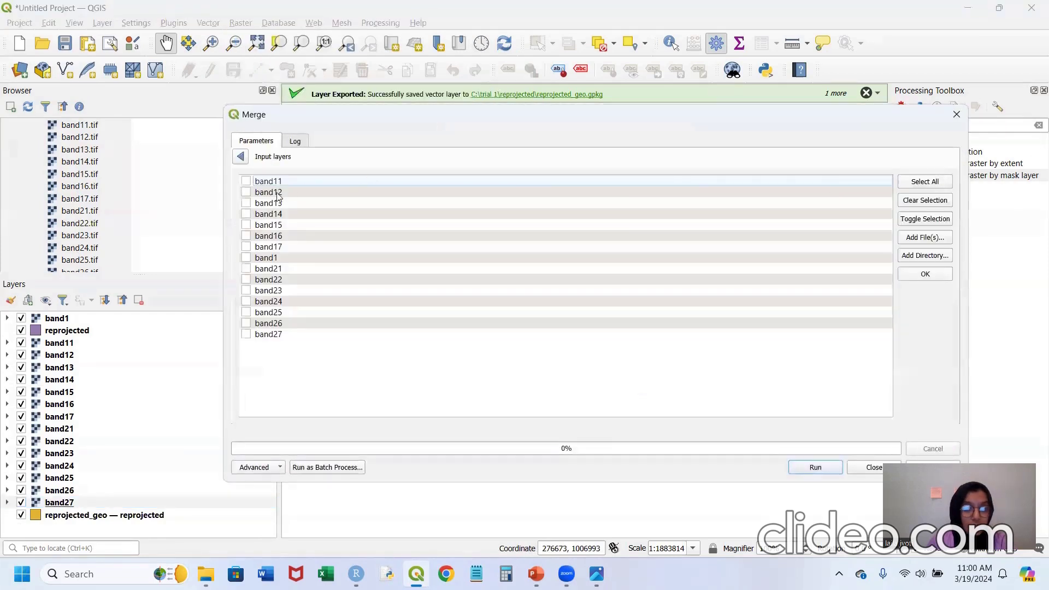
{"action": "left_click", "coordinate": [247, 192]}
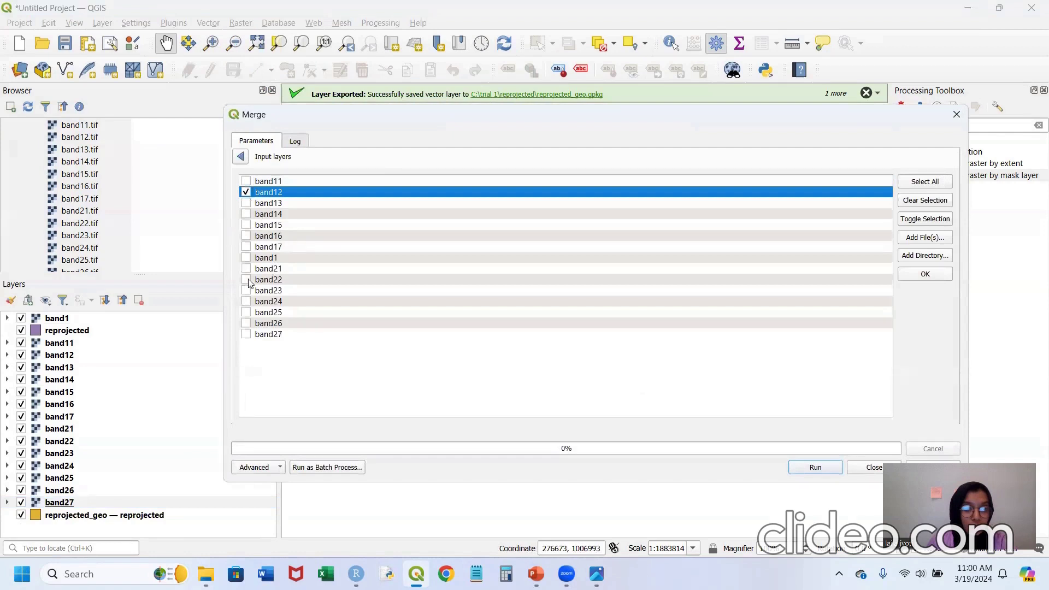
{"action": "left_click", "coordinate": [927, 274]}
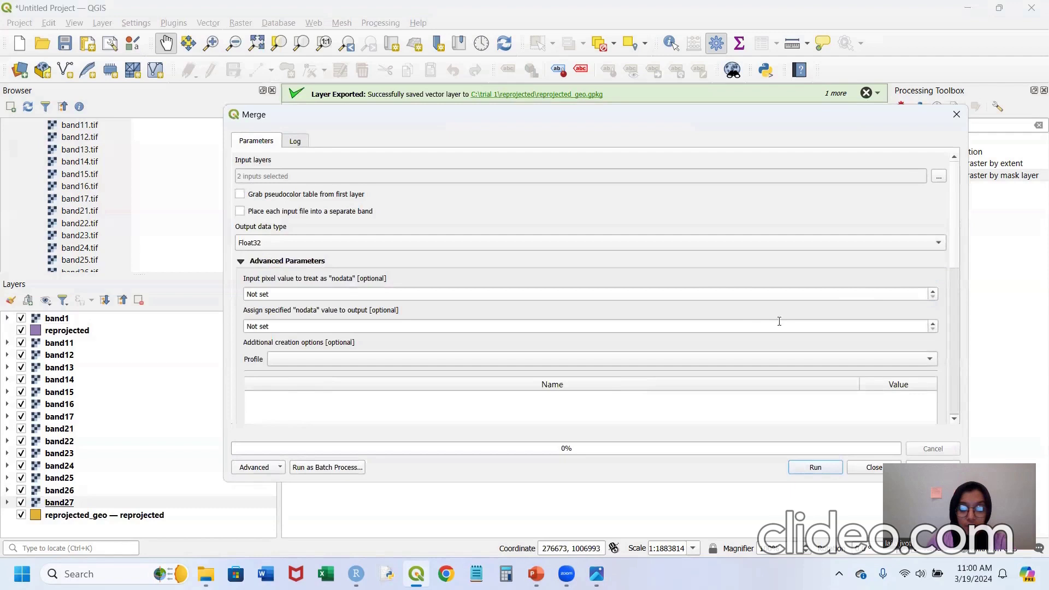
- Set the input nodata pixel value and the output nodata value to 0 for the band12 and band22 merge
{"action": "left_click", "coordinate": [782, 295]}
{"action": "key", "text": "BackSpace"}
{"action": "key", "text": "BackSpace"}
{"action": "key", "text": "BackSpace"}
{"action": "key", "text": "BackSpace"}
{"action": "key", "text": "BackSpace"}
{"action": "key", "text": "BackSpace"}
{"action": "key", "text": "BackSpace"}
{"action": "type", "text": "0"}
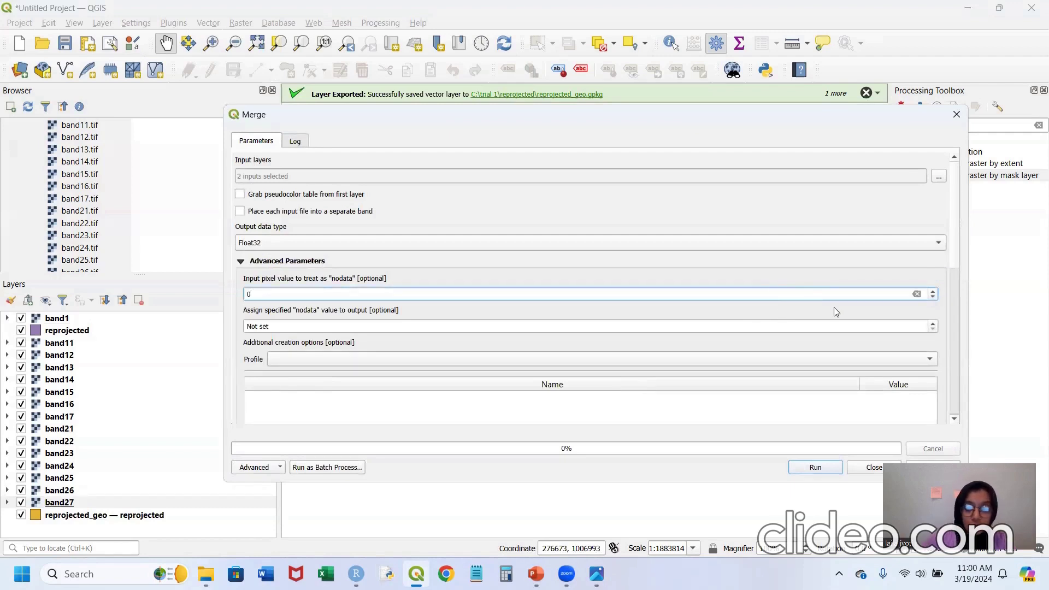
{"action": "left_click", "coordinate": [844, 326]}
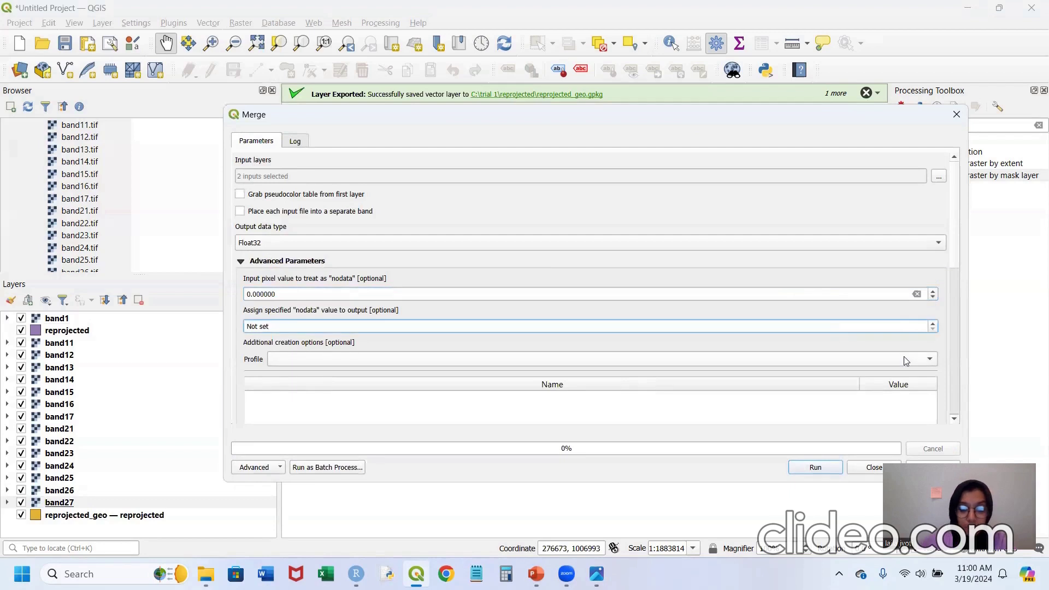
{"action": "key", "text": "BackSpace"}
{"action": "key", "text": "BackSpace"}
{"action": "type", "text": "0"}
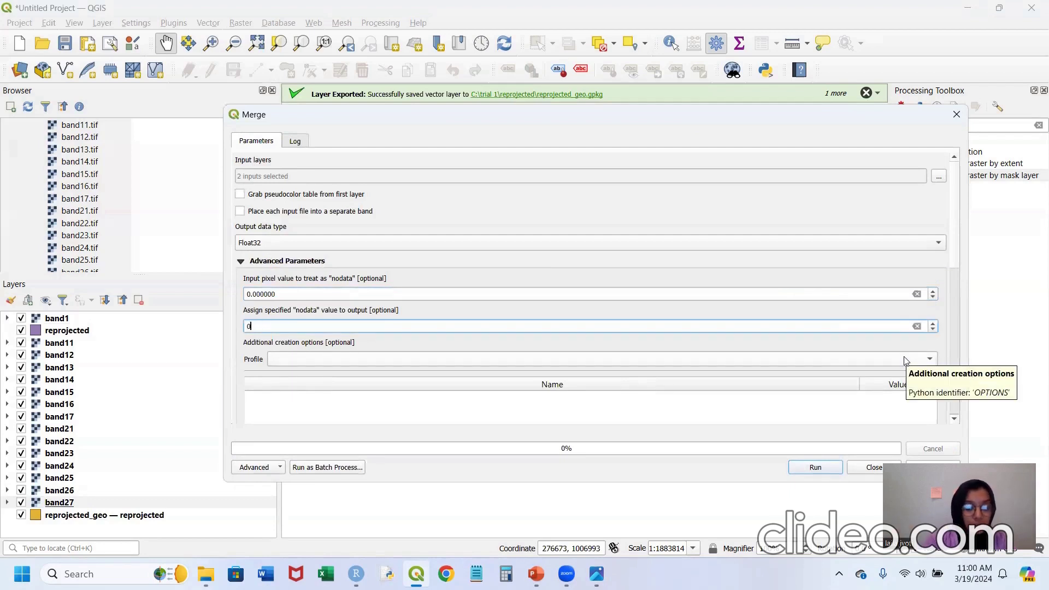
{"action": "scroll", "coordinate": [720, 295], "scroll_direction": "down", "scroll_amount": 3}
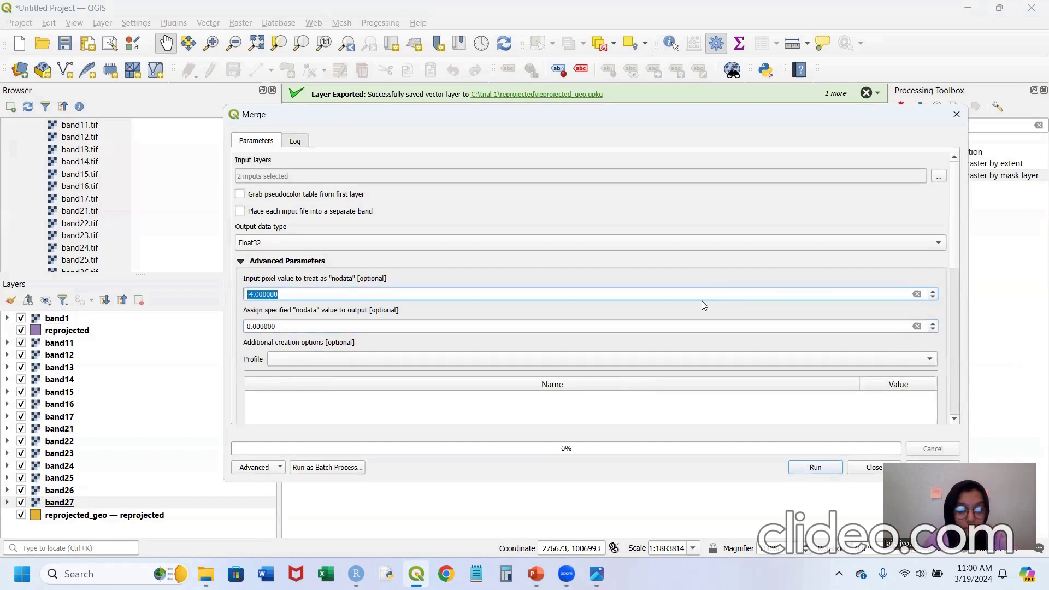
{"action": "scroll", "coordinate": [696, 301], "scroll_direction": "up", "scroll_amount": 2}
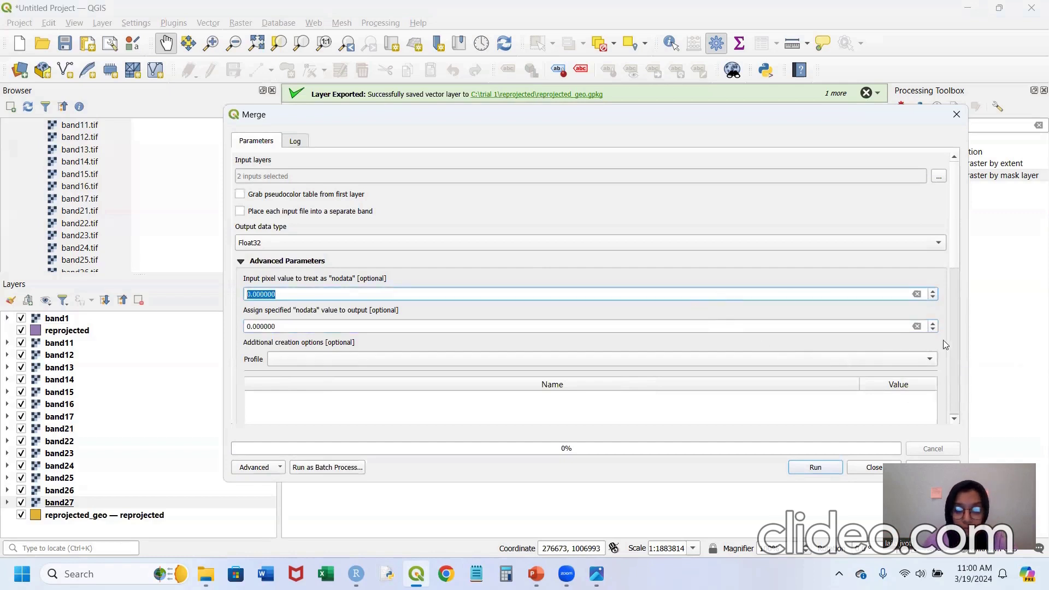
- Set the merged output to a TIF file named band2 in the Merged bands folder of trial 1, and run the merge
{"action": "scroll", "coordinate": [951, 344], "scroll_direction": "down", "scroll_amount": 5}
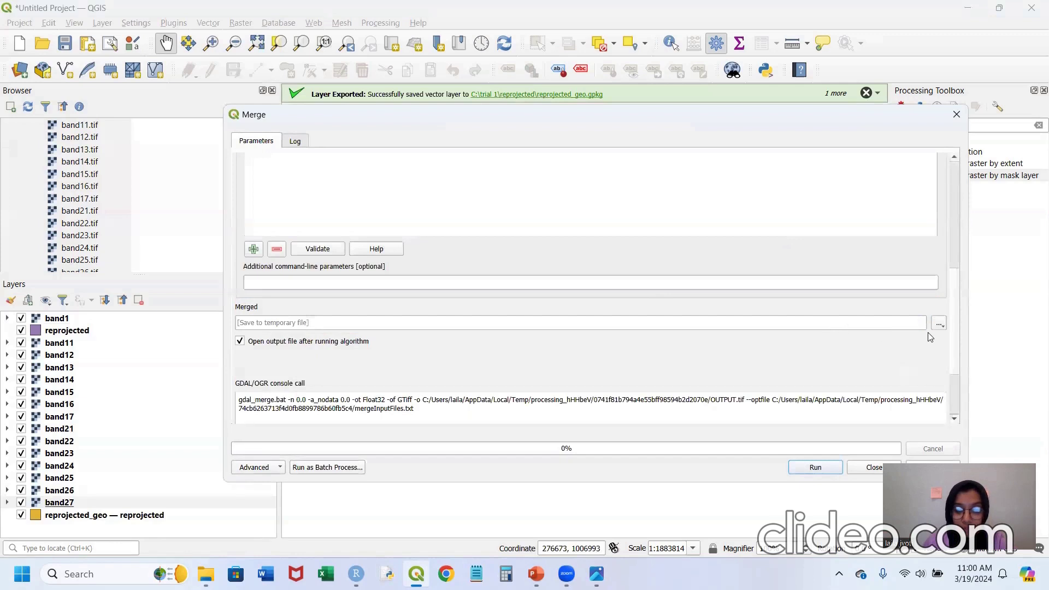
{"action": "left_click", "coordinate": [939, 323]}
{"action": "left_click", "coordinate": [945, 357]}
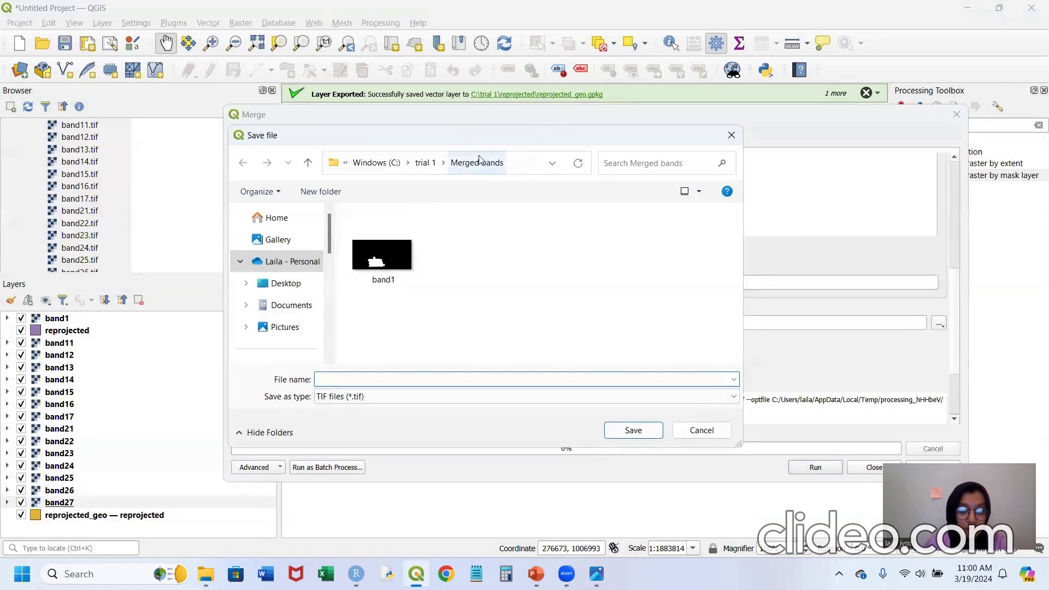
{"action": "type", "text": "band2"}
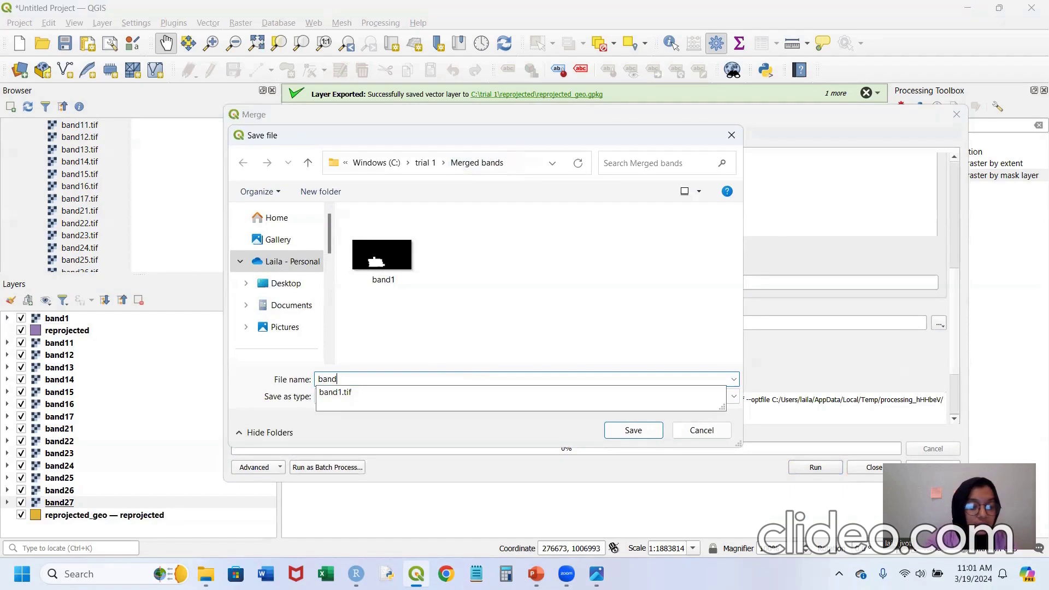
{"action": "left_click", "coordinate": [643, 431]}
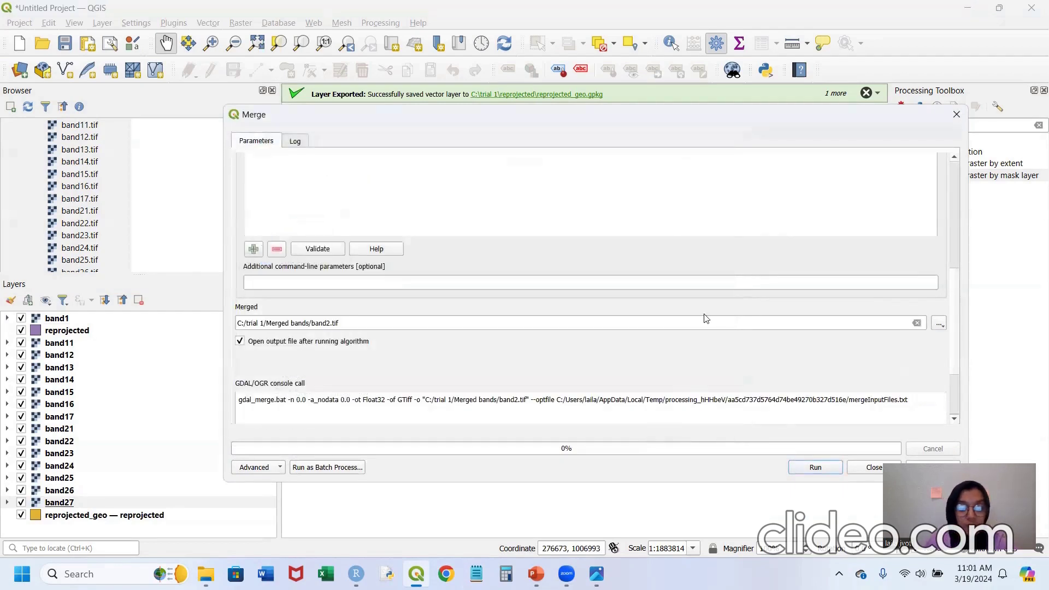
{"action": "scroll", "coordinate": [702, 315], "scroll_direction": "up", "scroll_amount": 6}
{"action": "scroll", "coordinate": [716, 380], "scroll_direction": "down", "scroll_amount": 4}
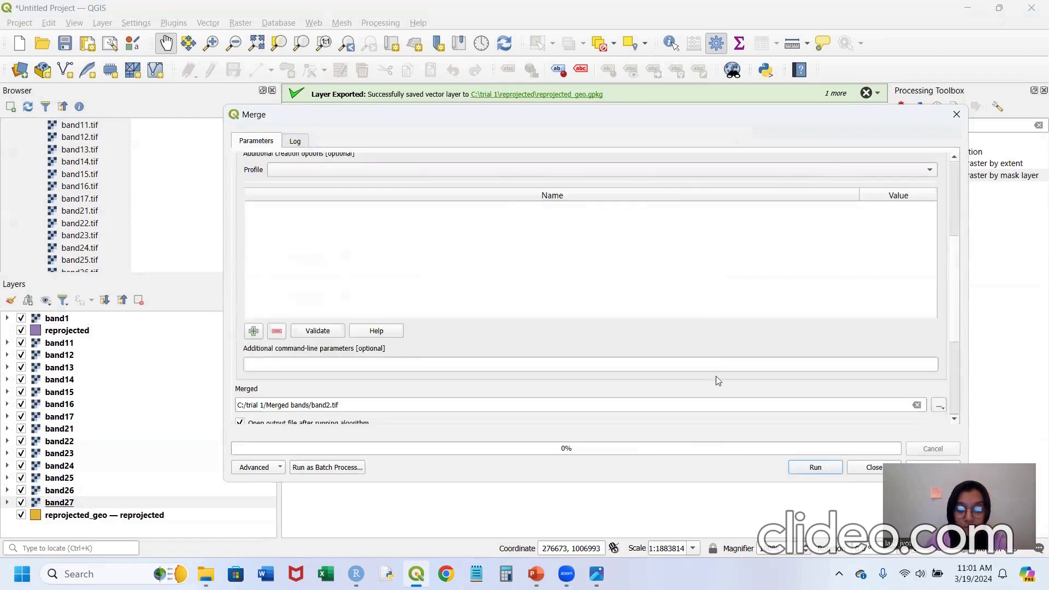
{"action": "left_click", "coordinate": [814, 468]}
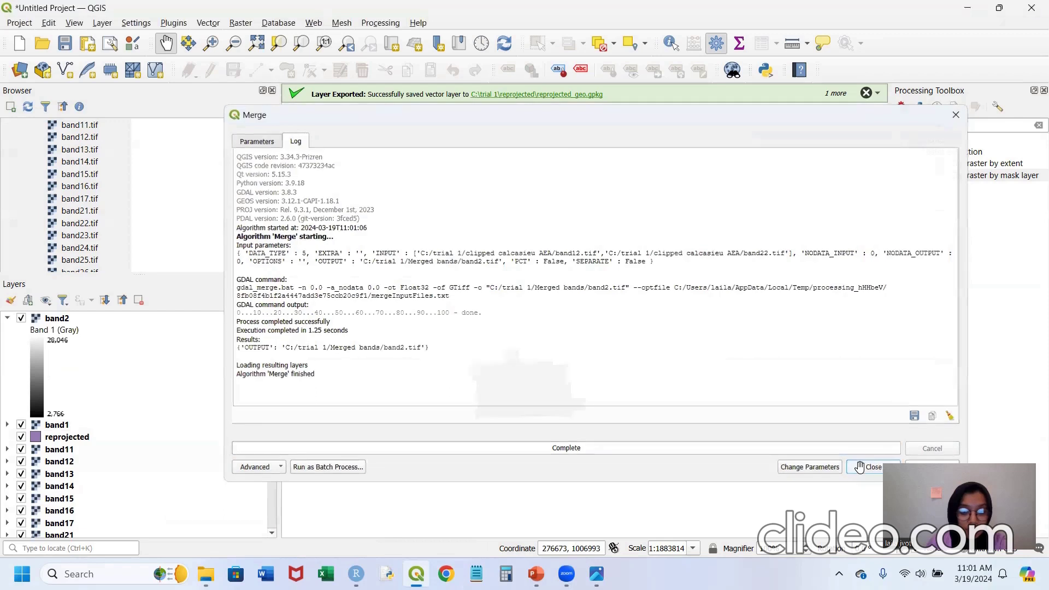
- Close the finished merge and collapse the legend of the band2 layer
{"action": "left_click", "coordinate": [862, 471]}
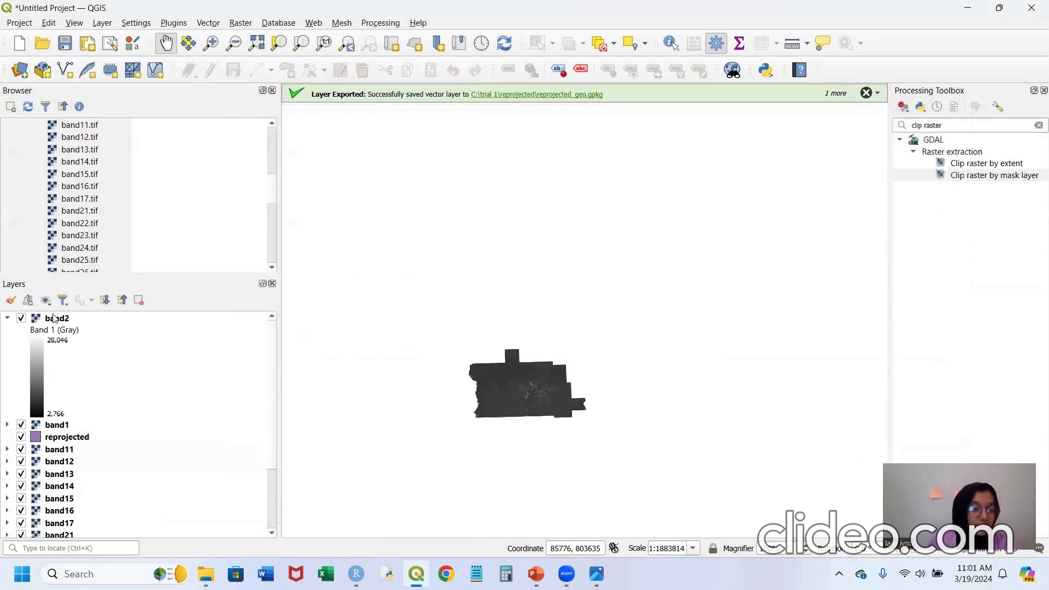
{"action": "left_click", "coordinate": [8, 320]}
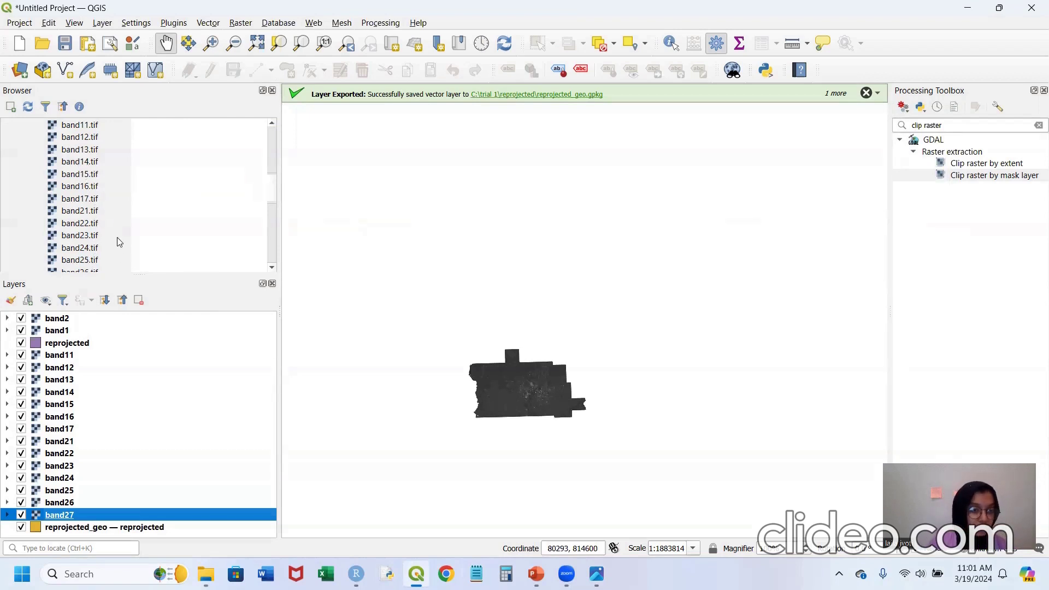
{"action": "scroll", "coordinate": [103, 243], "scroll_direction": "down", "scroll_amount": 1}
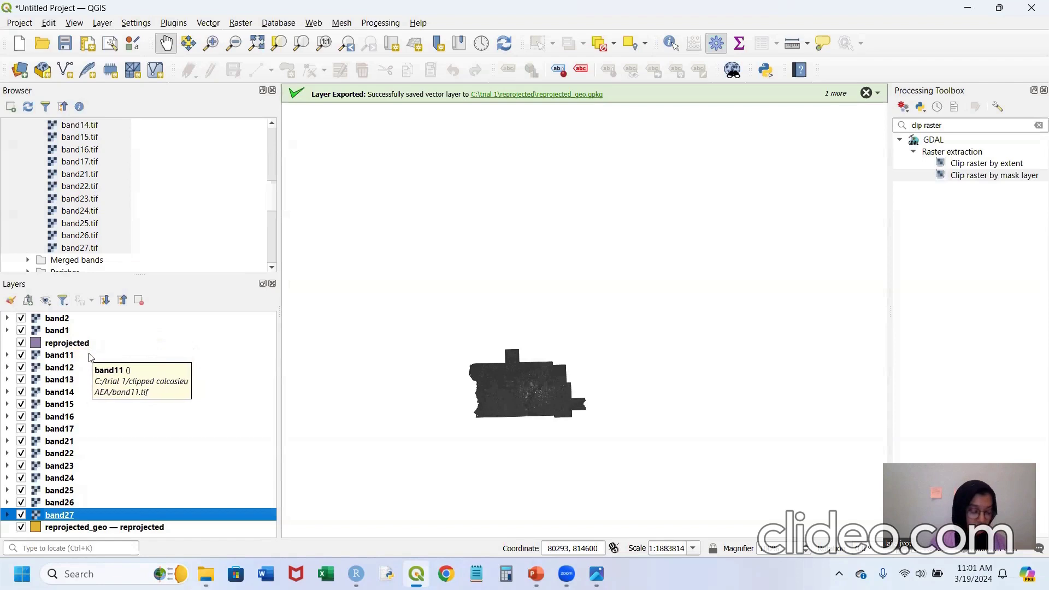
{"action": "scroll", "coordinate": [98, 191], "scroll_direction": "up", "scroll_amount": 1}
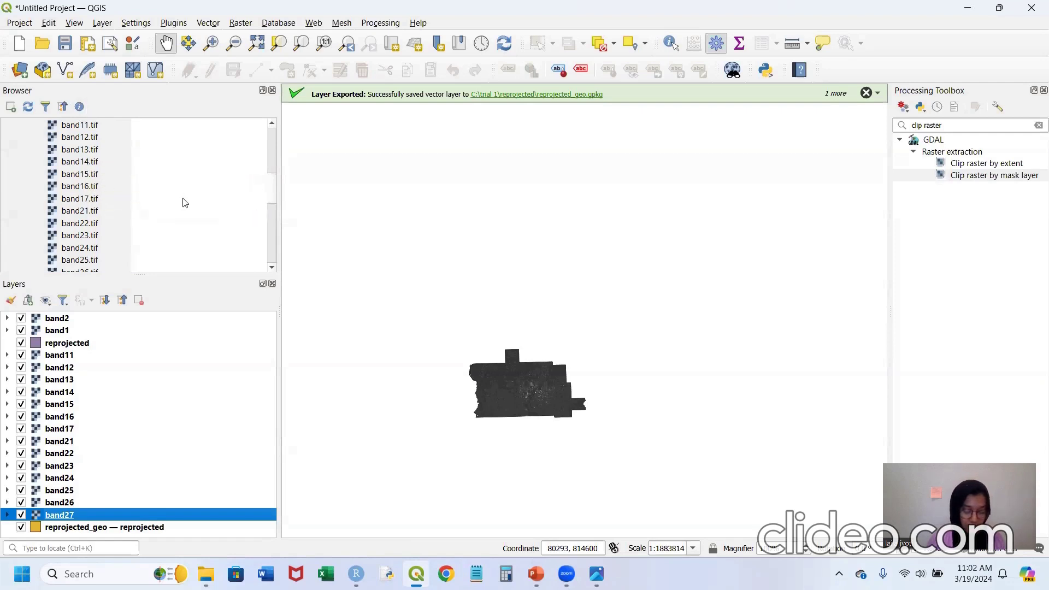
{"action": "left_click", "coordinate": [626, 29]}
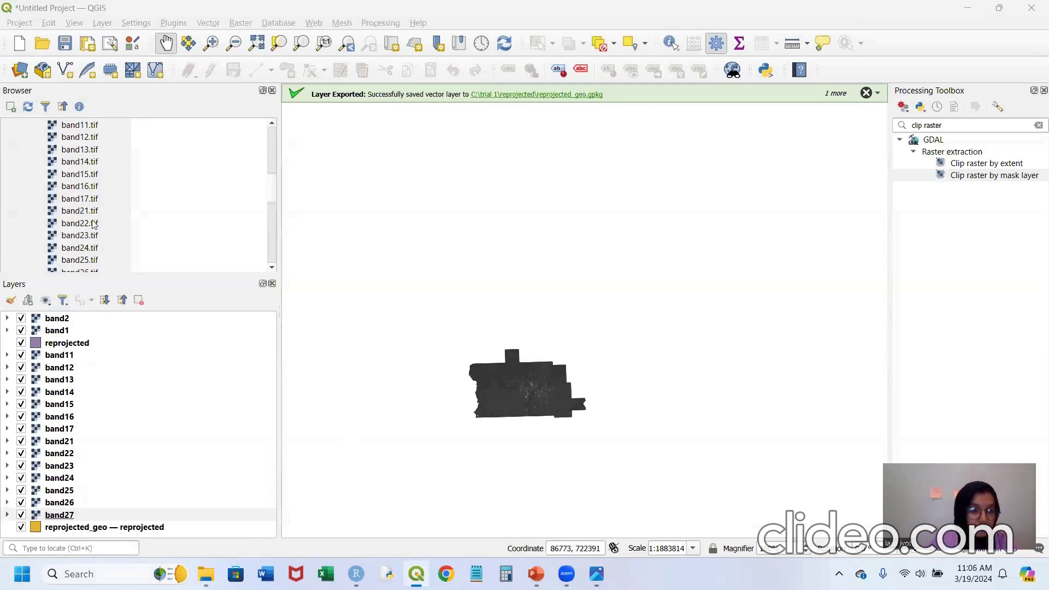
- Switch to File Explorer and check the merged band files in the Merged bands folder of trial 1
{"action": "mouse_move", "coordinate": [206, 573]}
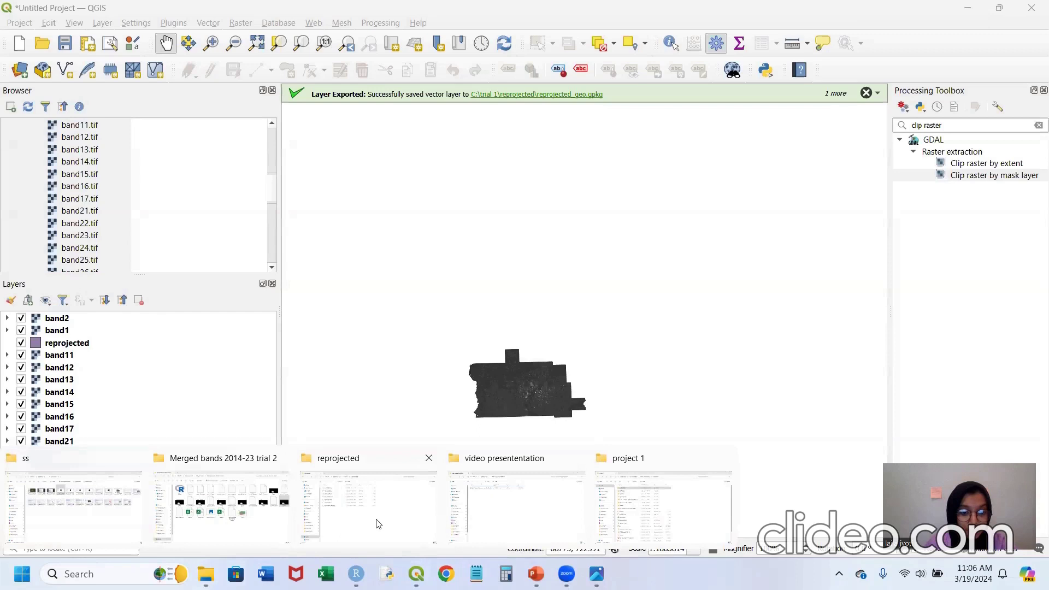
{"action": "left_click", "coordinate": [22, 45]}
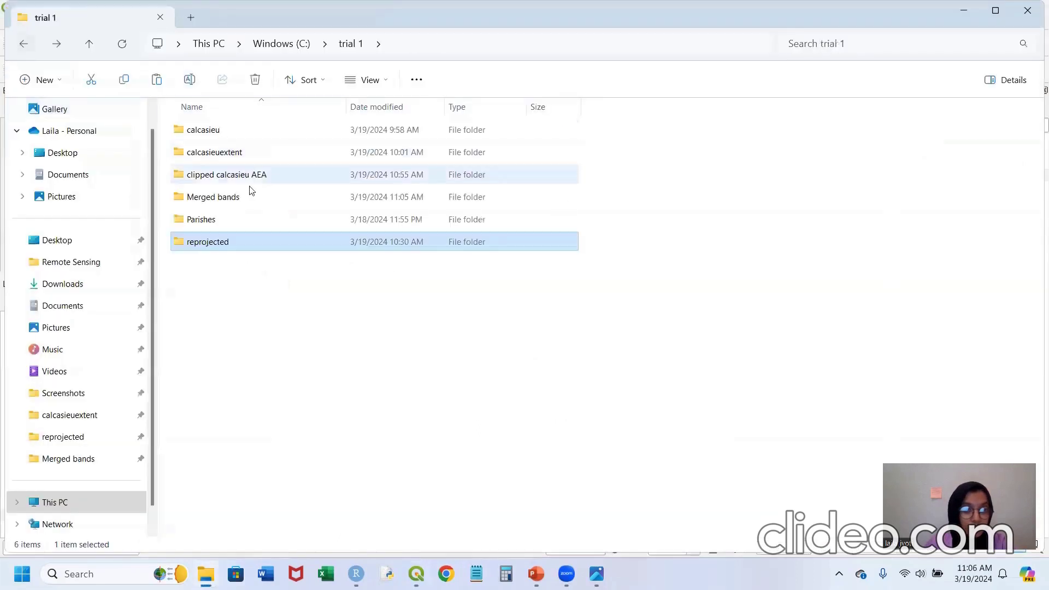
{"action": "double_click", "coordinate": [254, 200]}
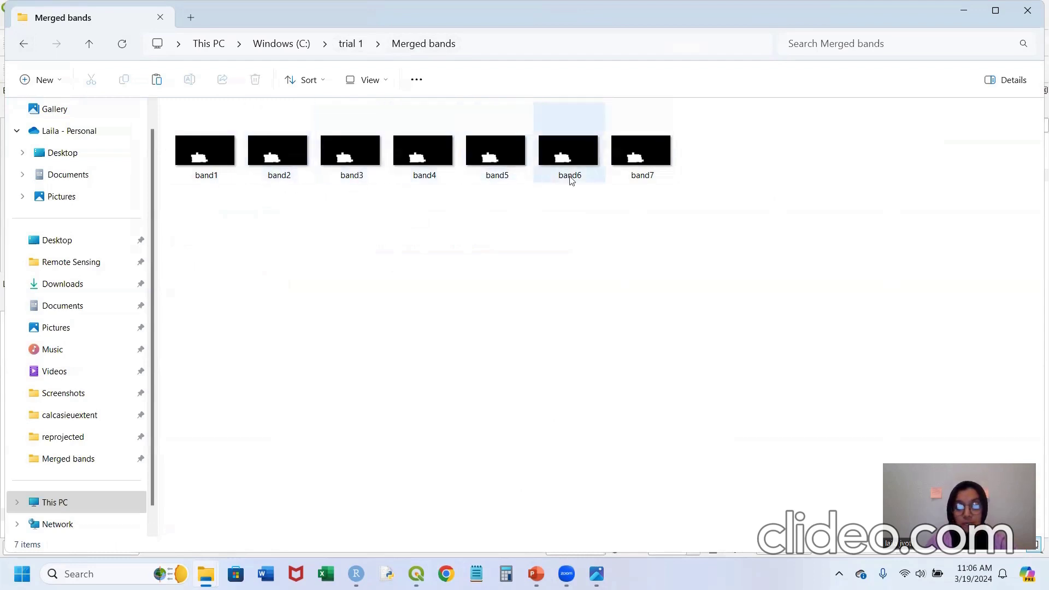
- Copy reprojected_geo.gpkg from the reprojected folder of trial 1 into the Merged bands folder
{"action": "left_click", "coordinate": [23, 43]}
{"action": "double_click", "coordinate": [191, 241]}
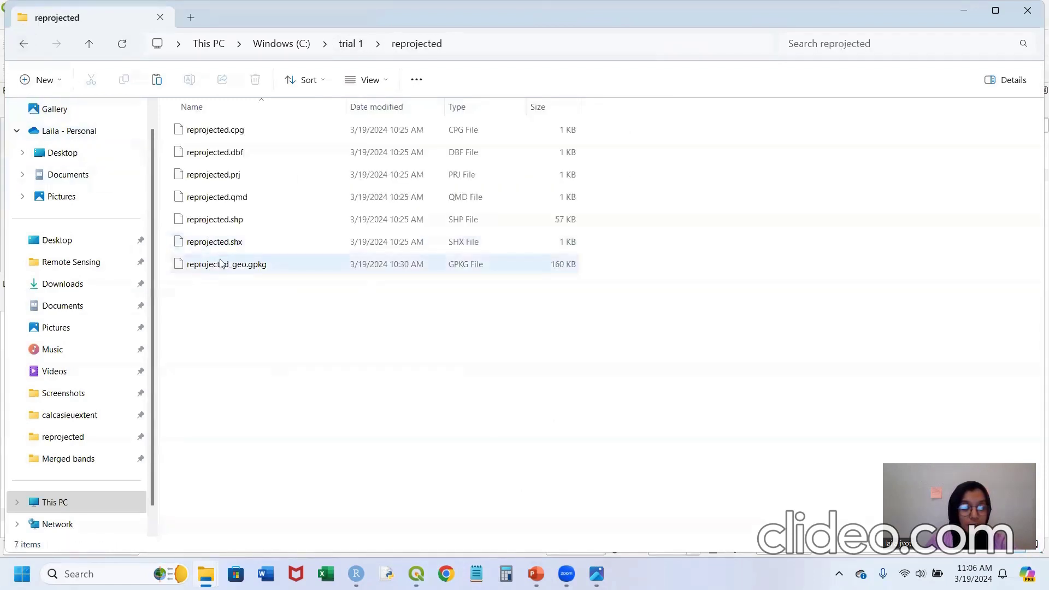
{"action": "left_click", "coordinate": [223, 265]}
{"action": "right_click", "coordinate": [221, 266]}
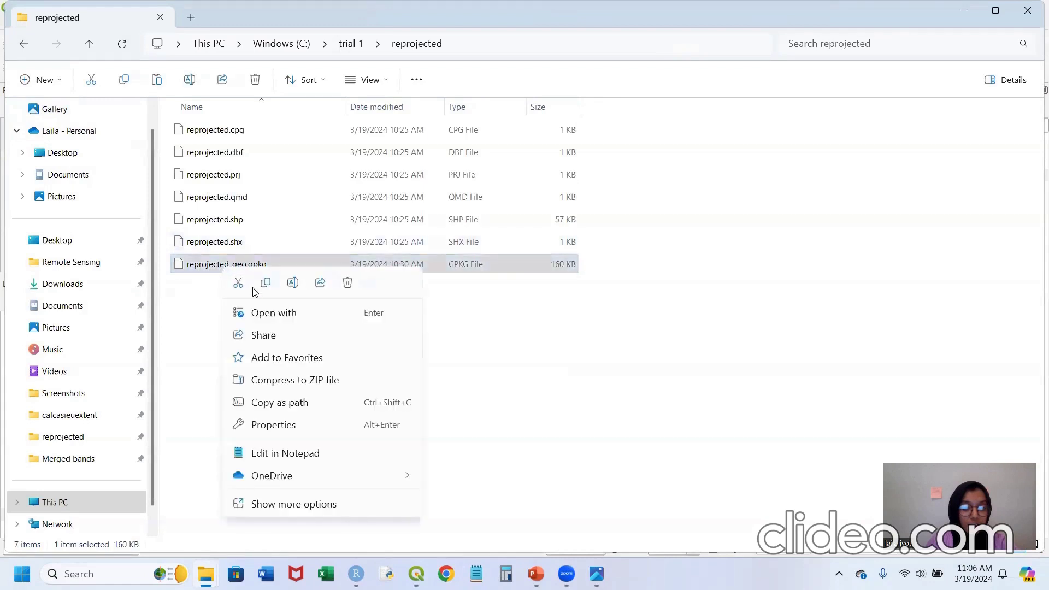
{"action": "left_click", "coordinate": [265, 284]}
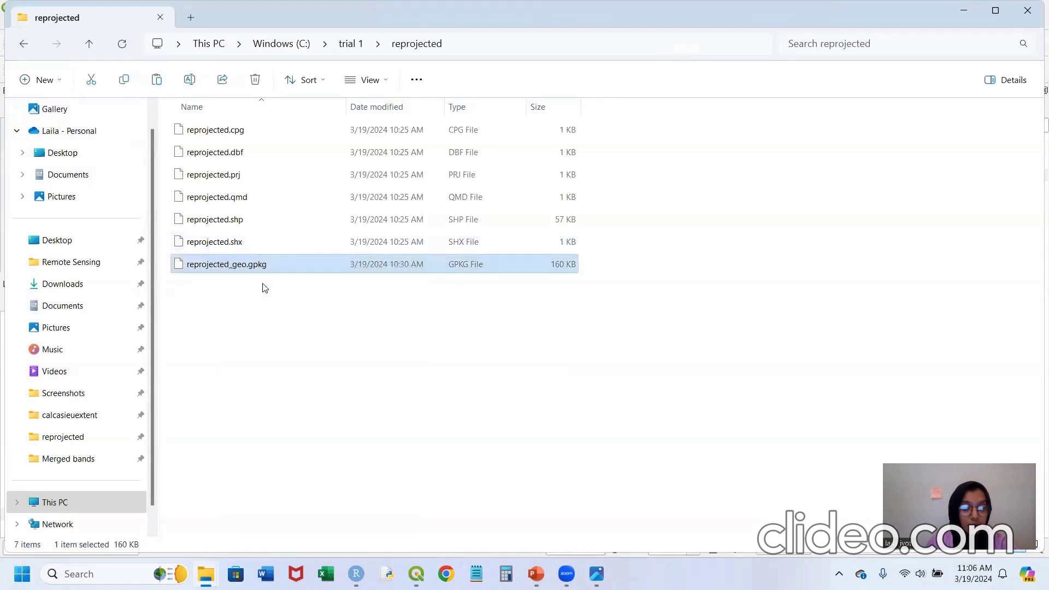
{"action": "left_click", "coordinate": [24, 45]}
{"action": "double_click", "coordinate": [207, 198]}
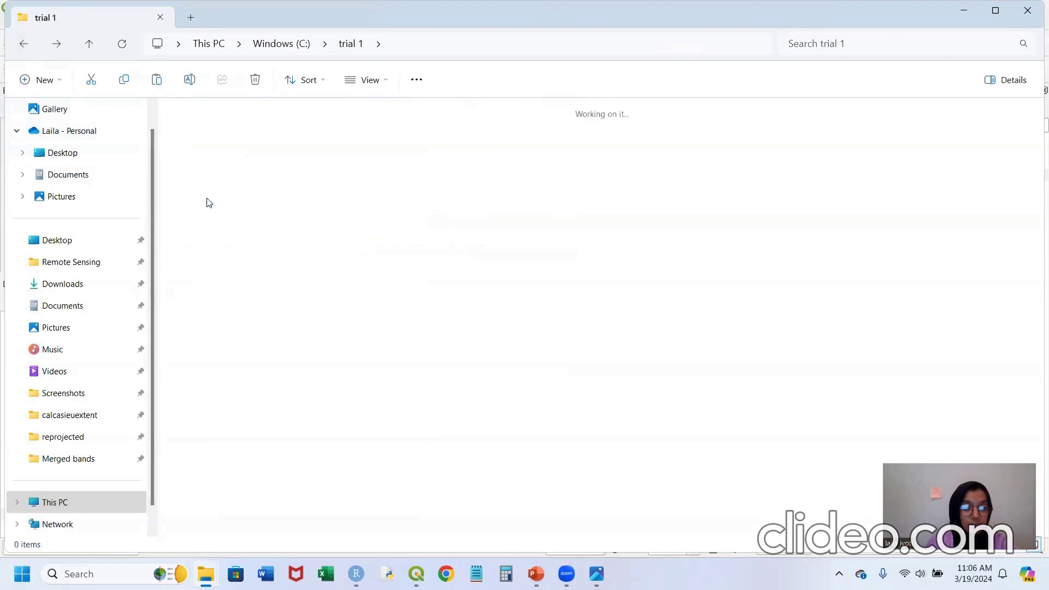
{"action": "right_click", "coordinate": [808, 162]}
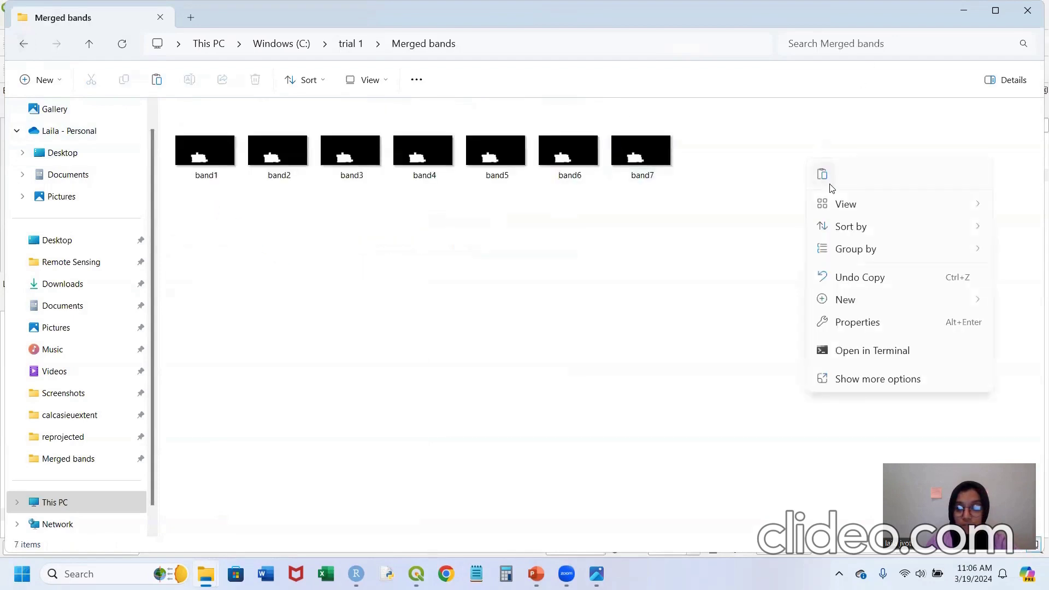
{"action": "left_click", "coordinate": [826, 175]}
{"action": "left_click", "coordinate": [654, 273]}
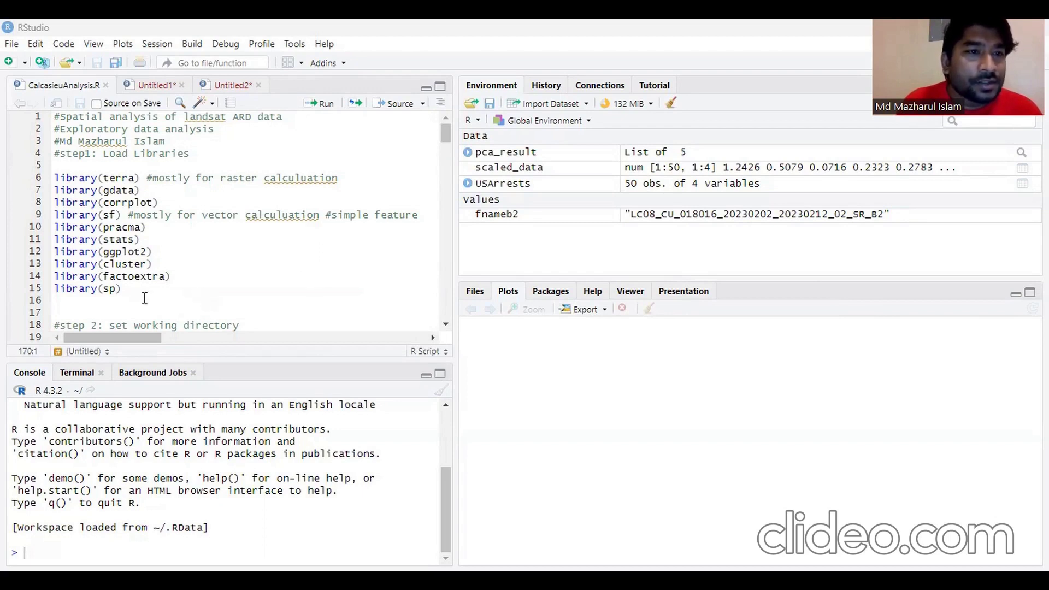
- Examine the step 1 library lines of CalcasieuAnalysis.R, including terra for rasters and sf for vectors, and the steps that follow
{"action": "left_click", "coordinate": [211, 155]}
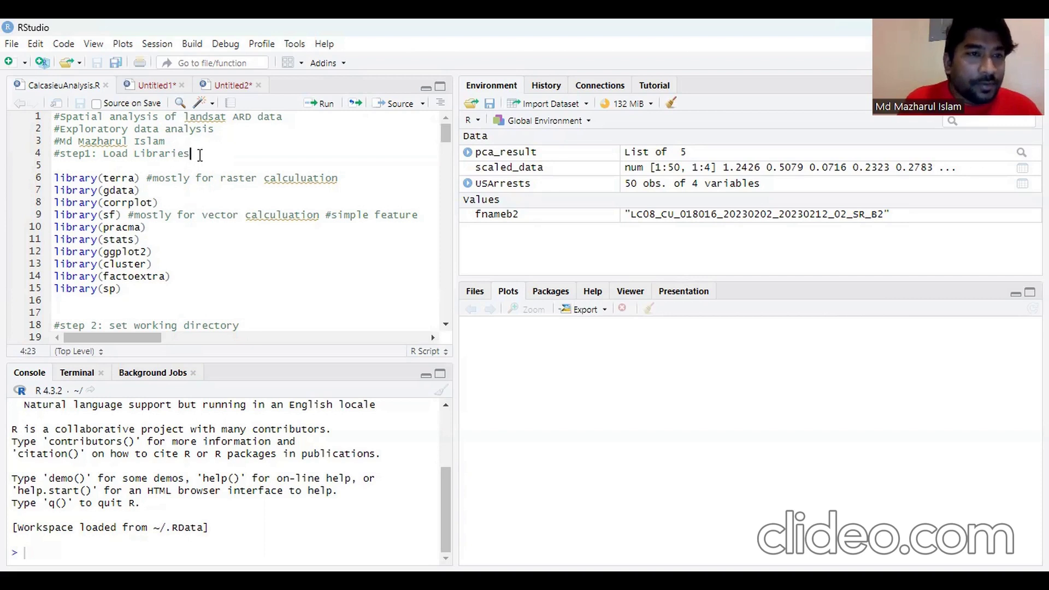
{"action": "left_click", "coordinate": [204, 252]}
{"action": "left_click", "coordinate": [132, 300]}
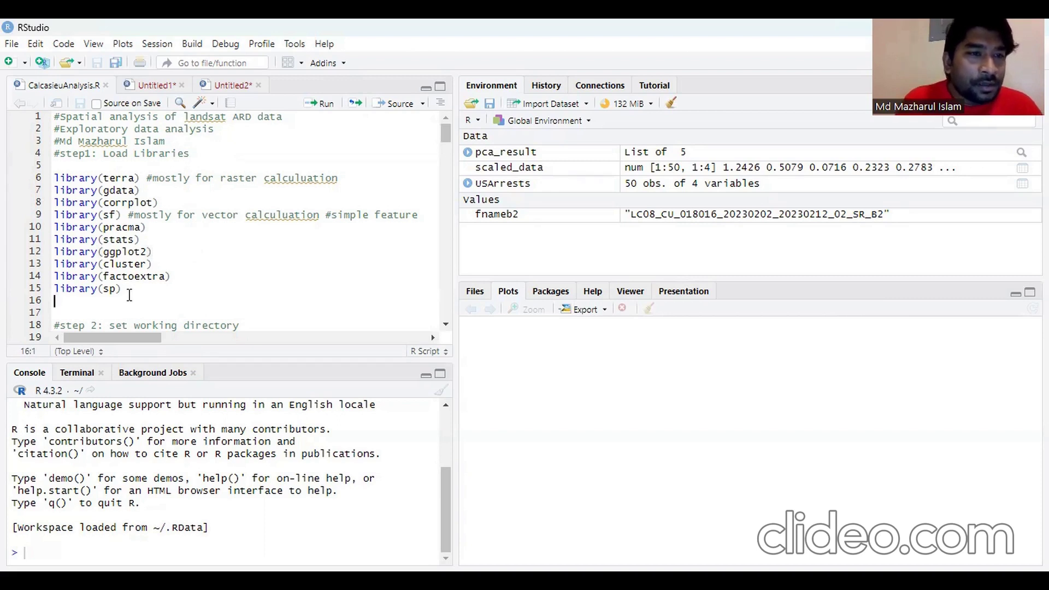
{"action": "left_click", "coordinate": [141, 181]}
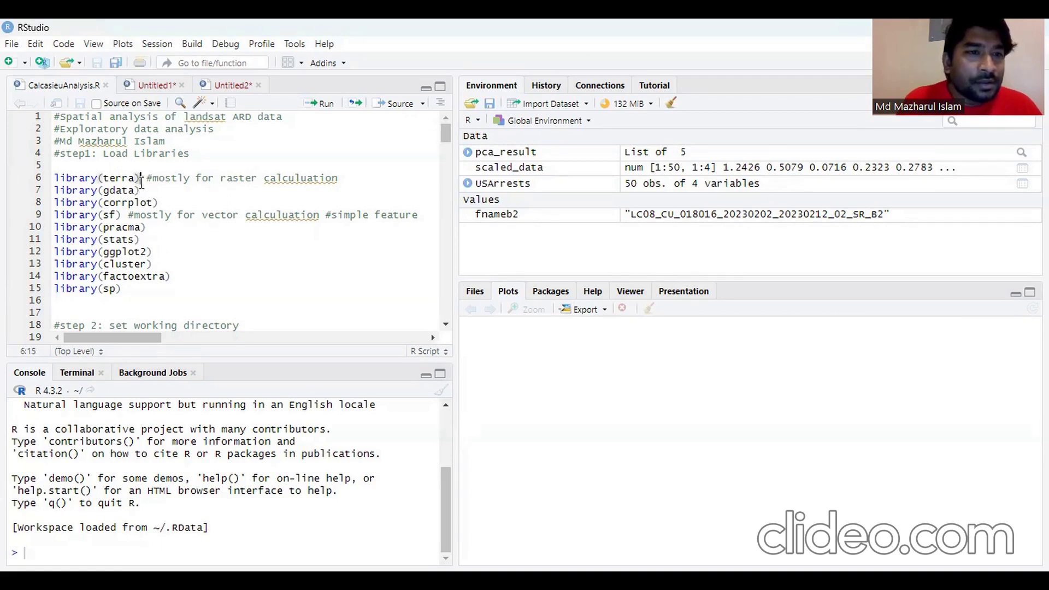
{"action": "left_click", "coordinate": [141, 190]}
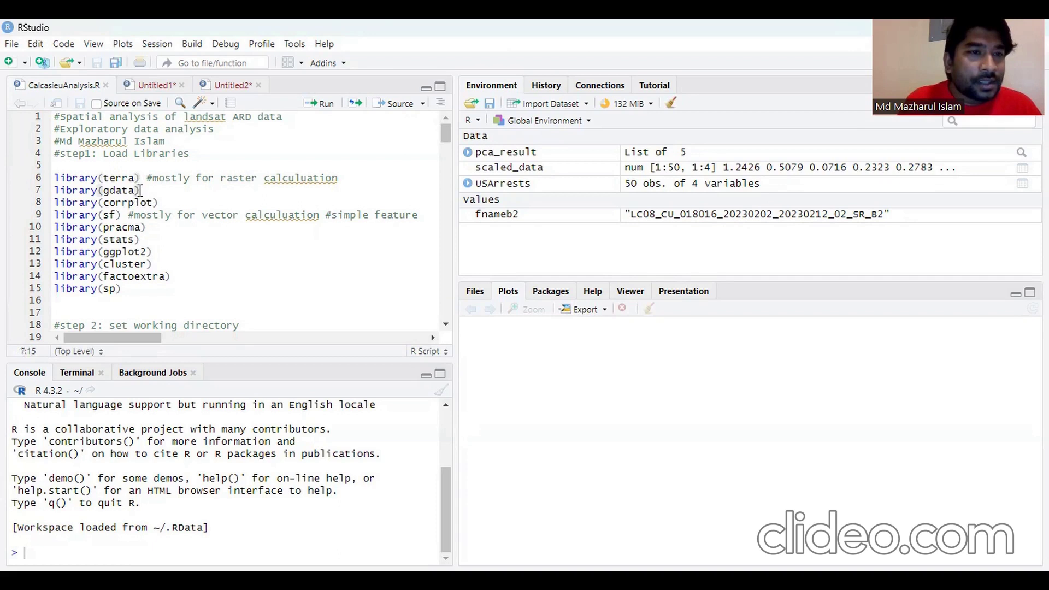
{"action": "left_click", "coordinate": [141, 178]}
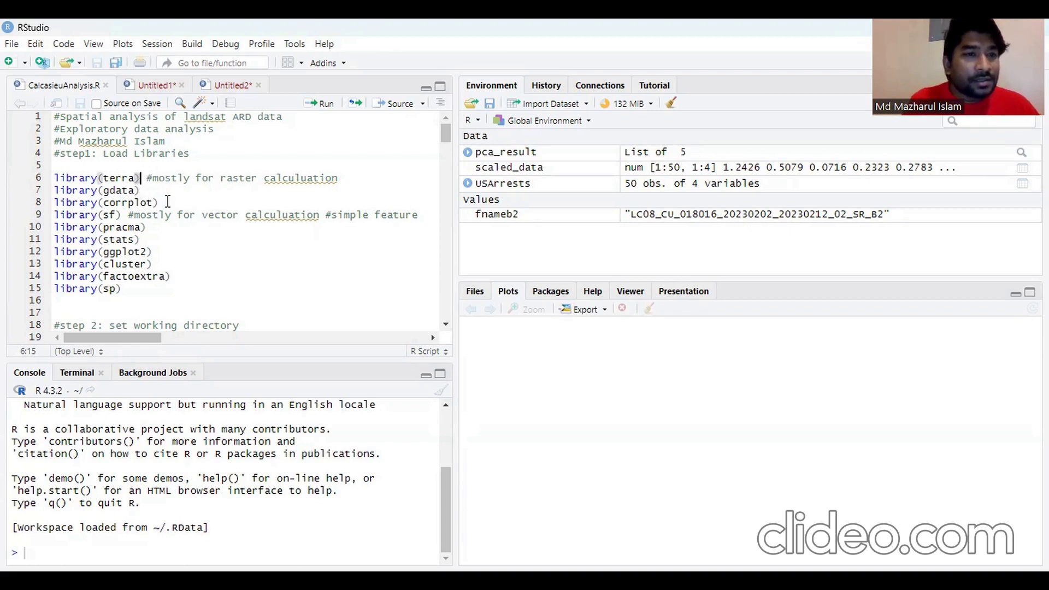
{"action": "left_click", "coordinate": [182, 265]}
{"action": "left_click", "coordinate": [144, 297]}
{"action": "left_click", "coordinate": [175, 277]}
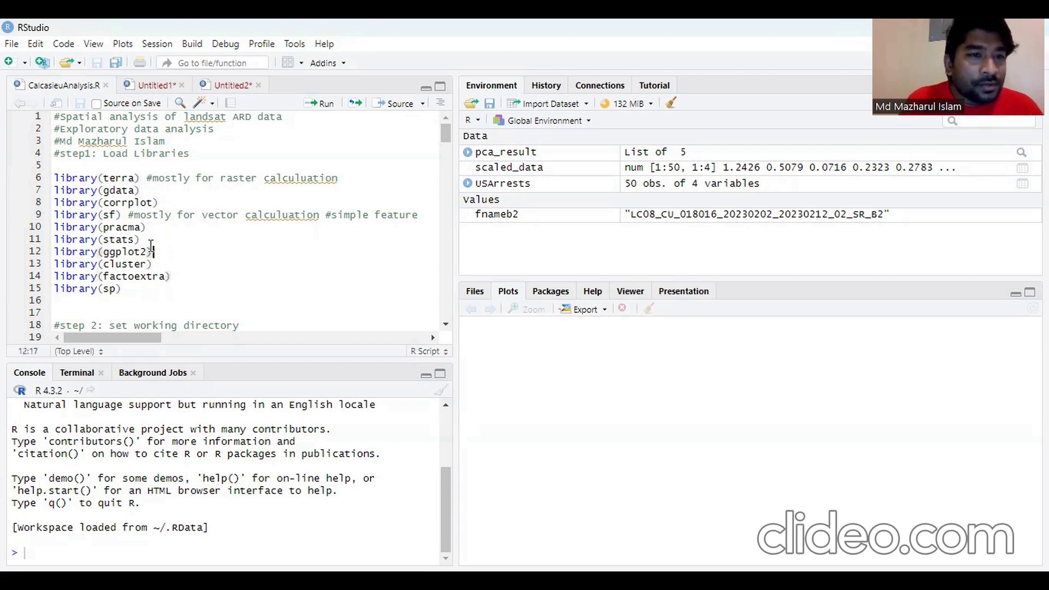
{"action": "left_click", "coordinate": [154, 228]}
{"action": "left_click", "coordinate": [121, 216]}
{"action": "scroll", "coordinate": [189, 311], "scroll_direction": "down", "scroll_amount": 2}
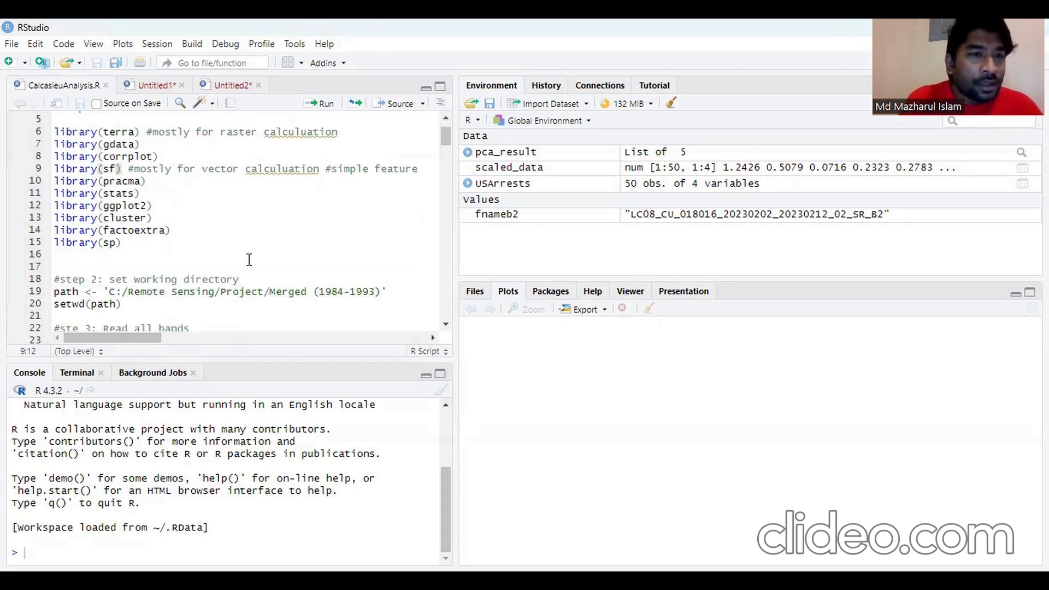
{"action": "scroll", "coordinate": [249, 252], "scroll_direction": "down", "scroll_amount": 5}
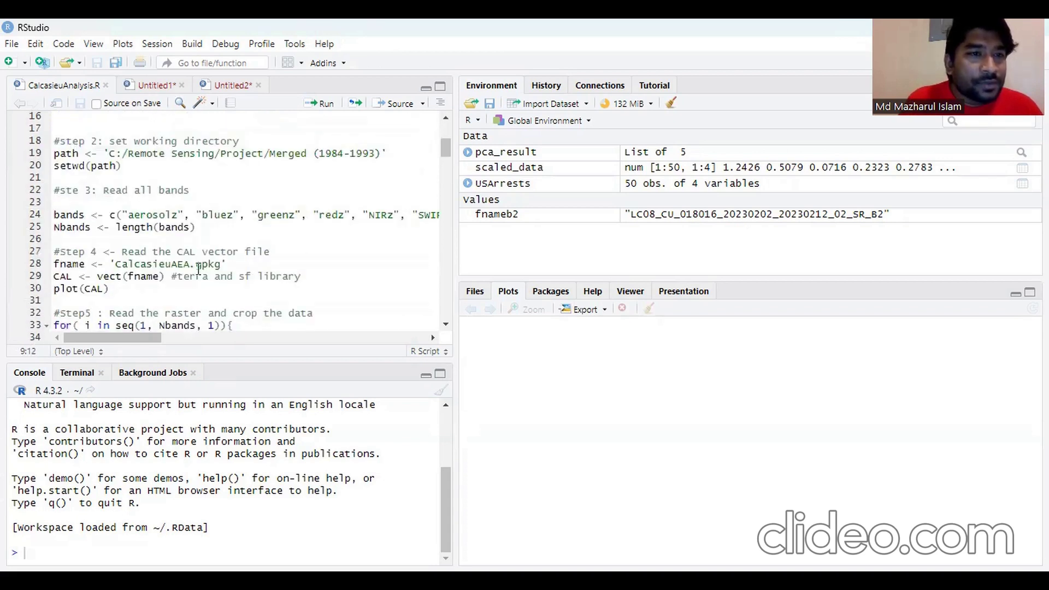
- Run all ten library lines of step 1, from terra to sp
{"action": "scroll", "coordinate": [200, 240], "scroll_direction": "up", "scroll_amount": 5}
{"action": "left_click_drag", "start_coordinate": [121, 242], "coordinate": [55, 132]}
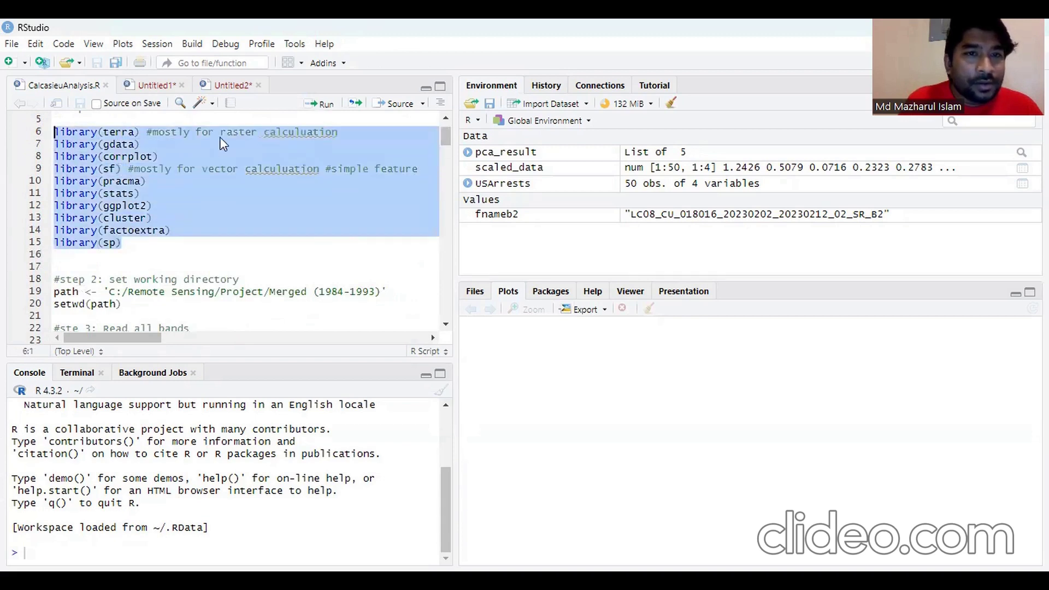
{"action": "key", "text": "ctrl+Return"}
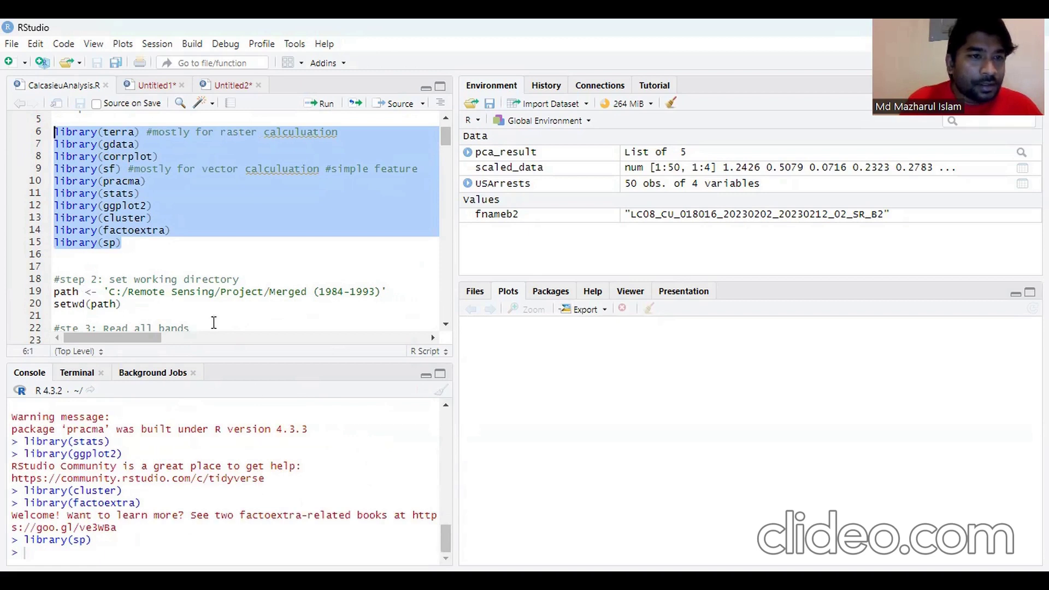
- Examine the working directory path in step 2 and the full list of band names in step 3
{"action": "left_click", "coordinate": [238, 264]}
{"action": "scroll", "coordinate": [243, 265], "scroll_direction": "down", "scroll_amount": 2}
{"action": "scroll", "coordinate": [243, 264], "scroll_direction": "down", "scroll_amount": 2}
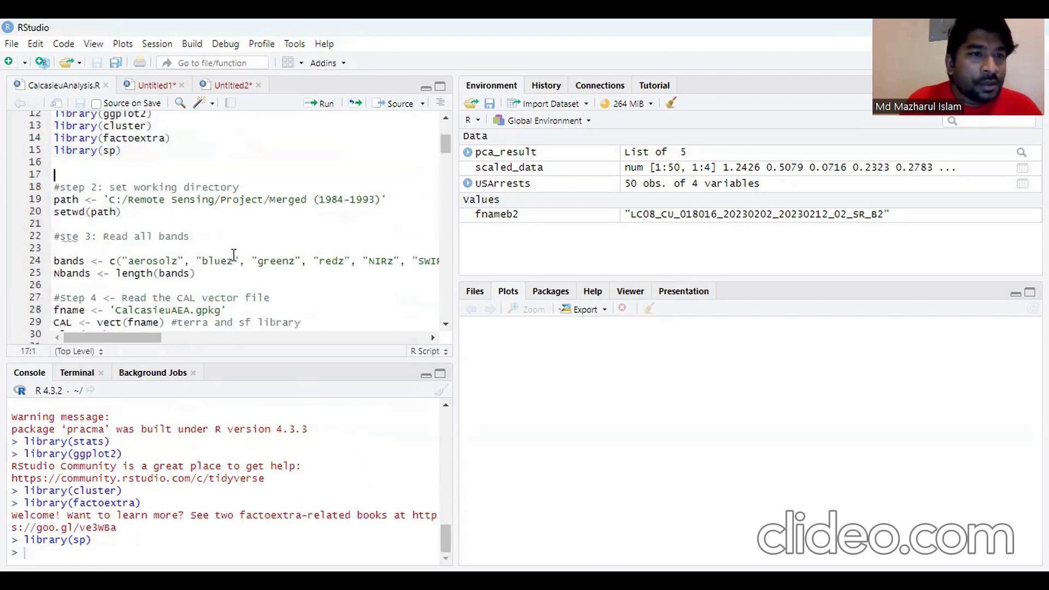
{"action": "left_click", "coordinate": [136, 210]}
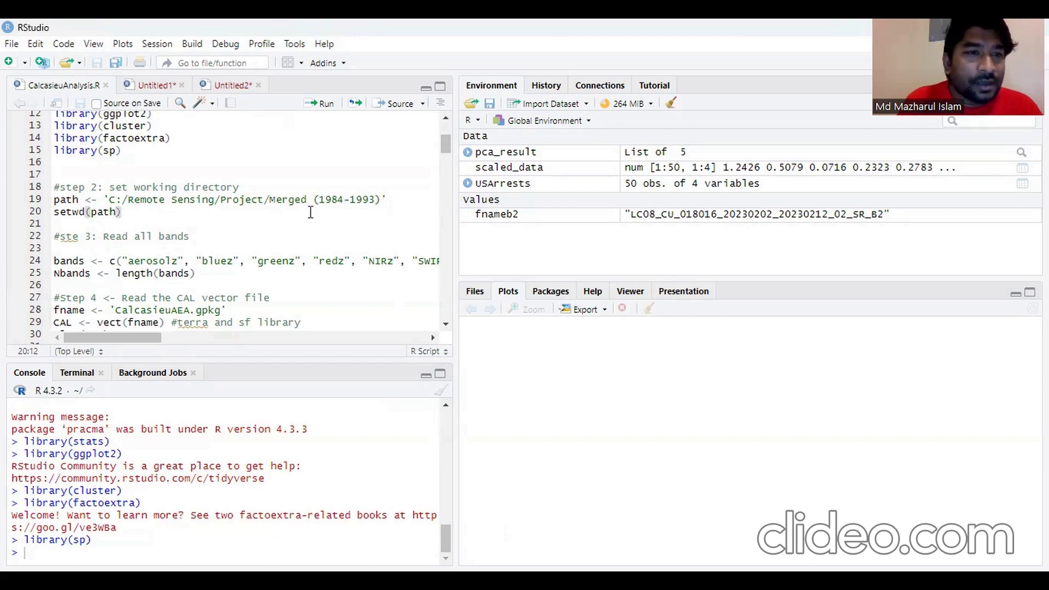
{"action": "scroll", "coordinate": [211, 230], "scroll_direction": "down", "scroll_amount": 2}
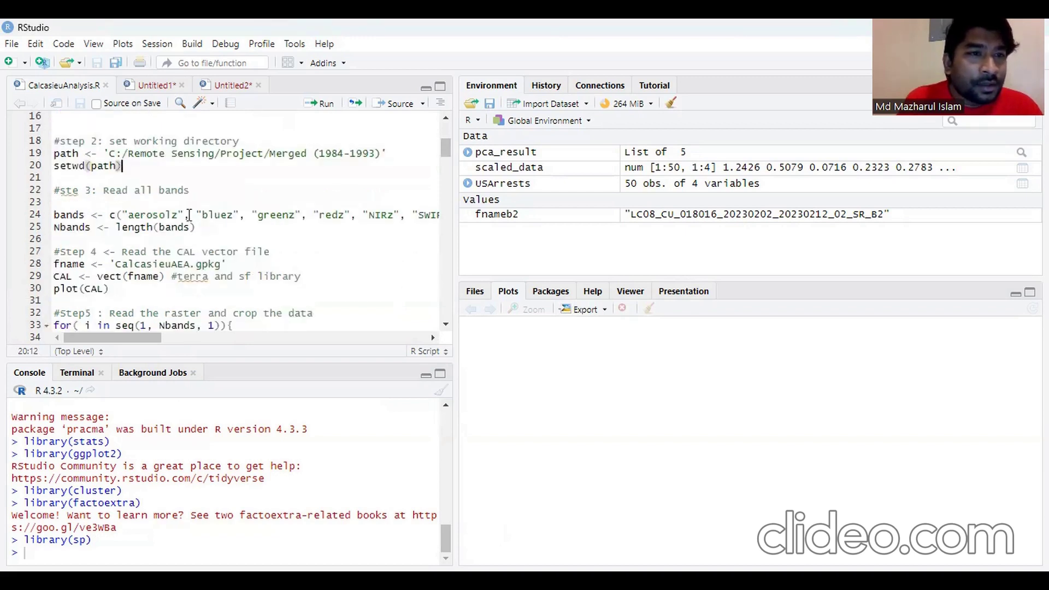
{"action": "scroll", "coordinate": [189, 215], "scroll_direction": "down", "scroll_amount": 2}
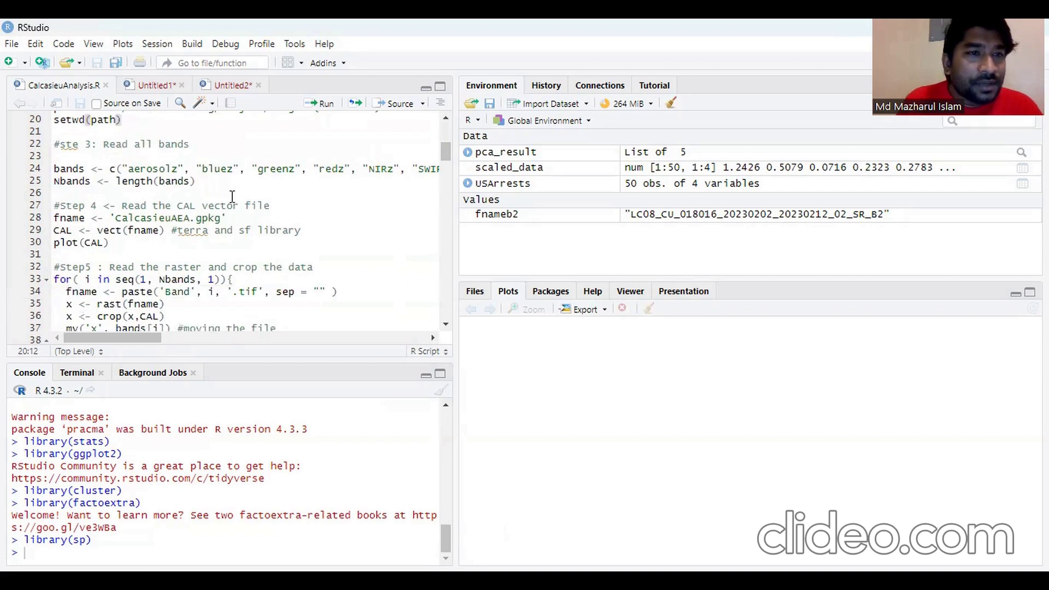
{"action": "left_click", "coordinate": [195, 181]}
{"action": "mouse_move", "coordinate": [149, 341]}
{"action": "left_mouse_down"}
{"action": "mouse_move", "coordinate": [158, 342]}
{"action": "mouse_move", "coordinate": [140, 341]}
{"action": "left_mouse_up"}
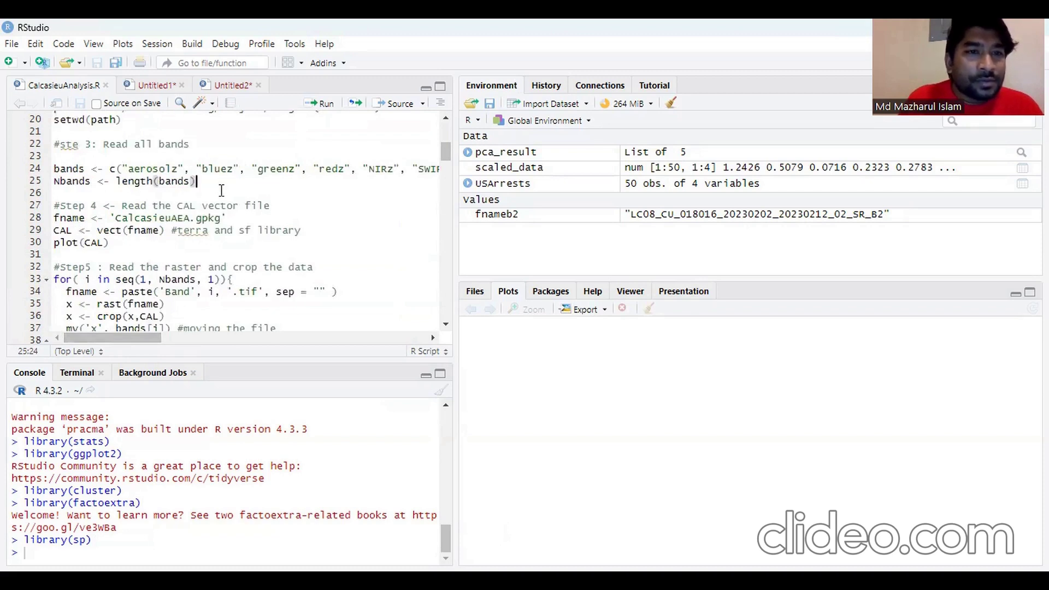
{"action": "mouse_move", "coordinate": [143, 339]}
{"action": "left_mouse_down"}
{"action": "mouse_move", "coordinate": [163, 345]}
{"action": "mouse_move", "coordinate": [143, 344]}
{"action": "left_mouse_up"}
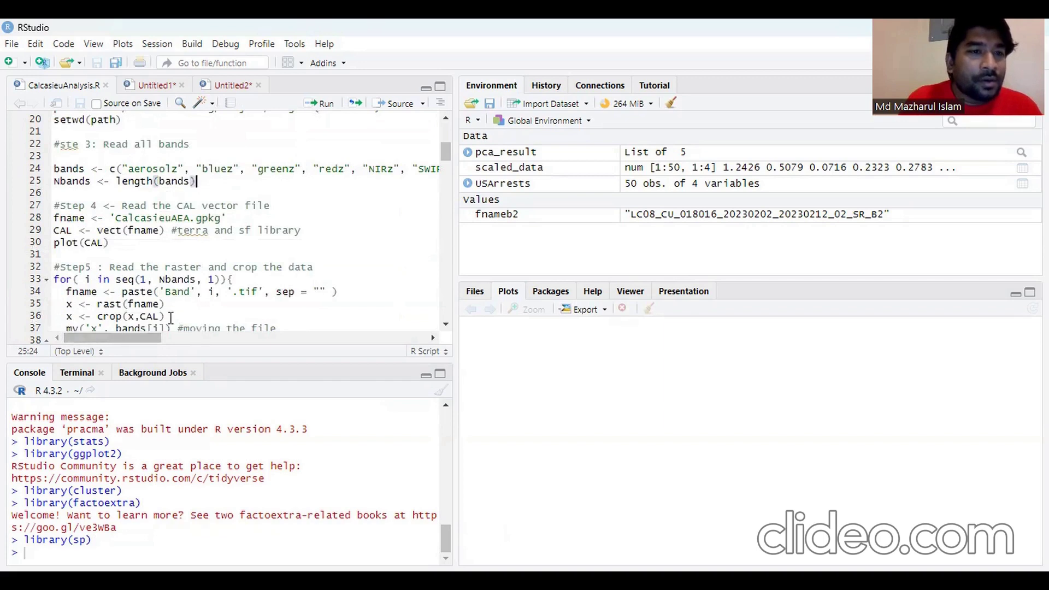
{"action": "left_click_drag", "start_coordinate": [131, 339], "coordinate": [148, 337]}
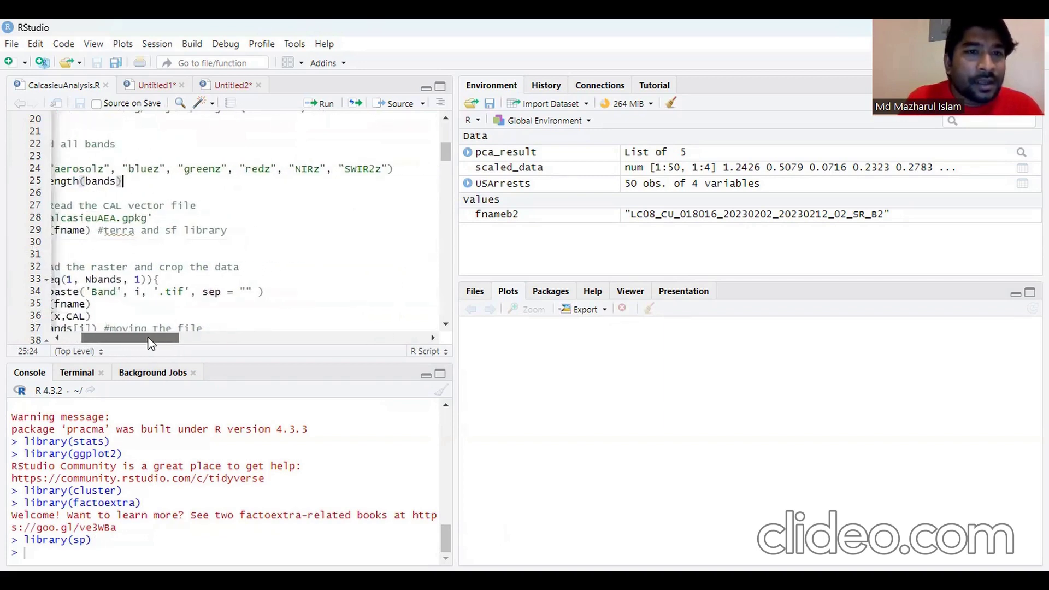
{"action": "left_click_drag", "start_coordinate": [147, 337], "coordinate": [138, 337]}
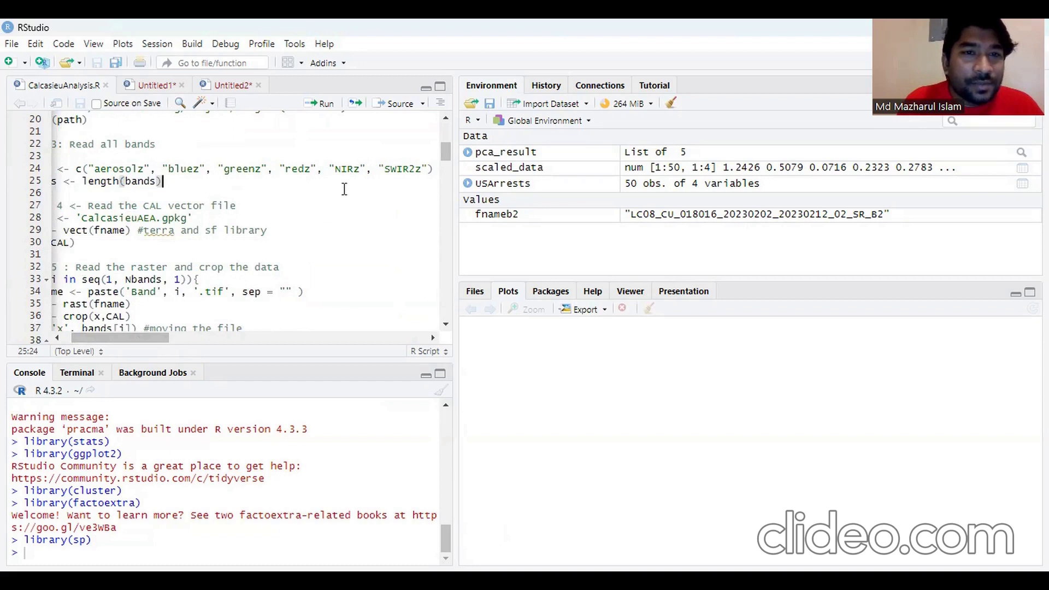
{"action": "mouse_move", "coordinate": [163, 345]}
{"action": "left_mouse_down"}
{"action": "mouse_move", "coordinate": [151, 340]}
{"action": "mouse_move", "coordinate": [159, 342]}
{"action": "left_mouse_up"}
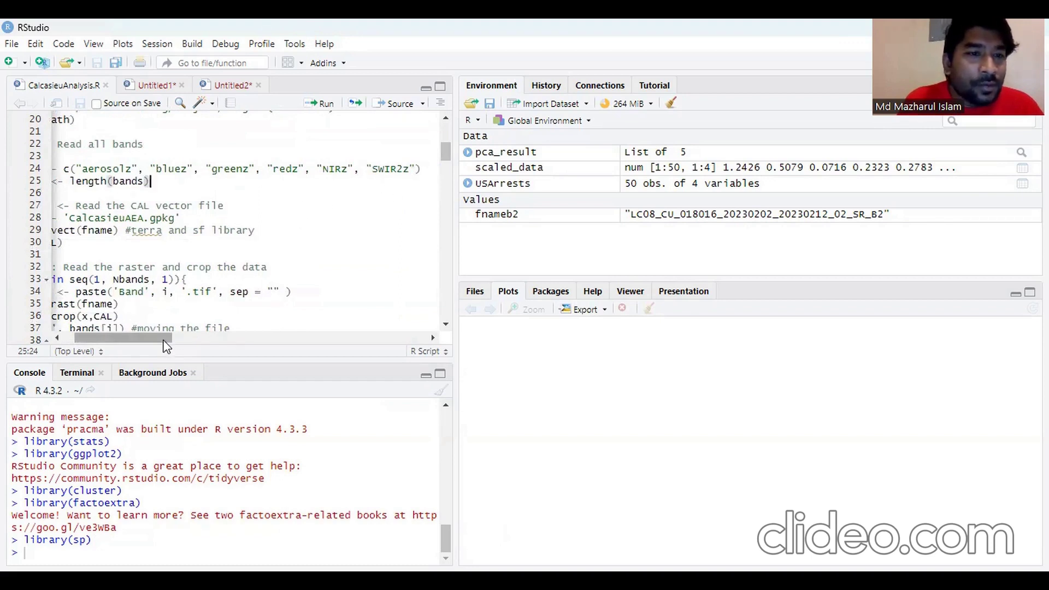
{"action": "left_click_drag", "start_coordinate": [168, 344], "coordinate": [158, 343]}
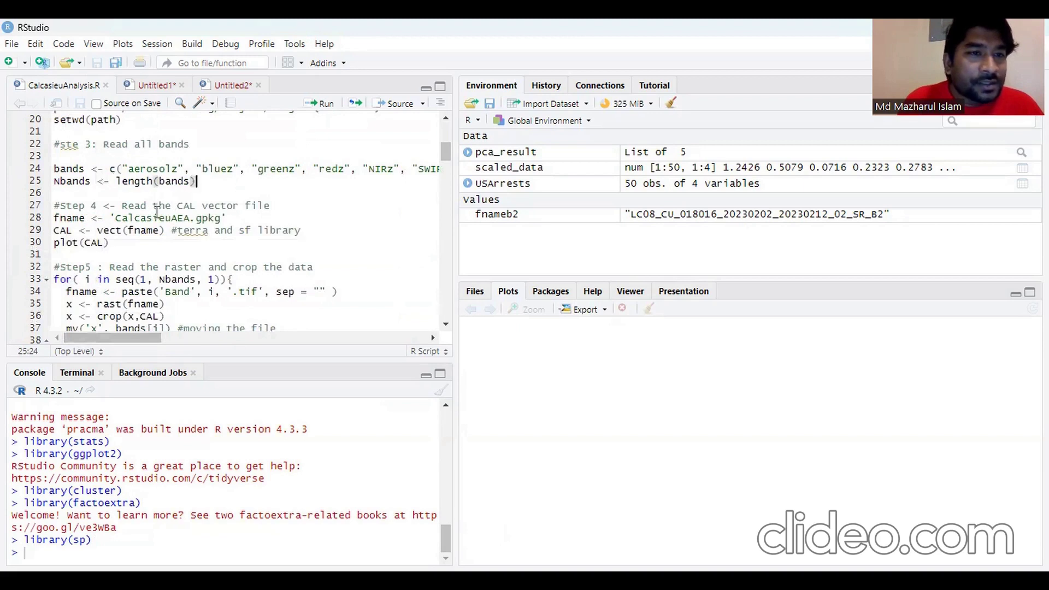
- Run the two step 3 lines that define the bands vector and its length Nbands
{"action": "left_click", "coordinate": [132, 250]}
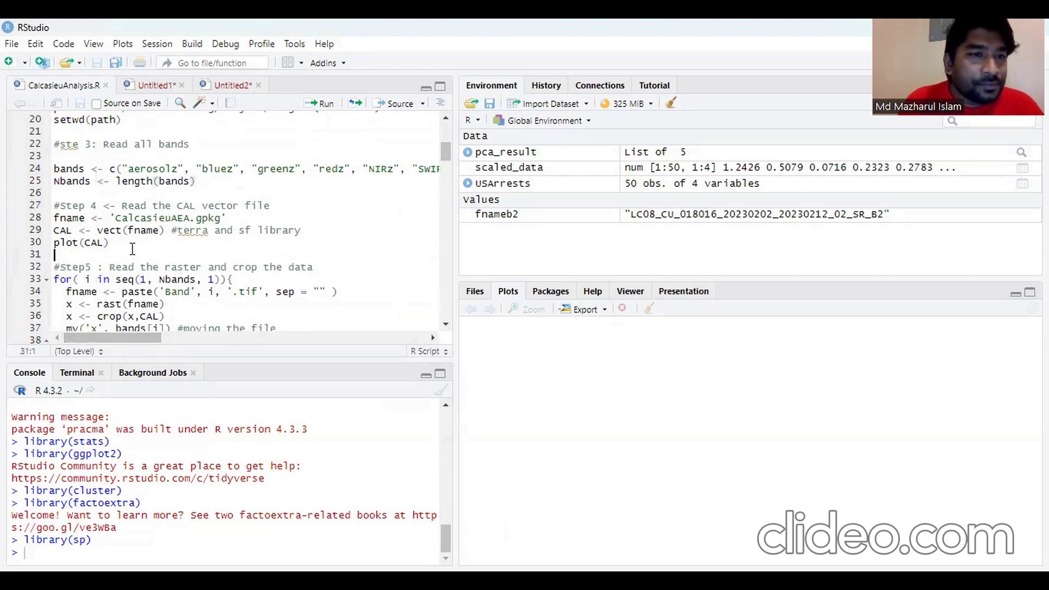
{"action": "left_click_drag", "start_coordinate": [195, 181], "coordinate": [26, 171]}
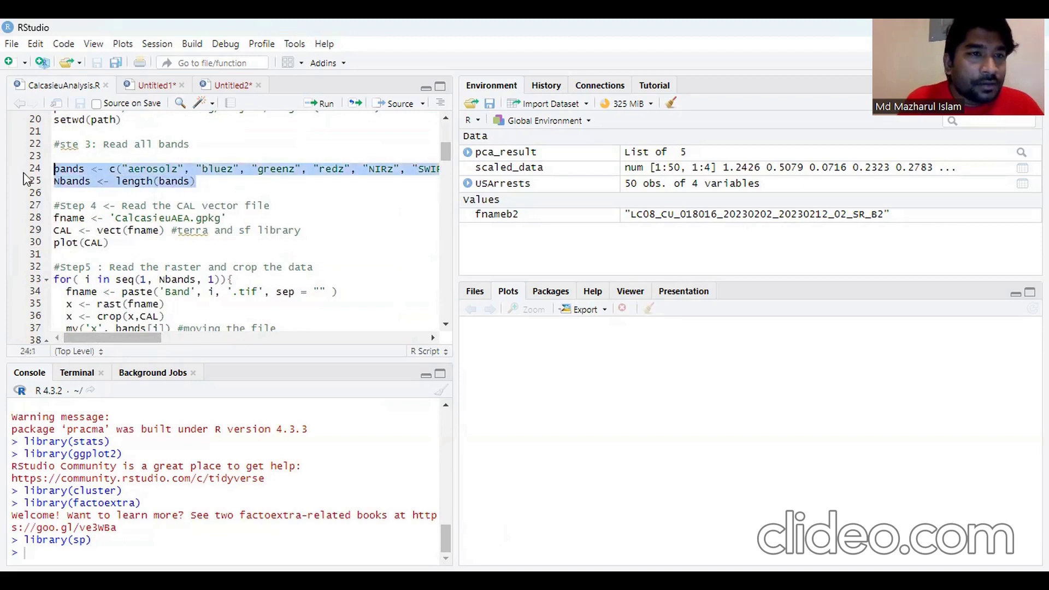
{"action": "key", "text": "ctrl+Return"}
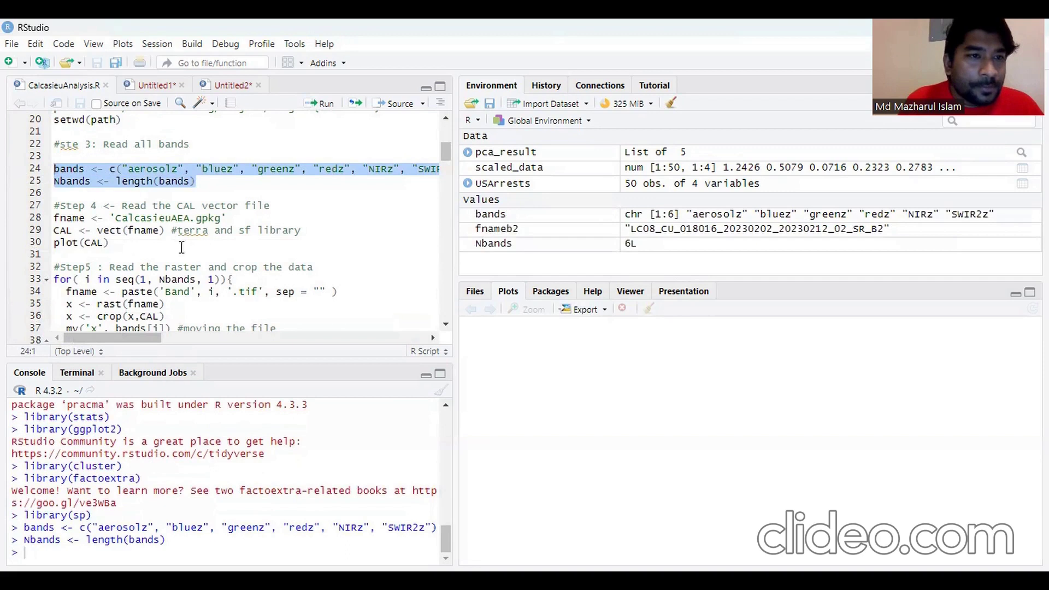
- Examine the step 4 lines that read CalcasieuAEA.gpkg as a vector and plot it
{"action": "left_click", "coordinate": [122, 247]}
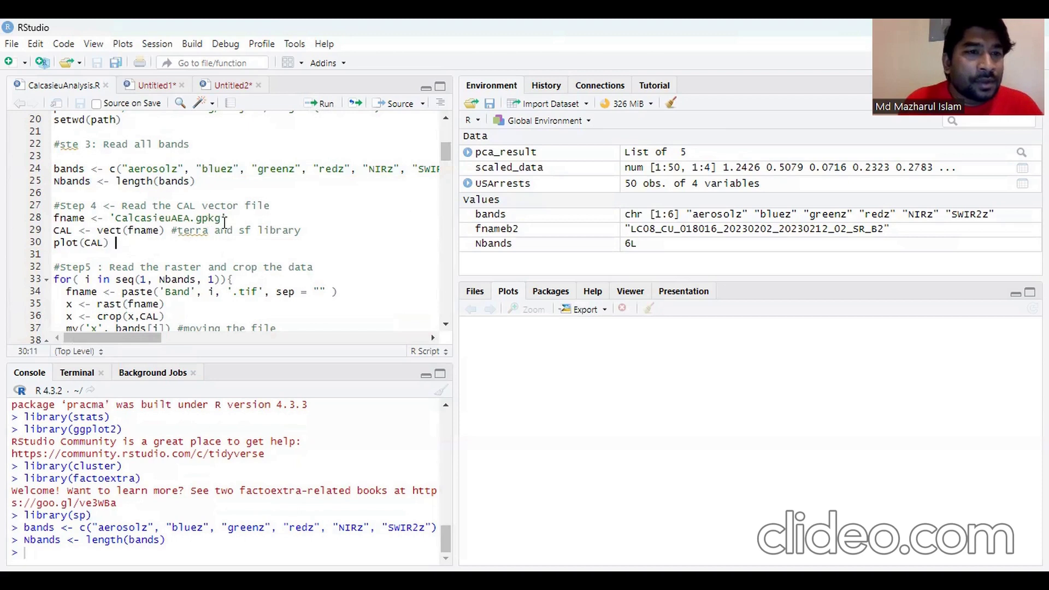
{"action": "left_click", "coordinate": [111, 242]}
{"action": "left_click", "coordinate": [123, 242]}
{"action": "left_click", "coordinate": [113, 244]}
{"action": "left_click", "coordinate": [124, 246]}
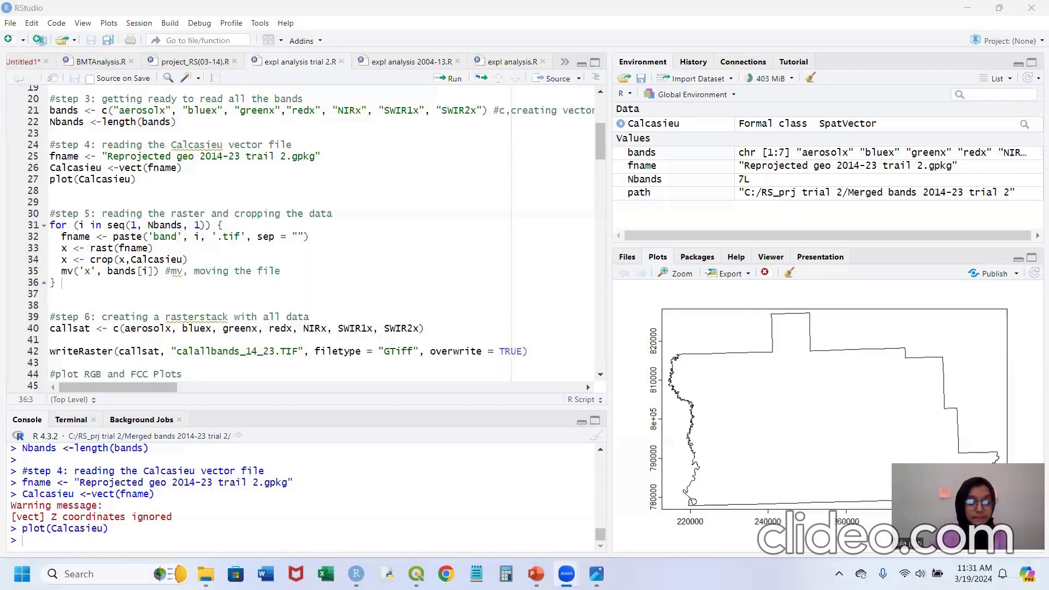
- In expl analysis trial 2.R, run the script down through the step 5 loop that reads and crops the band rasters
{"action": "left_click", "coordinate": [347, 541]}
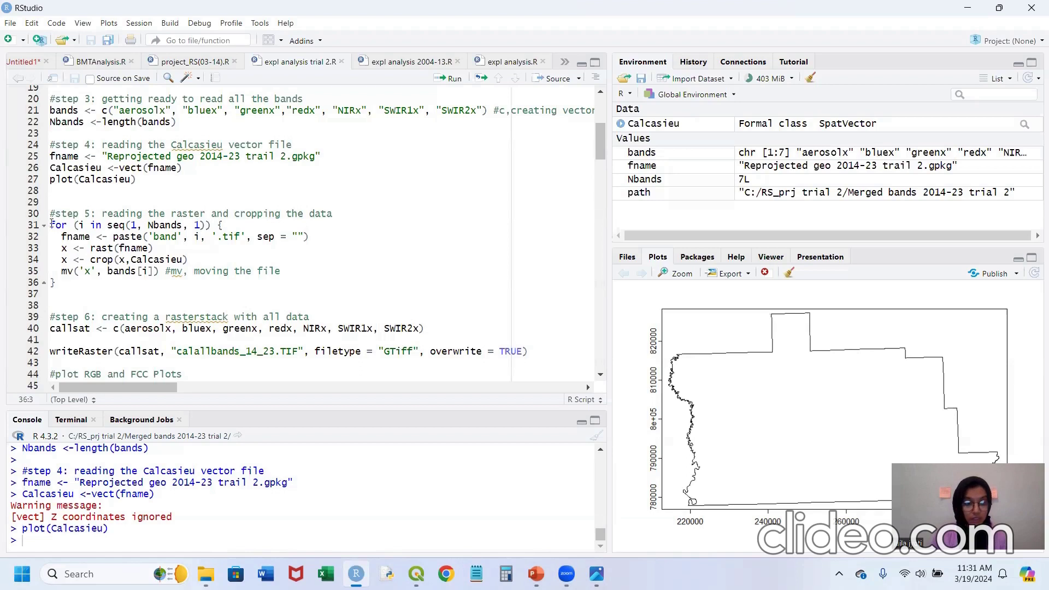
{"action": "left_click_drag", "start_coordinate": [94, 214], "coordinate": [267, 286]}
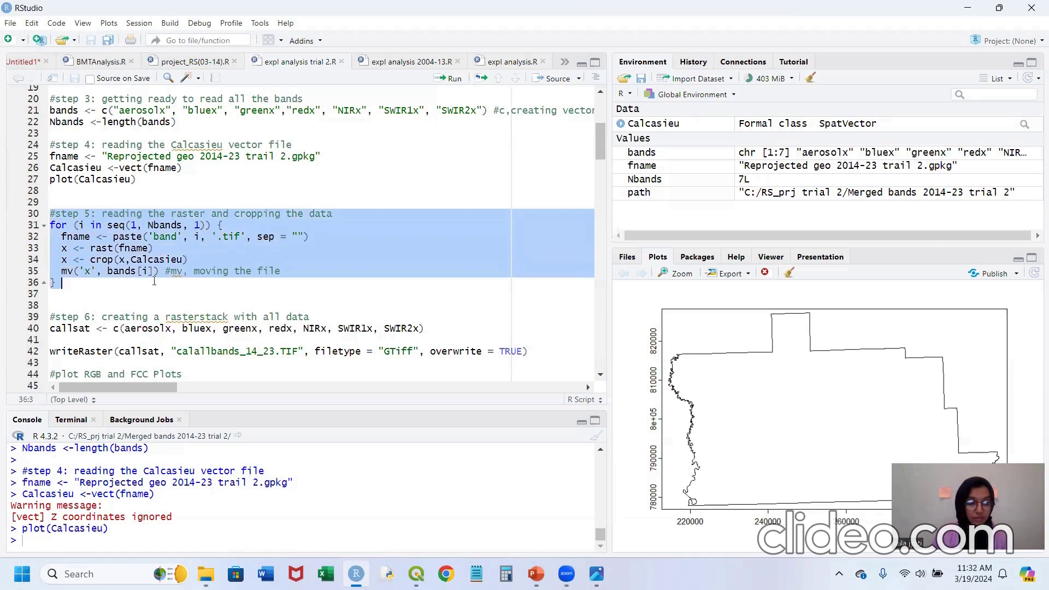
{"action": "left_click", "coordinate": [66, 283]}
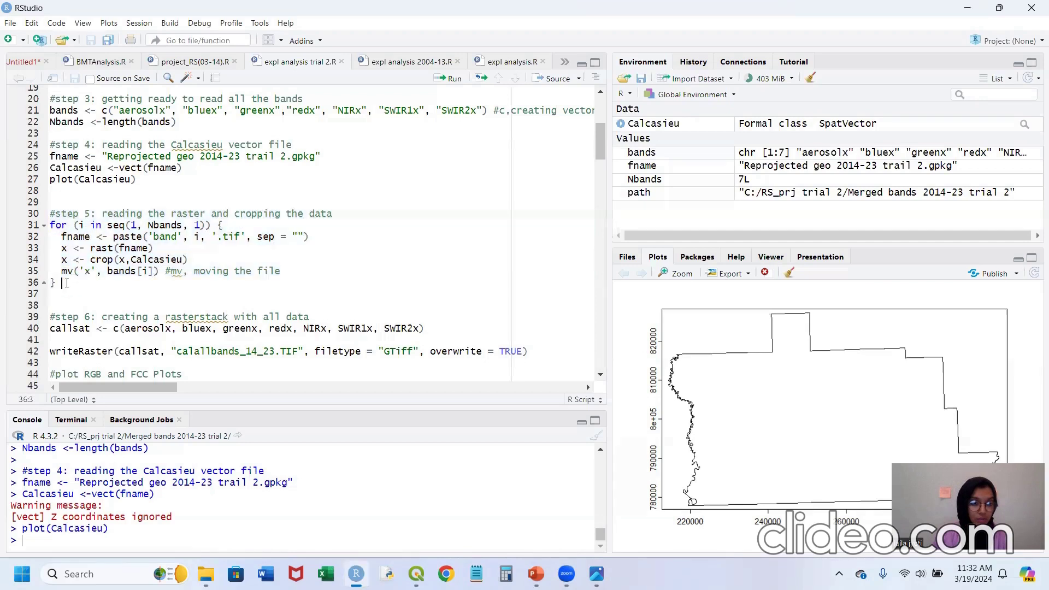
{"action": "scroll", "coordinate": [104, 161], "scroll_direction": "up", "scroll_amount": 6}
{"action": "left_click_drag", "start_coordinate": [51, 125], "coordinate": [208, 333]}
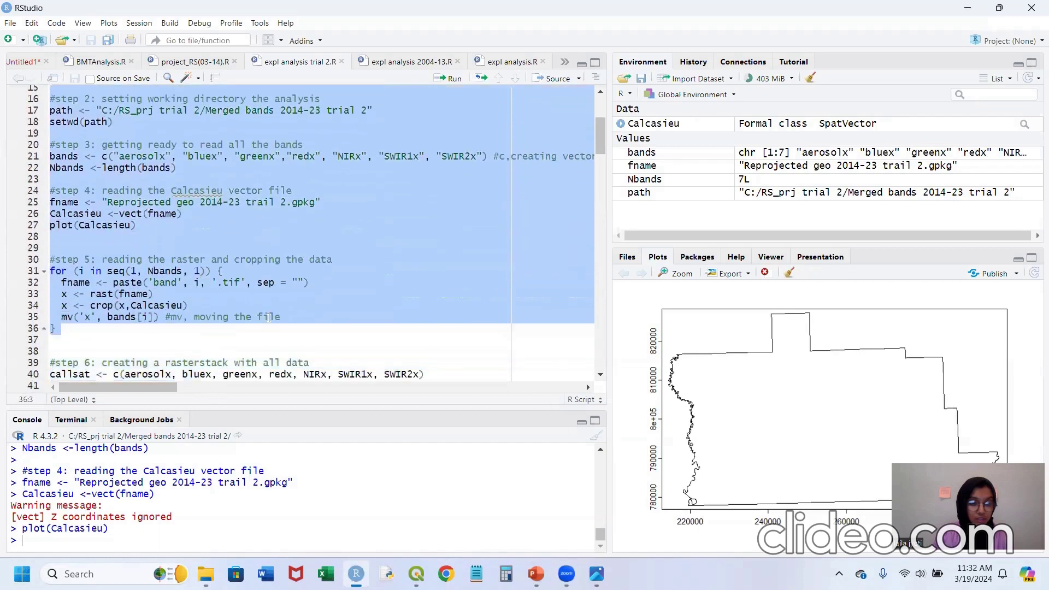
{"action": "left_click", "coordinate": [454, 78]}
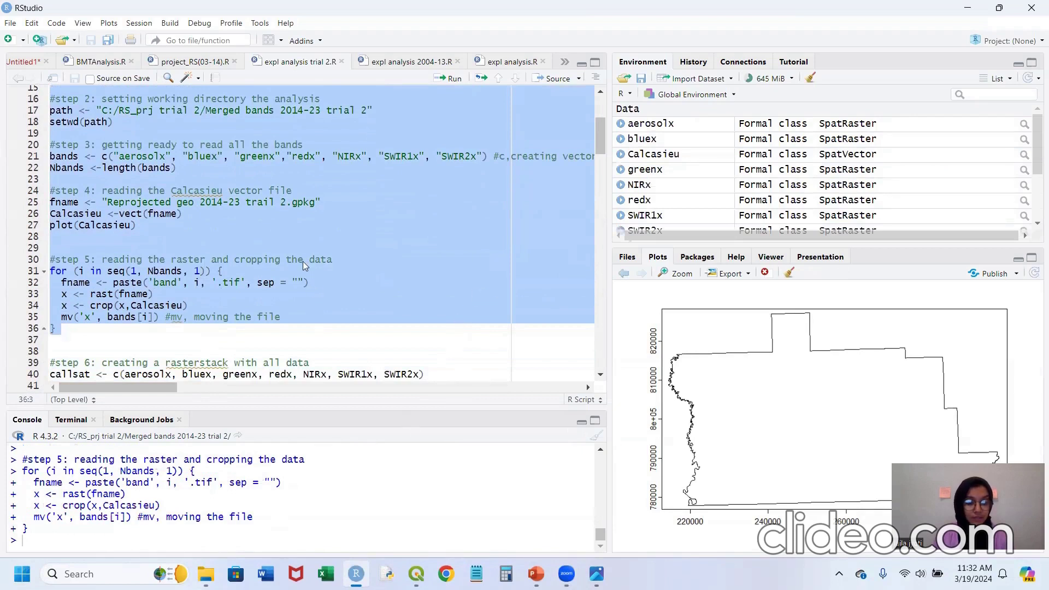
- Enlarge the console and run step 6 to stack all bands as callsat and write it to calallbands_14_23.TIF
{"action": "scroll", "coordinate": [302, 261], "scroll_direction": "down", "scroll_amount": 3}
{"action": "scroll", "coordinate": [147, 143], "scroll_direction": "down", "scroll_amount": 1}
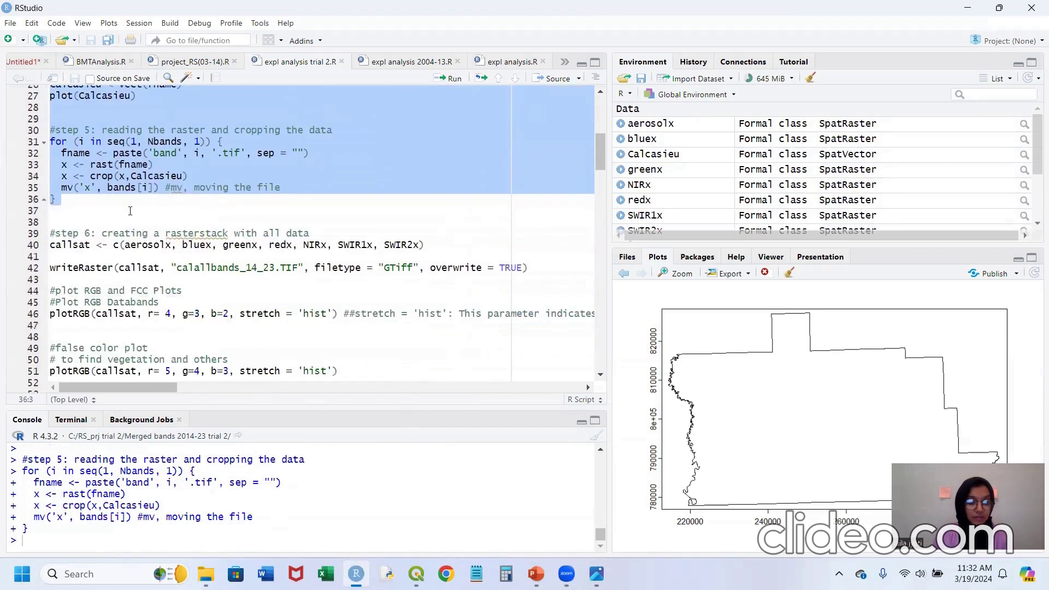
{"action": "left_click", "coordinate": [130, 211]}
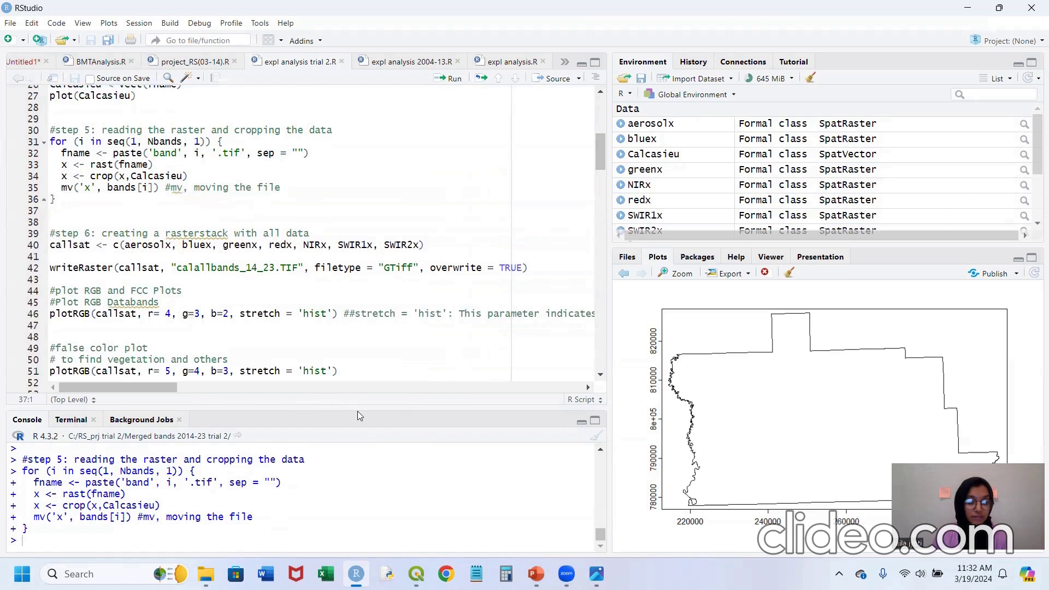
{"action": "left_click_drag", "start_coordinate": [359, 404], "coordinate": [360, 332]}
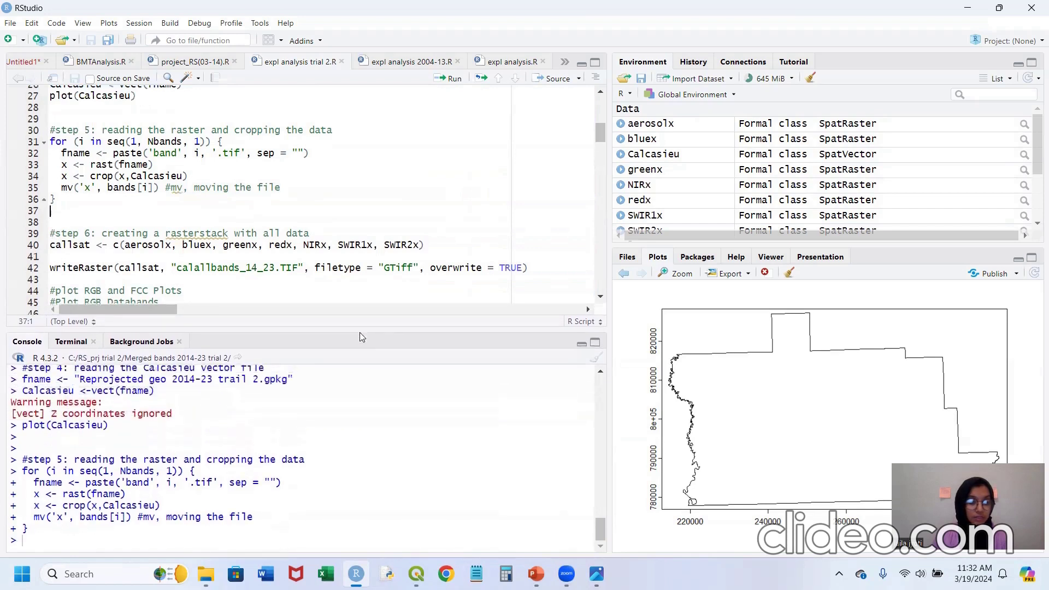
{"action": "left_click_drag", "start_coordinate": [50, 234], "coordinate": [413, 282]}
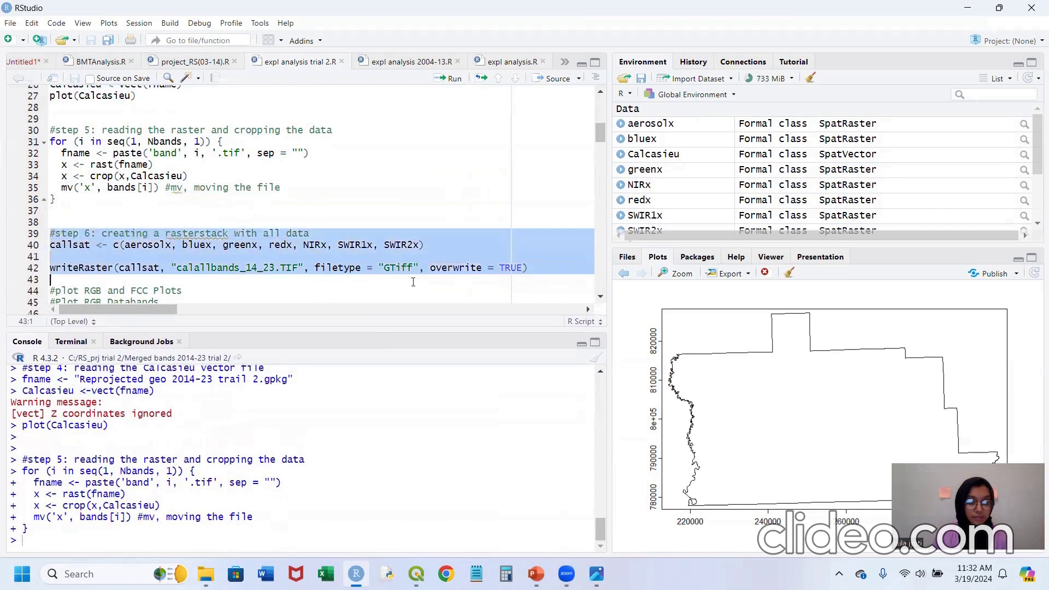
{"action": "left_click", "coordinate": [454, 79]}
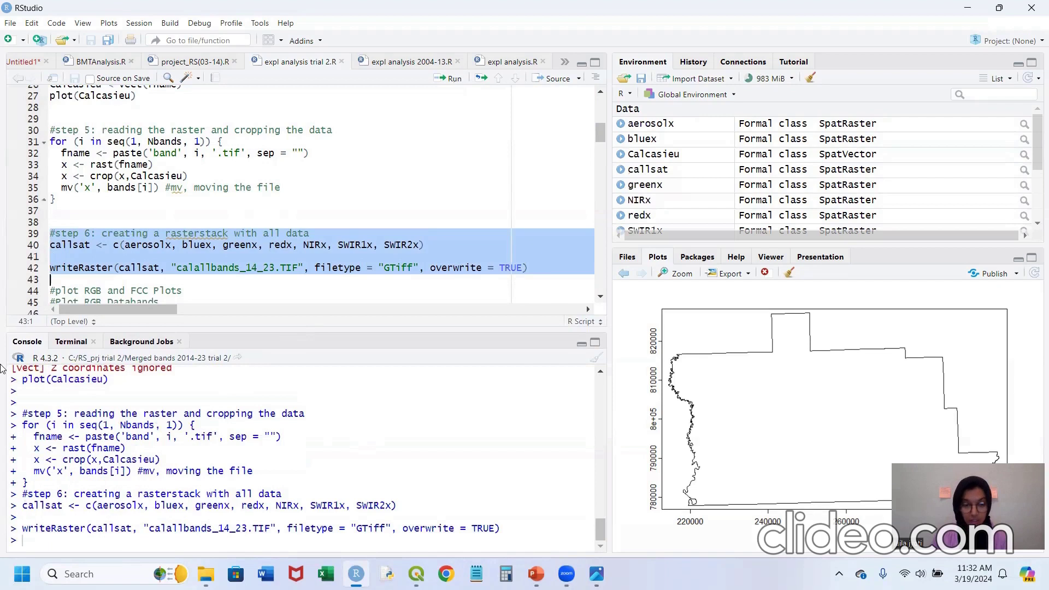
- Check calallbands_14_23 in the Merged bands folder in File Explorer, then switch to QGIS and add it as a layer
{"action": "left_click", "coordinate": [206, 574]}
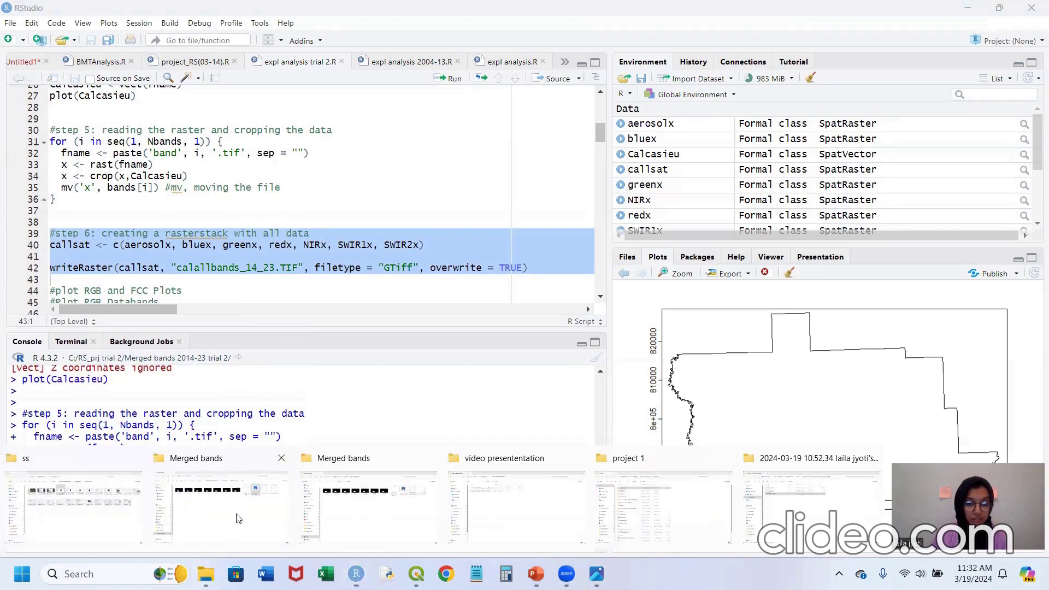
{"action": "left_click", "coordinate": [238, 518]}
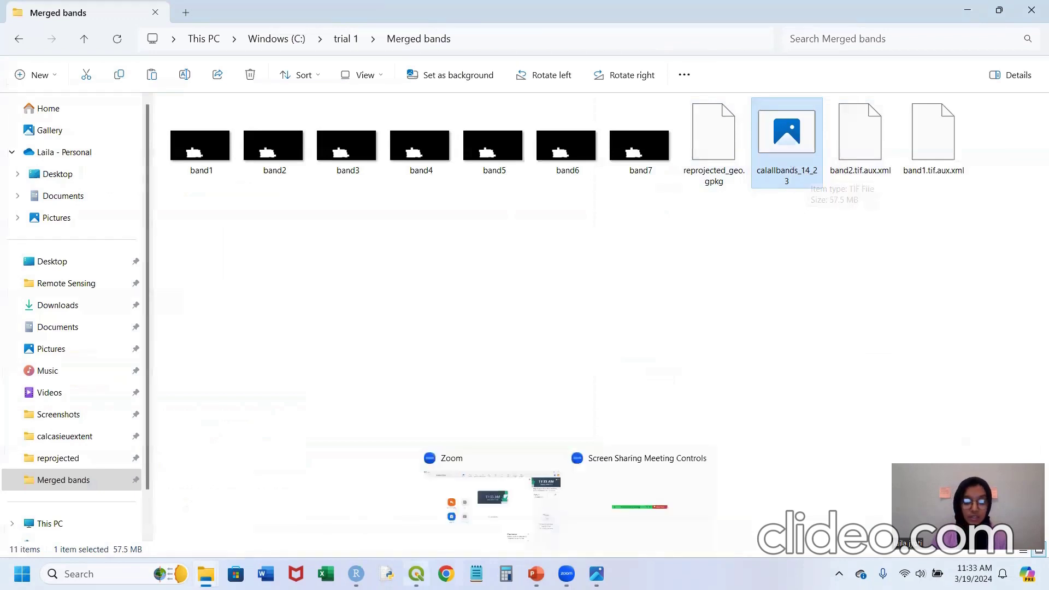
{"action": "left_click", "coordinate": [416, 574]}
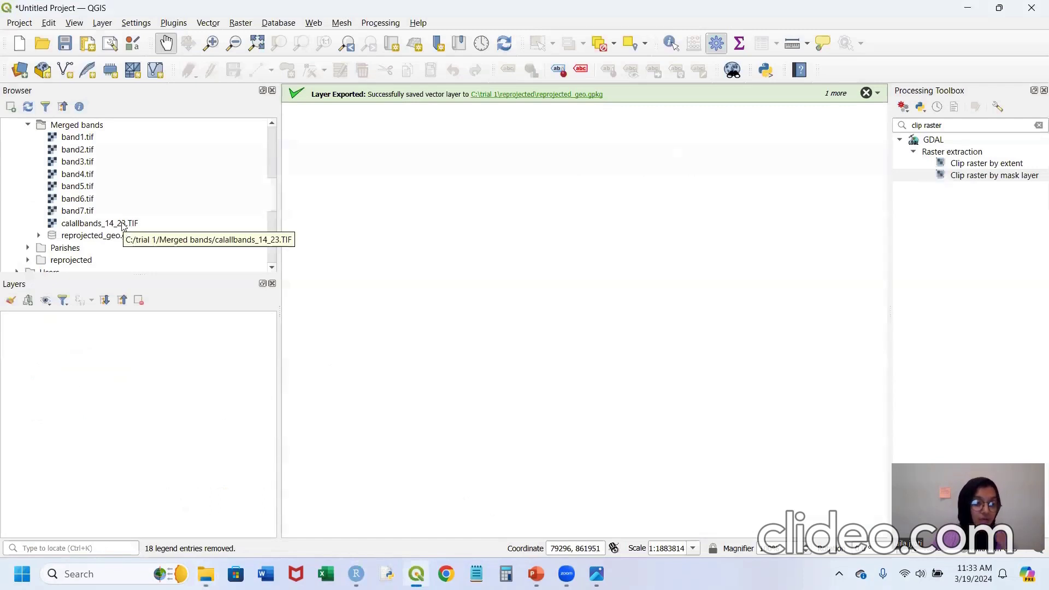
{"action": "mouse_move", "coordinate": [123, 226]}
{"action": "left_mouse_down"}
{"action": "mouse_move", "coordinate": [152, 224]}
{"action": "mouse_move", "coordinate": [192, 273]}
{"action": "mouse_move", "coordinate": [167, 363]}
{"action": "left_mouse_up"}
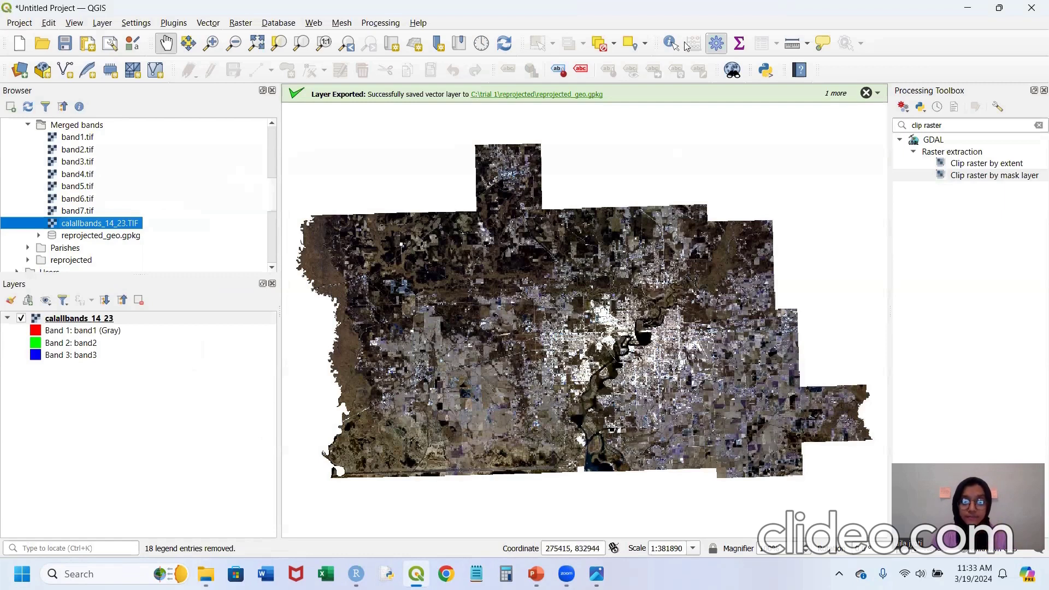
{"action": "left_click", "coordinate": [681, 23]}
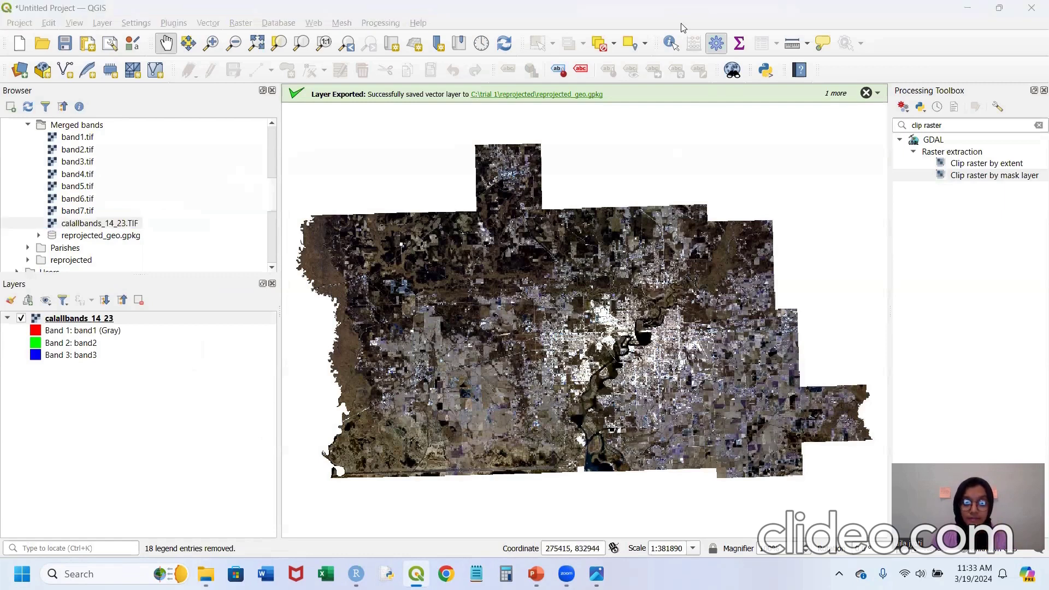